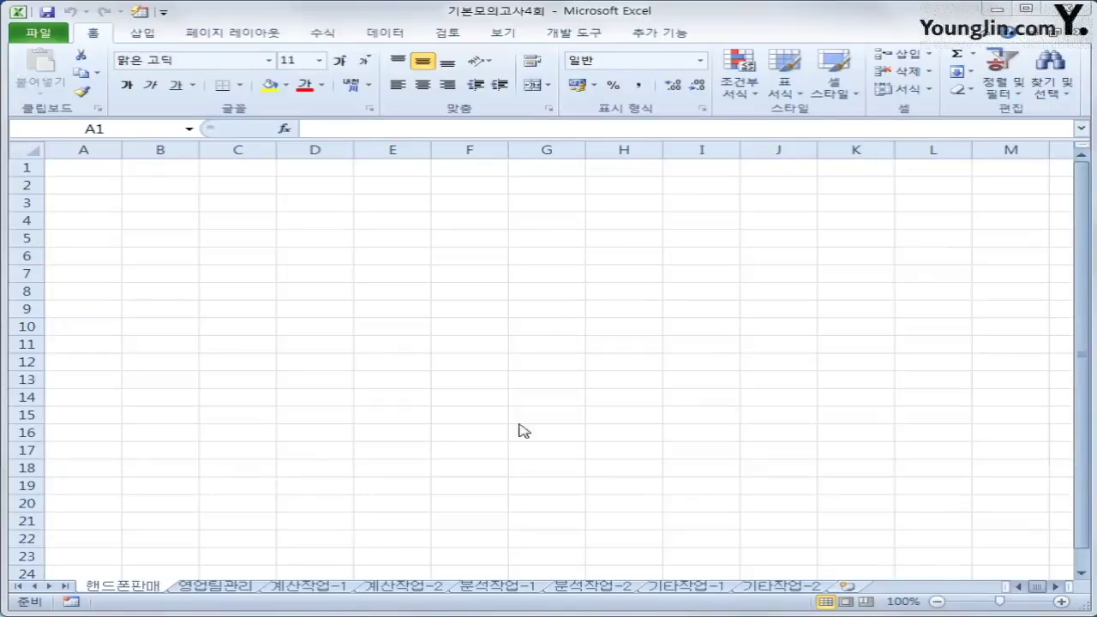
- Start a Microsoft Query import at cell A1 of the 핸드폰판매 sheet, with MS Access Database as the data source
click(147, 593)
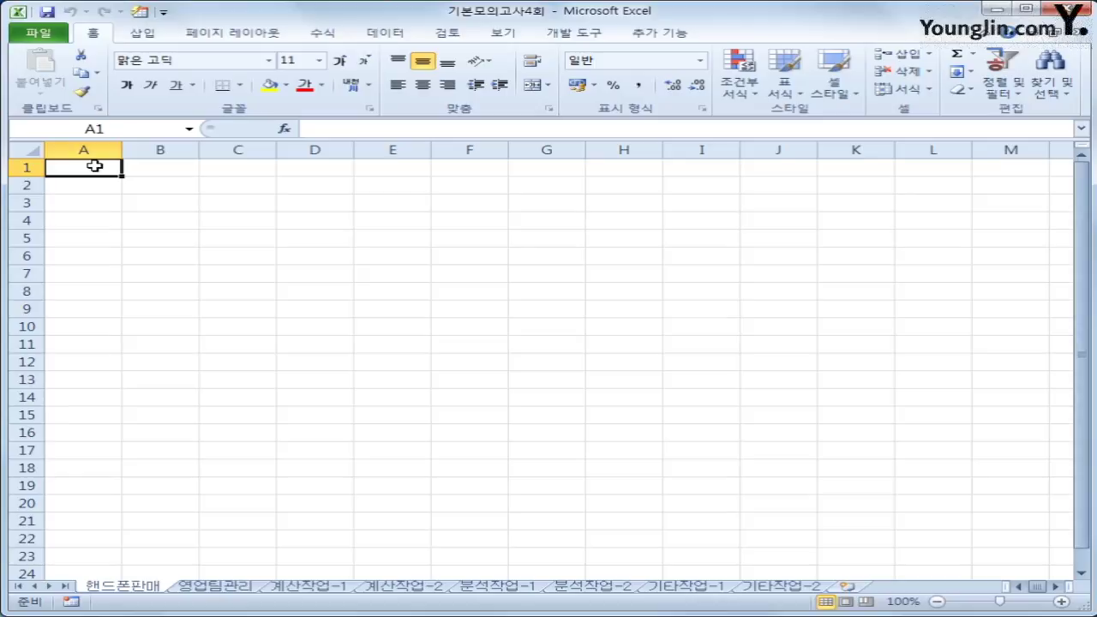
click(408, 36)
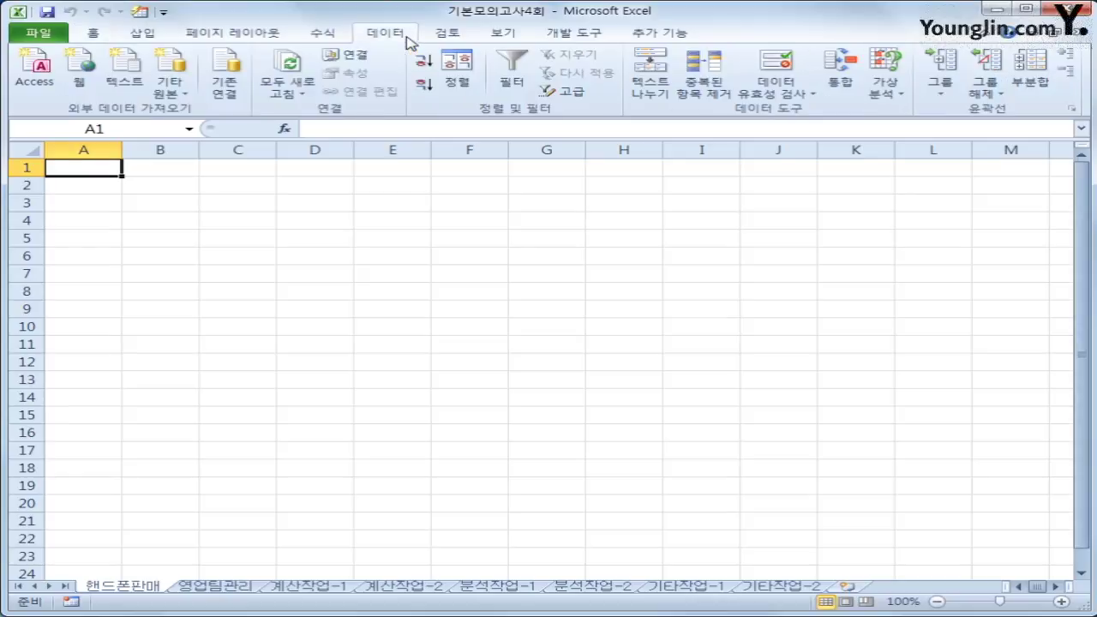
click(186, 95)
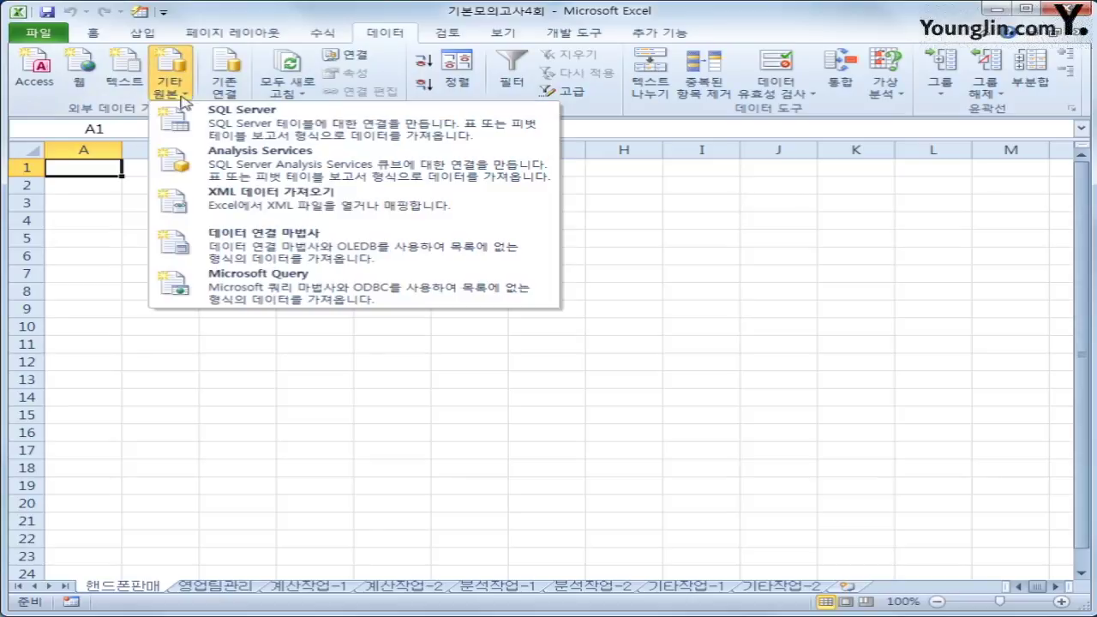
click(287, 301)
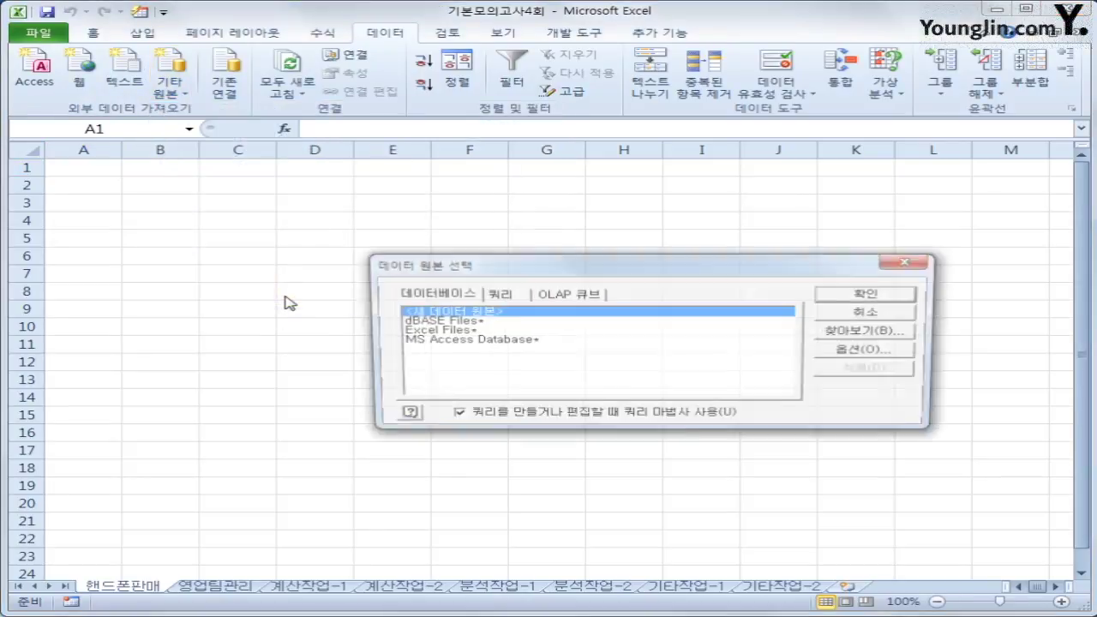
click(431, 341)
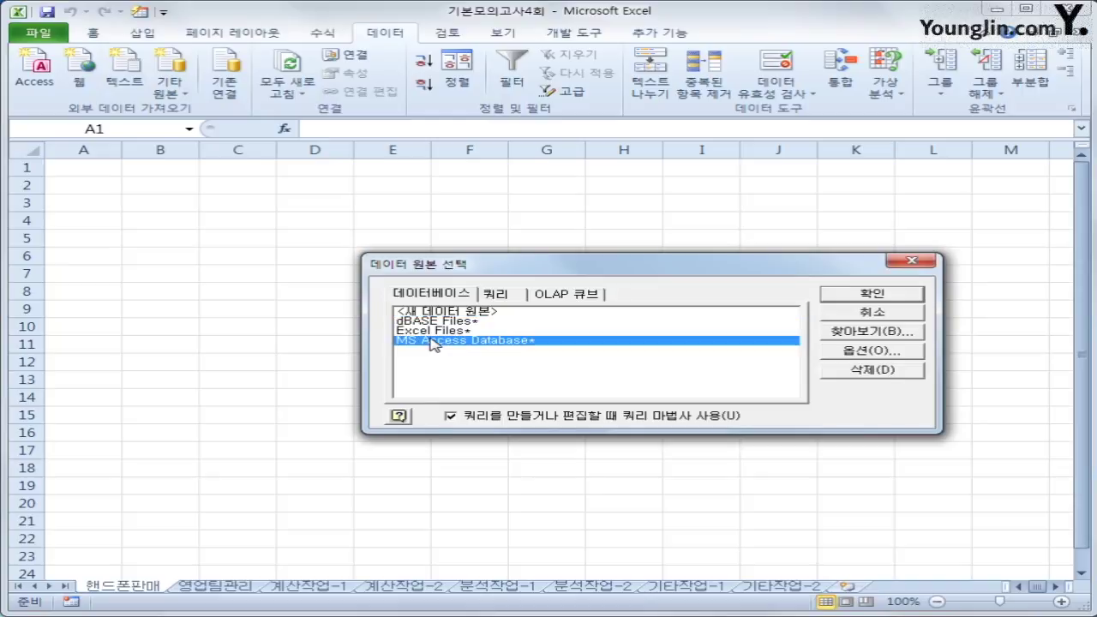
click(867, 296)
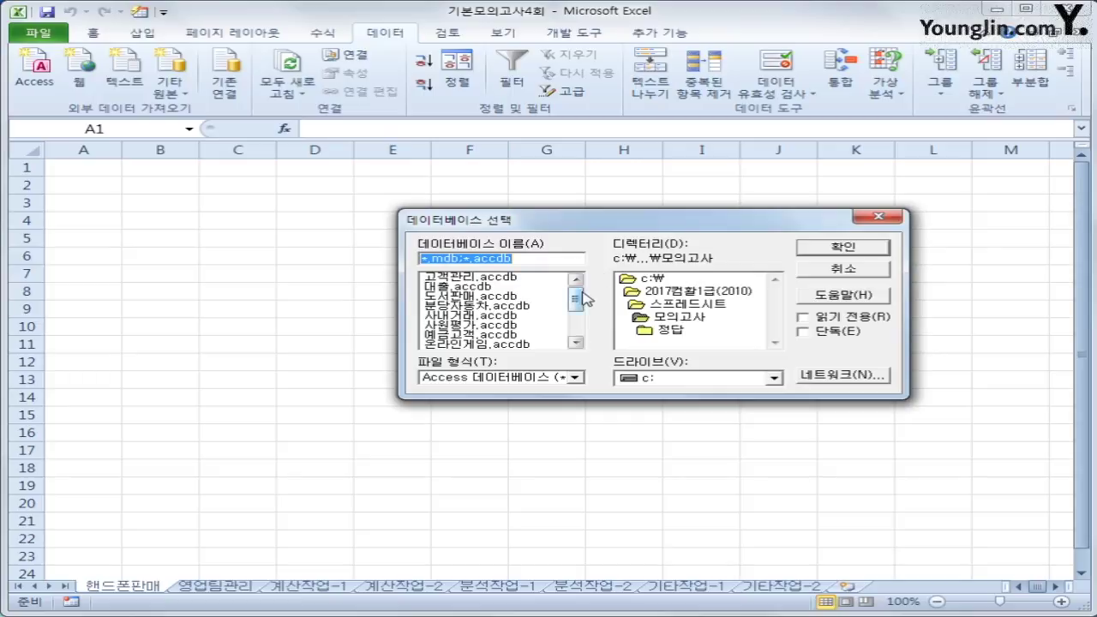
- Choose 핸드폰.accdb in the 모의고사 folder as the database to query
drag(583, 293, 583, 320)
click(467, 325)
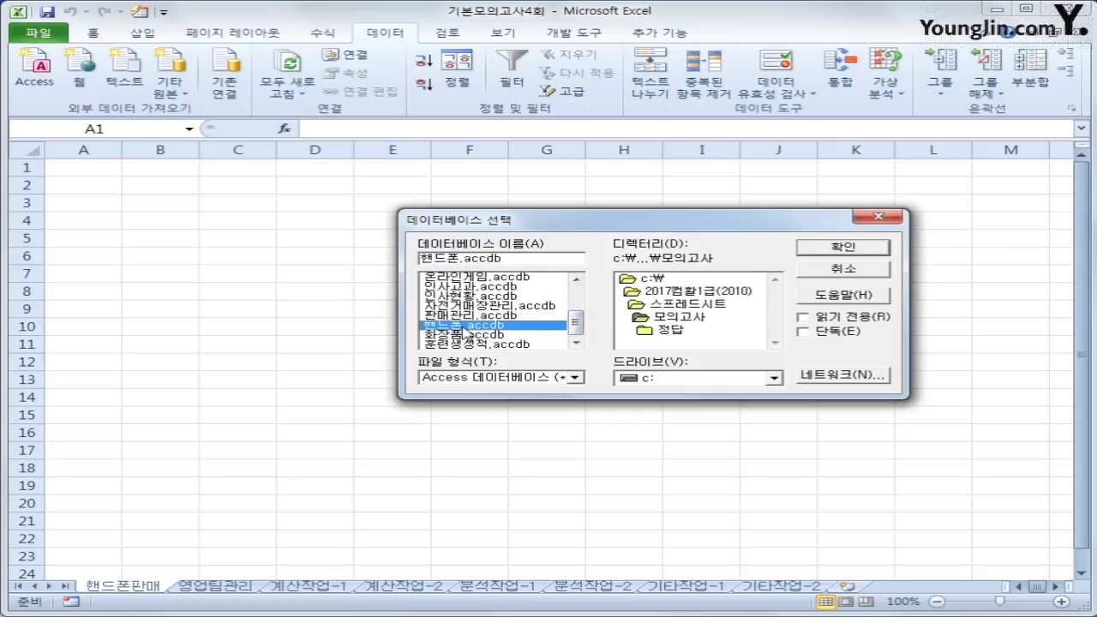
click(808, 248)
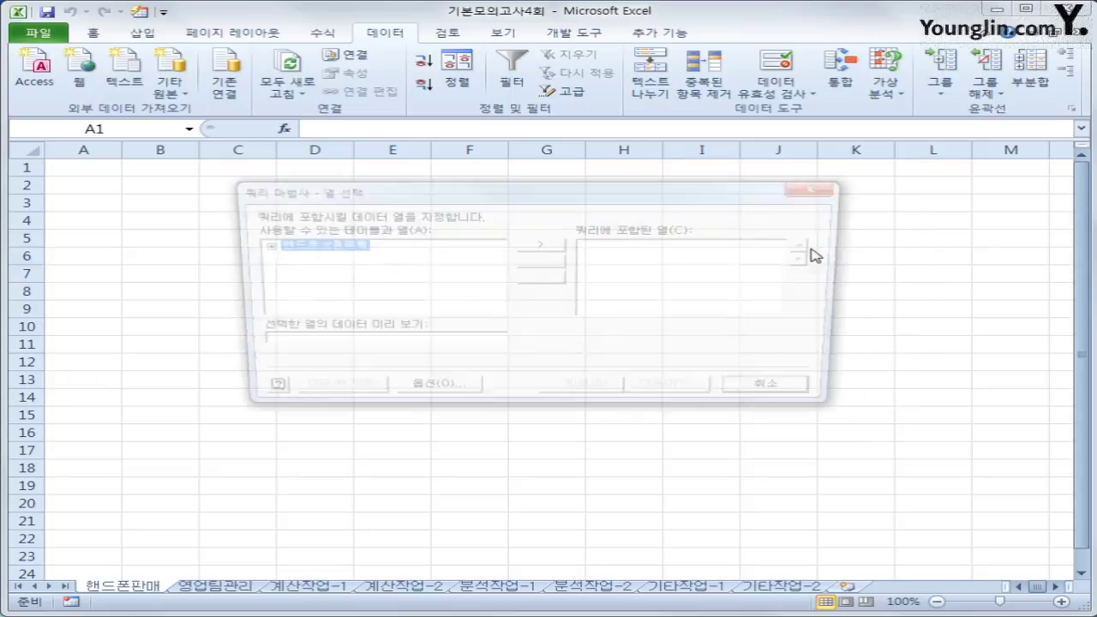
- Include the 상품코드, 통신규격, 통신사, 단말기가격, 기타비용 and 할인율 columns of 핸드폰상품목록 in the query and continue to filtering
double_click(309, 249)
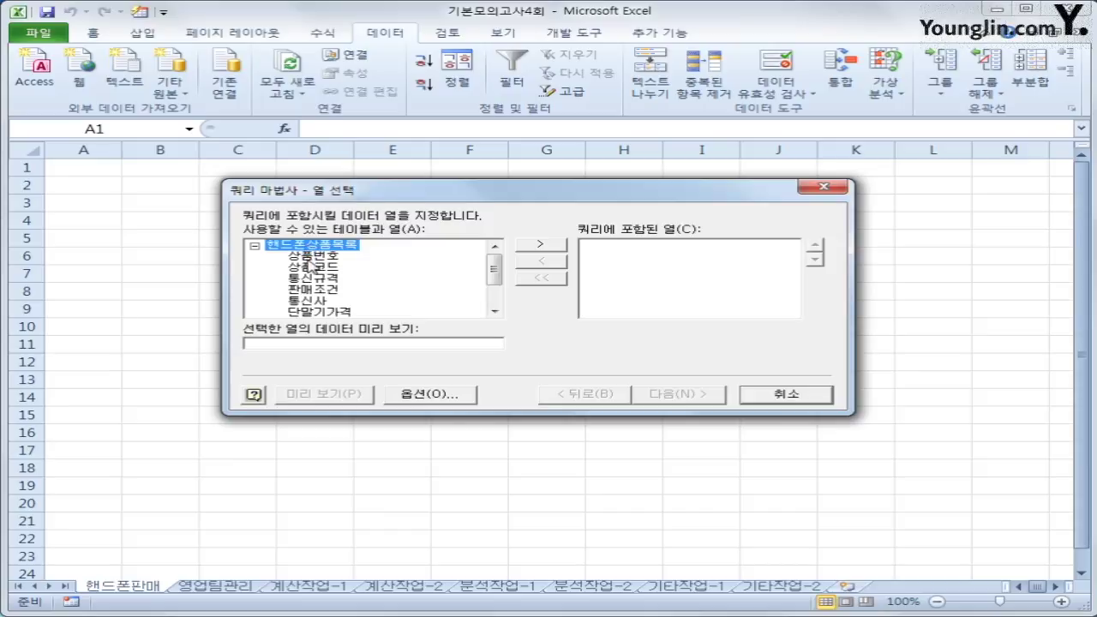
double_click(310, 266)
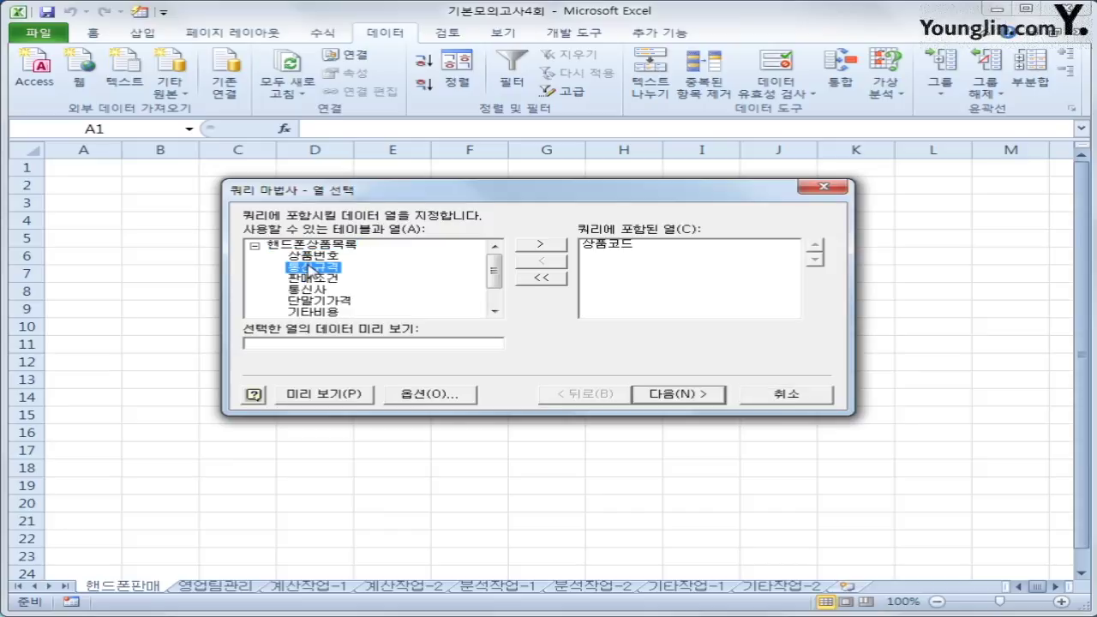
double_click(311, 268)
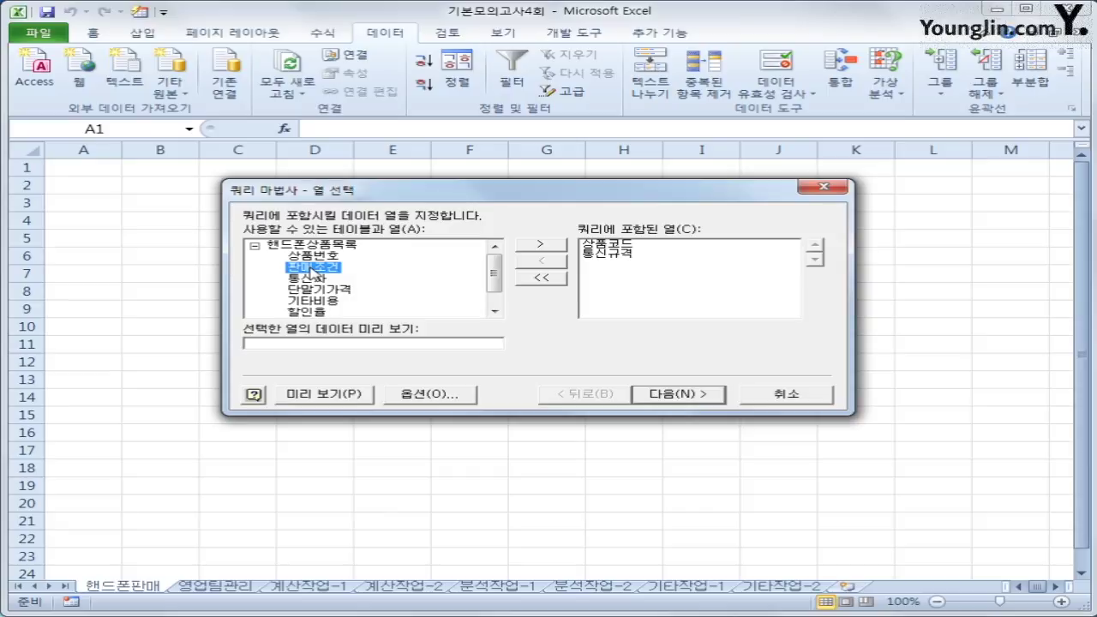
double_click(314, 280)
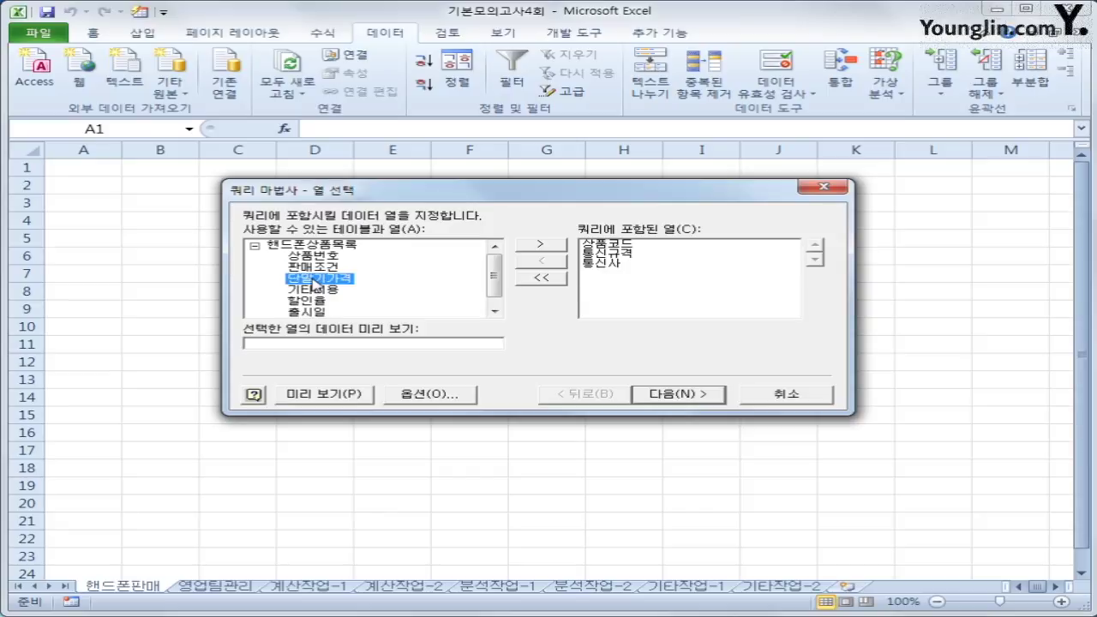
double_click(315, 280)
double_click(316, 280)
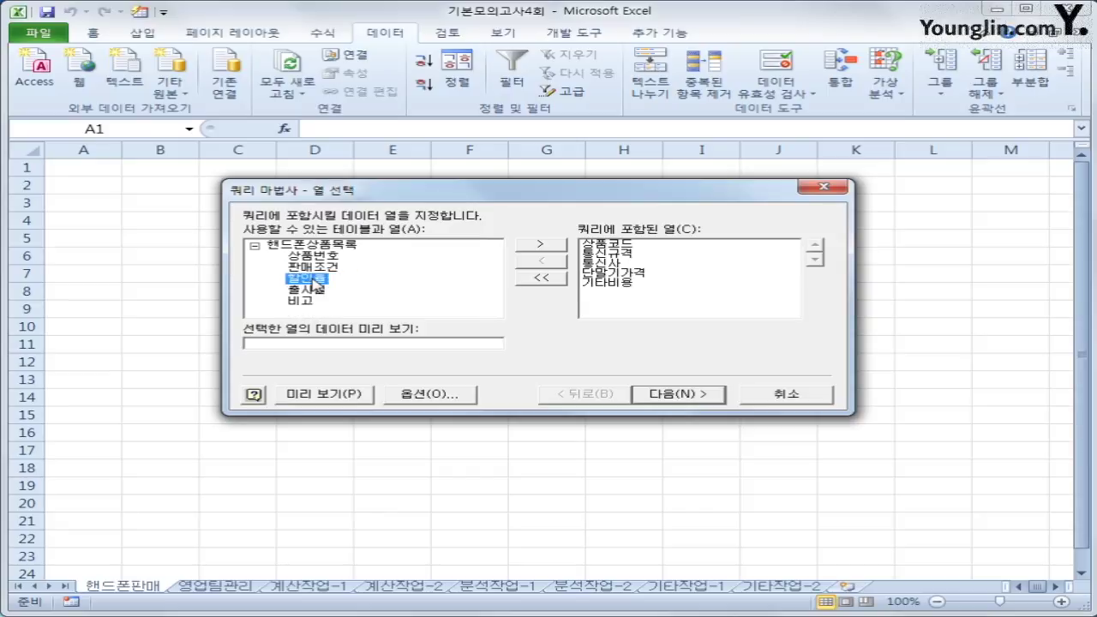
double_click(316, 280)
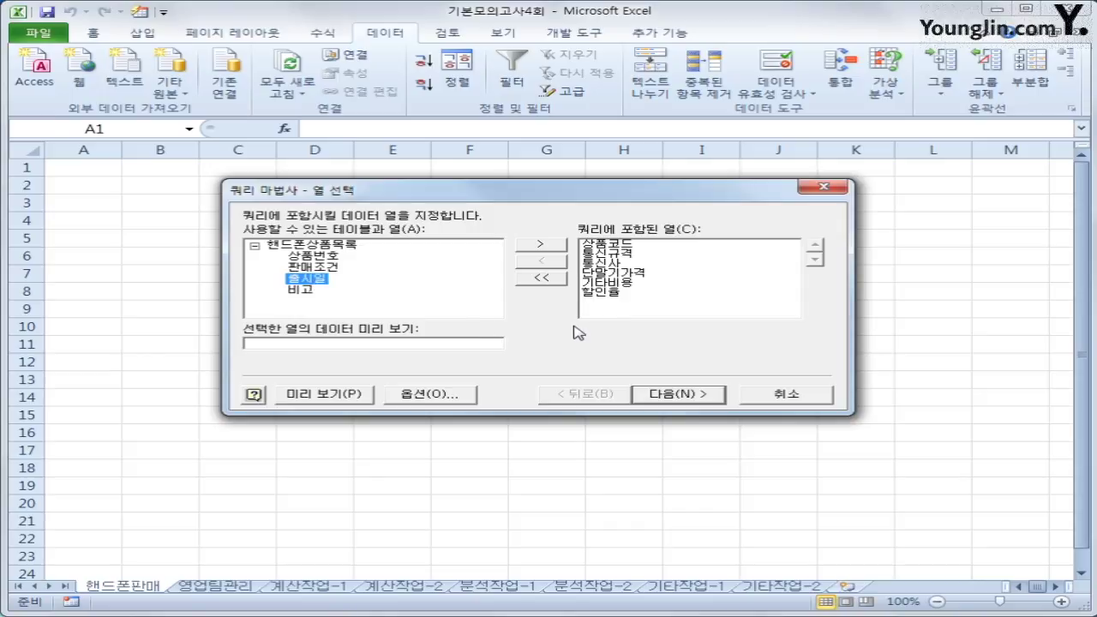
click(673, 396)
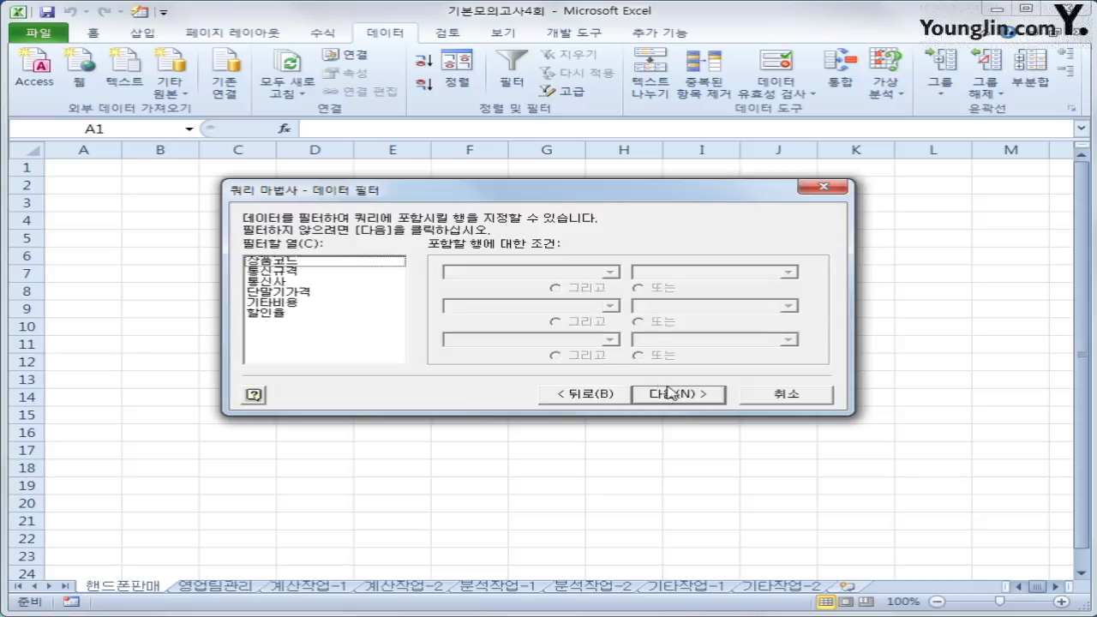
- Filter the query rows so that 통신사 is not equal (<>) to 나래통신
click(340, 284)
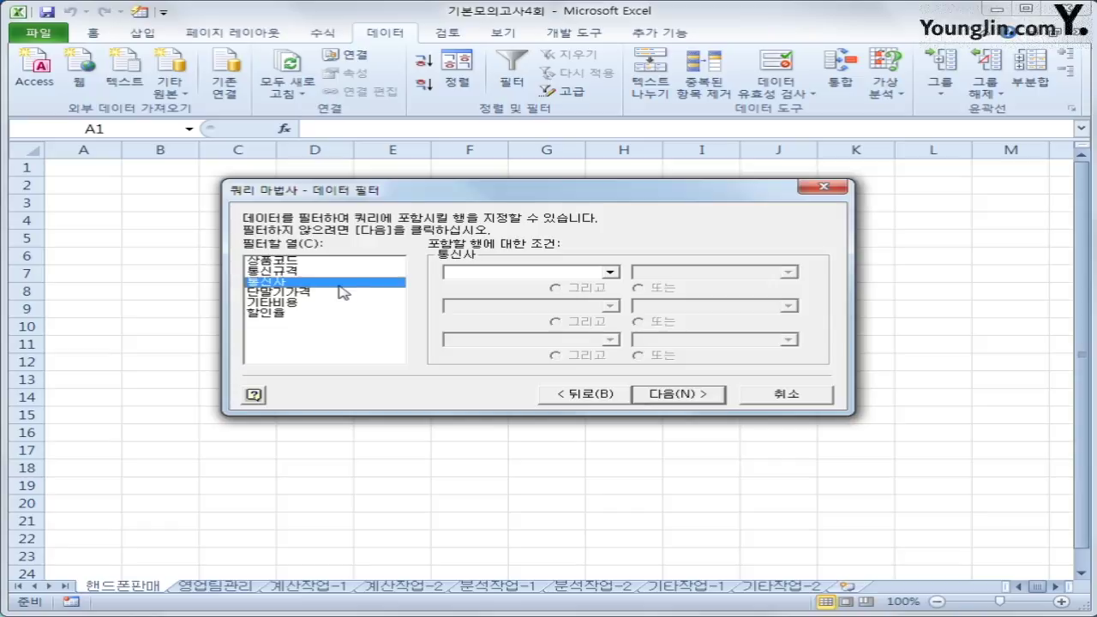
click(578, 272)
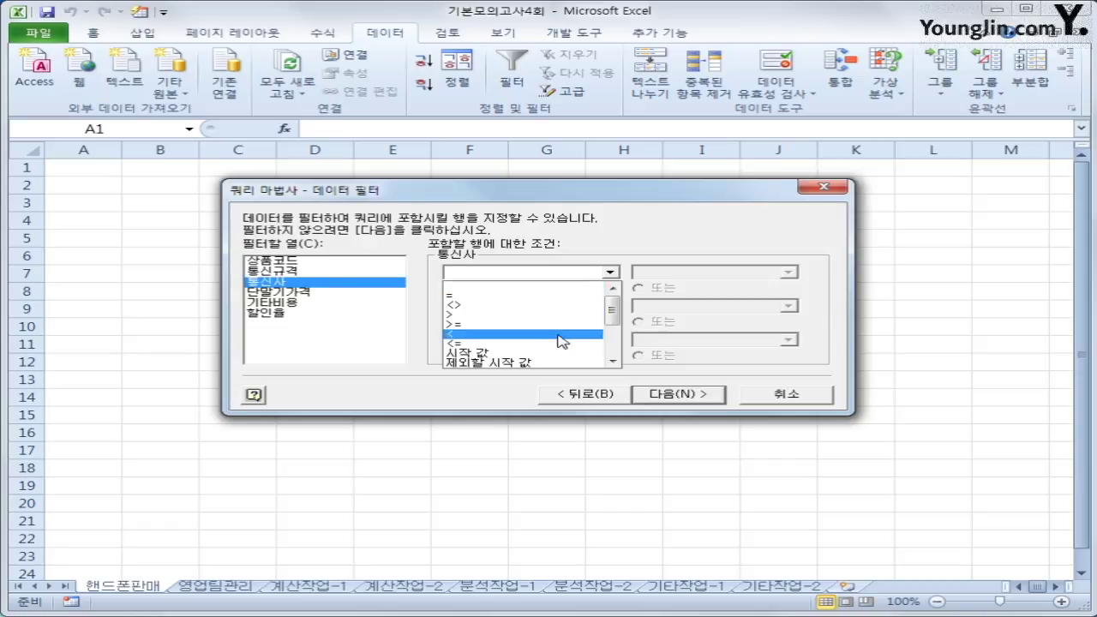
click(559, 306)
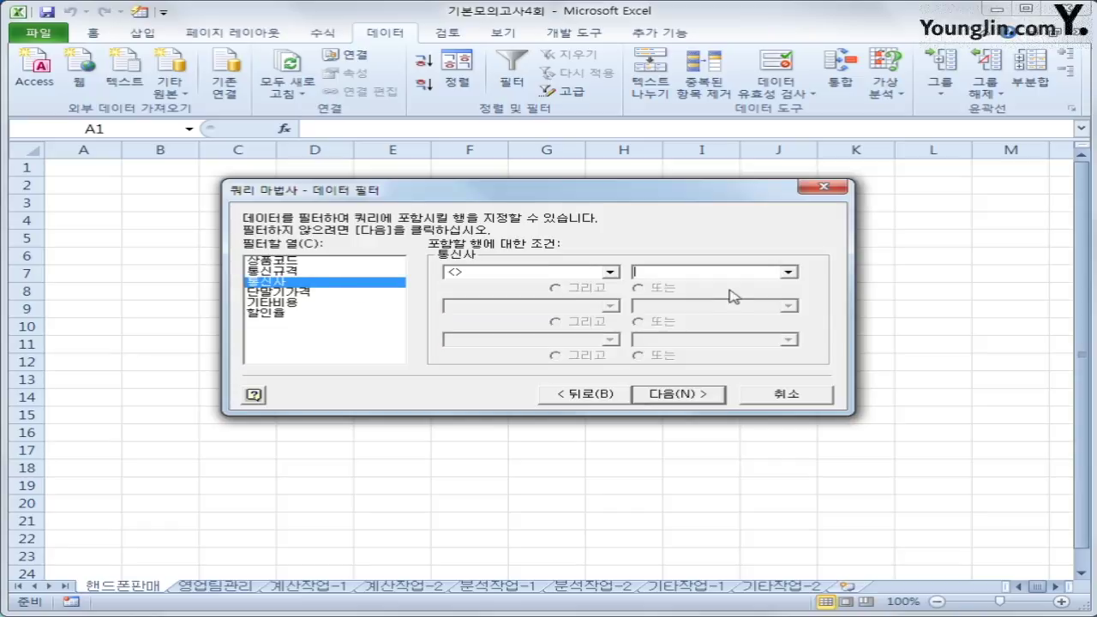
click(790, 273)
click(778, 293)
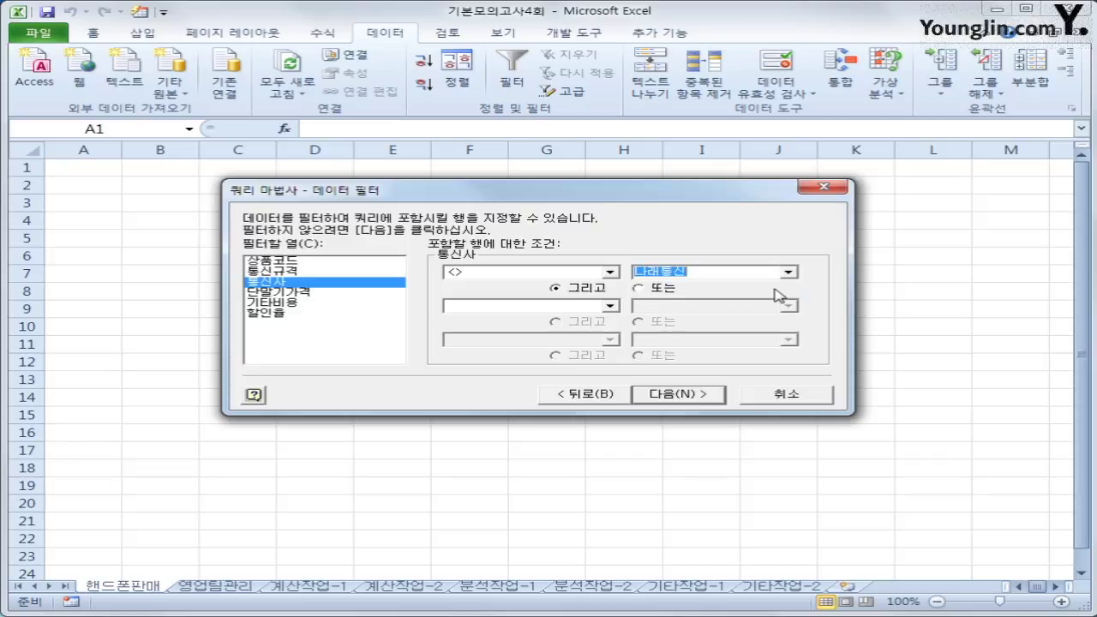
- Add a filter on 상품코드 with the condition 제외할 시작 값 and the value Y, and continue to the sort order
click(355, 261)
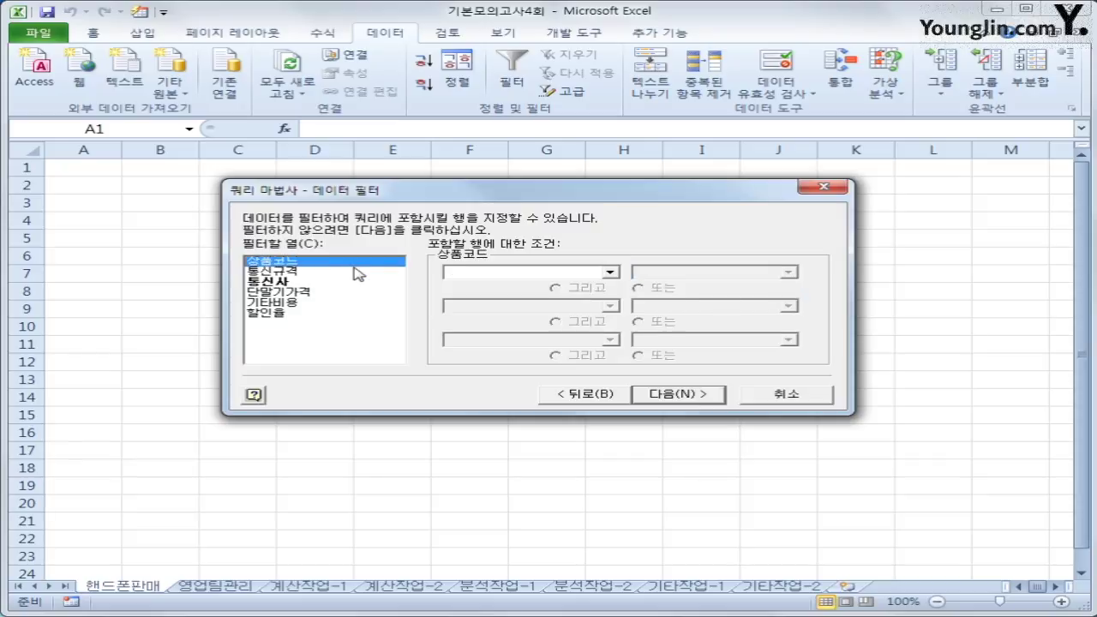
click(513, 272)
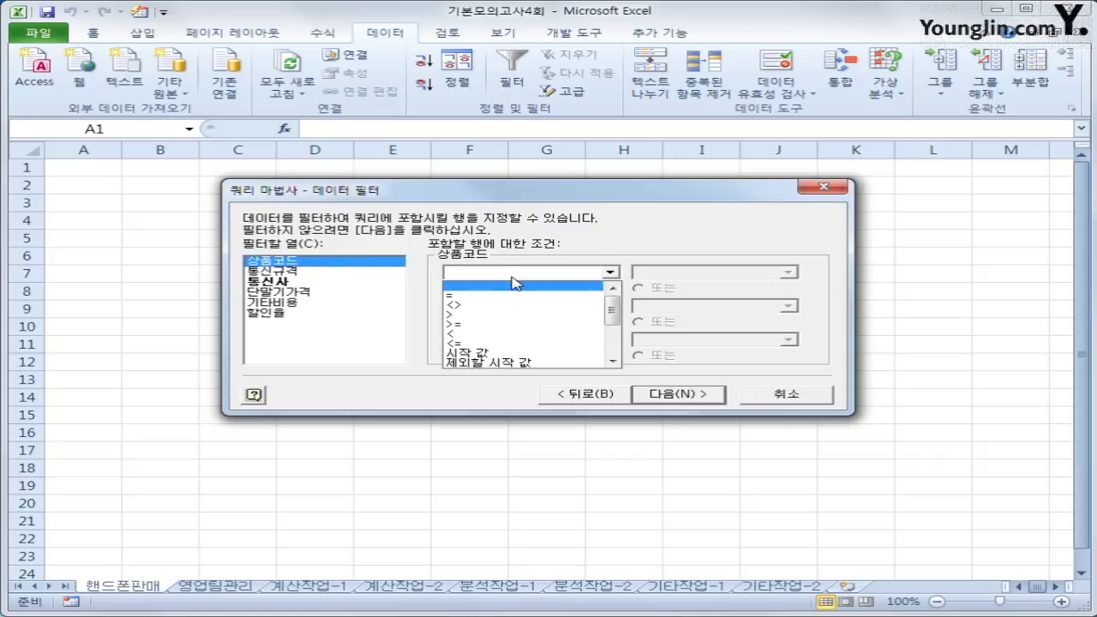
click(524, 363)
click(679, 276)
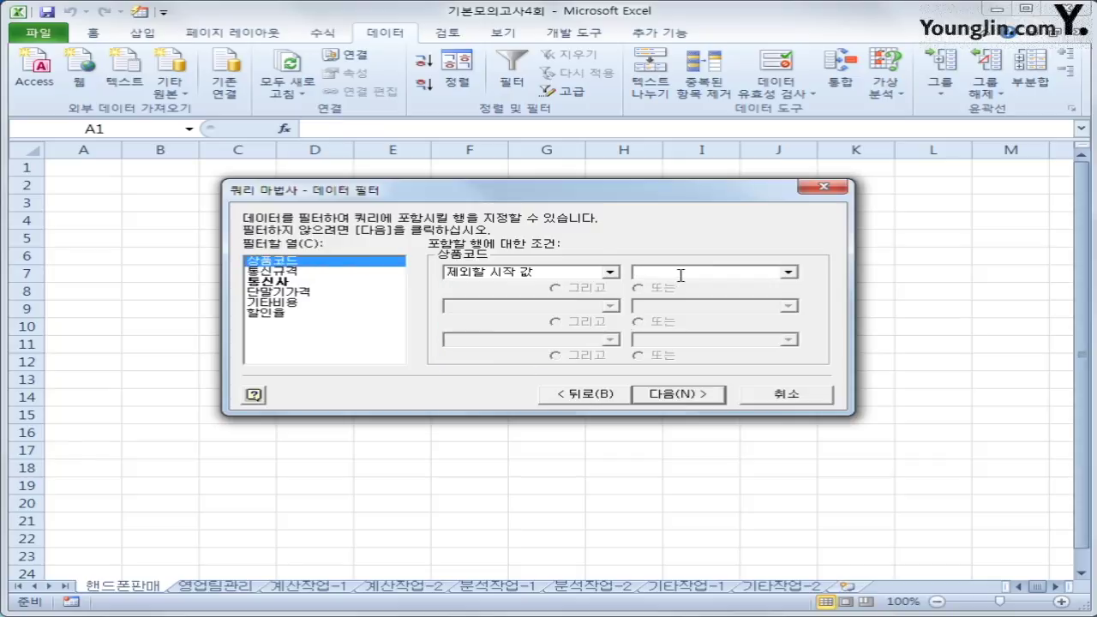
text(Y)
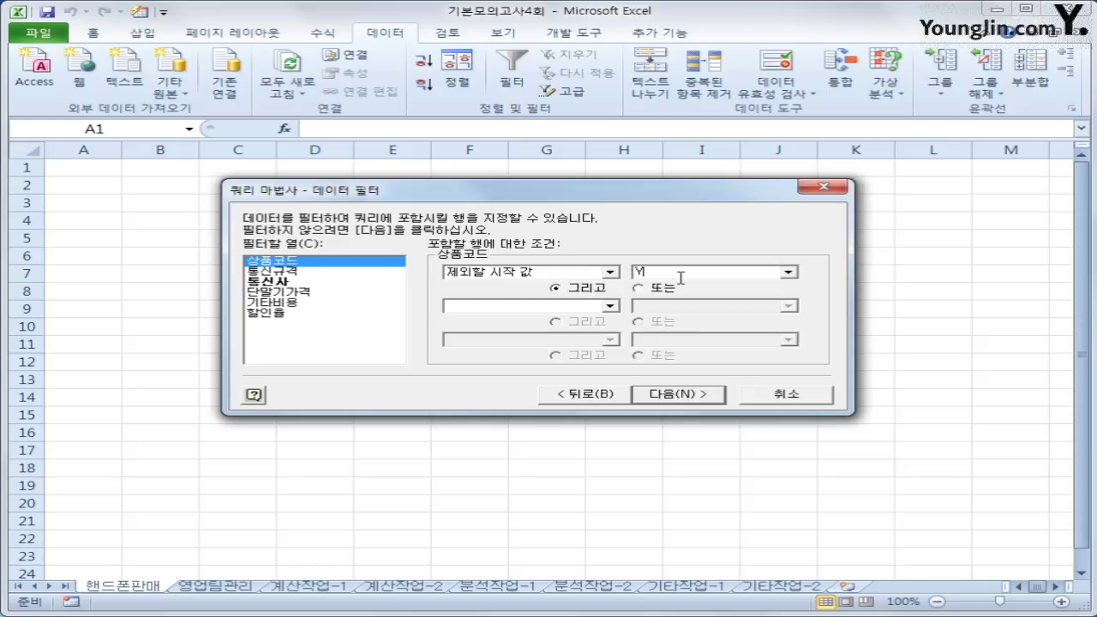
click(681, 397)
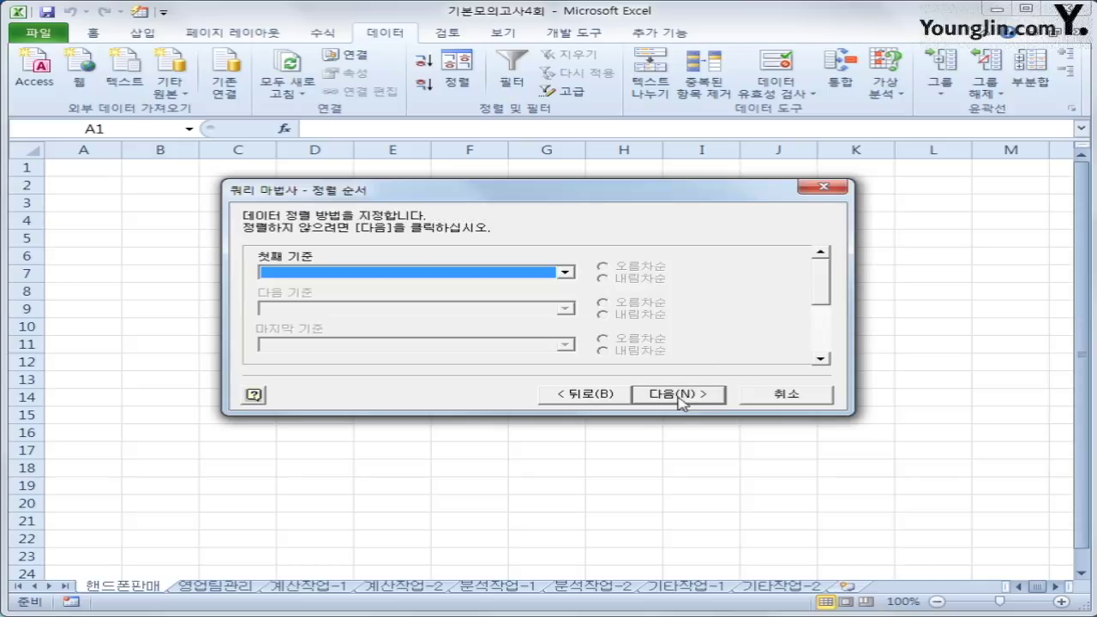
- Sort the query by 상품코드 descending (내림차순) and then by 단말기가격 descending, and continue to the final wizard page
click(538, 274)
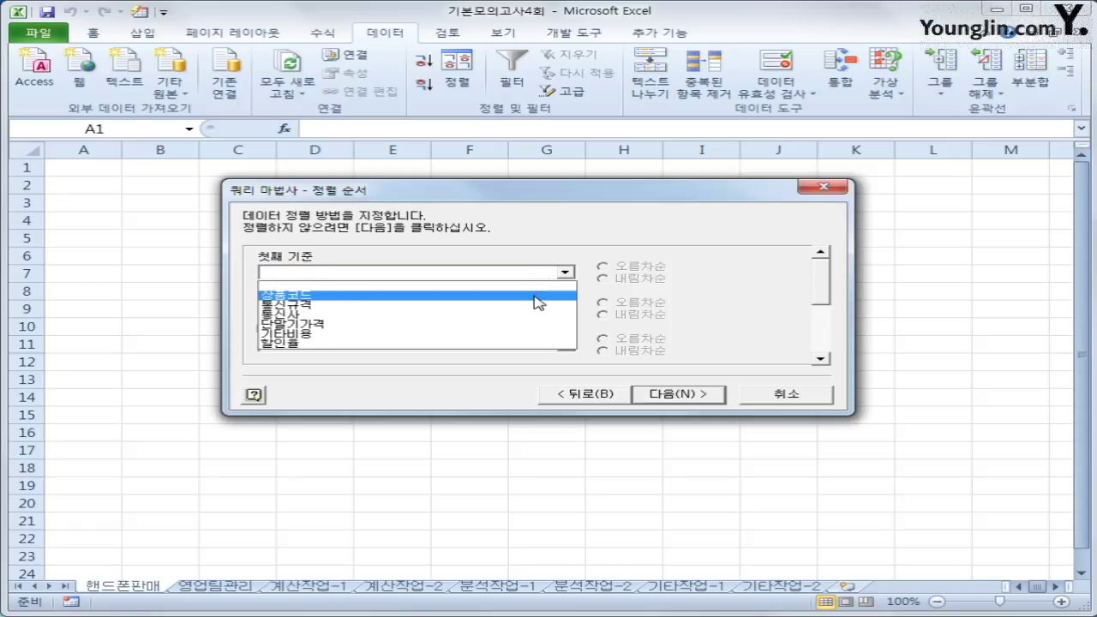
click(538, 296)
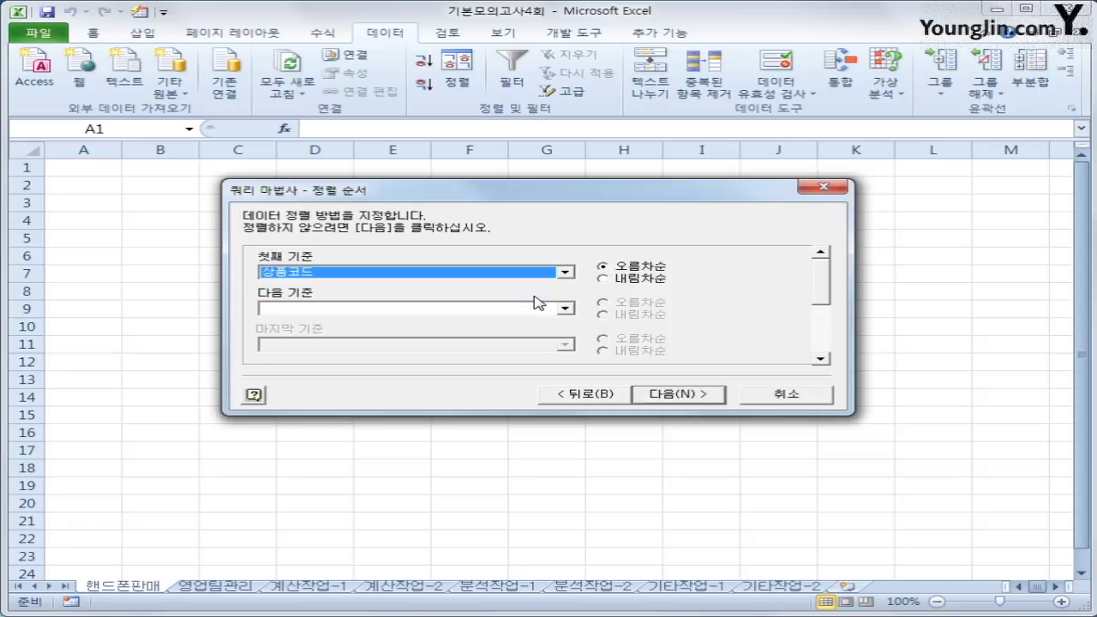
click(619, 280)
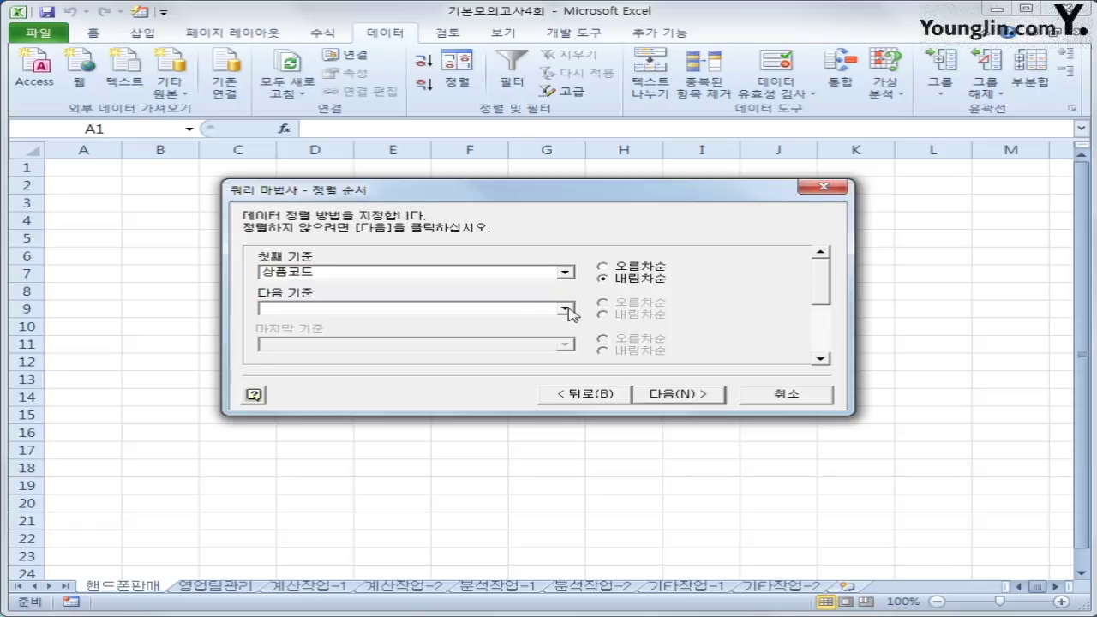
click(567, 308)
click(542, 353)
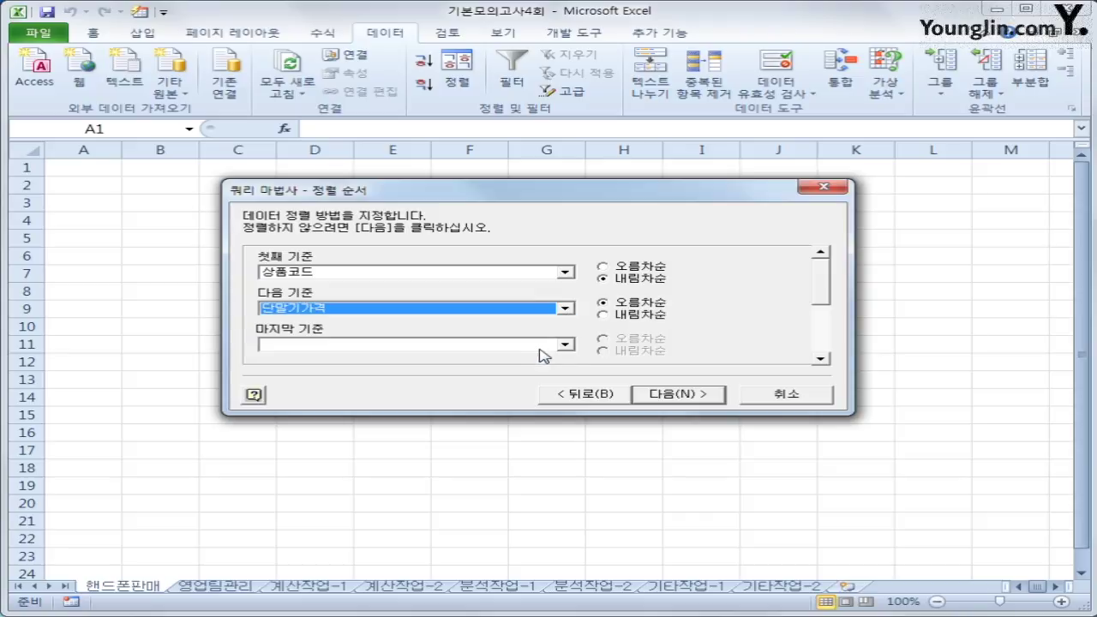
click(626, 318)
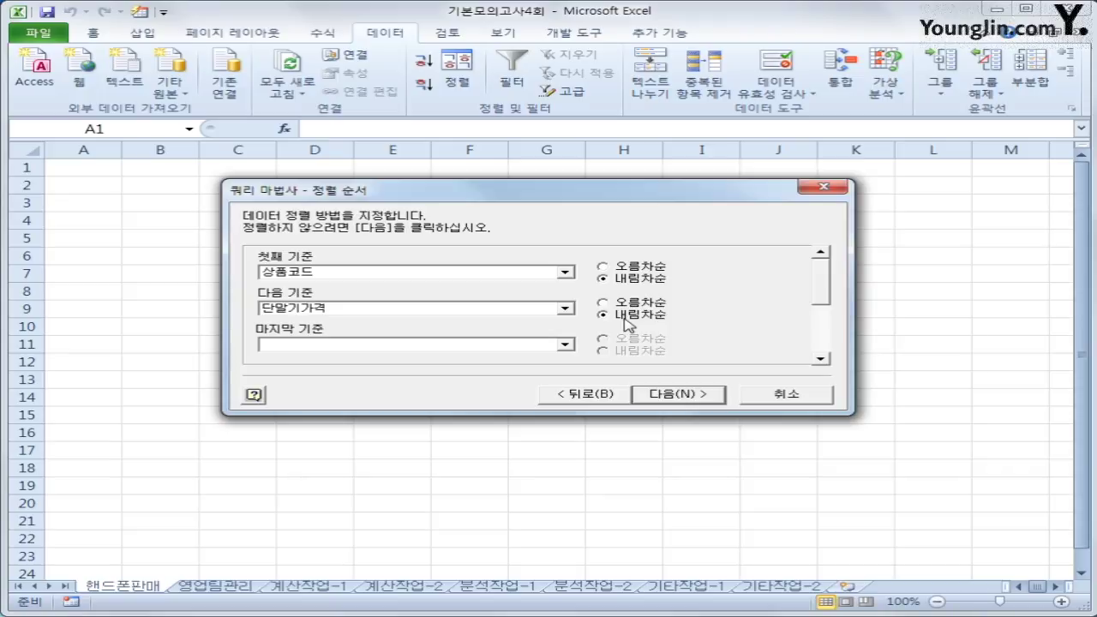
click(691, 399)
- Return the query data to Excel as a table at cell A1 of the existing worksheet and convert that table to a normal range
click(689, 397)
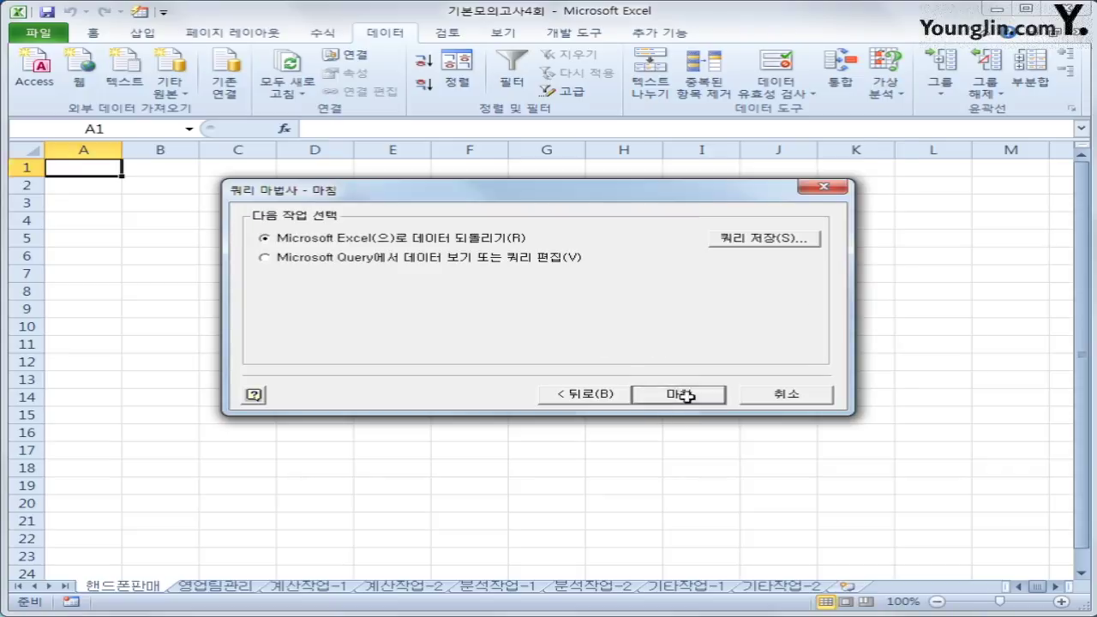
drag(557, 204, 607, 233)
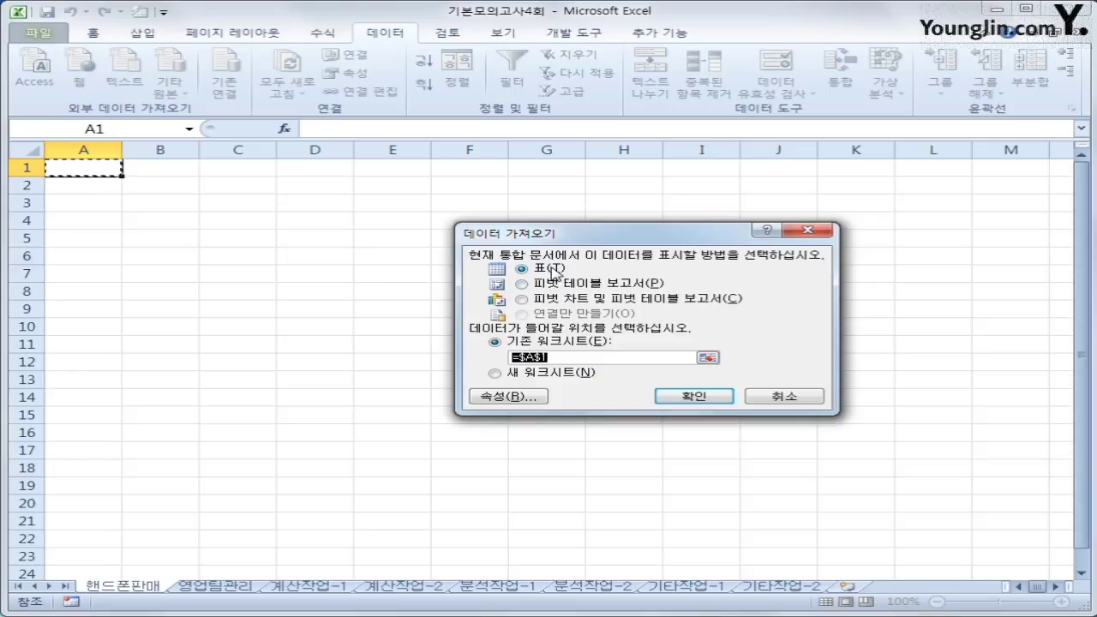
click(693, 397)
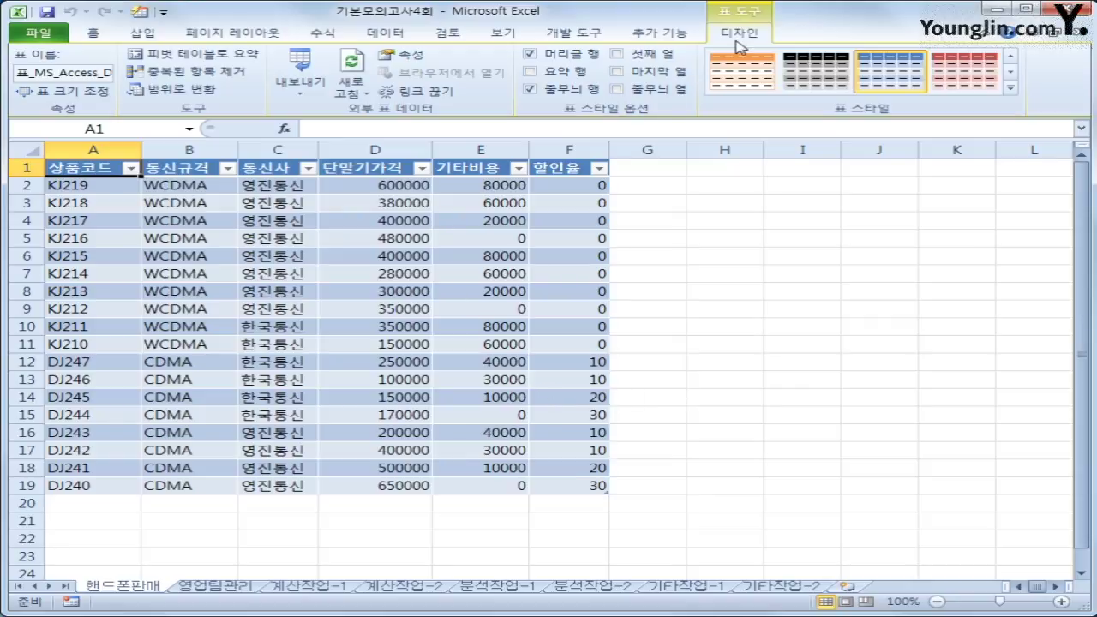
click(172, 88)
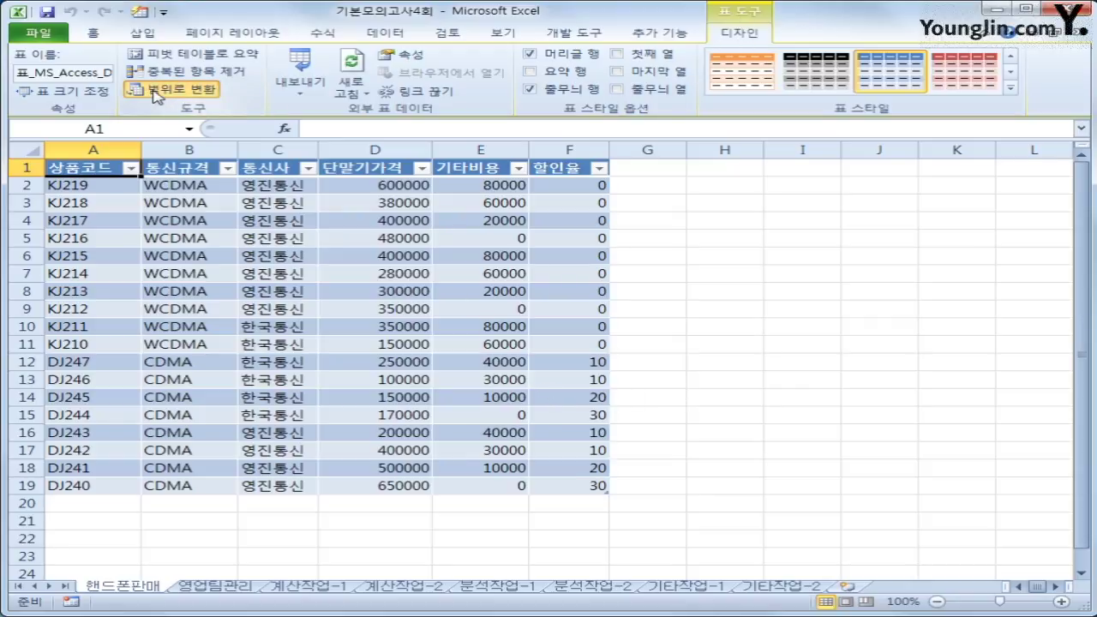
click(600, 389)
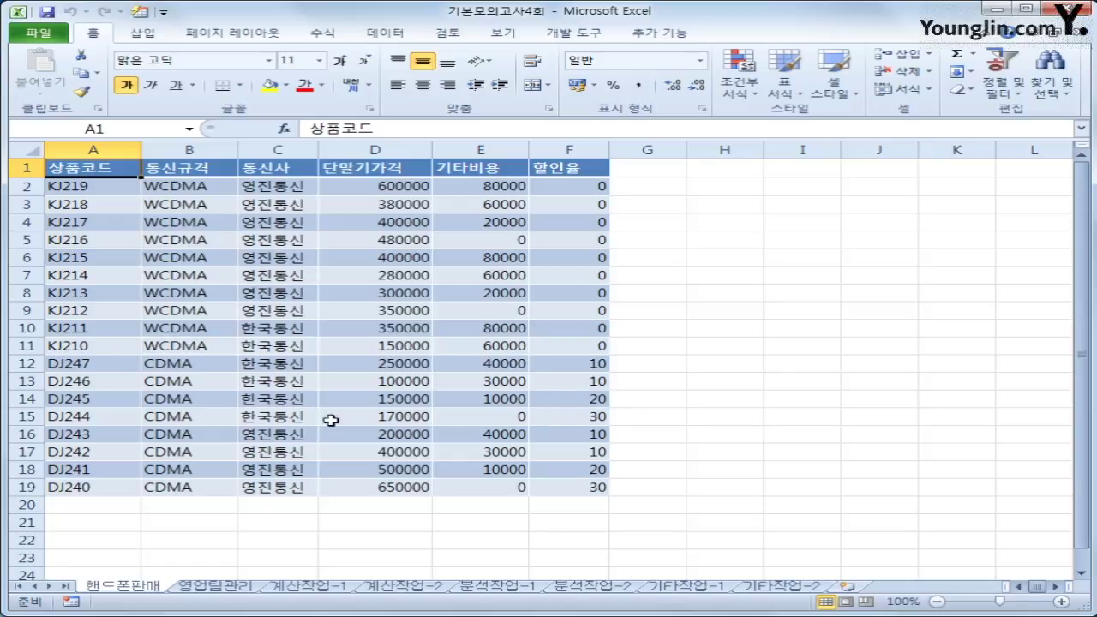
- On the 영업팀관리 sheet, copy the 부서 header and a 영업2팀 entry into A30:A31 as the first filter criterion
click(222, 586)
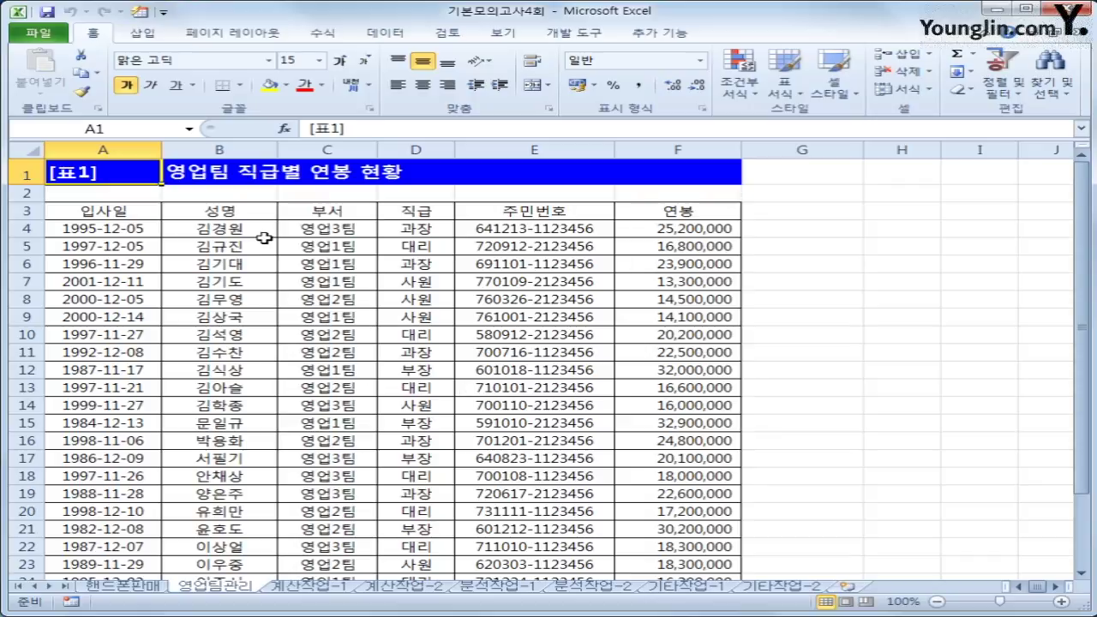
click(344, 212)
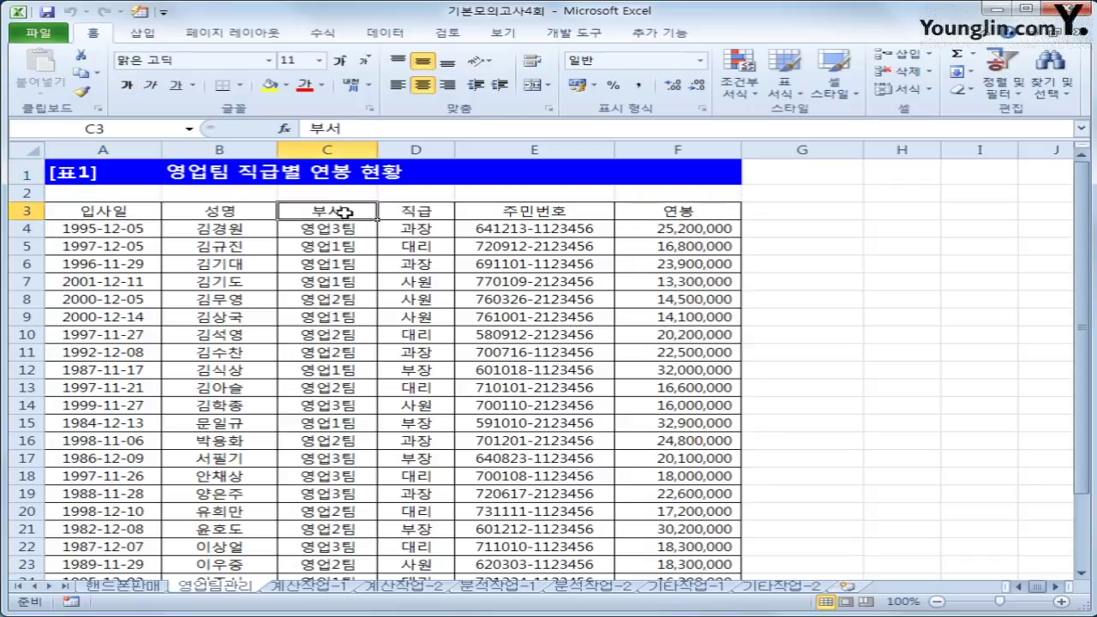
ctrl+click(342, 297)
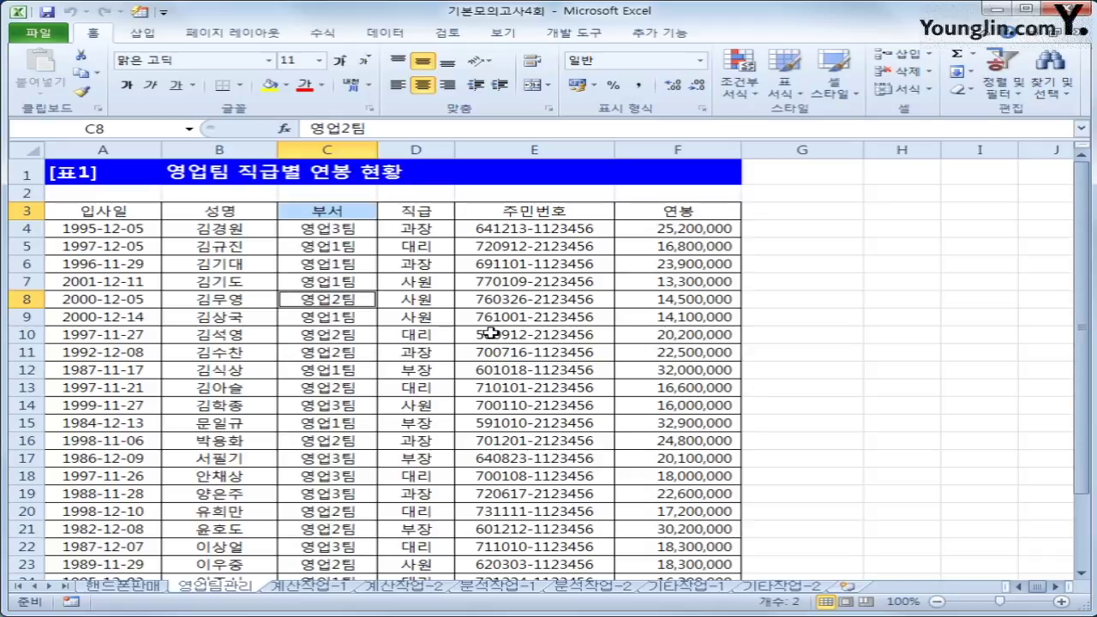
key(ctrl+c)
scroll(347, 386, down, 4)
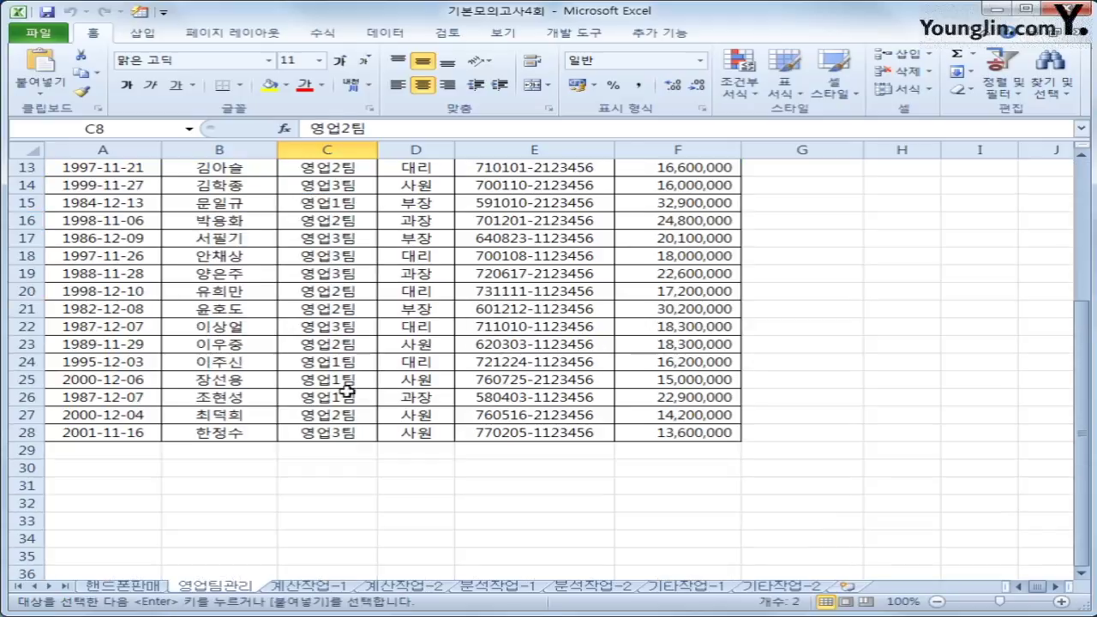
click(114, 473)
key(ctrl+v)
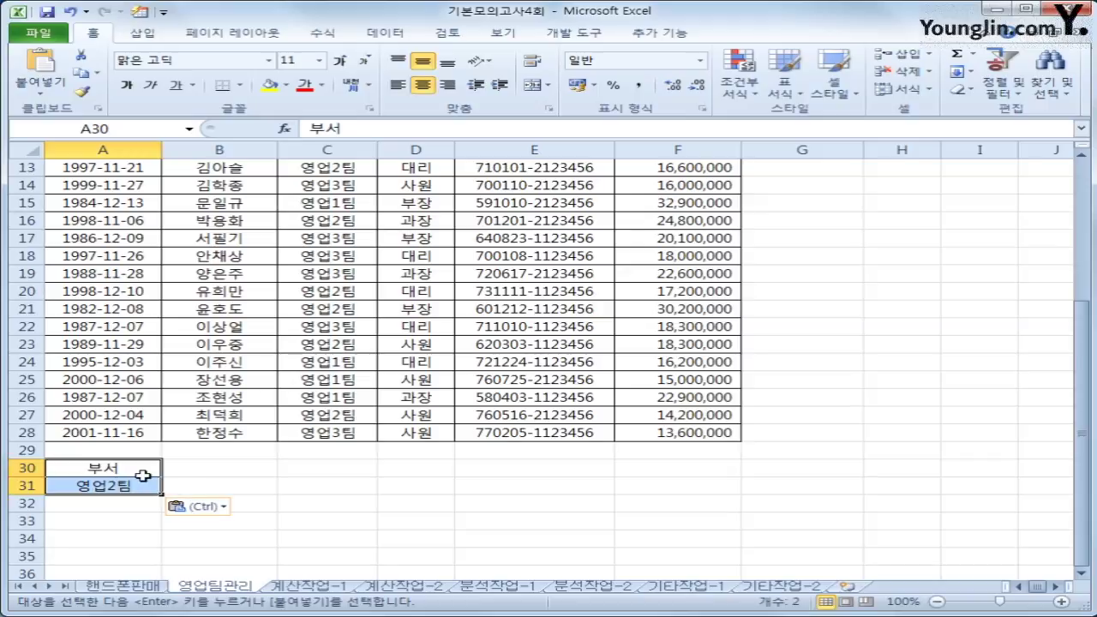
- Copy the 연봉 header from F3 into both B30 and C30 of the criteria range
scroll(142, 476, up, 4)
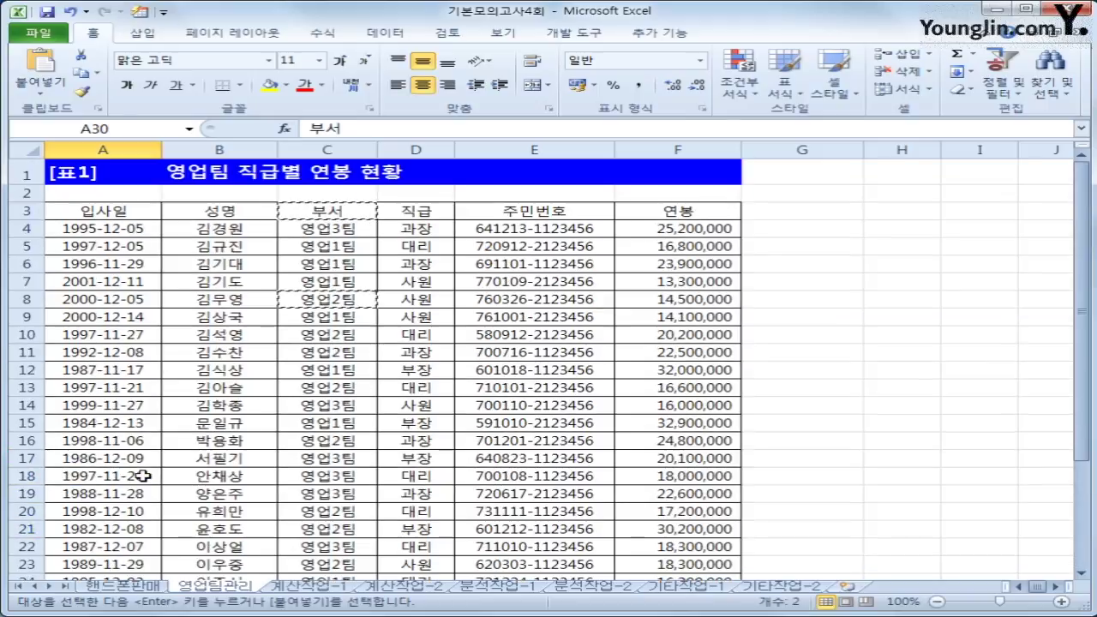
click(668, 211)
scroll(460, 387, down, 4)
click(210, 469)
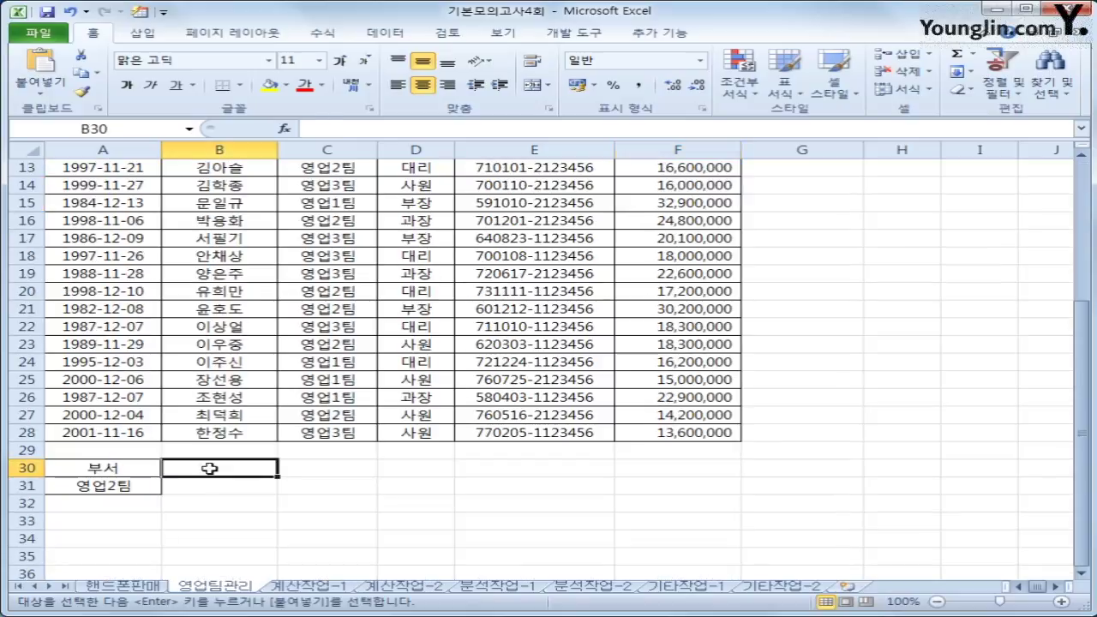
key(ctrl+v)
click(306, 469)
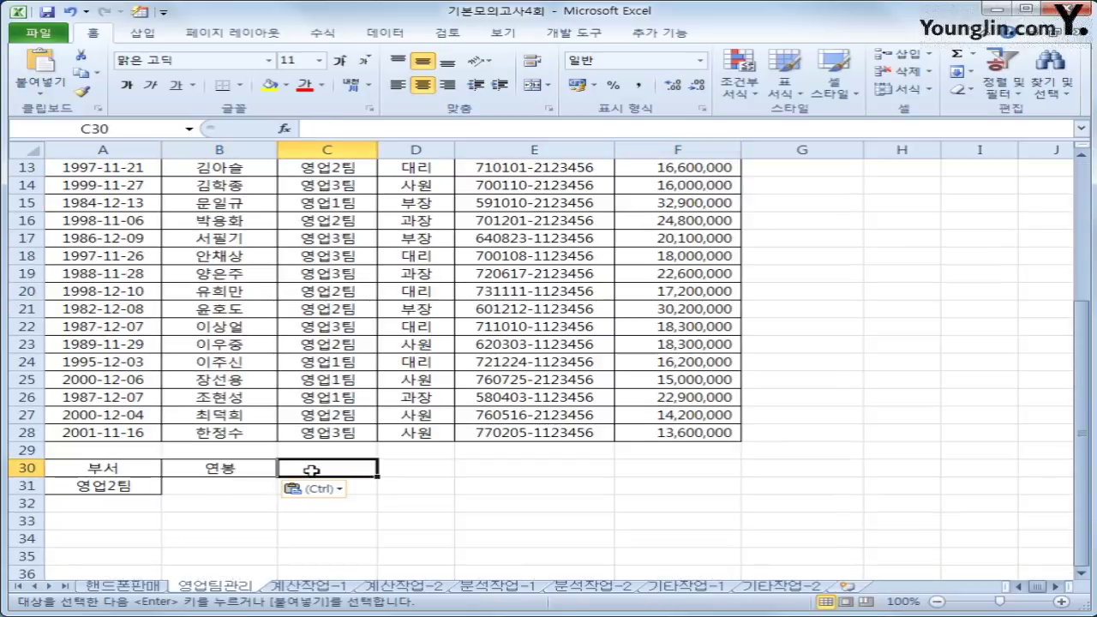
key(ctrl+v)
- Enter the lower salary condition >=15000000 in B31 under the first 연봉 criteria header
click(215, 486)
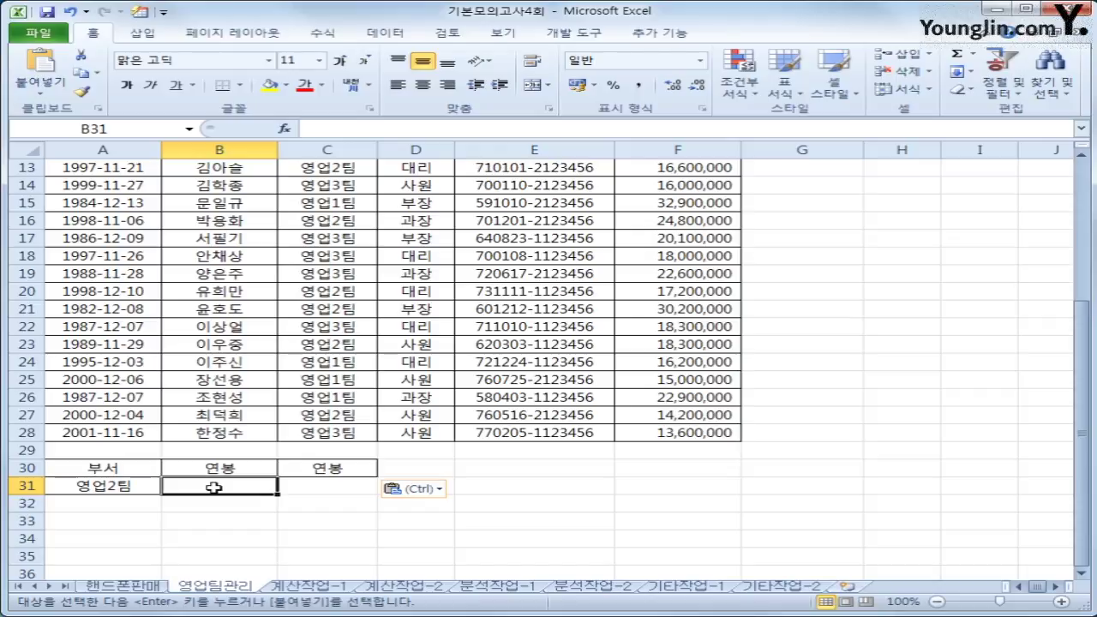
text(>)
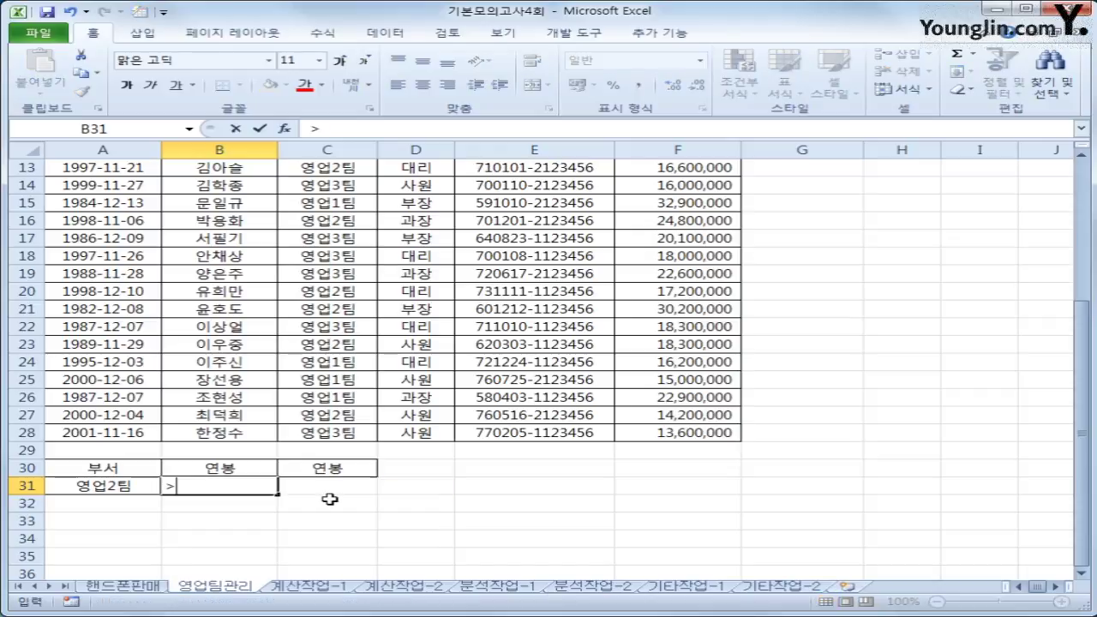
text(=1500000)
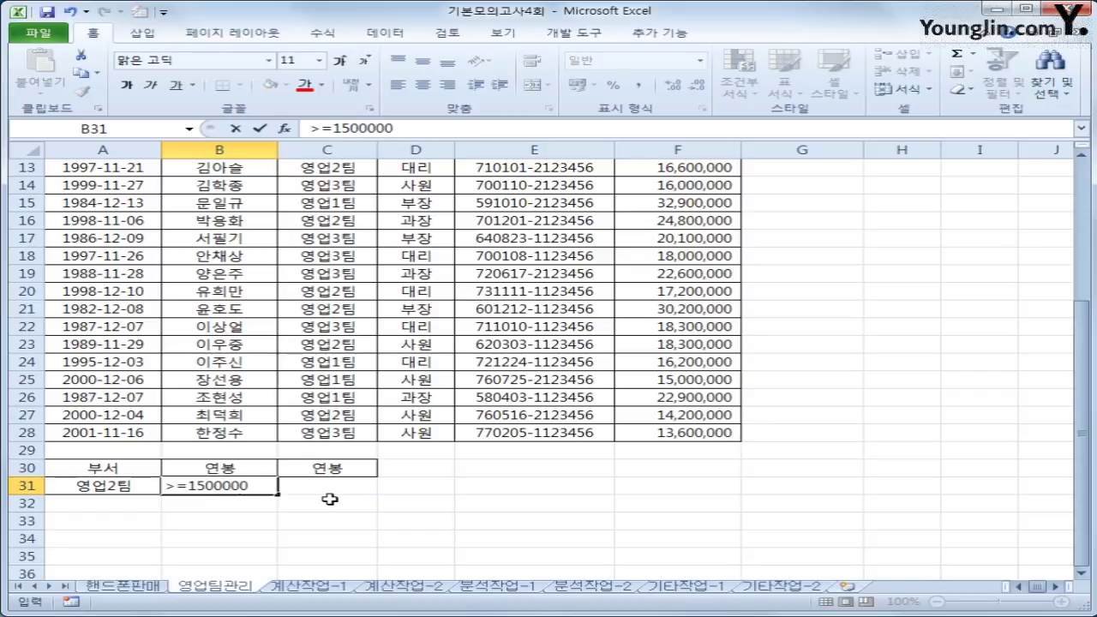
key(Tab)
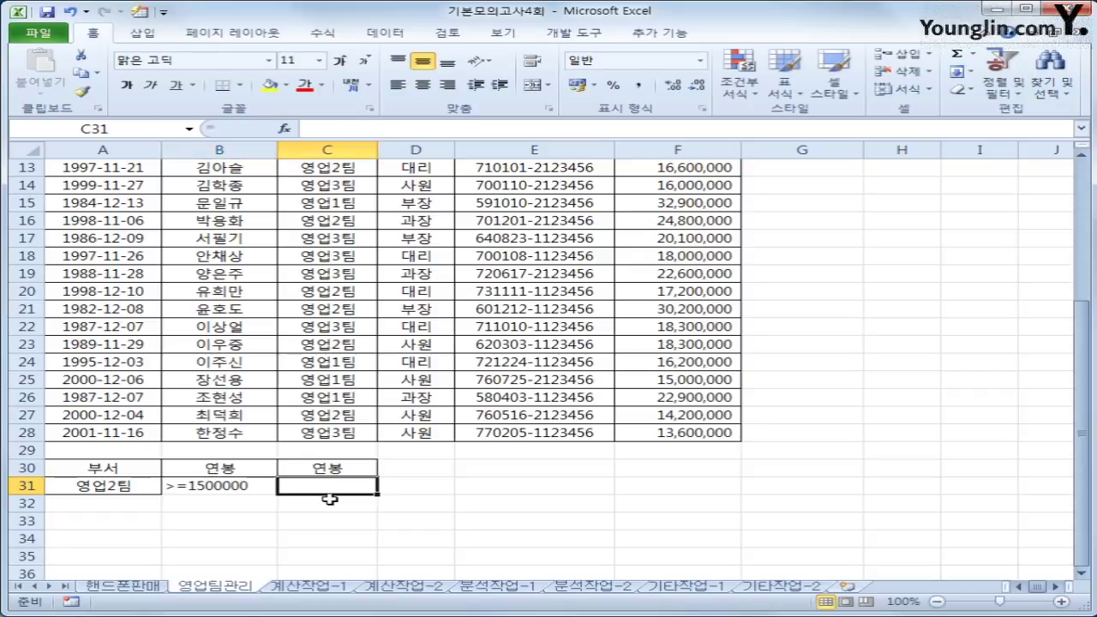
double_click(227, 489)
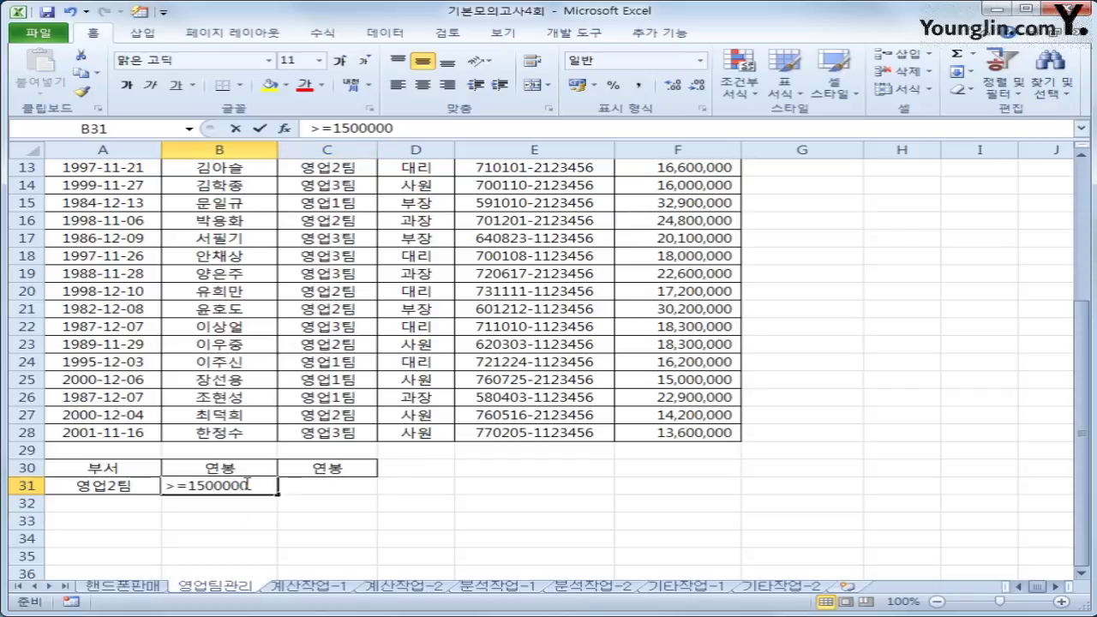
text(0)
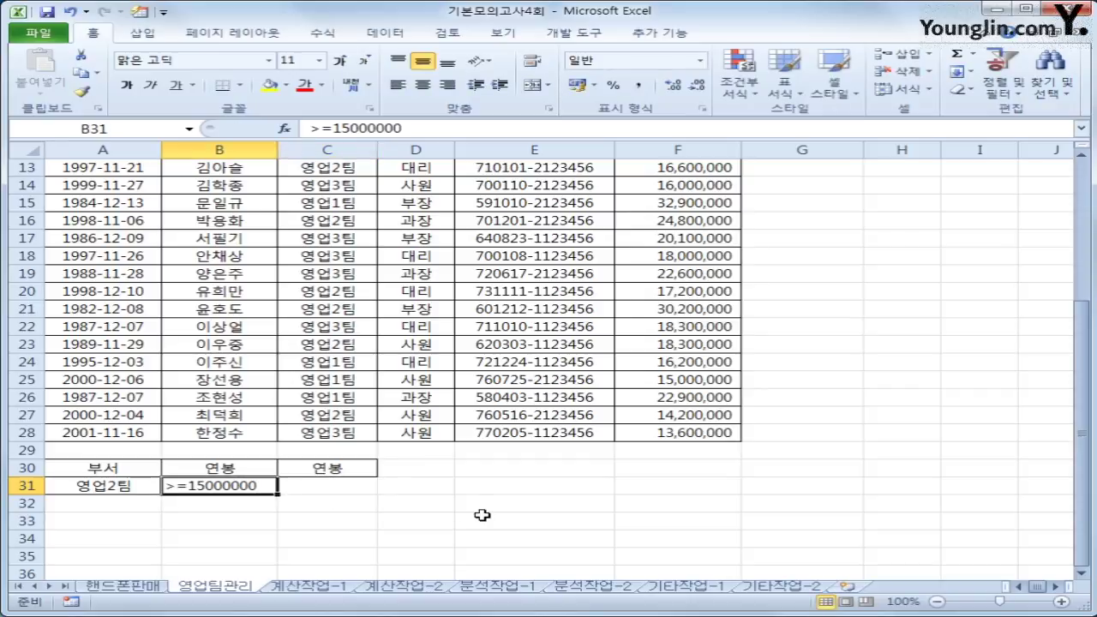
key(Tab)
- Enter the upper salary condition <=20000000 in C31 under the second 연봉 criteria header
text(<=20)
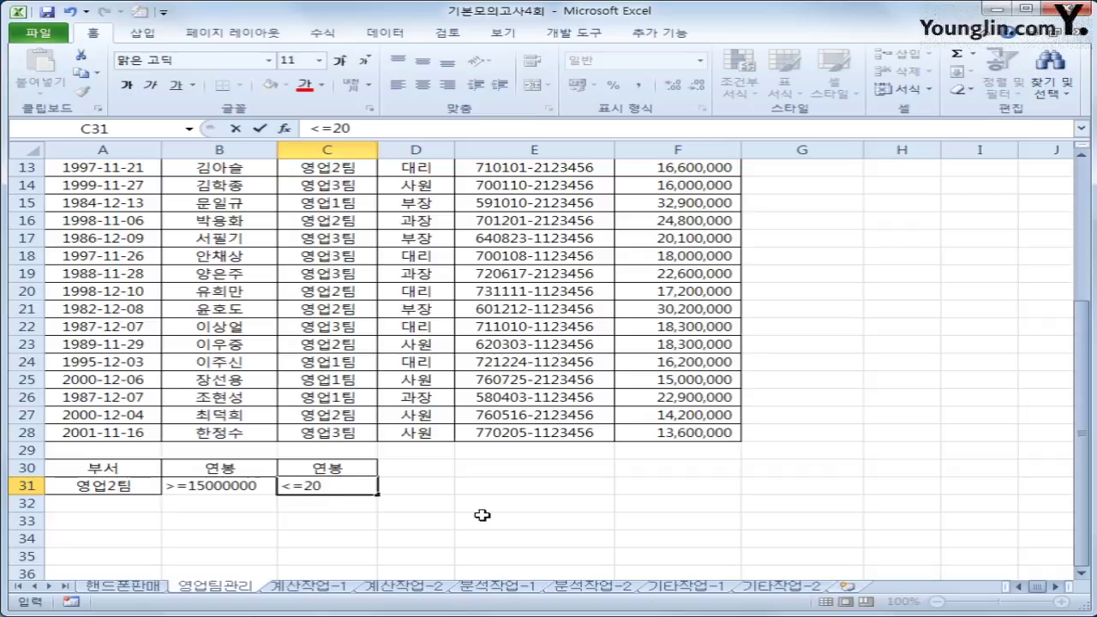
text(000000)
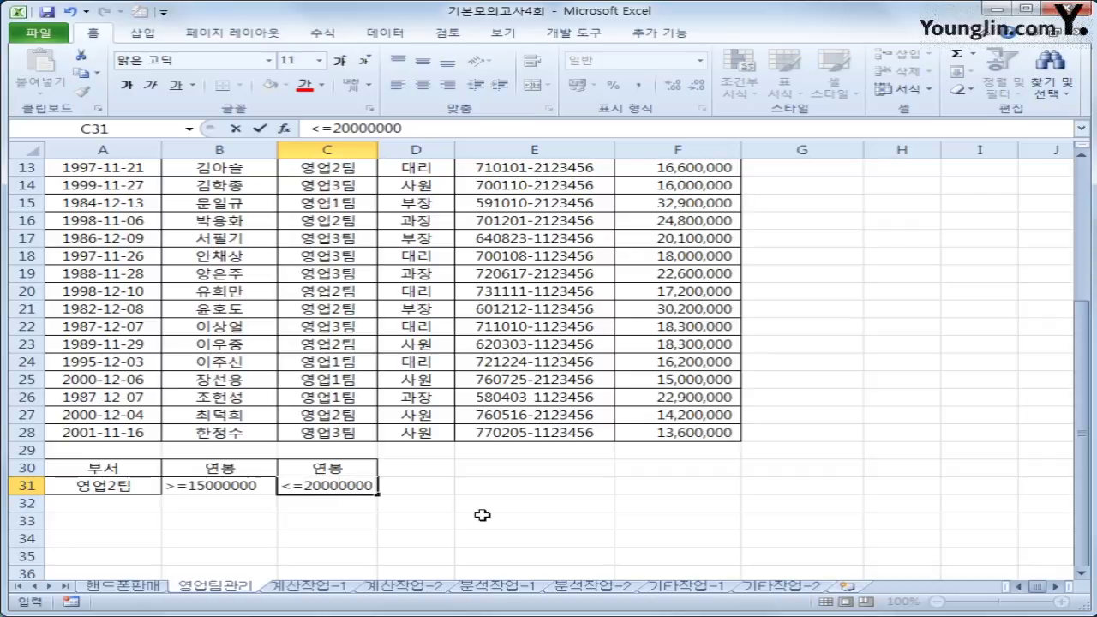
key(Return)
key(Up)
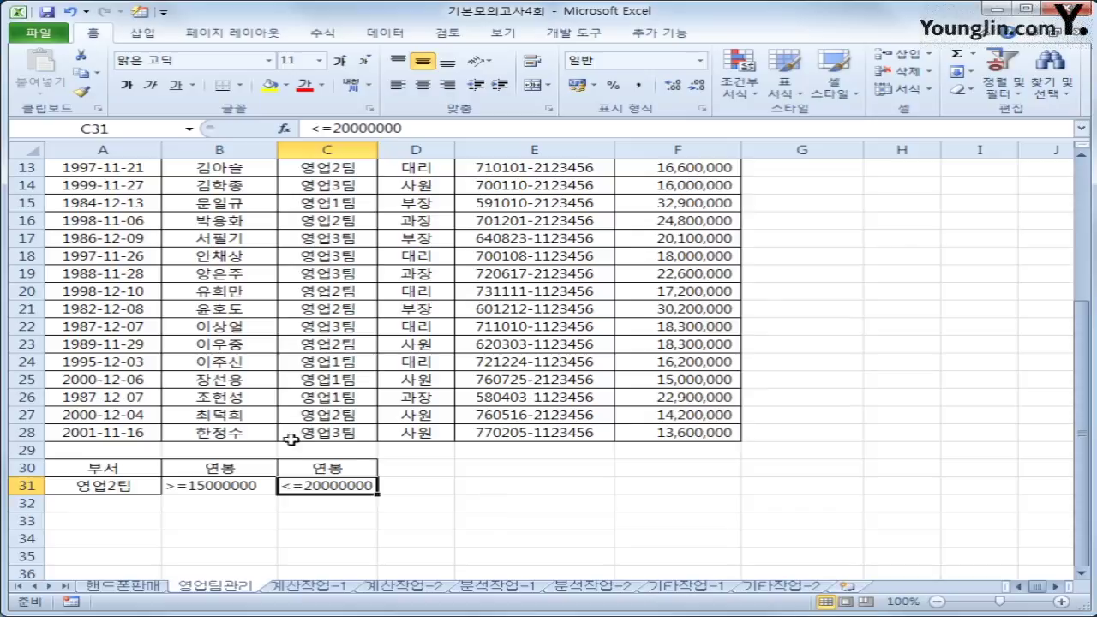
drag(220, 467, 312, 485)
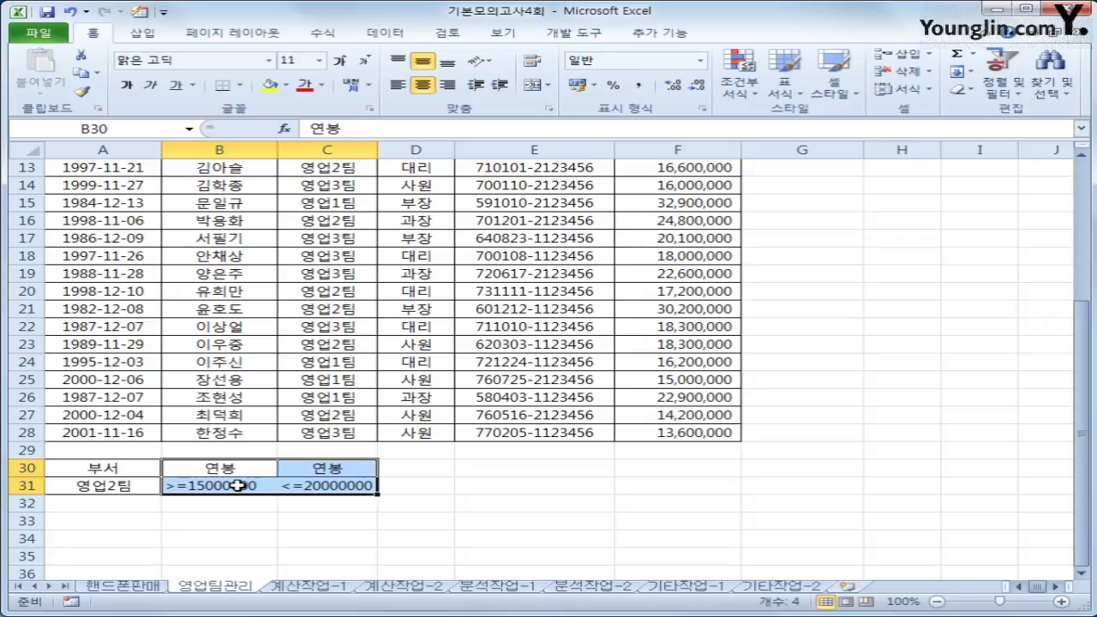
- Copy the table headers 입사일, 성명, 직급 and 연봉 to row 34, starting at A34, as the output headings
scroll(237, 485, up, 4)
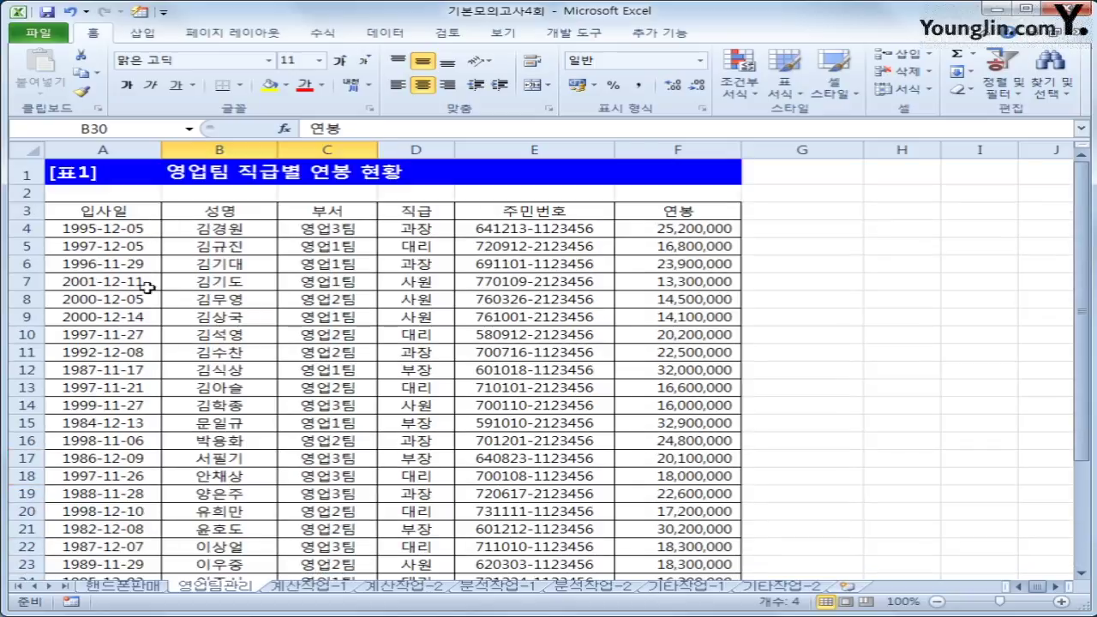
click(152, 212)
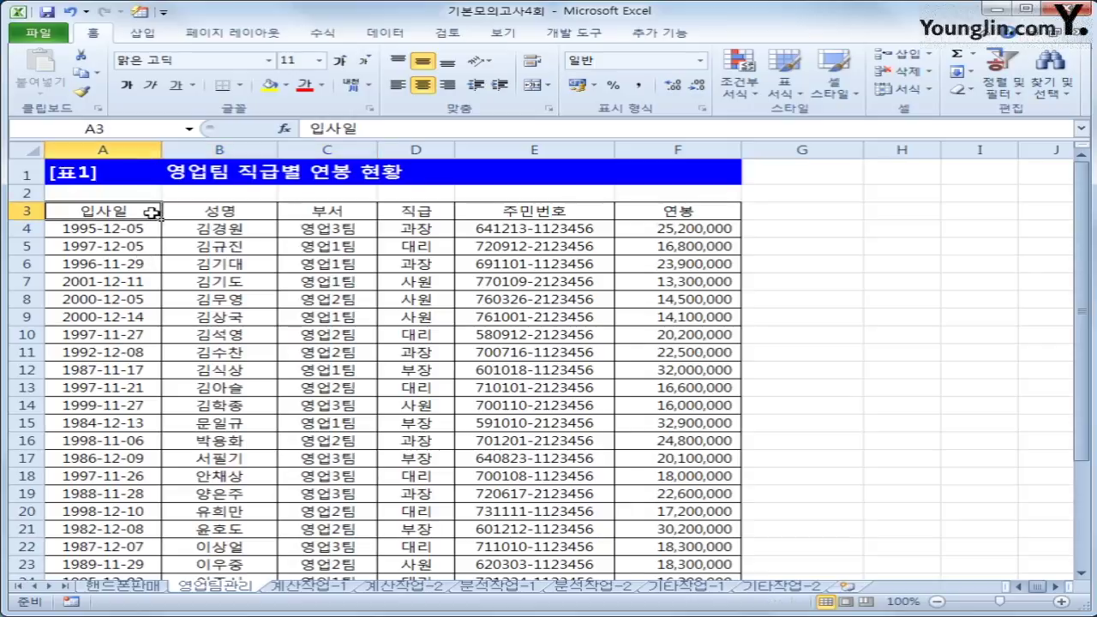
ctrl+click(198, 212)
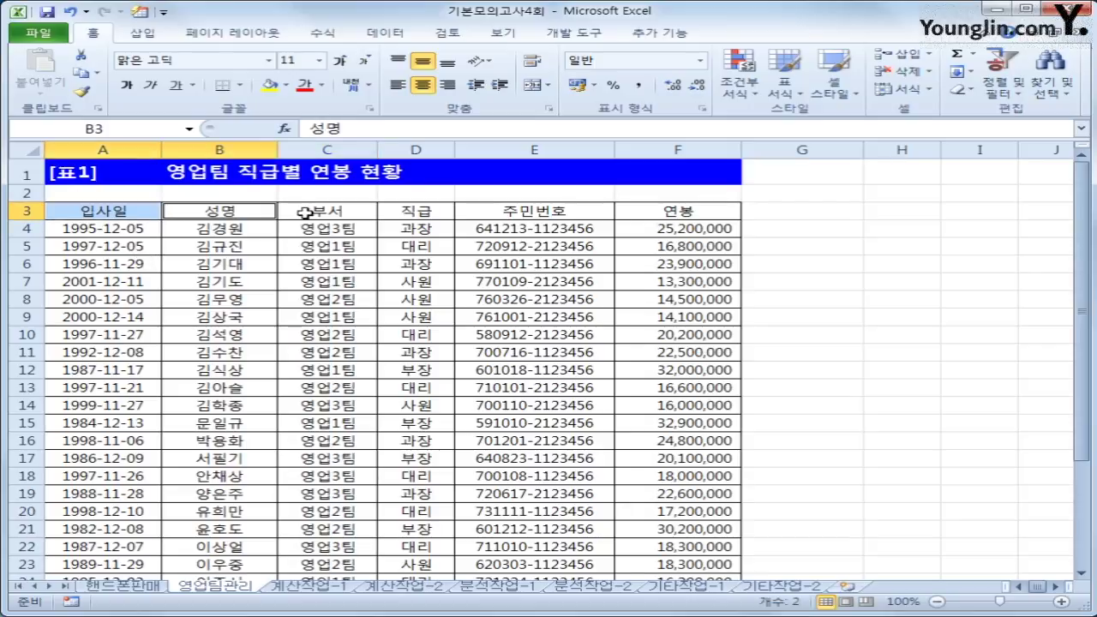
ctrl+click(399, 214)
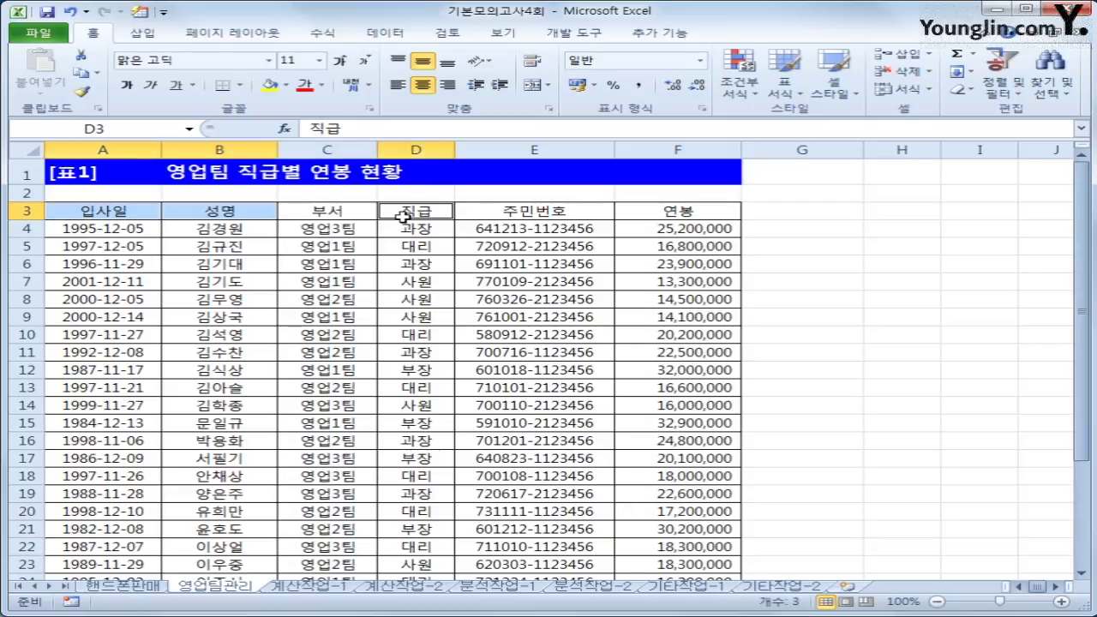
ctrl+click(628, 210)
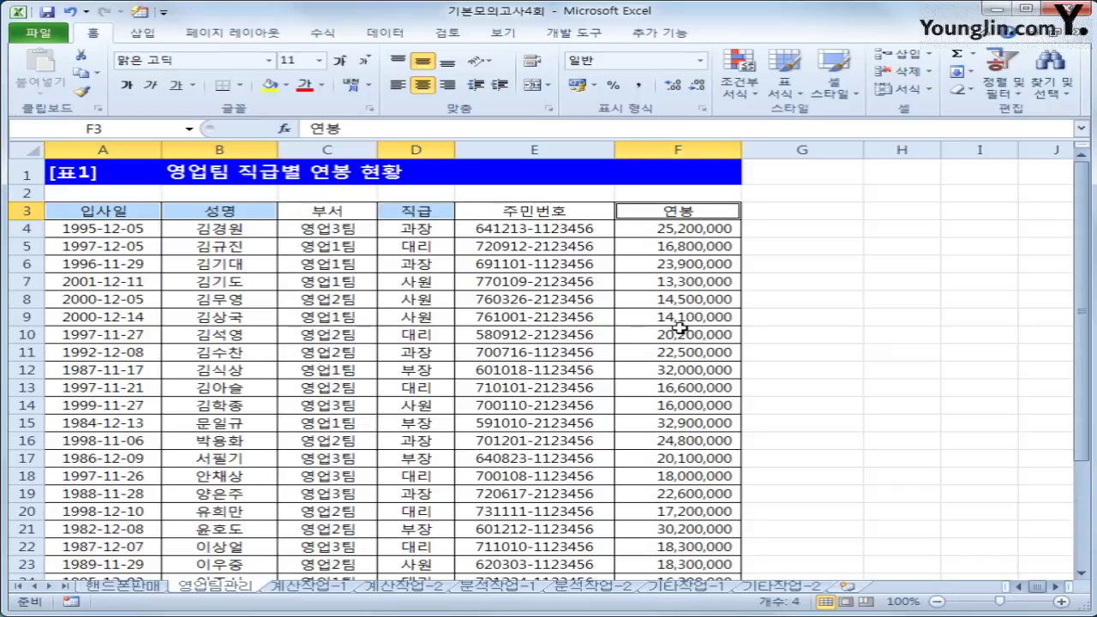
key(ctrl+c)
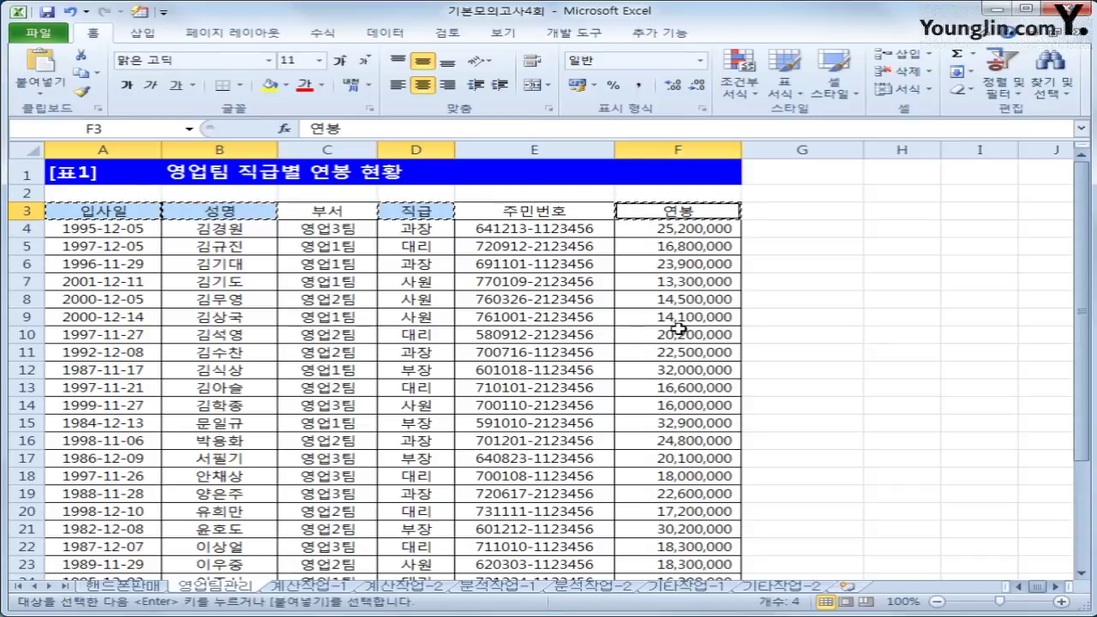
scroll(428, 360, down, 6)
click(98, 433)
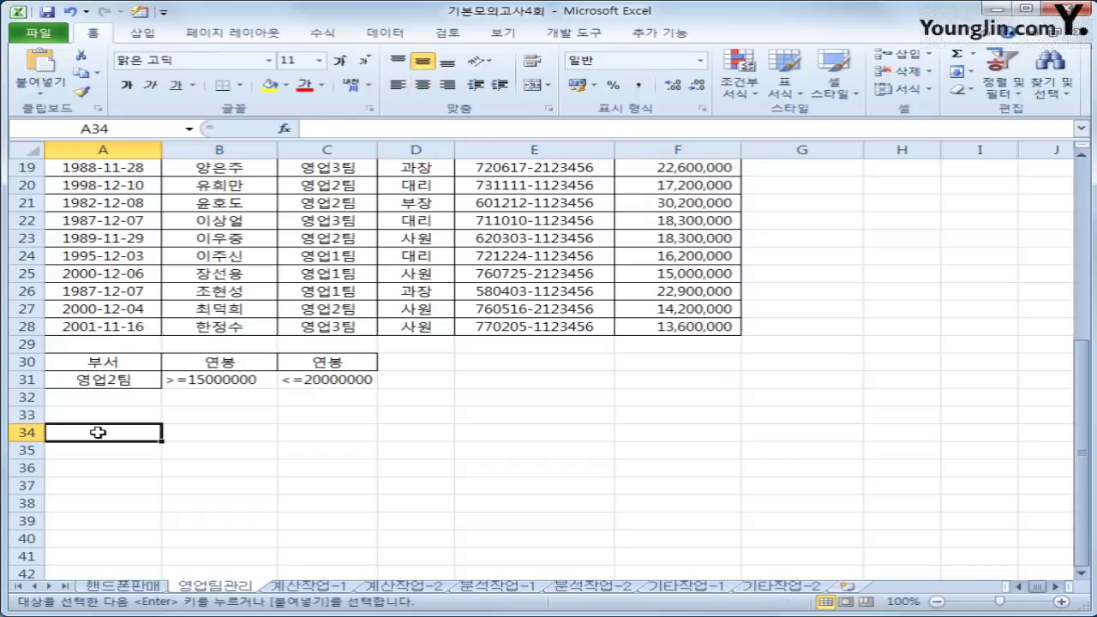
key(ctrl+v)
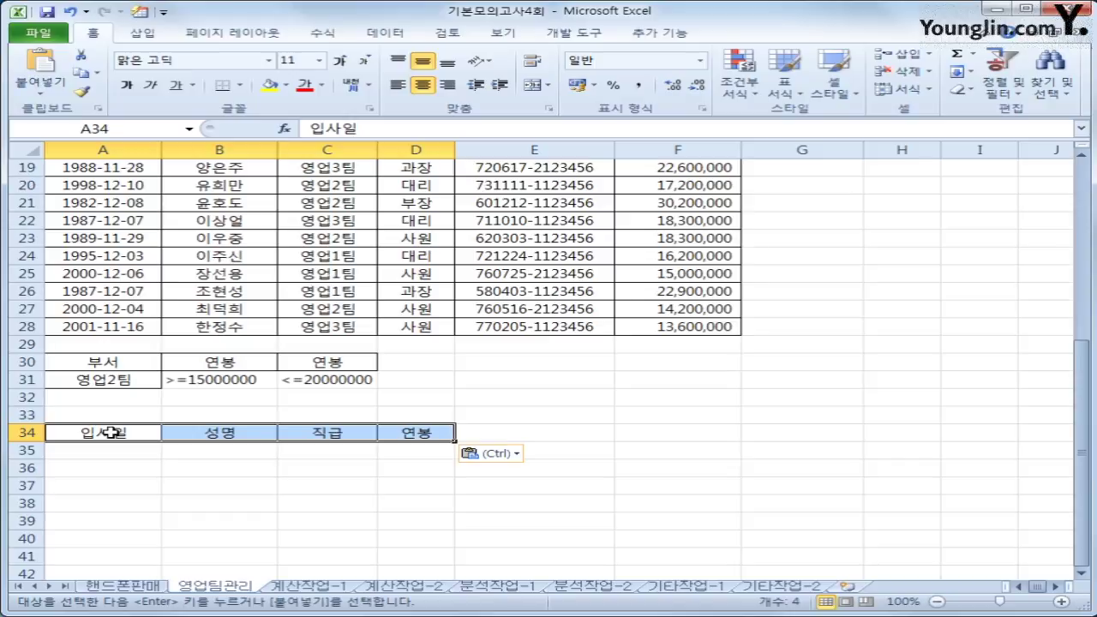
- Start an advanced filter (고급 필터) on the list A3:F28 with A30:C31 as the criteria range
click(315, 222)
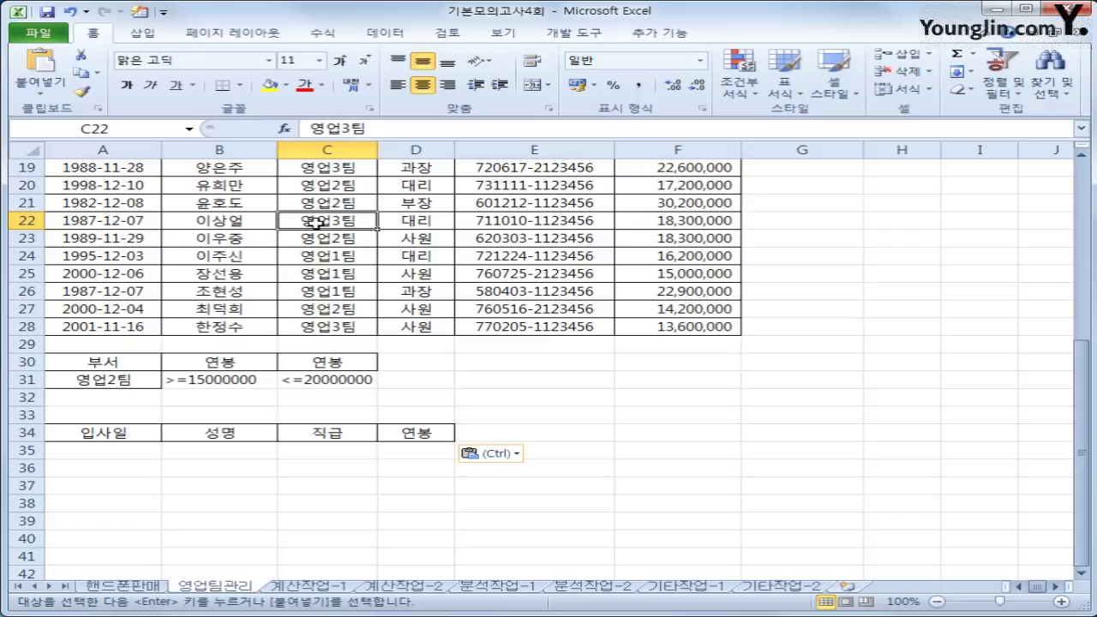
scroll(315, 221, up, 3)
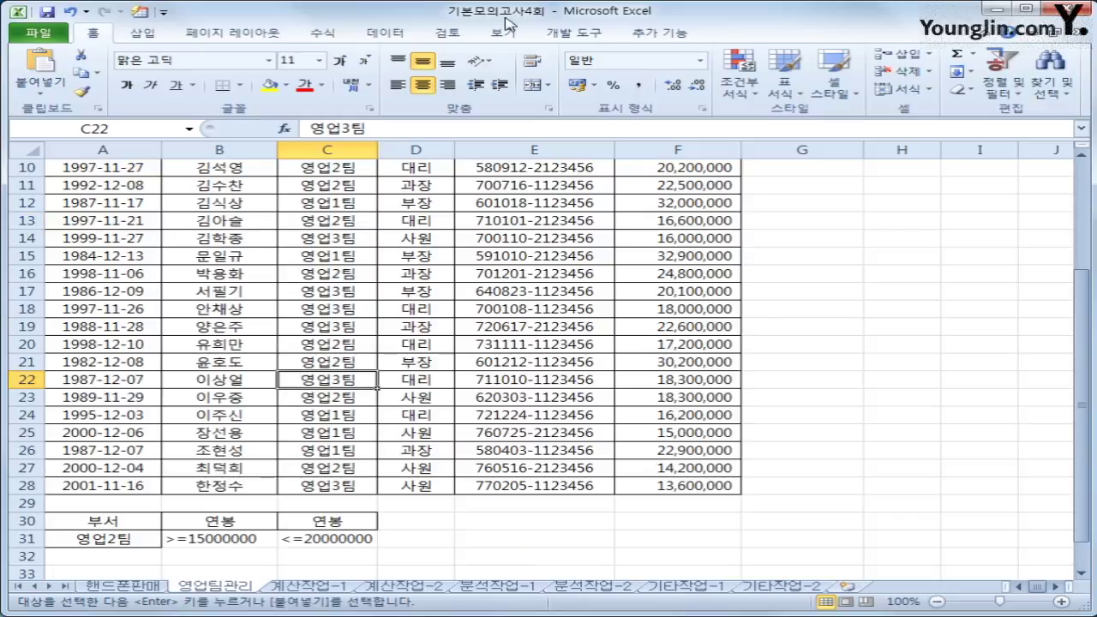
click(401, 36)
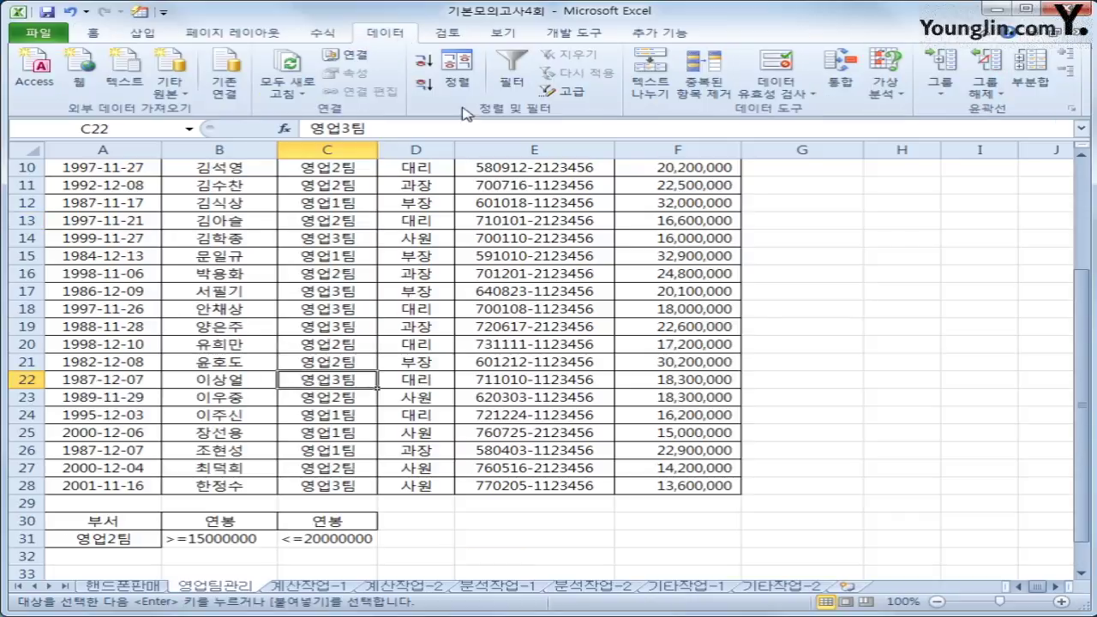
click(563, 101)
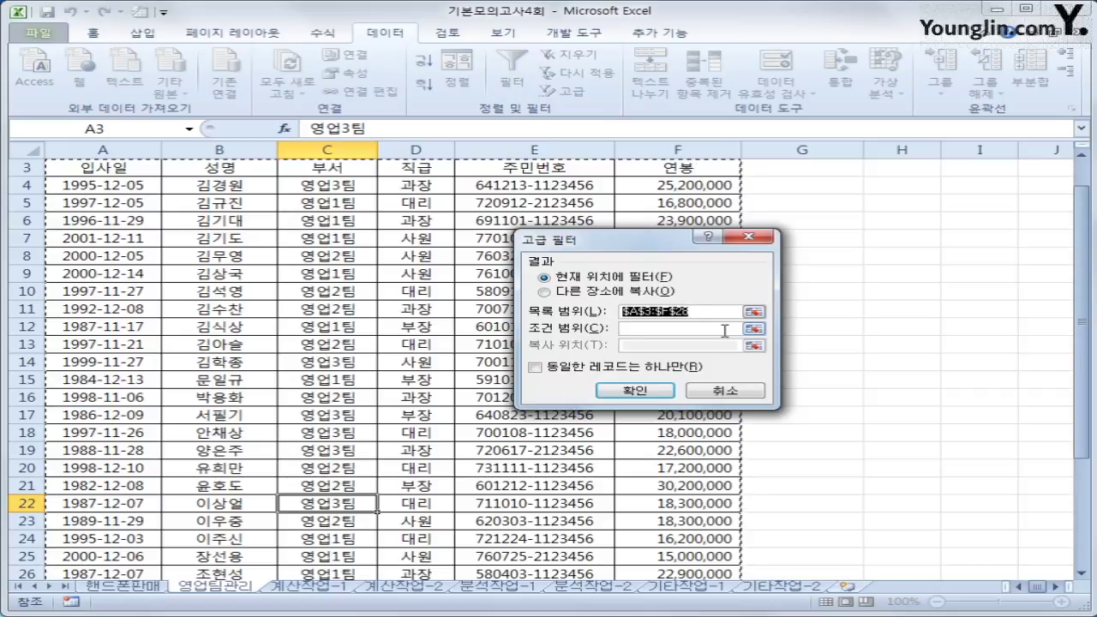
click(675, 329)
scroll(441, 386, down, 3)
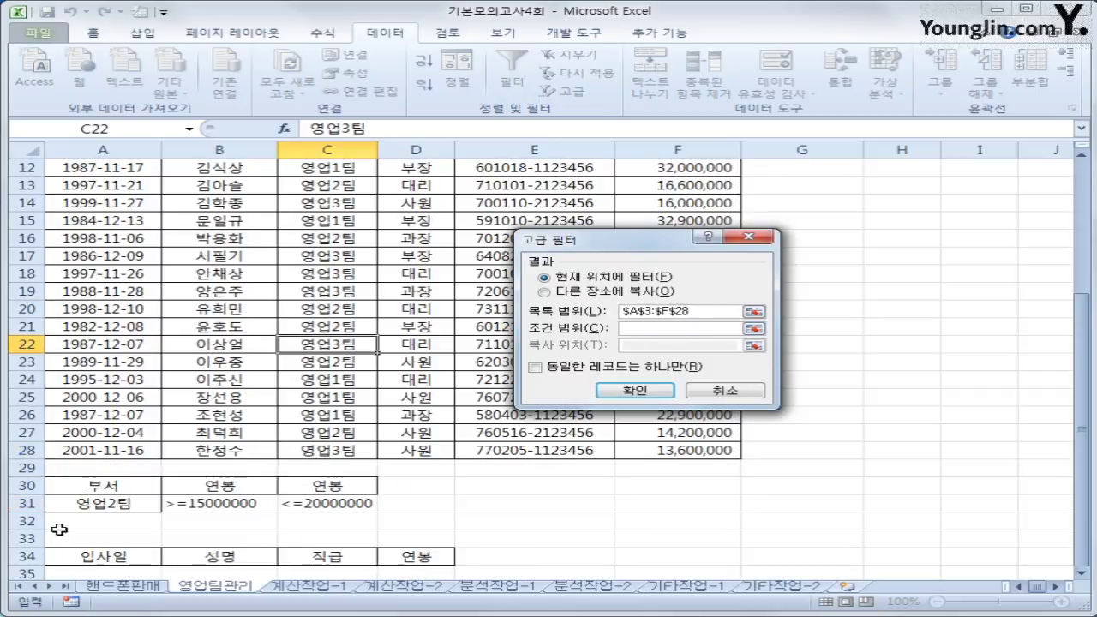
drag(73, 485, 329, 509)
- Copy the filtered records to another location at A34:D34 and autofit the width of column D
click(598, 293)
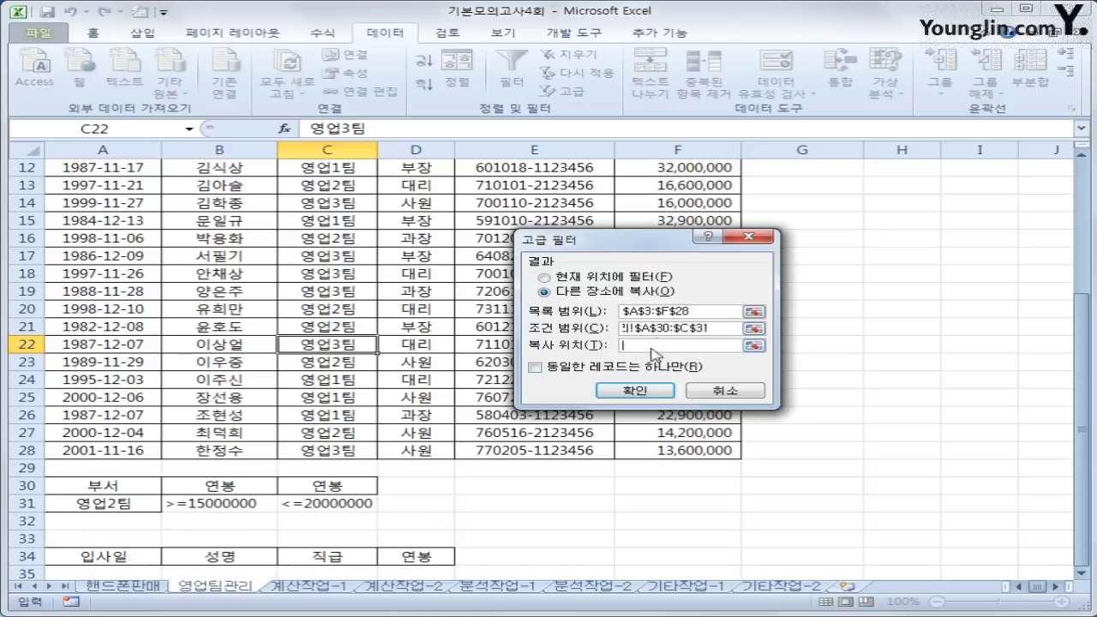
drag(150, 557, 415, 557)
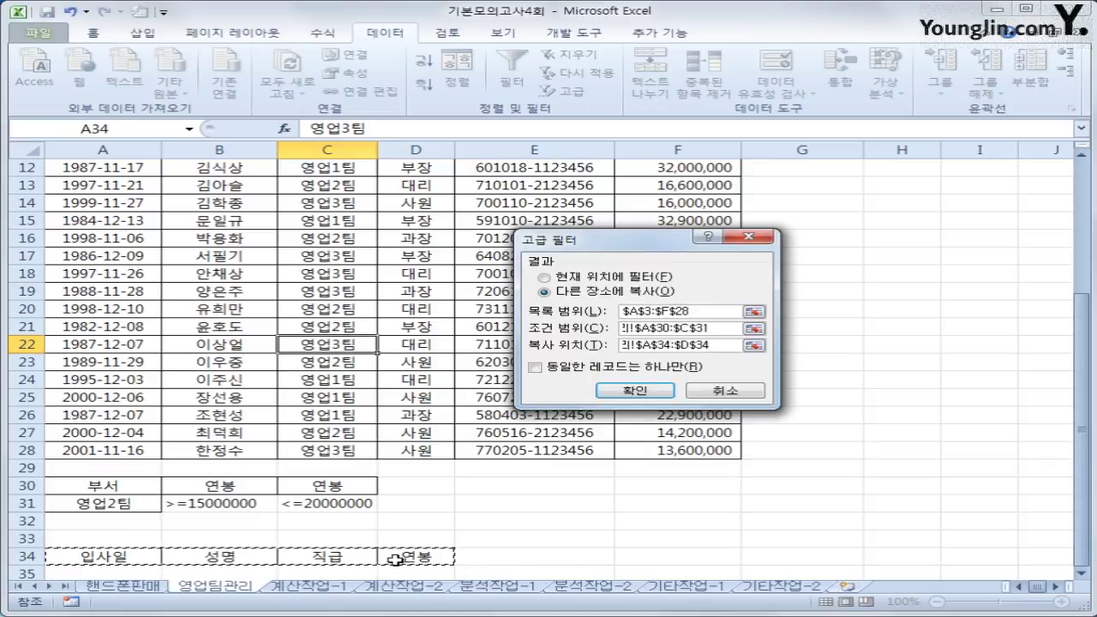
click(634, 391)
scroll(569, 439, down, 3)
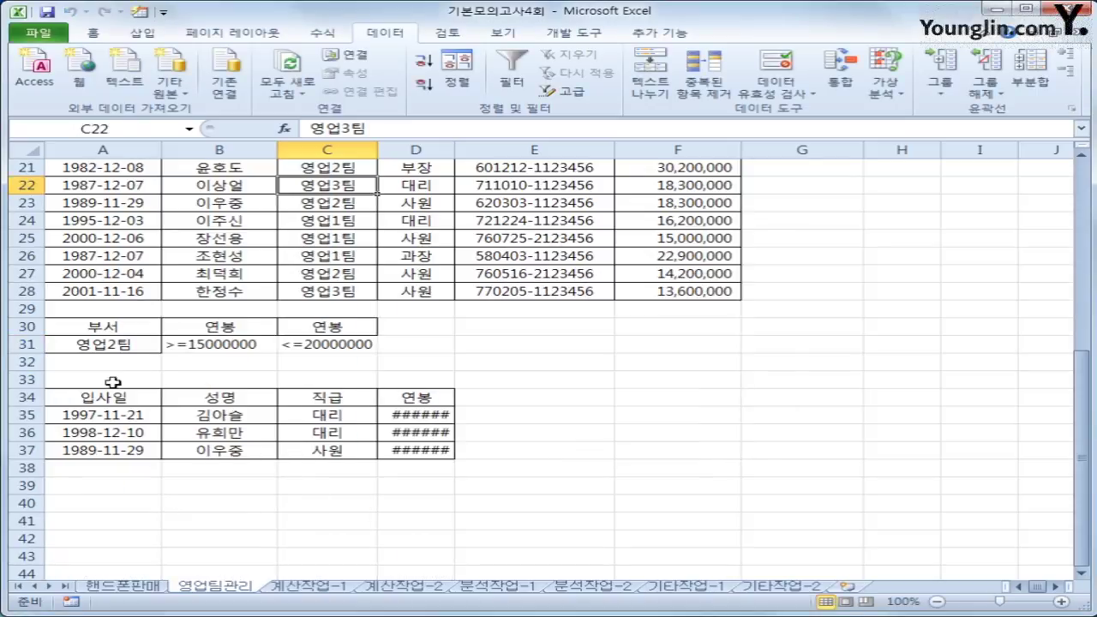
double_click(455, 151)
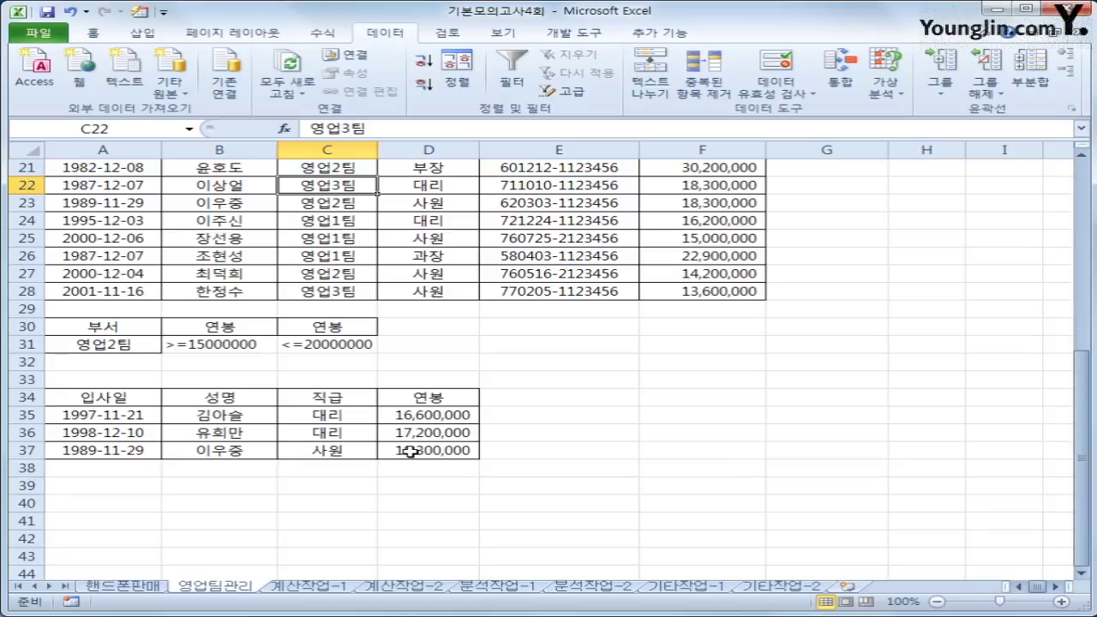
- Start a new conditional formatting rule on A4:F28 that uses a formula to determine which cells to format
scroll(411, 452, up, 7)
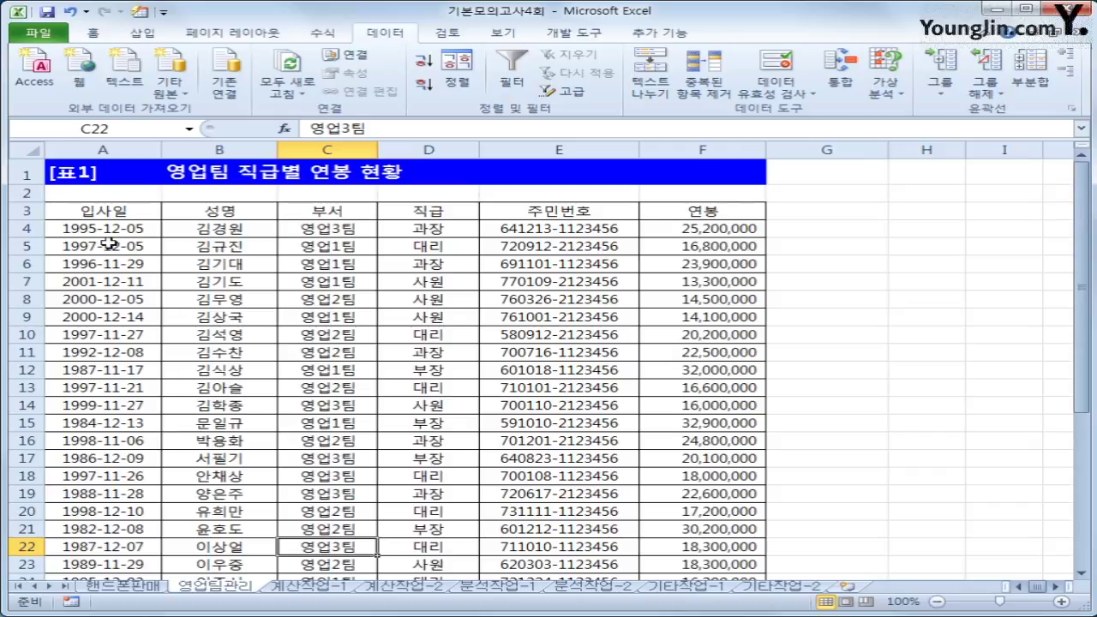
drag(103, 228, 679, 533)
scroll(679, 533, up, 2)
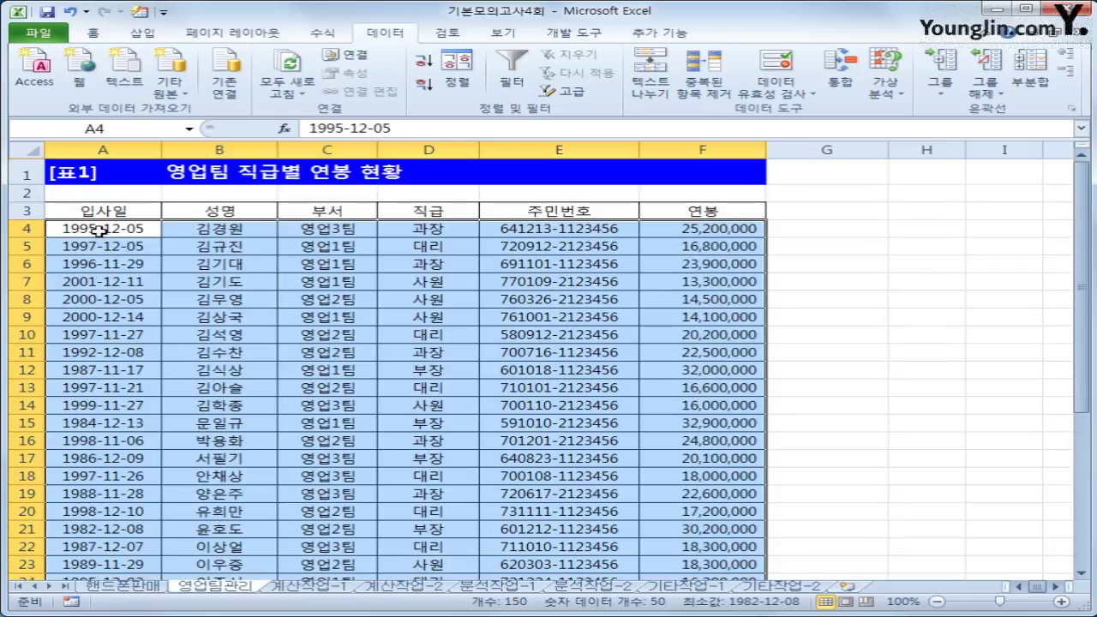
scroll(699, 499, down, 2)
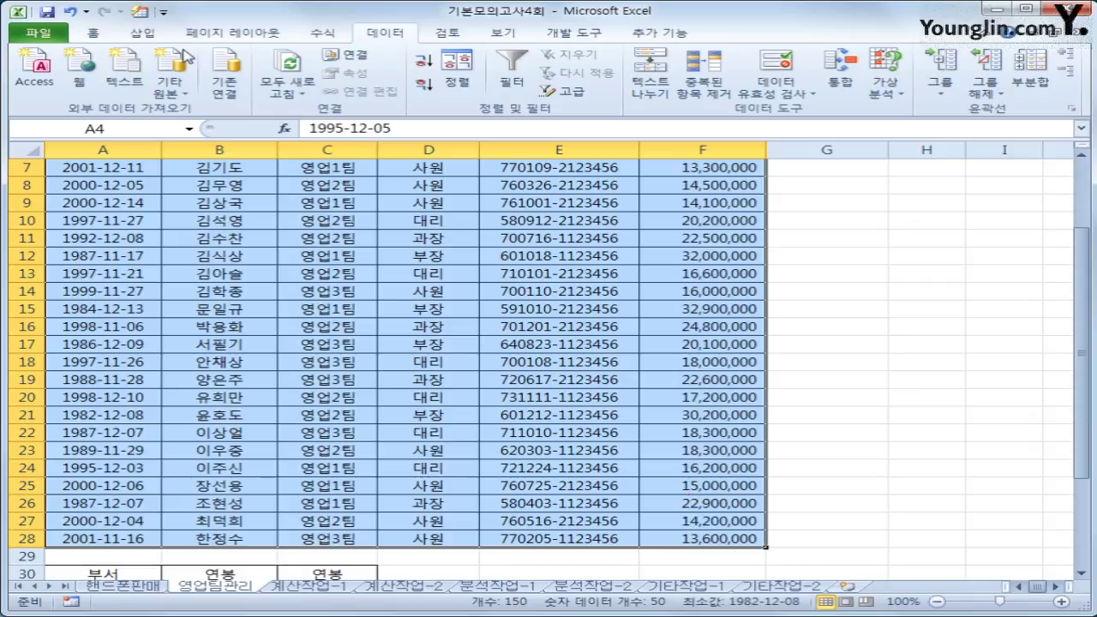
click(64, 34)
click(90, 34)
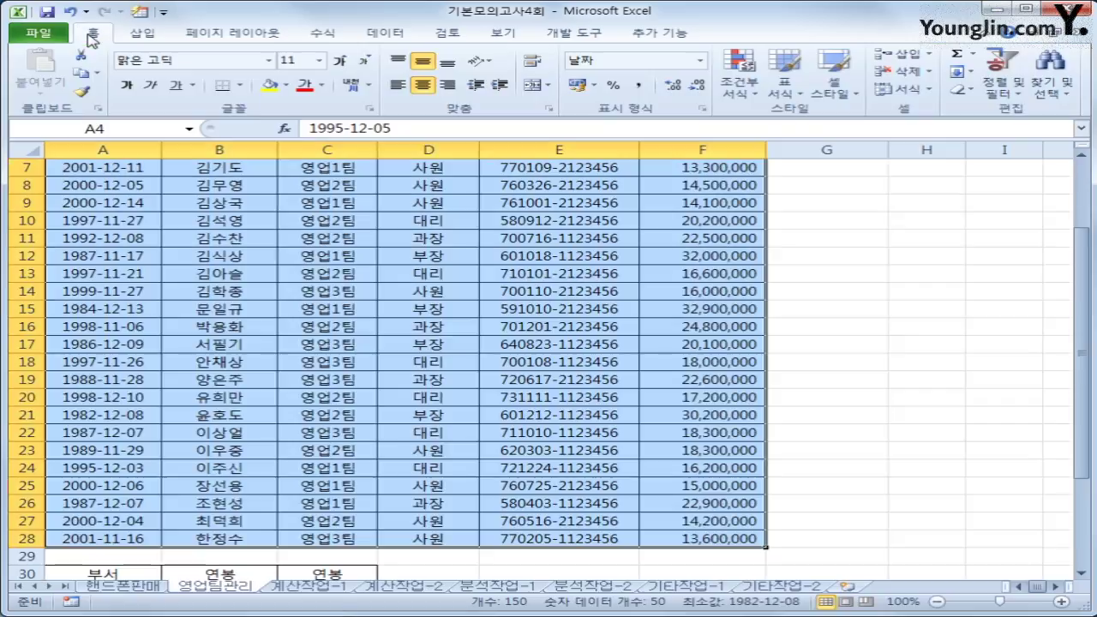
click(733, 100)
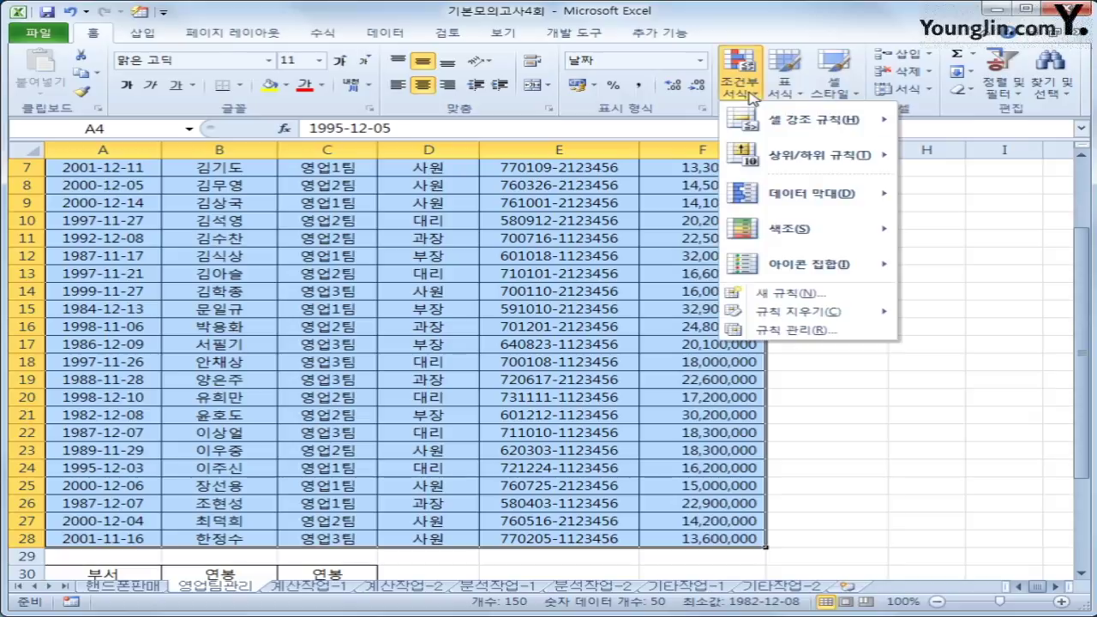
click(802, 300)
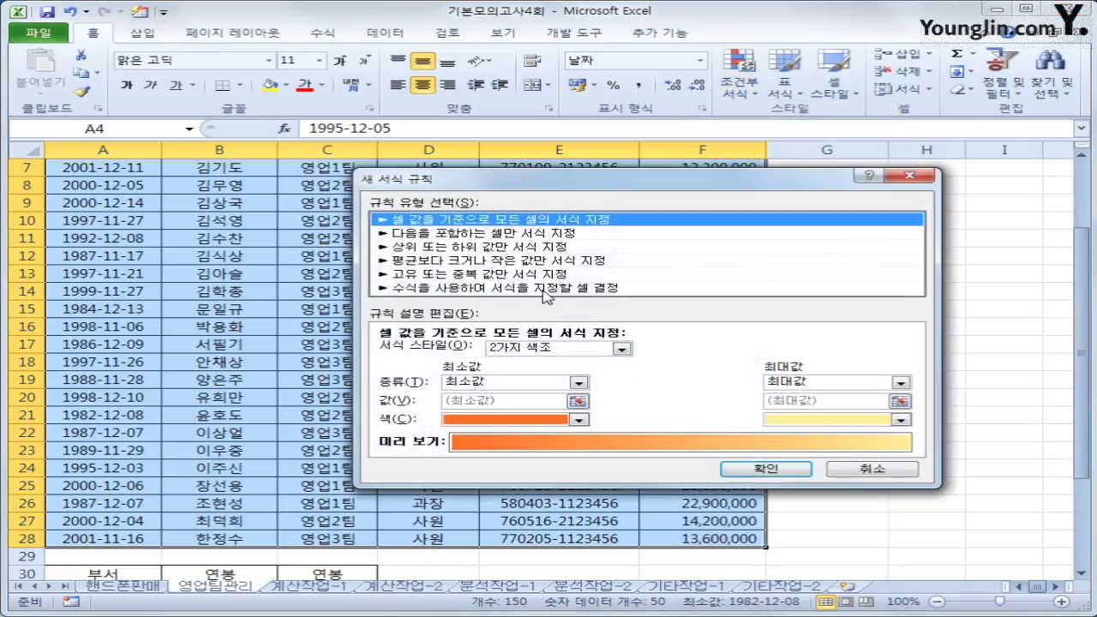
click(545, 287)
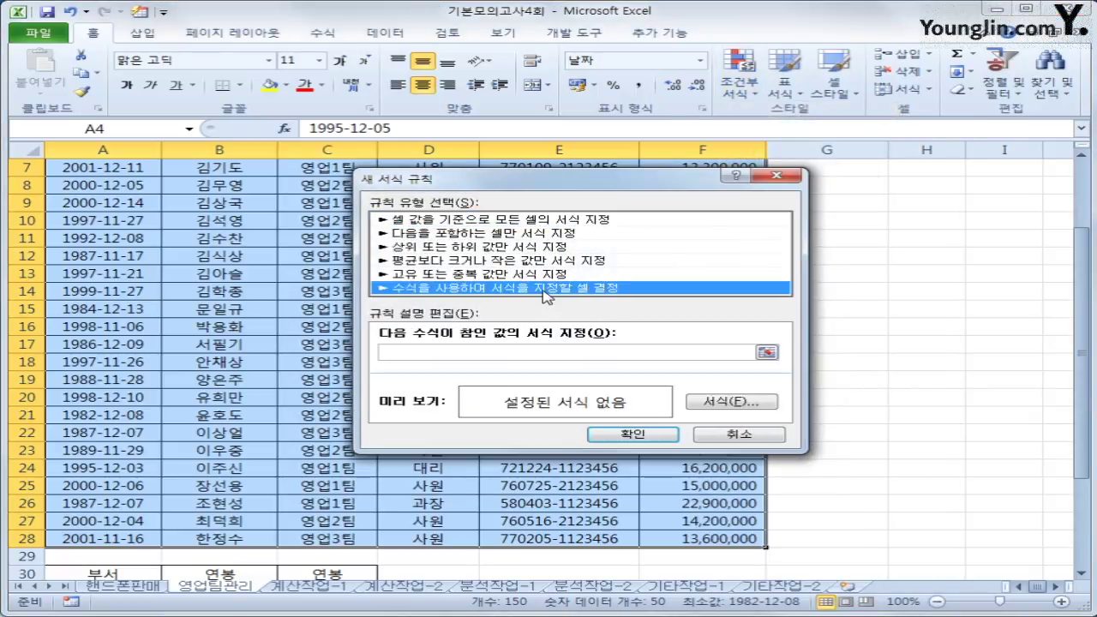
click(531, 350)
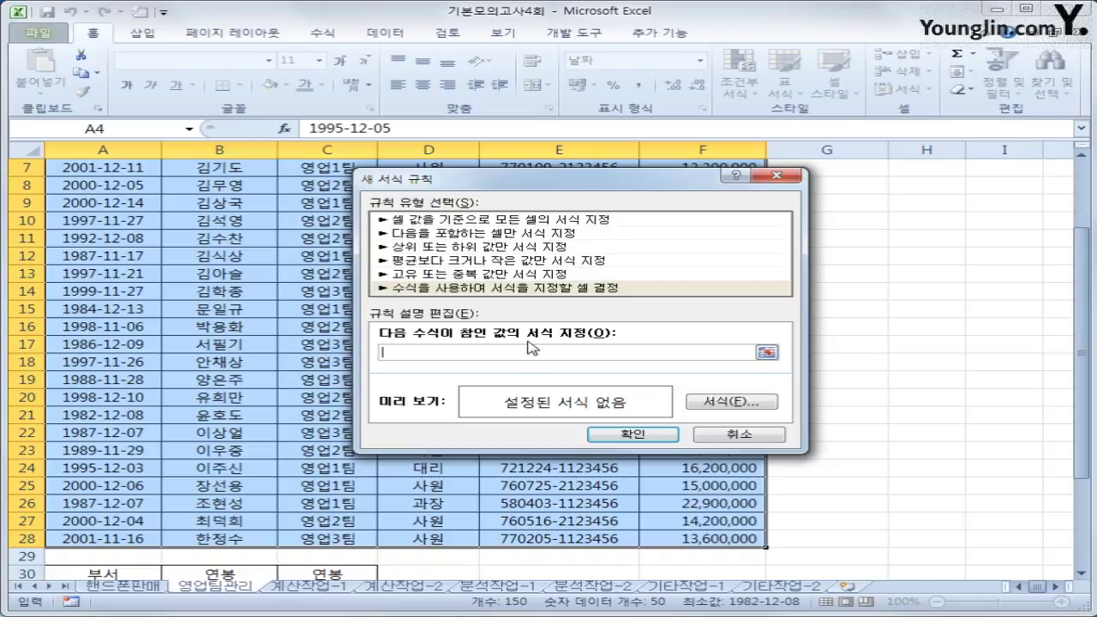
- Begin the rule formula with the department condition =and($C4="영업3팀", locking only the column of C4
text(ㅋ)
text(and()
scroll(531, 347, up, 2)
drag(525, 181, 598, 273)
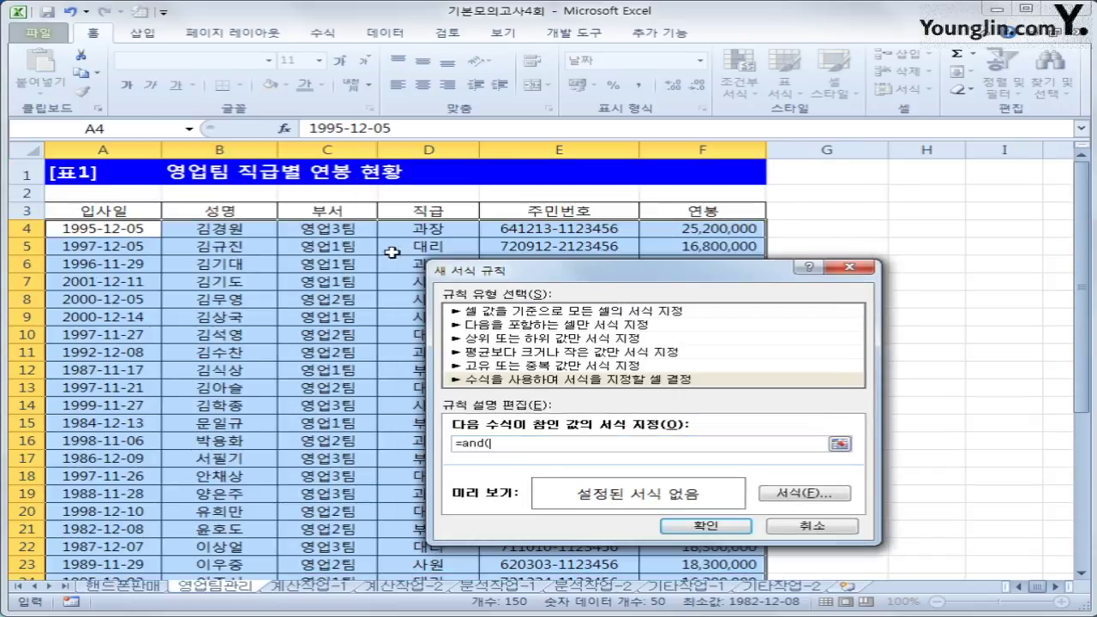
click(348, 229)
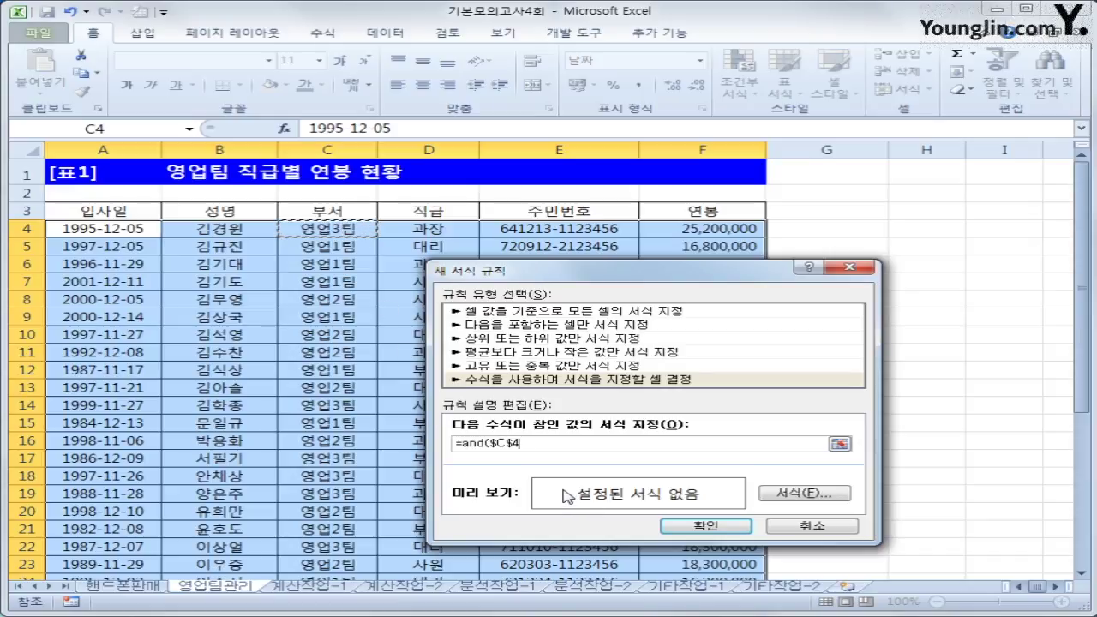
key(F4)
key(F4)
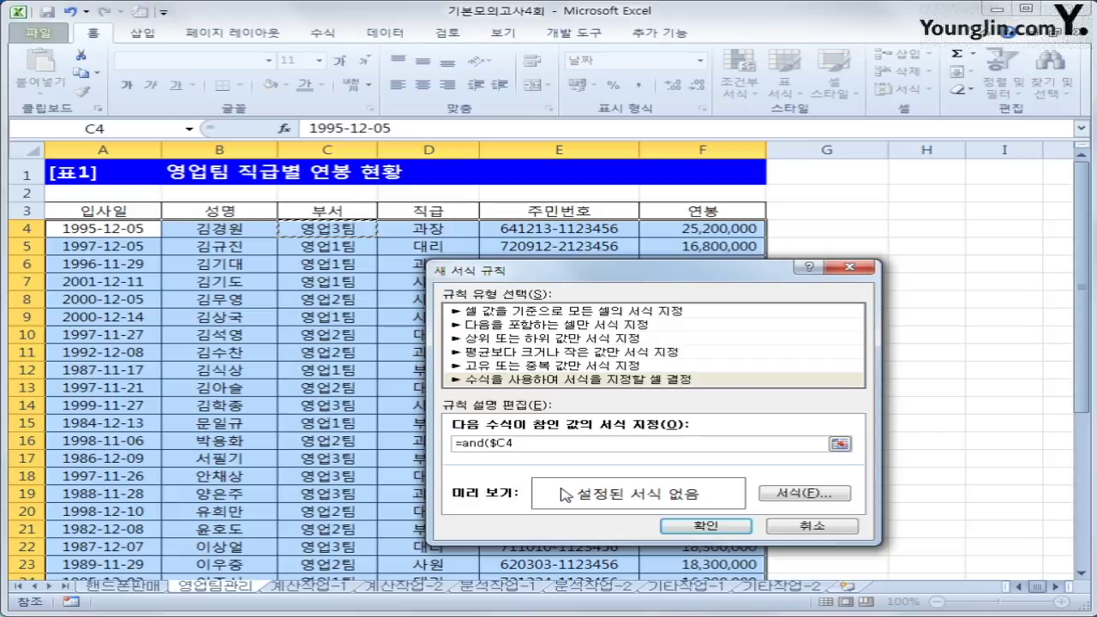
text(="영업3)
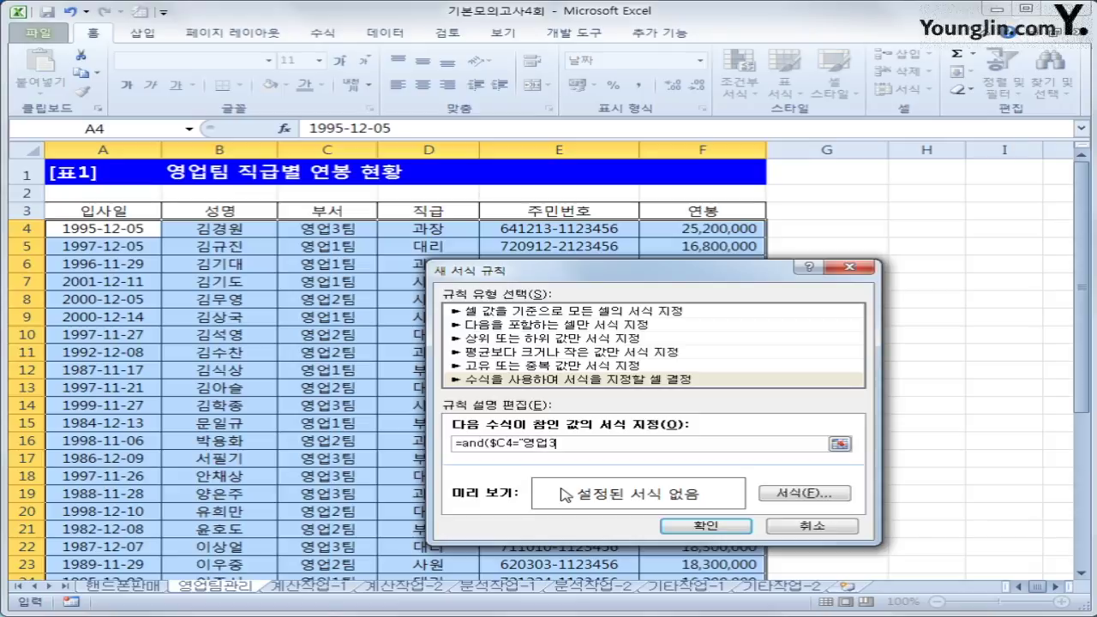
text(팀")
- Add the years-of-service condition 2017-year($A4)>=15 as the second argument and close the AND formula
text(2017-)
text(year()
key(BackSpace)
key(BackSpace)
key(BackSpace)
key(BackSpace)
key(BackSpace)
text(year()
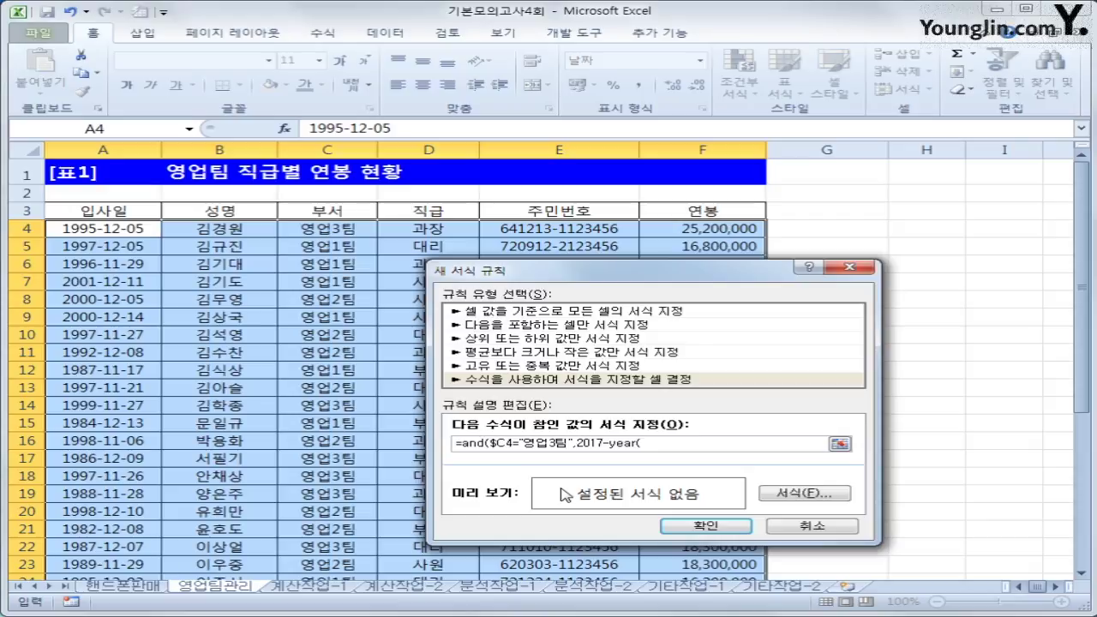
click(101, 229)
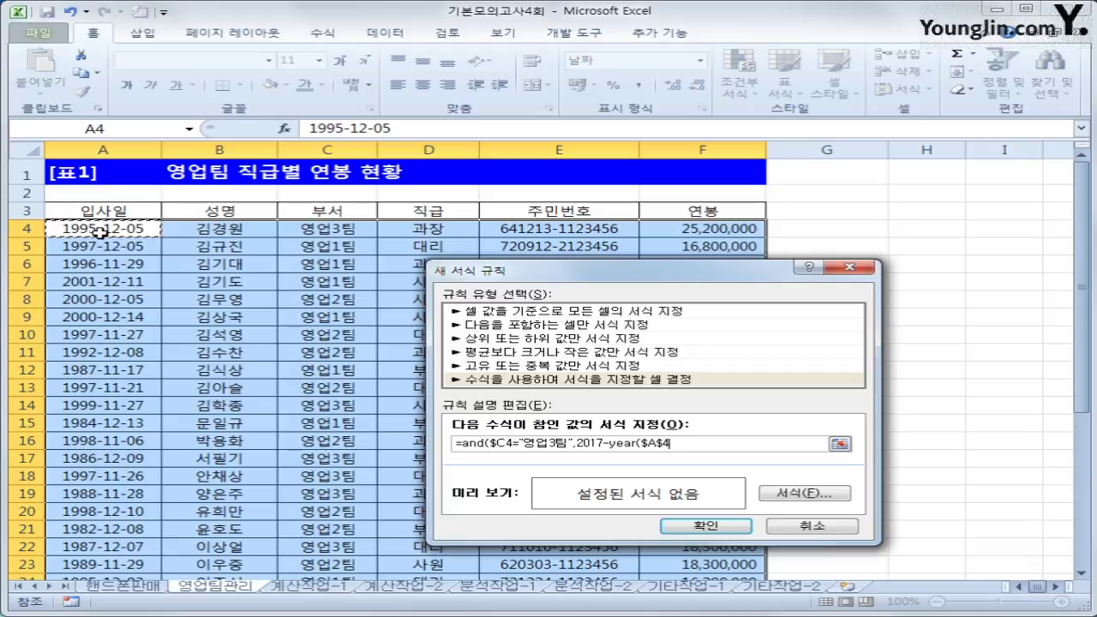
key(F4)
key(F4)
text()>=15))
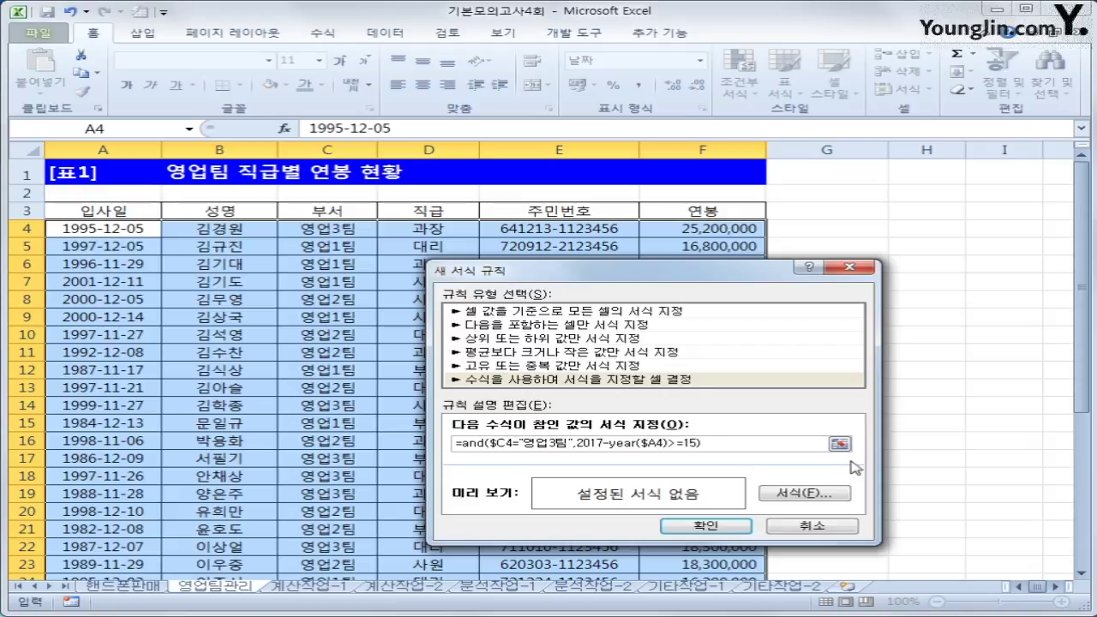
- Set the rule's font to bold italic (굵은 기울임꼴) in standard red and apply the rule to the table
click(818, 495)
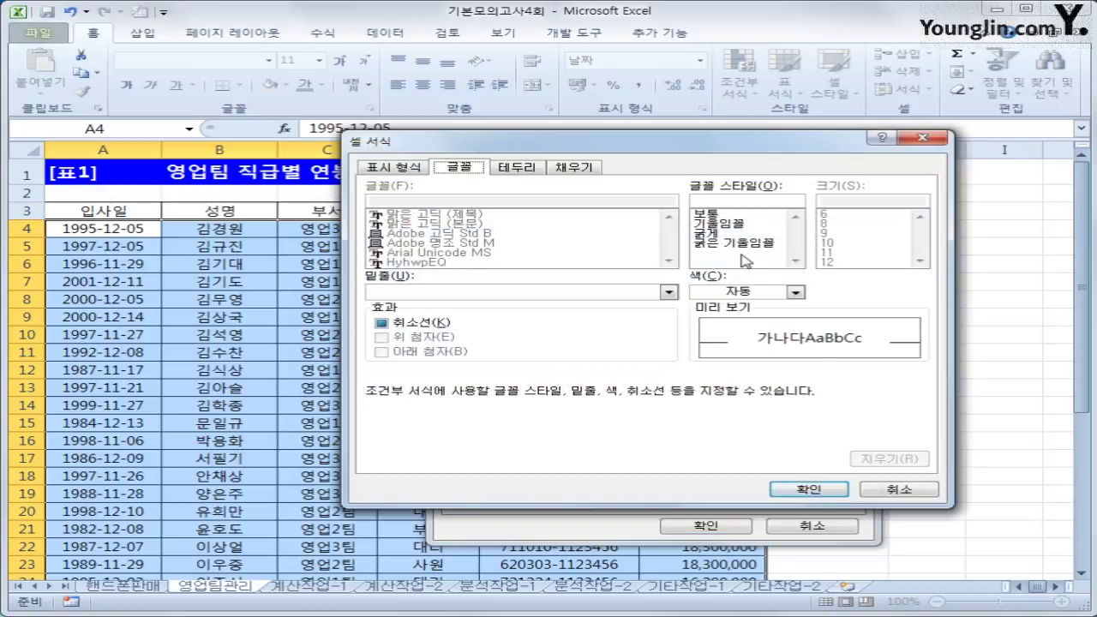
click(742, 244)
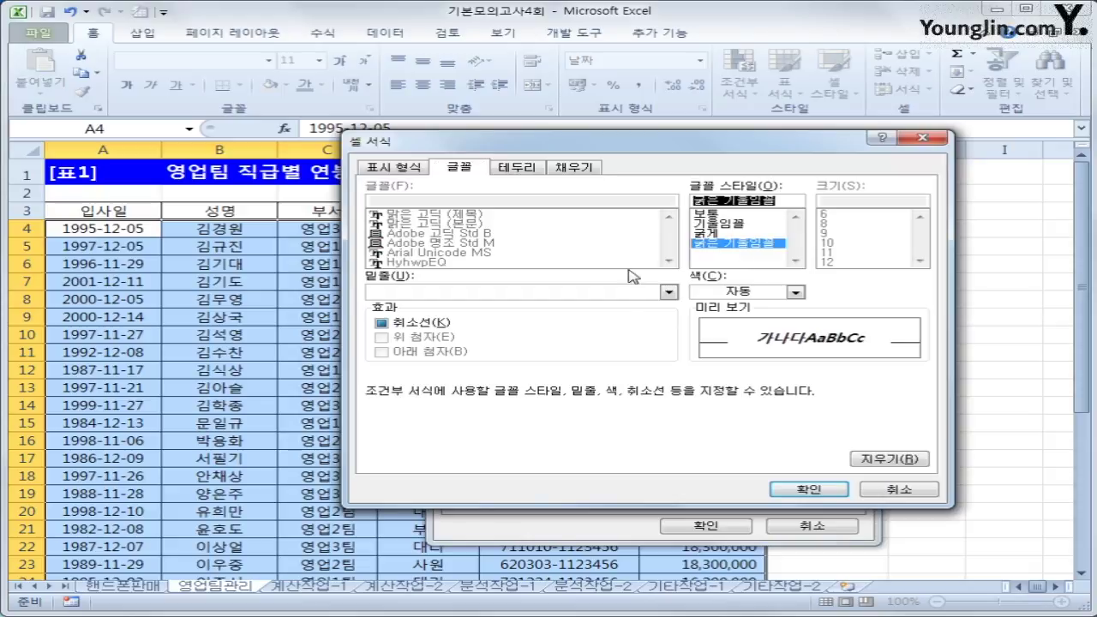
click(749, 296)
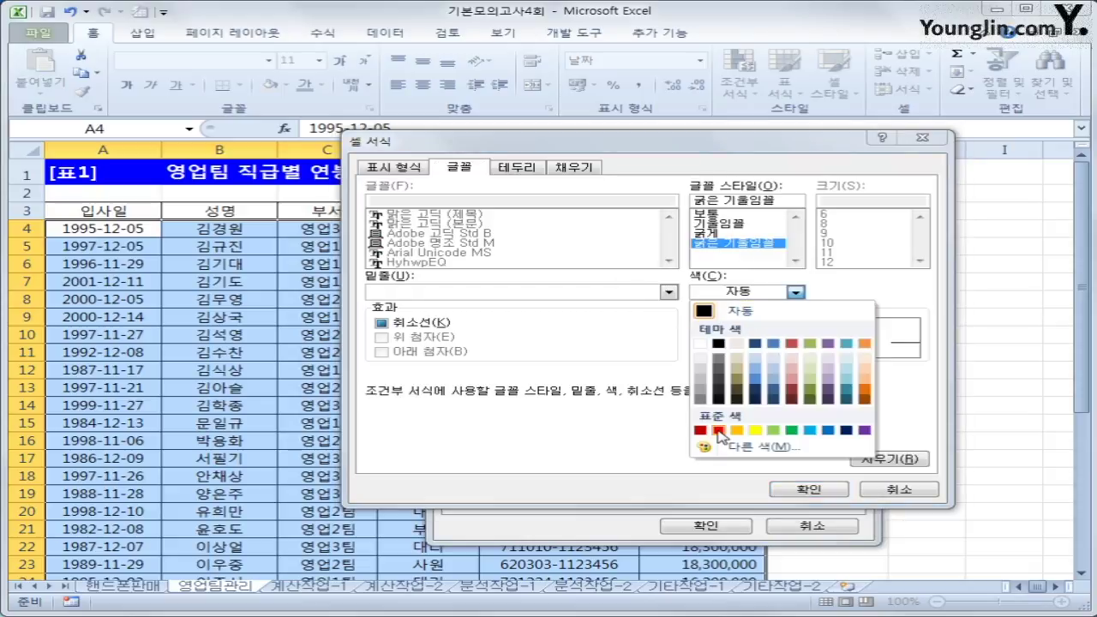
click(718, 430)
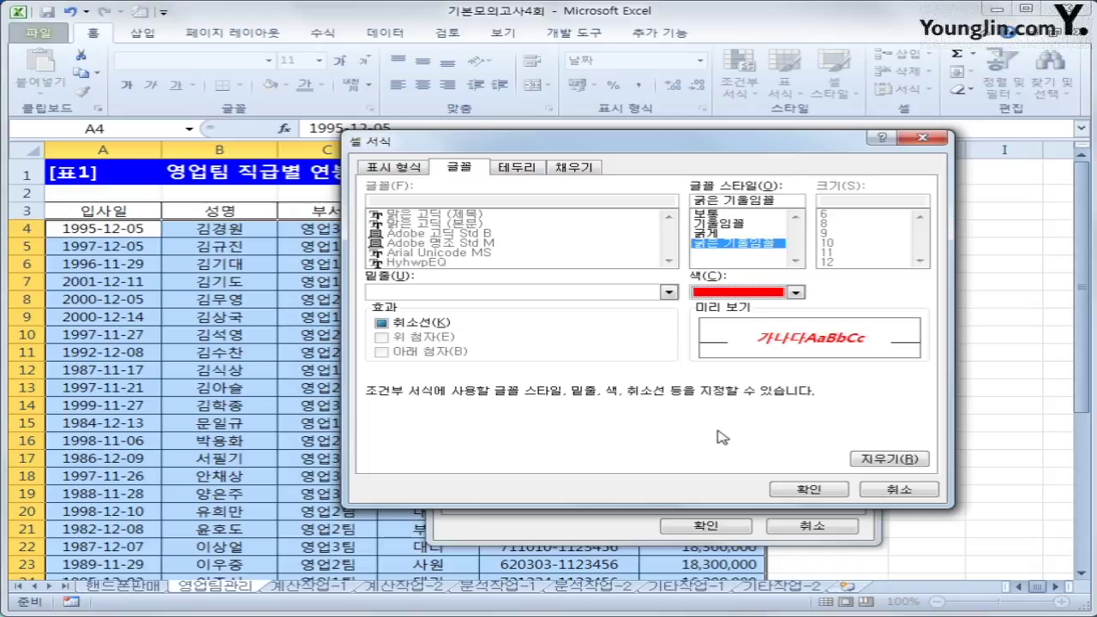
click(808, 489)
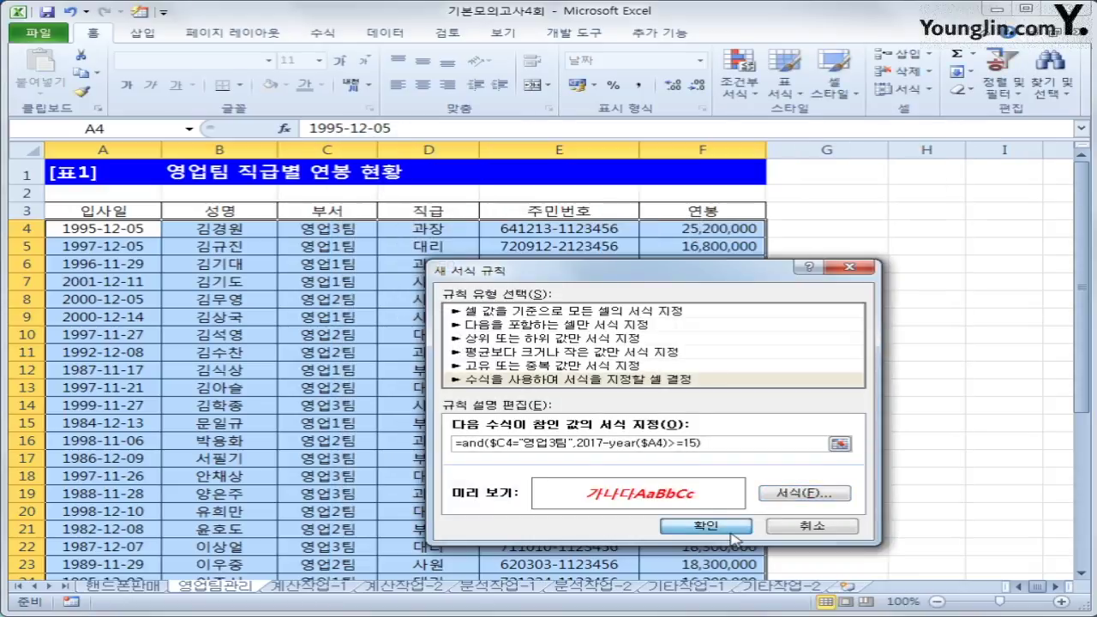
click(705, 525)
scroll(773, 501, down, 3)
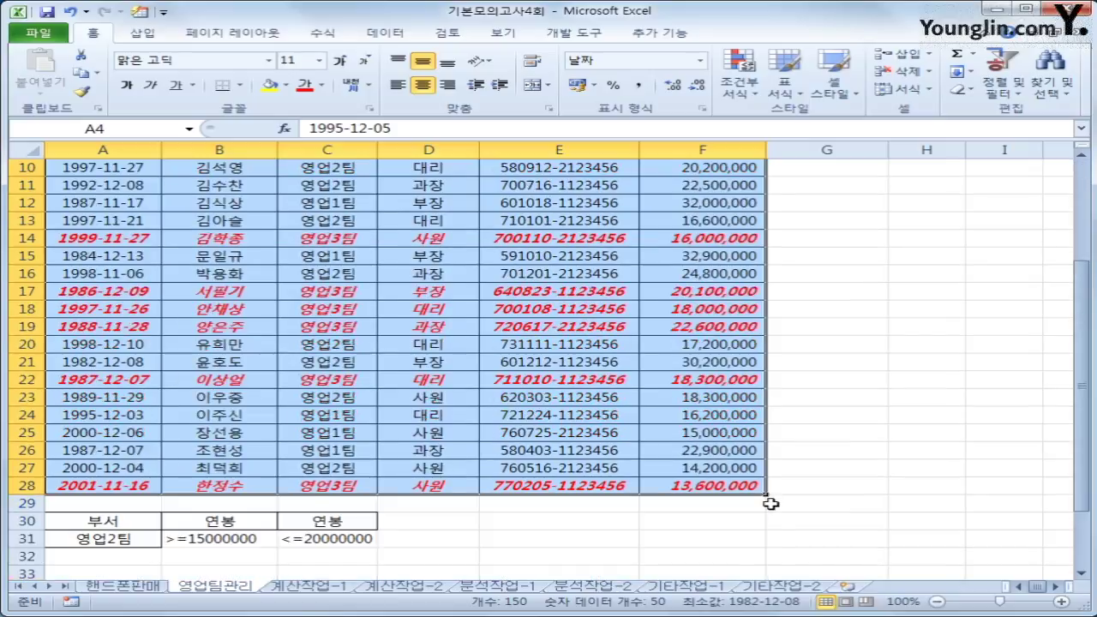
scroll(771, 509, up, 3)
click(693, 228)
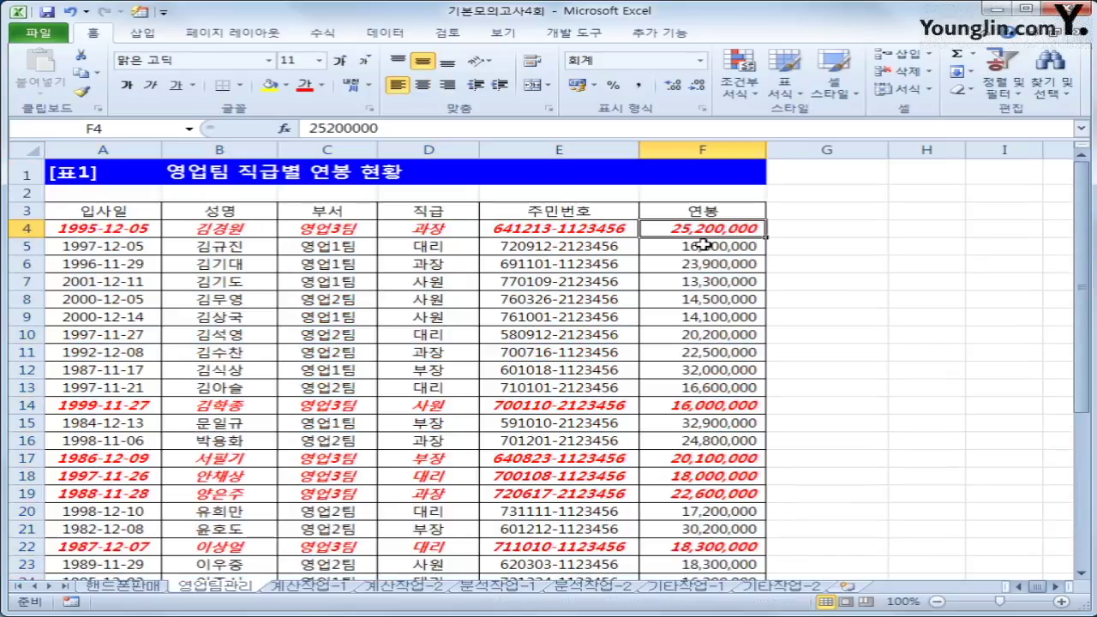
- On the 계산작업-1 sheet, start the formula =LARGE(if( in B3 of the 핸드폰 판매 집계 table
click(347, 586)
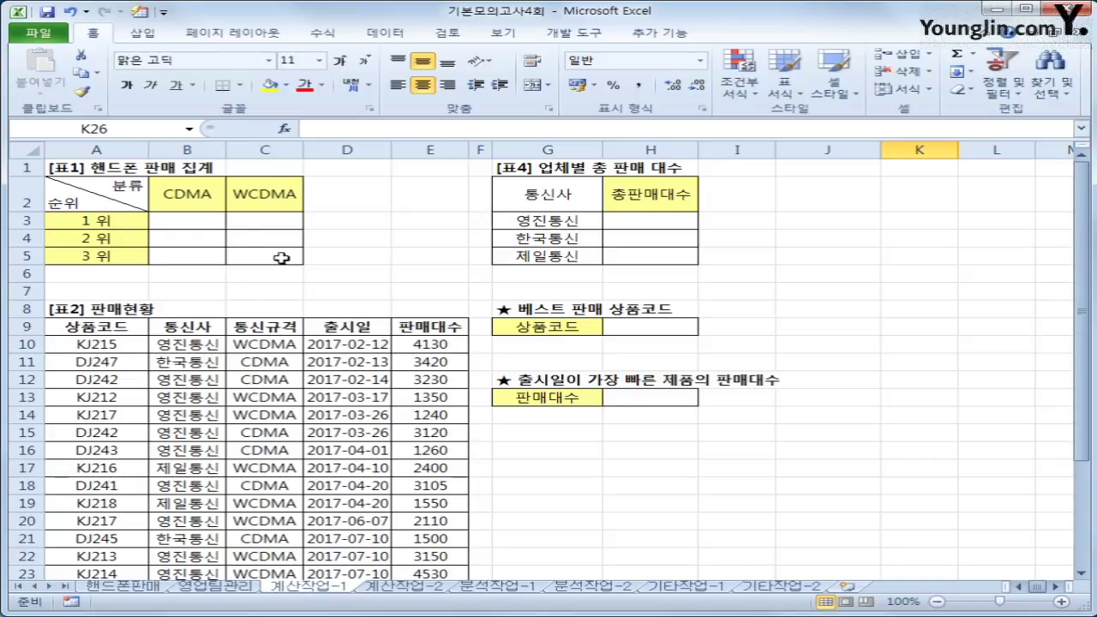
click(204, 219)
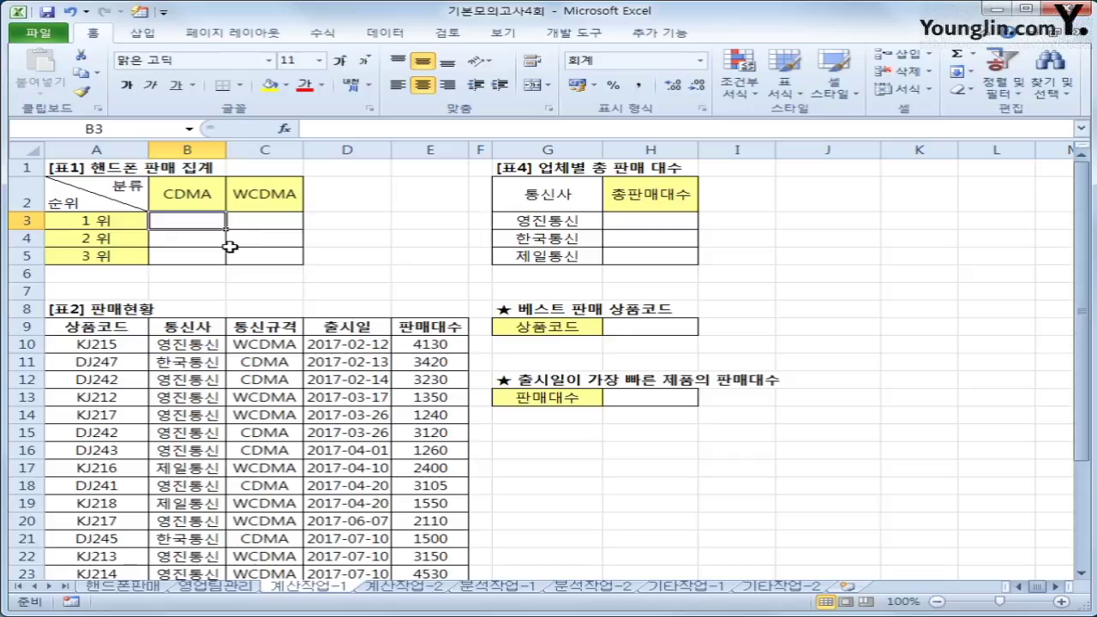
text(=)
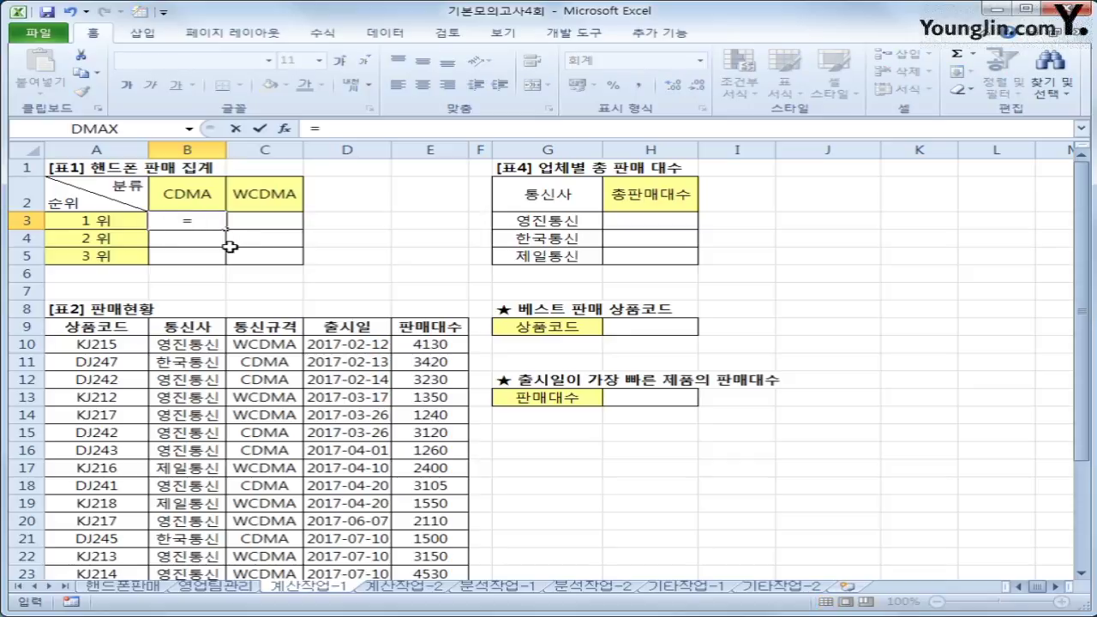
text(la)
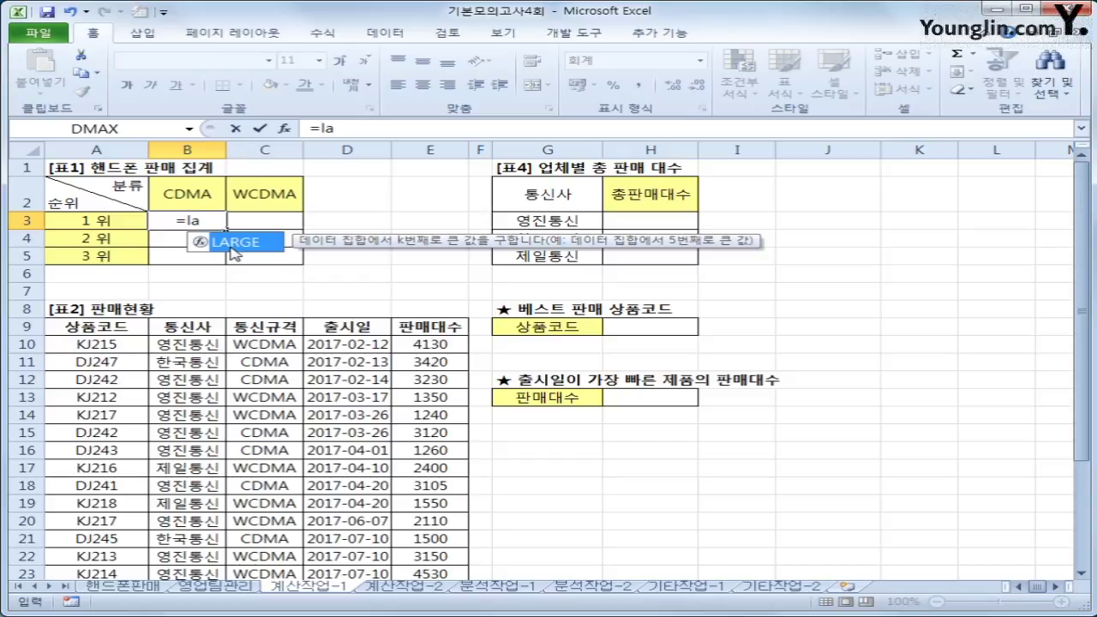
double_click(230, 244)
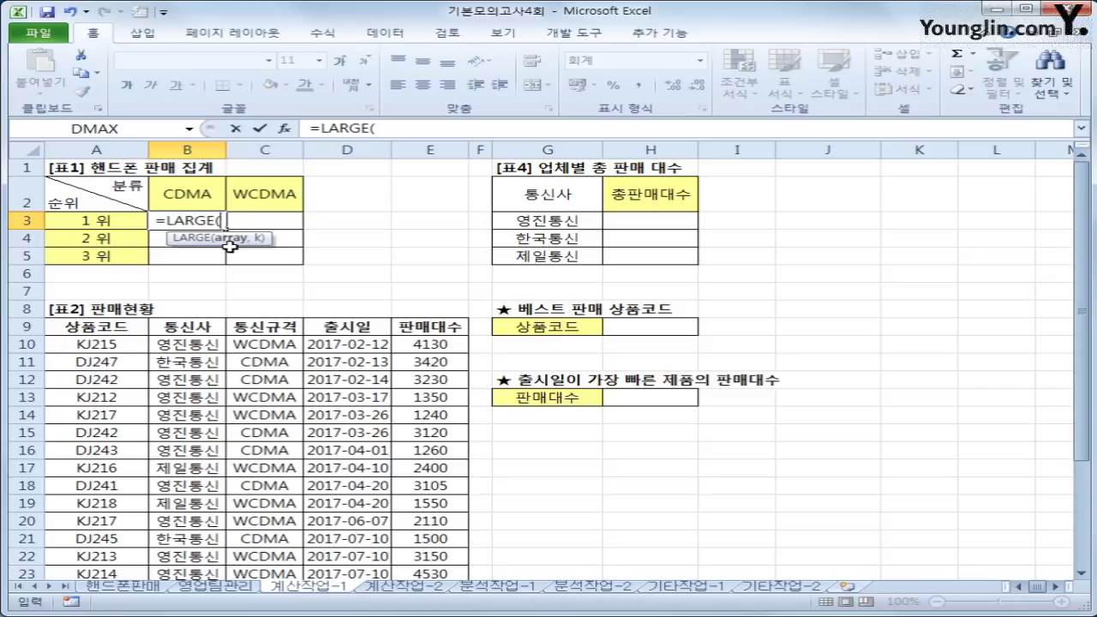
text(if()
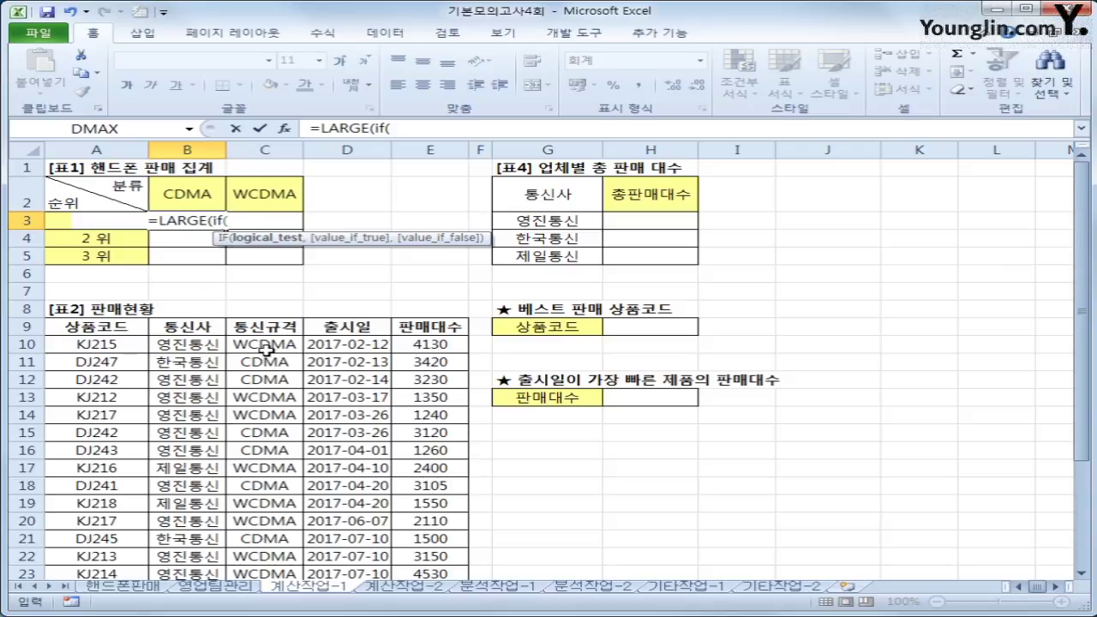
- Enter the IF condition $C$10:$C$30=B$2, comparing the 통신규격 column with the CDMA header with its row locked
drag(266, 353, 259, 551)
key(F4)
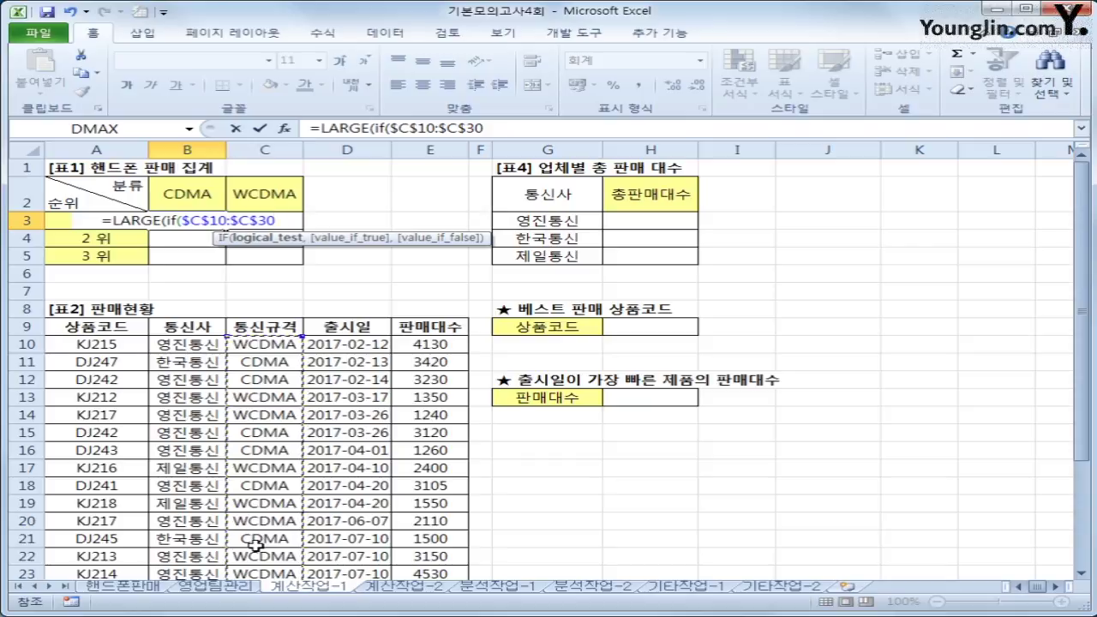
text(=)
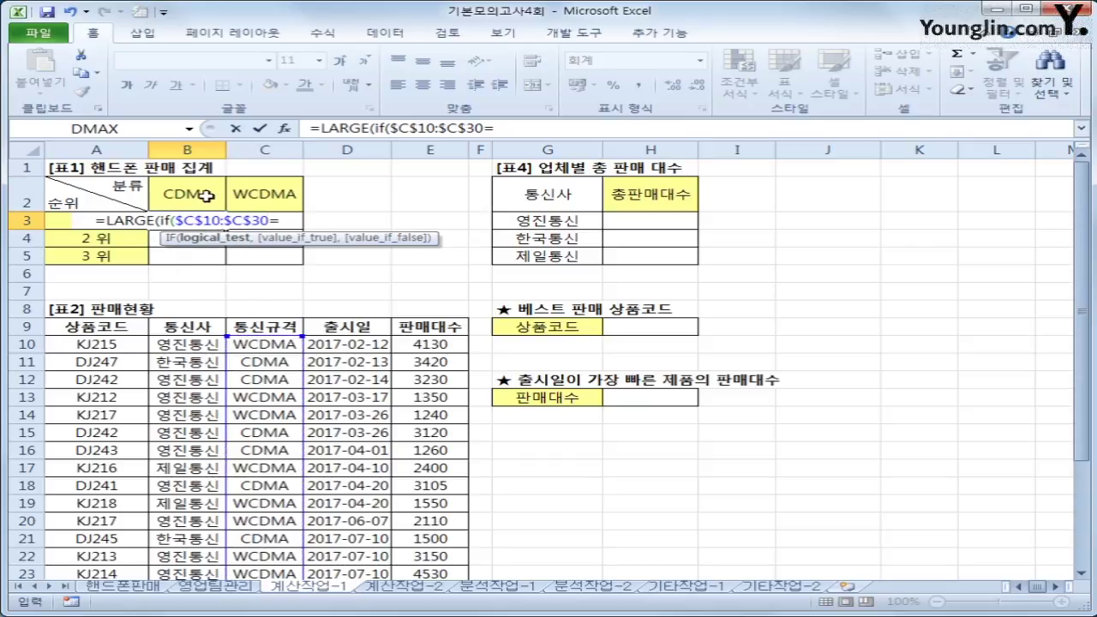
click(206, 197)
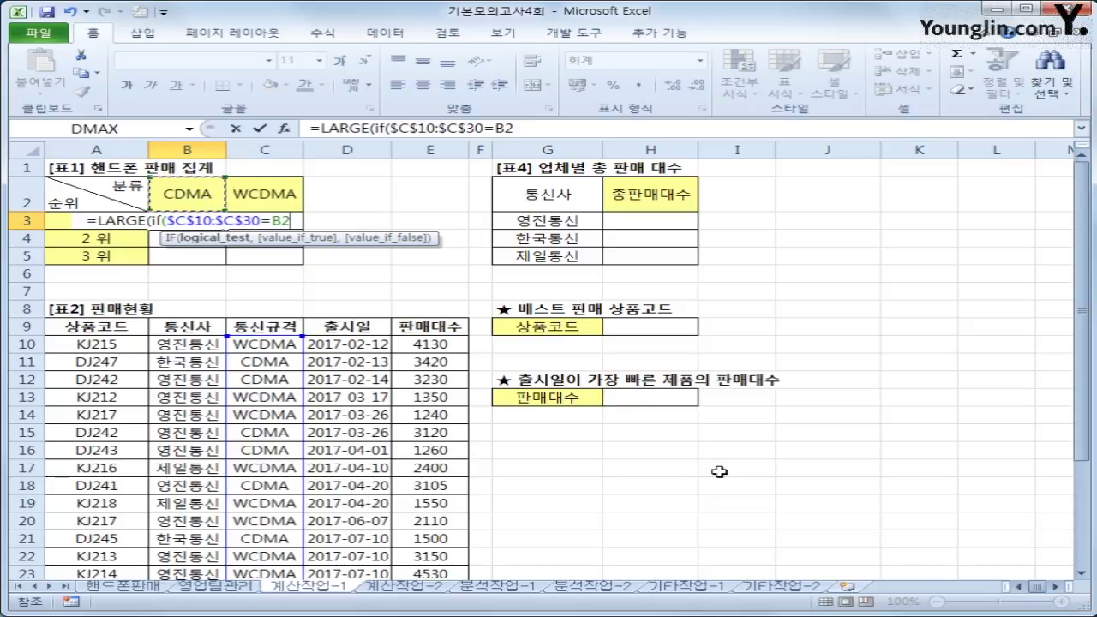
key(F4)
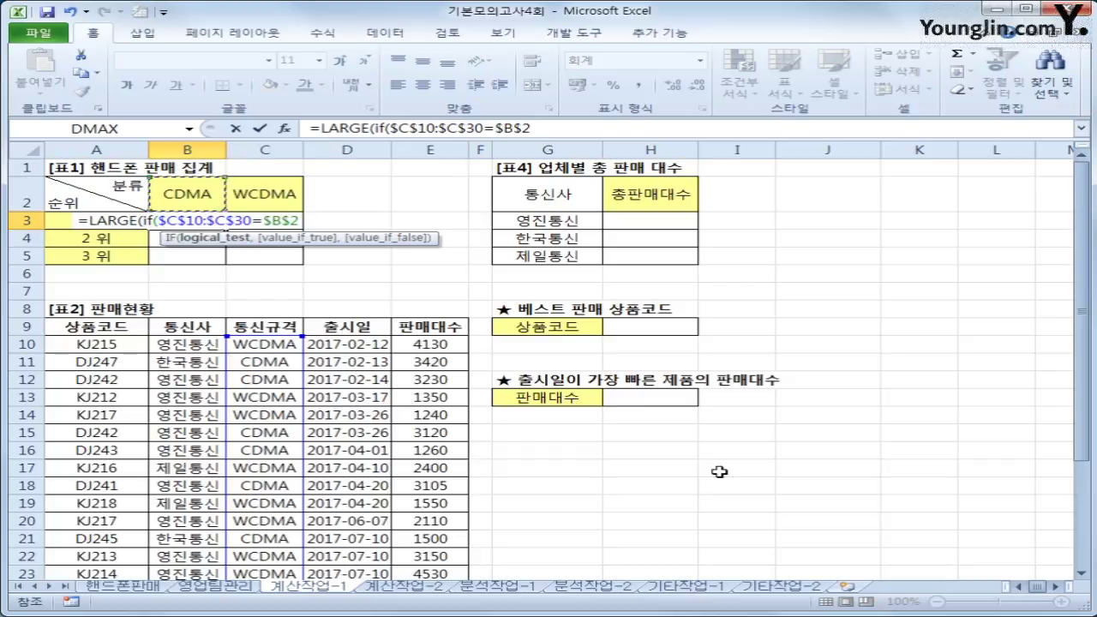
key(F4)
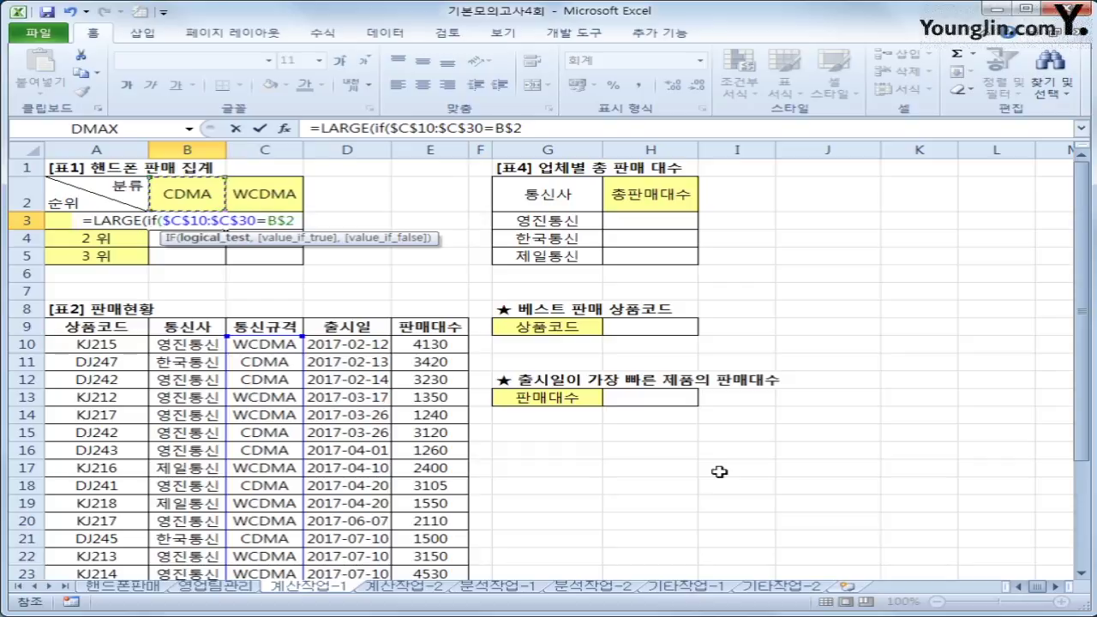
- Add the 판매대수 range $E$10:$E$30 as the IF function's true value and close the IF
text(,)
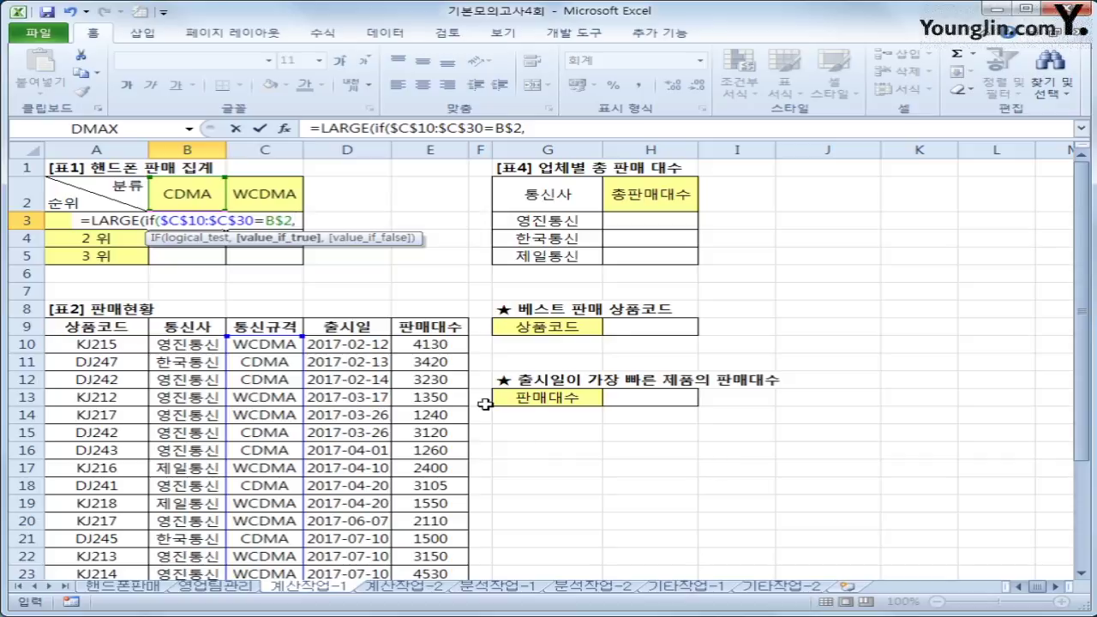
drag(426, 347, 437, 538)
key(F4)
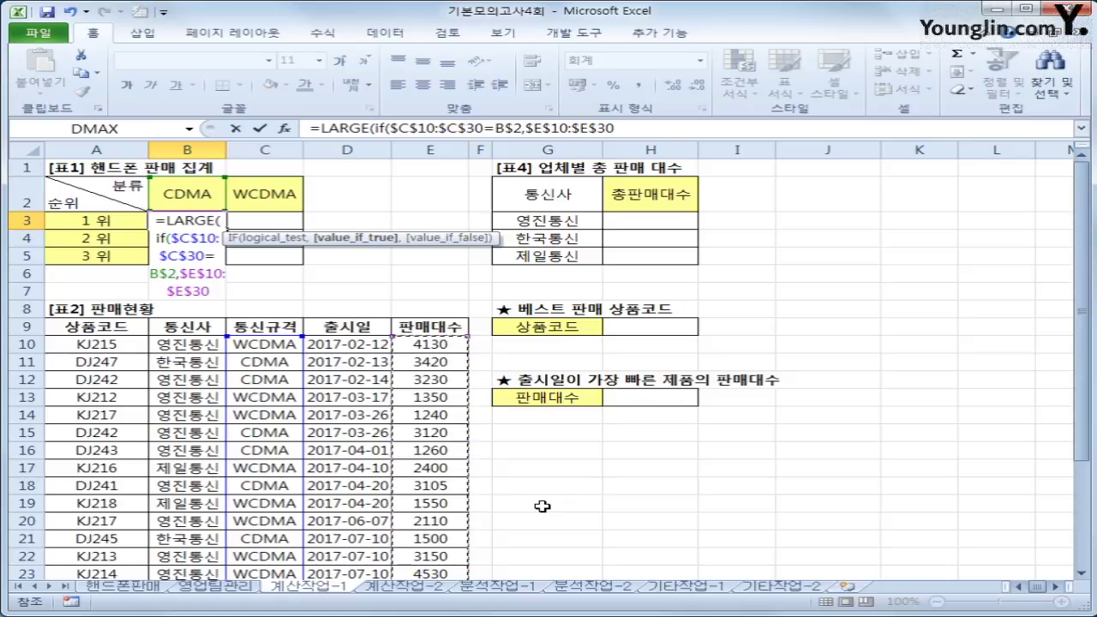
text())
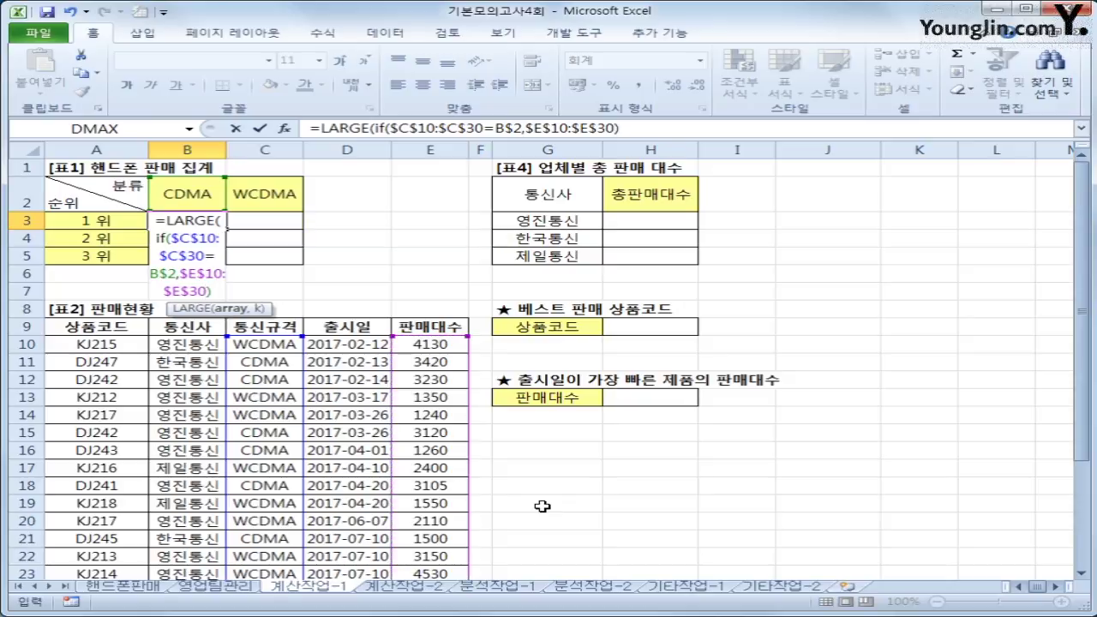
- Complete the LARGE formula with rank $A3 as an array formula, and copy it across B3:C5
text(,)
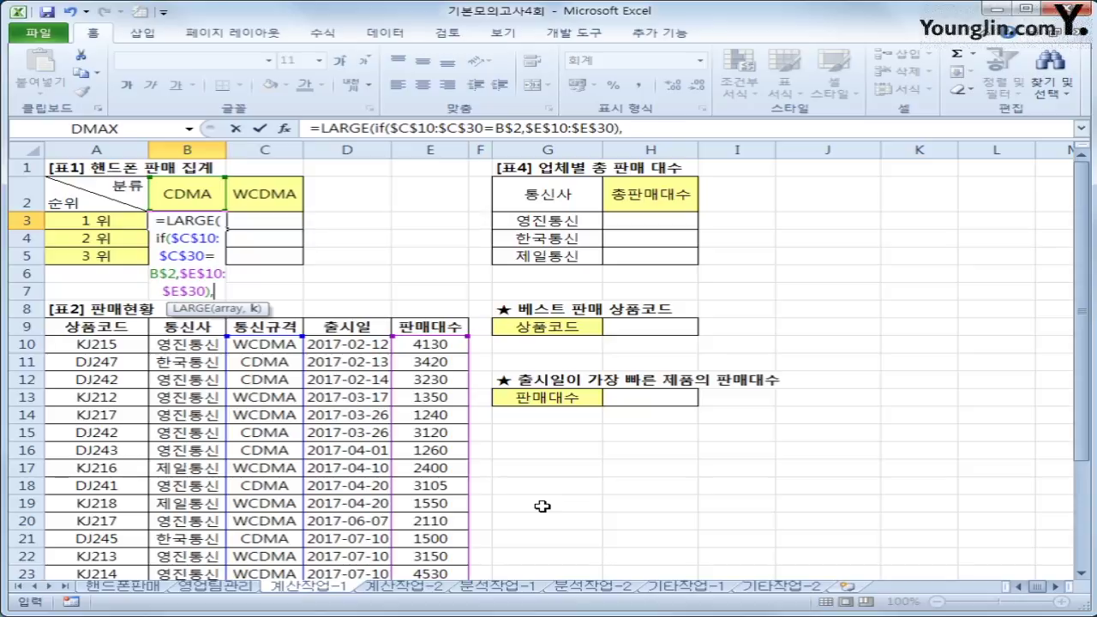
key(Left)
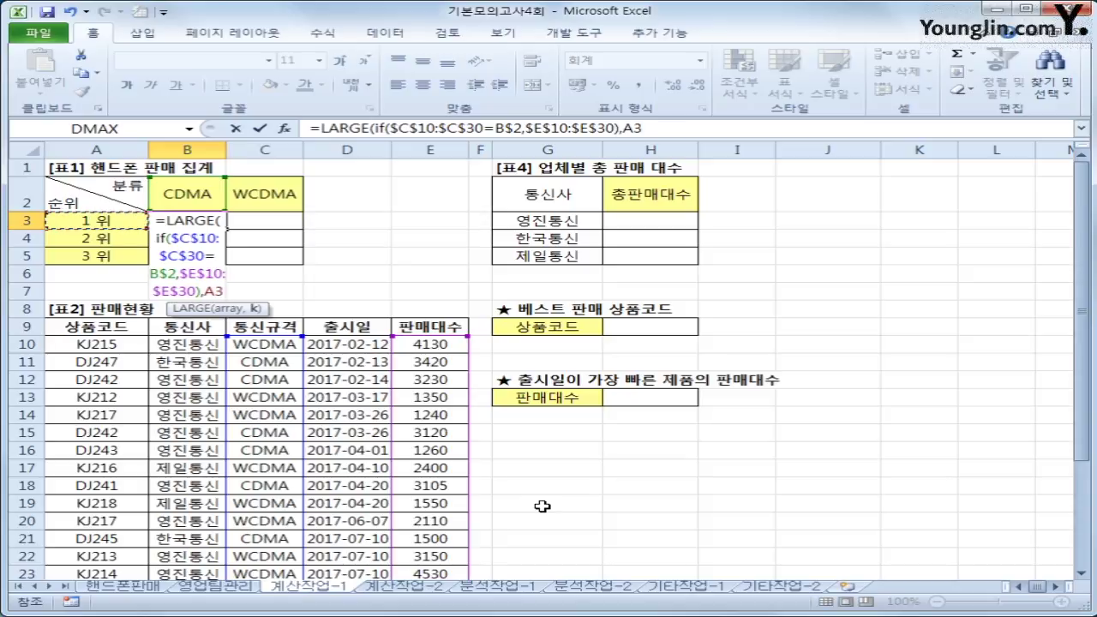
key(F4)
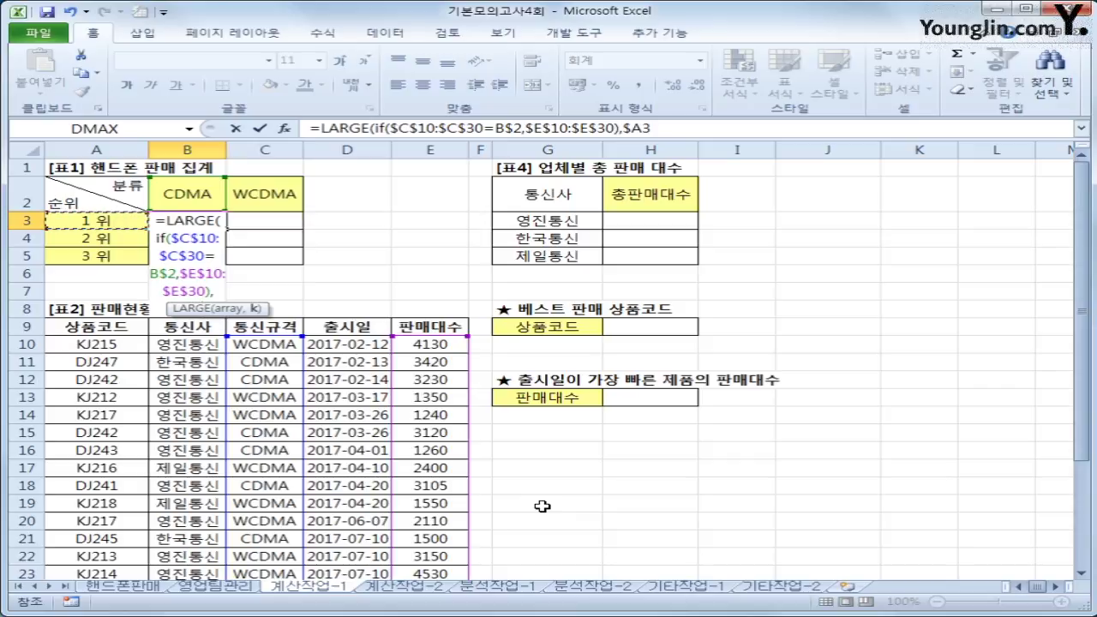
text())
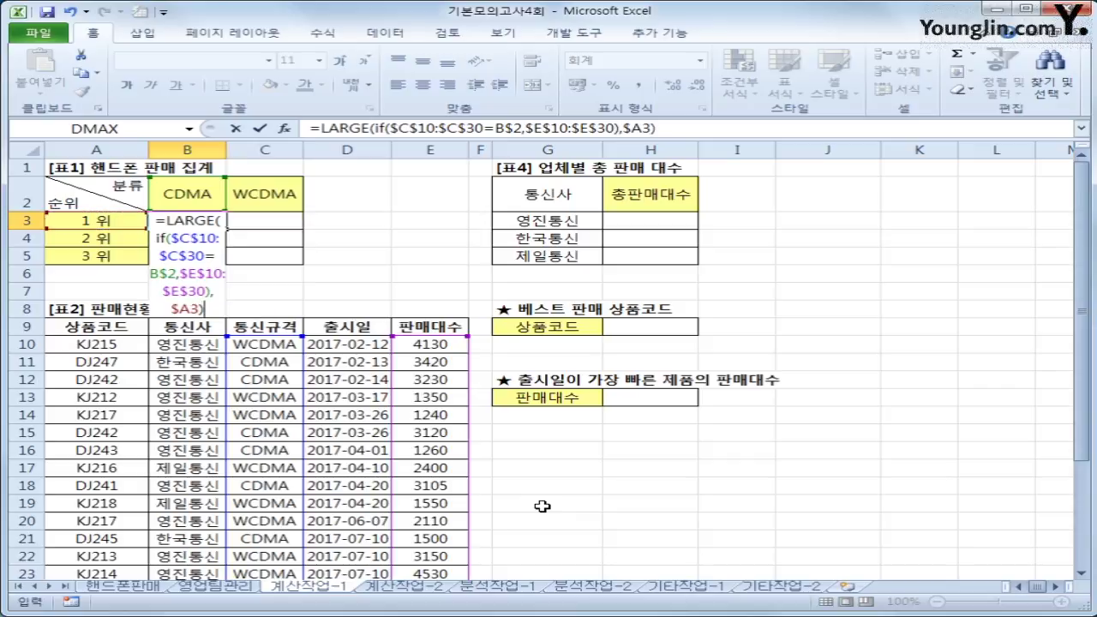
key(ctrl+shift+Return)
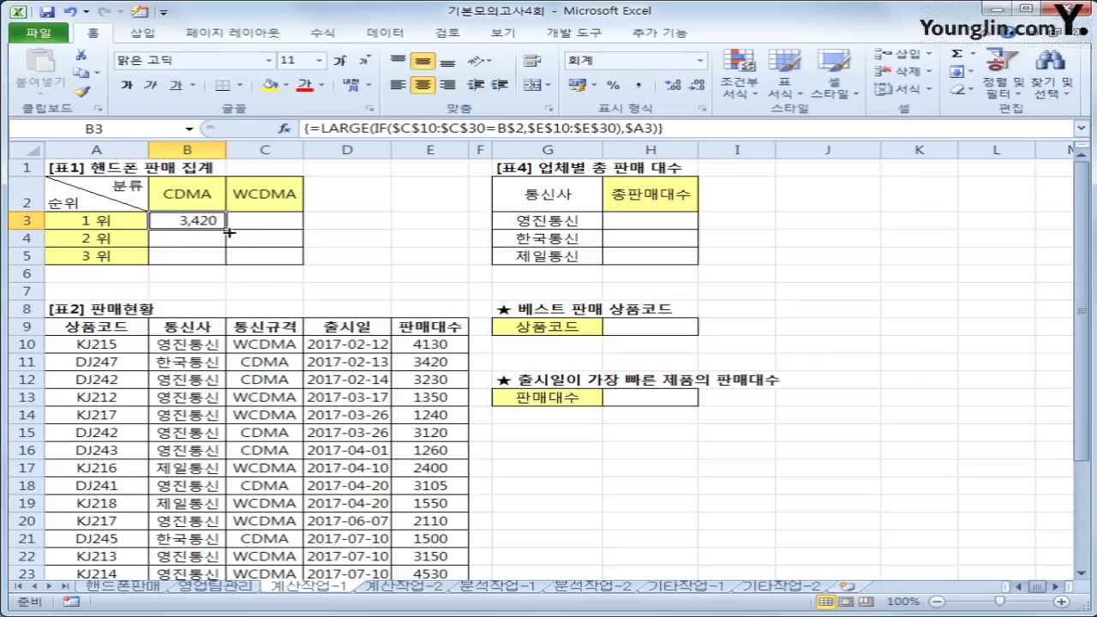
drag(225, 228, 289, 263)
click(286, 259)
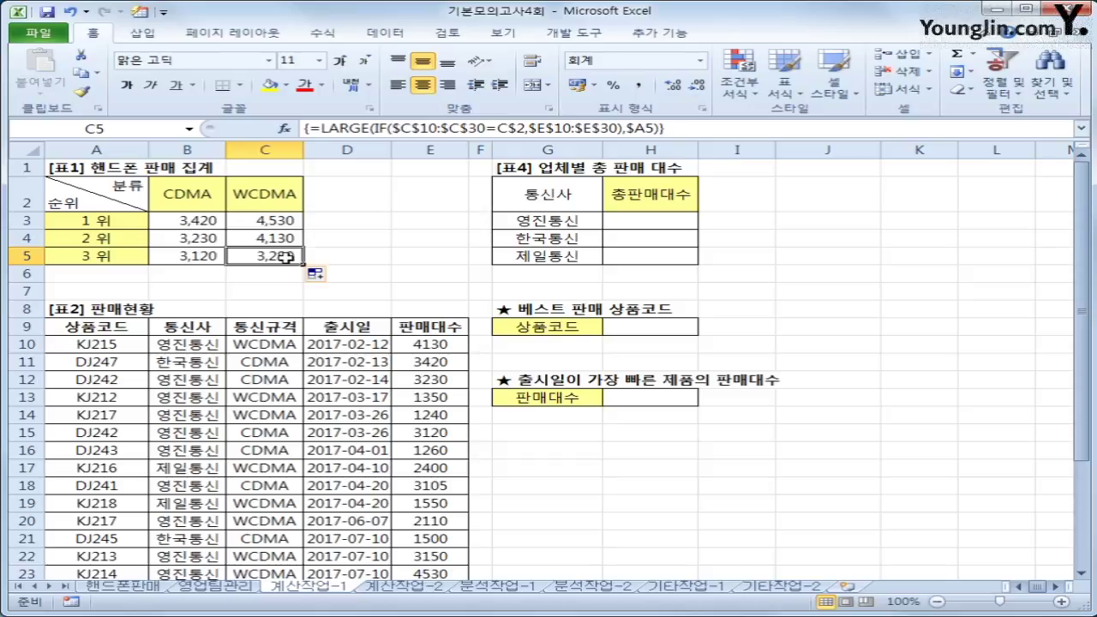
- In H3 of the 업체별 총 판매 대수 table, start =SUM(($B$10:$B$30=G3) to match the 통신사 column with the carrier
click(655, 219)
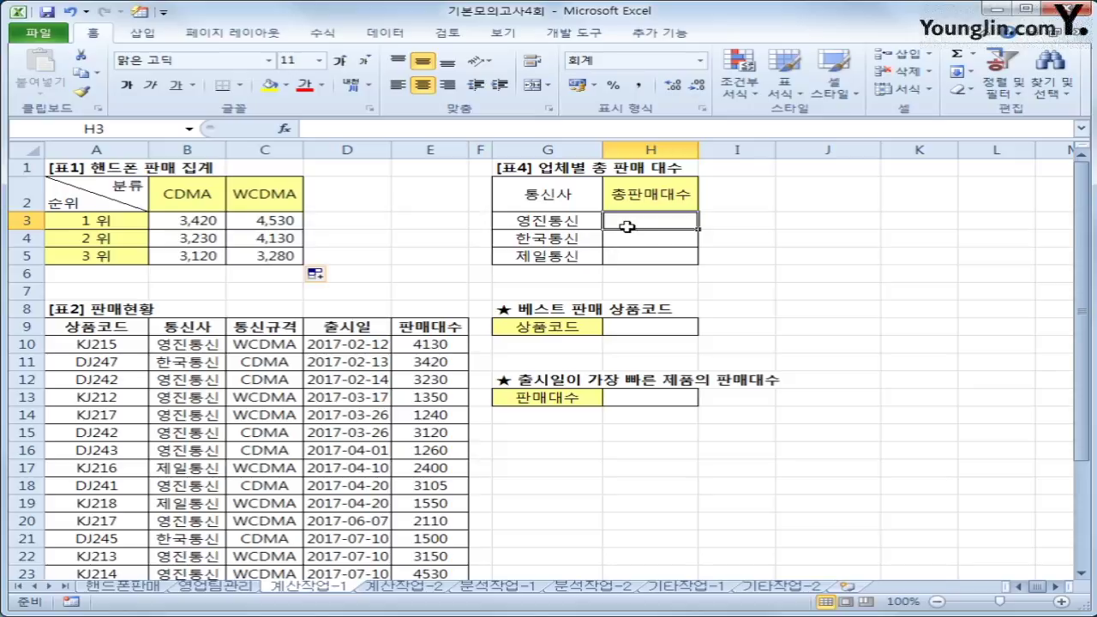
text(=sumz)
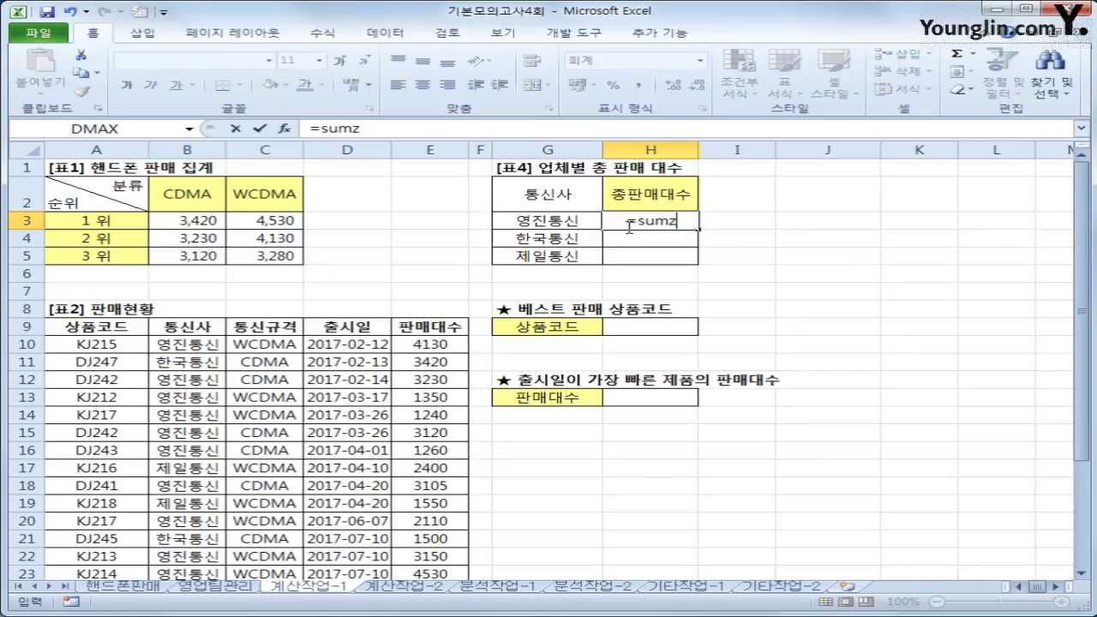
key(BackSpace)
key(Tab)
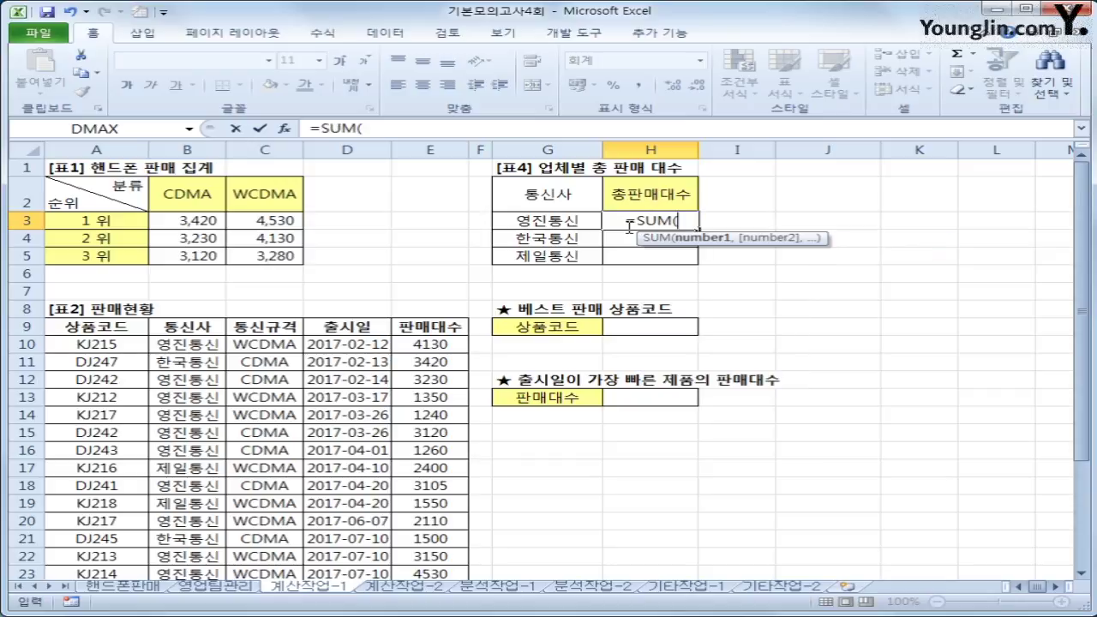
text(()
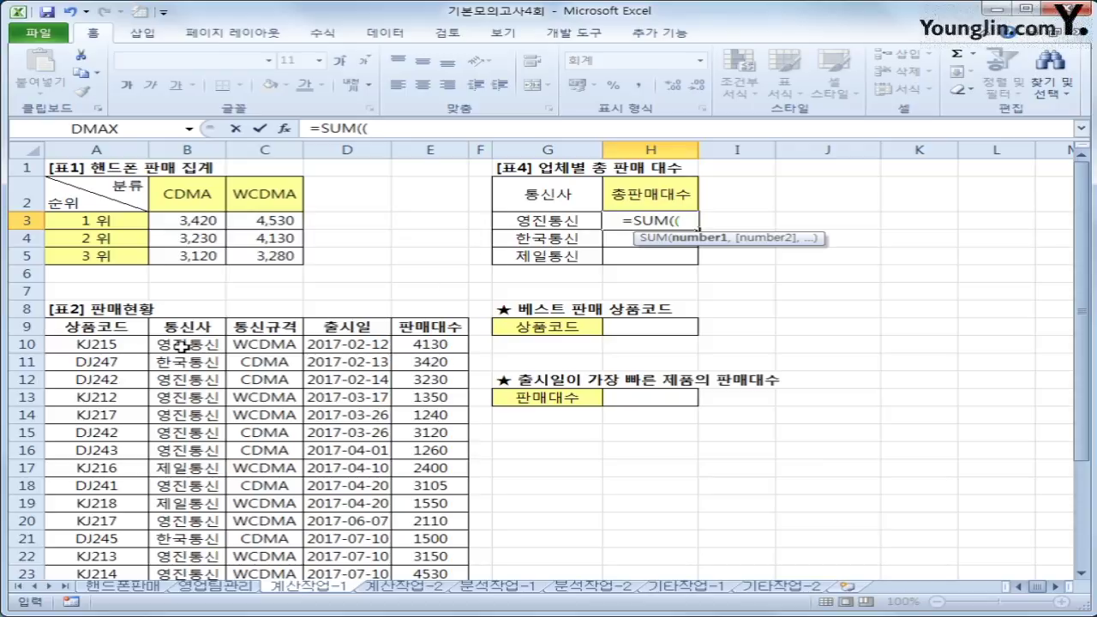
drag(182, 346, 197, 516)
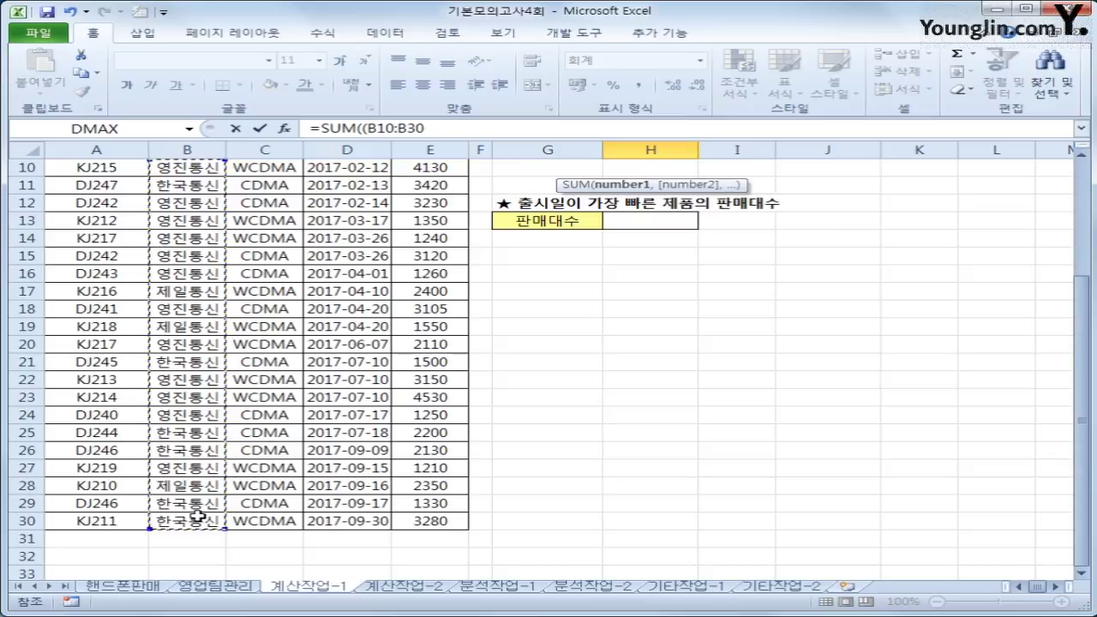
key(F4)
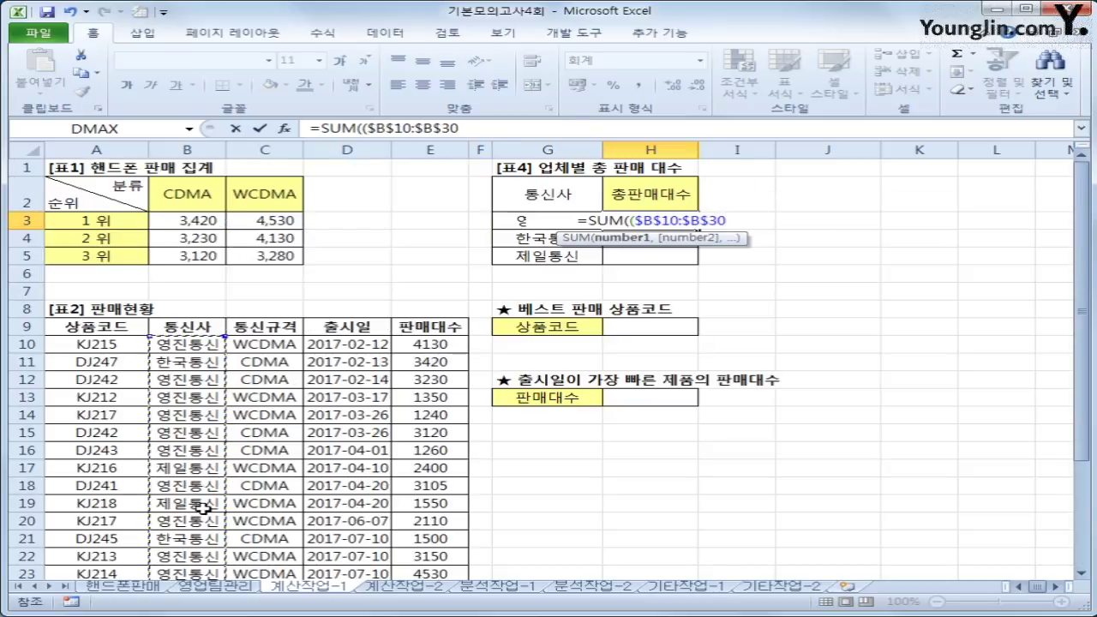
text(=)
key(Left)
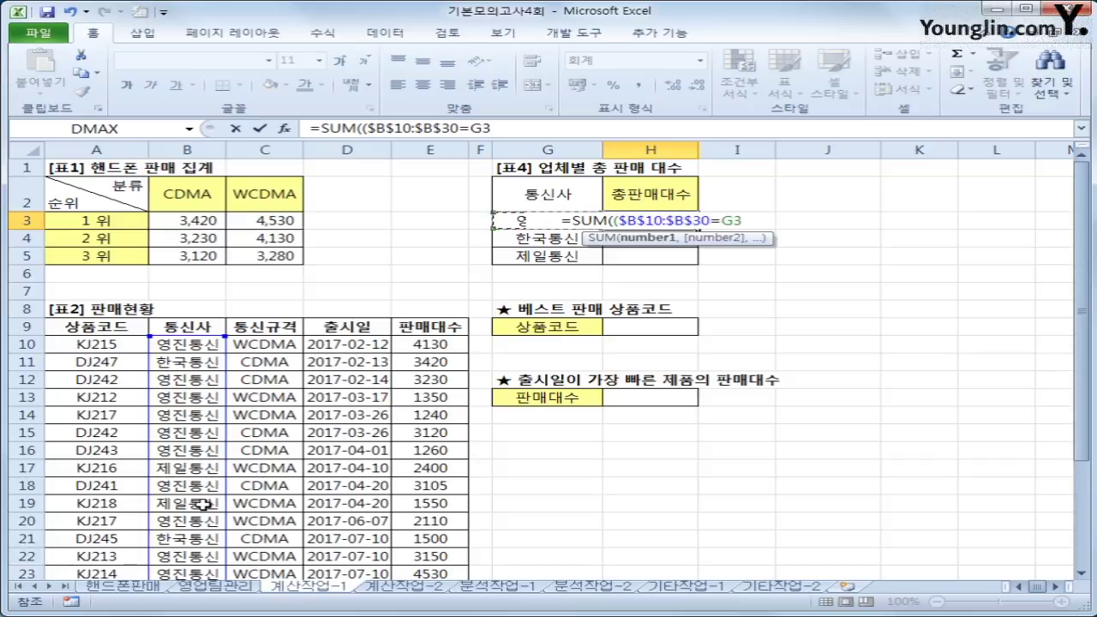
text())
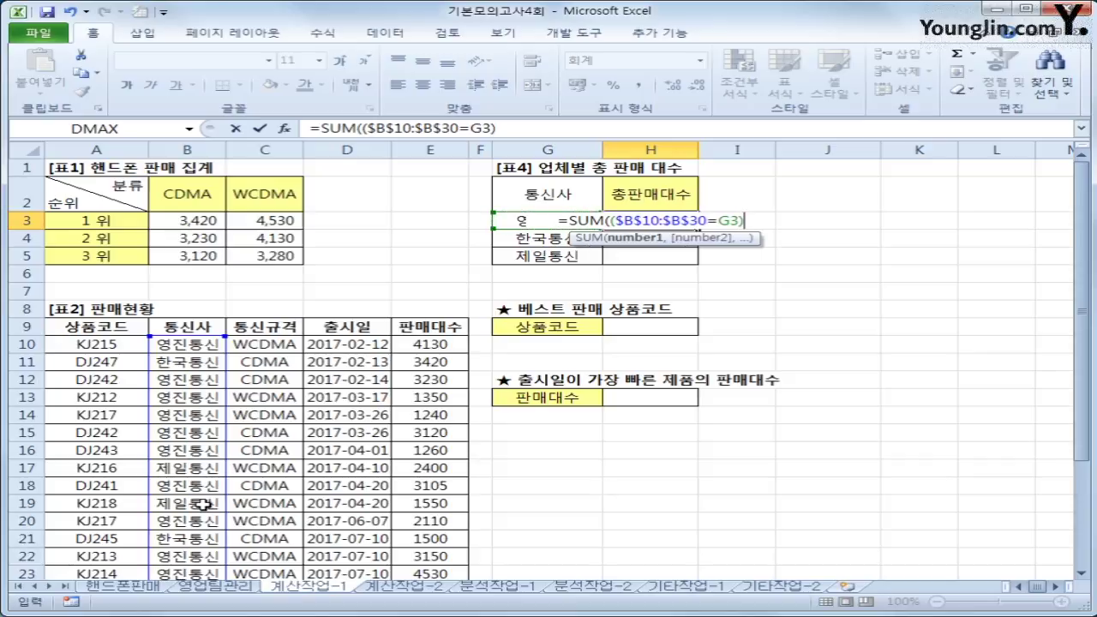
- Multiply the condition by $E$10:$E$30, enter the SUM as an array formula, and copy it down to H5
text(*)
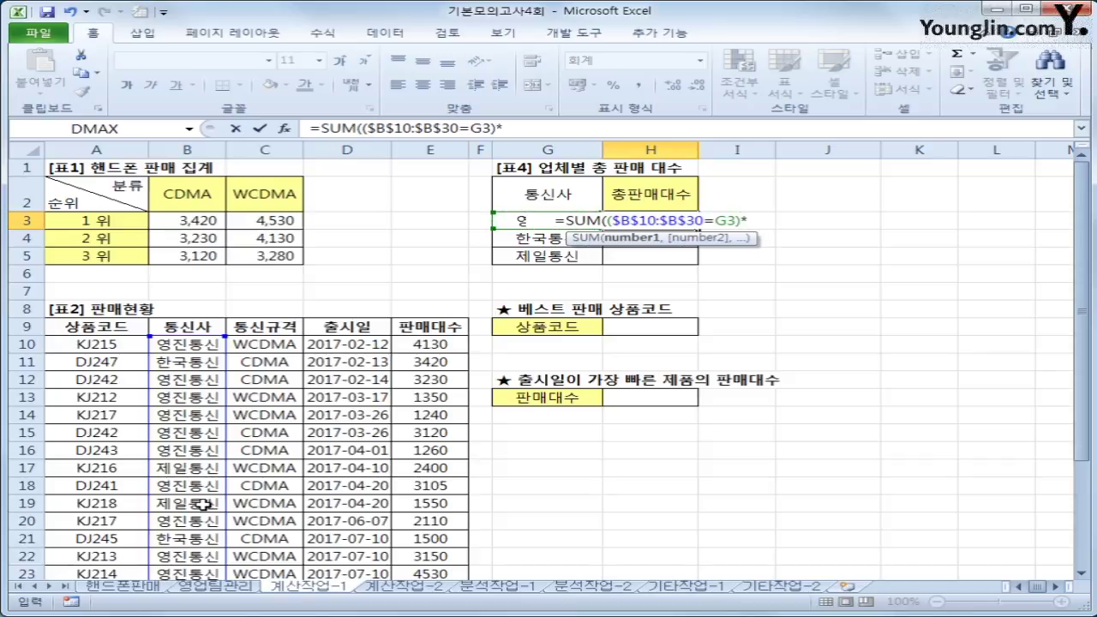
drag(428, 347, 454, 528)
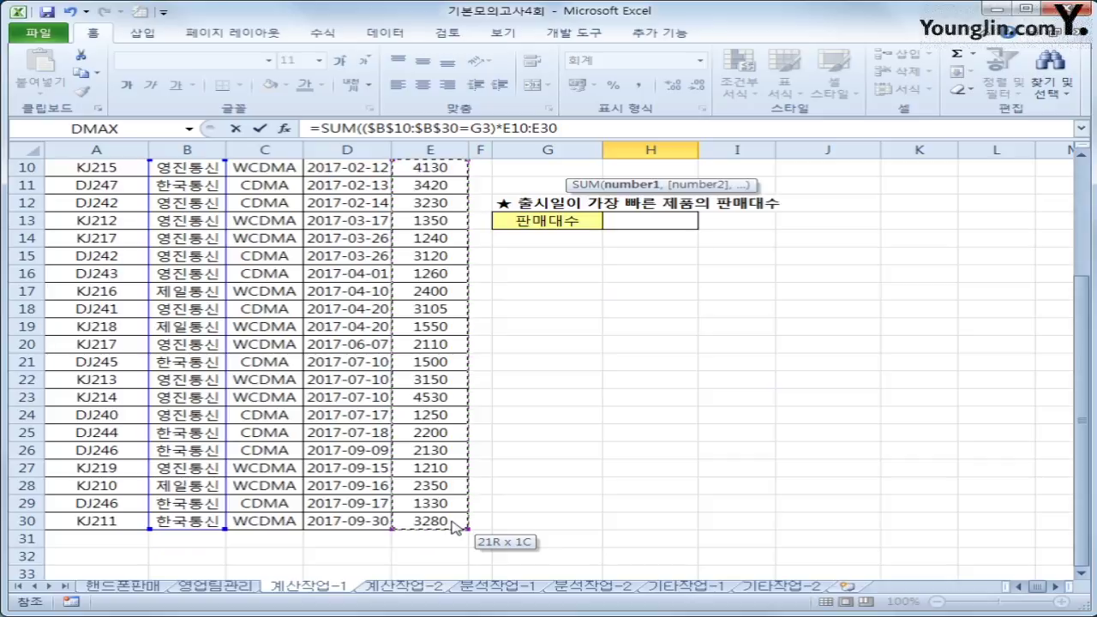
drag(454, 527, 453, 521)
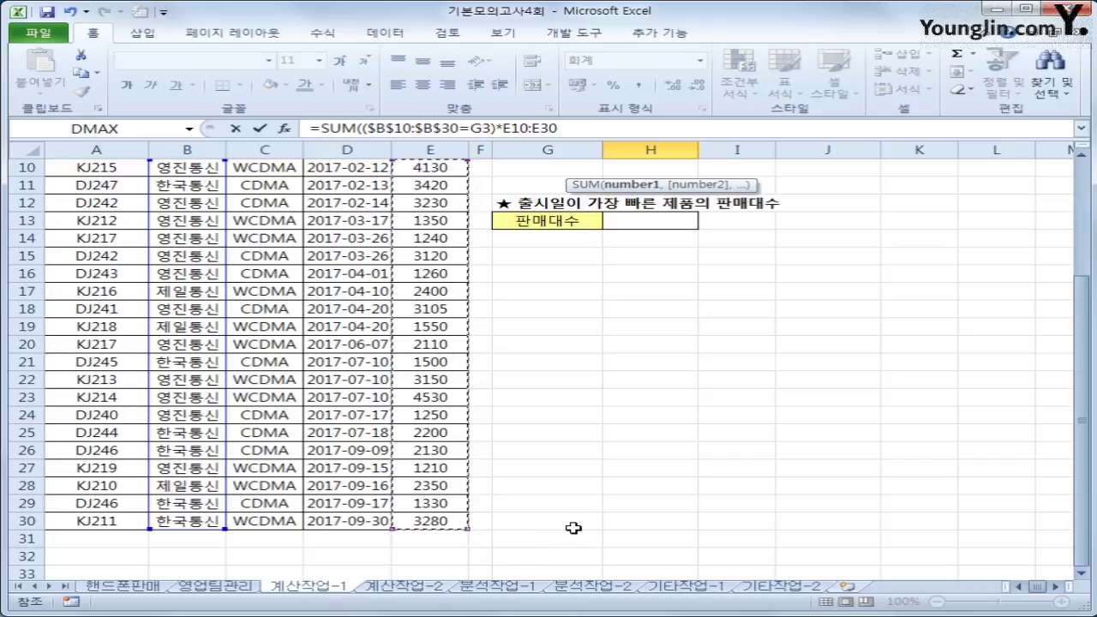
key(F4)
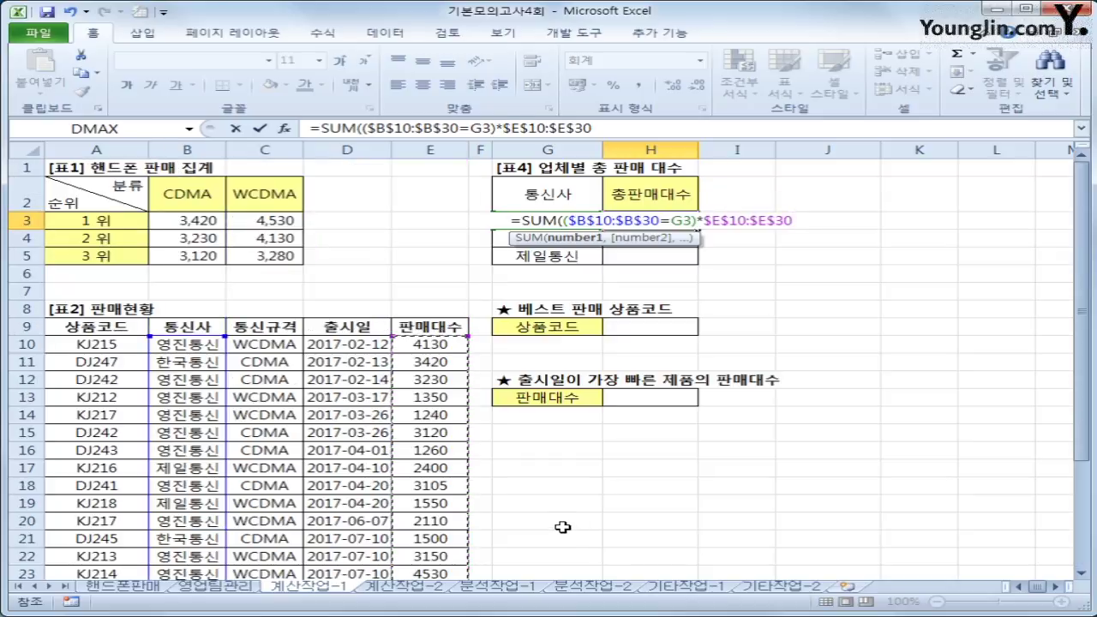
text())
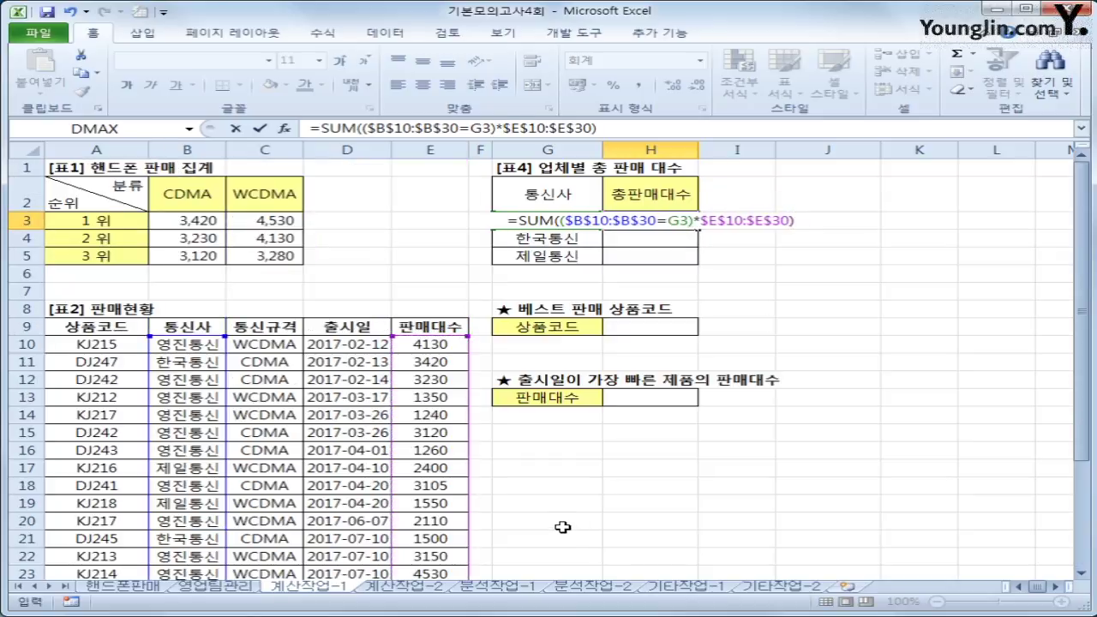
key(ctrl+shift+Return)
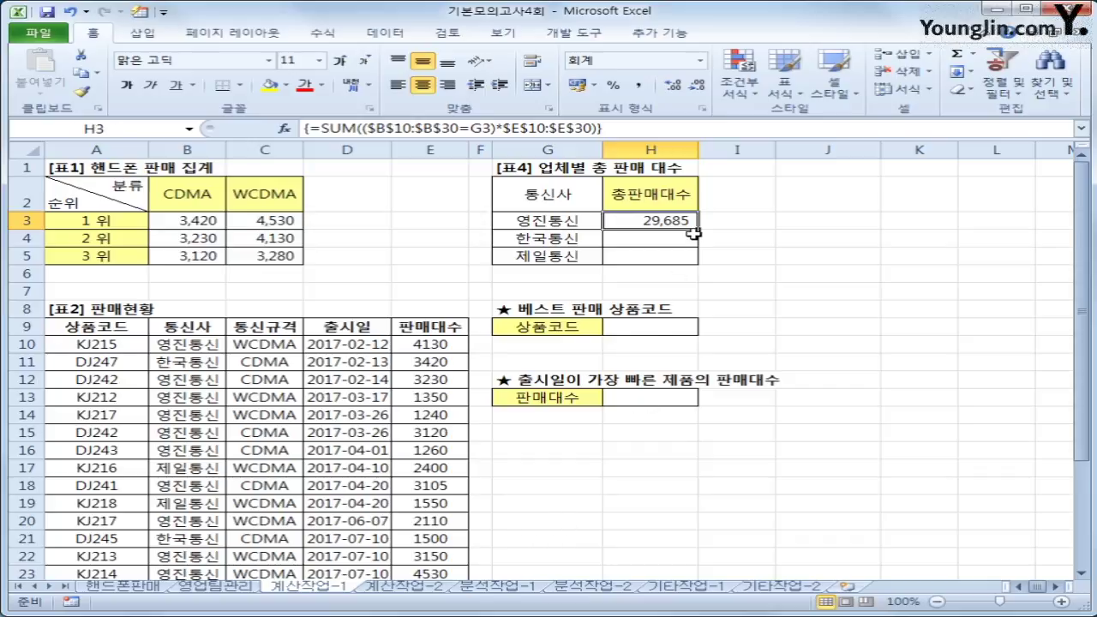
drag(698, 230, 686, 265)
click(686, 259)
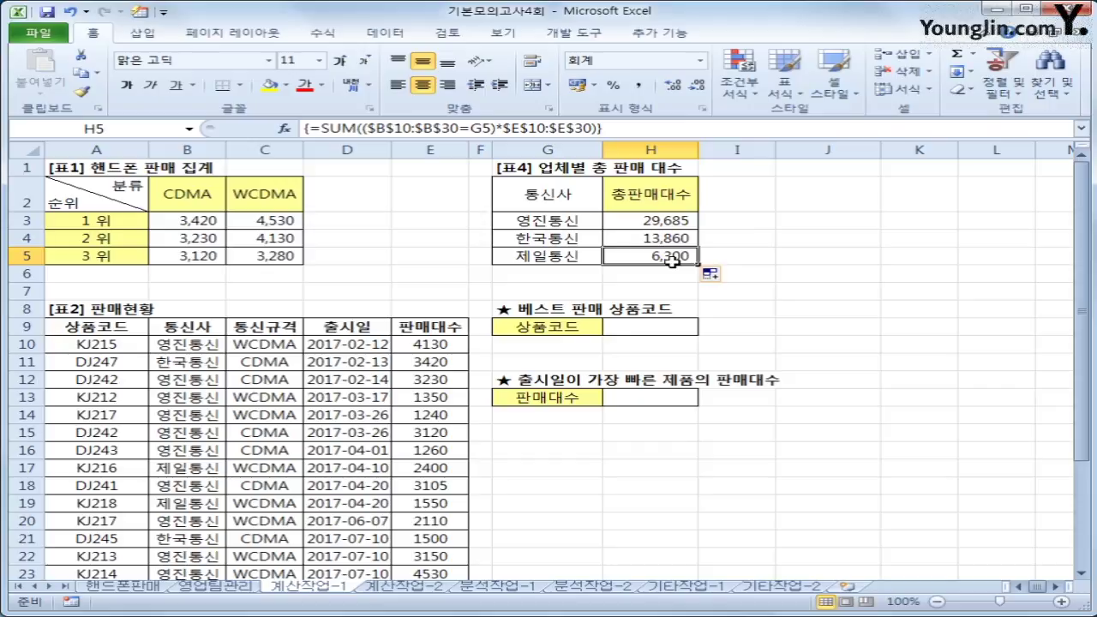
- In H9 under 베스트 판매 상품코드, start =INDEX(A10:A30, with the 상품코드 column as the array
click(623, 327)
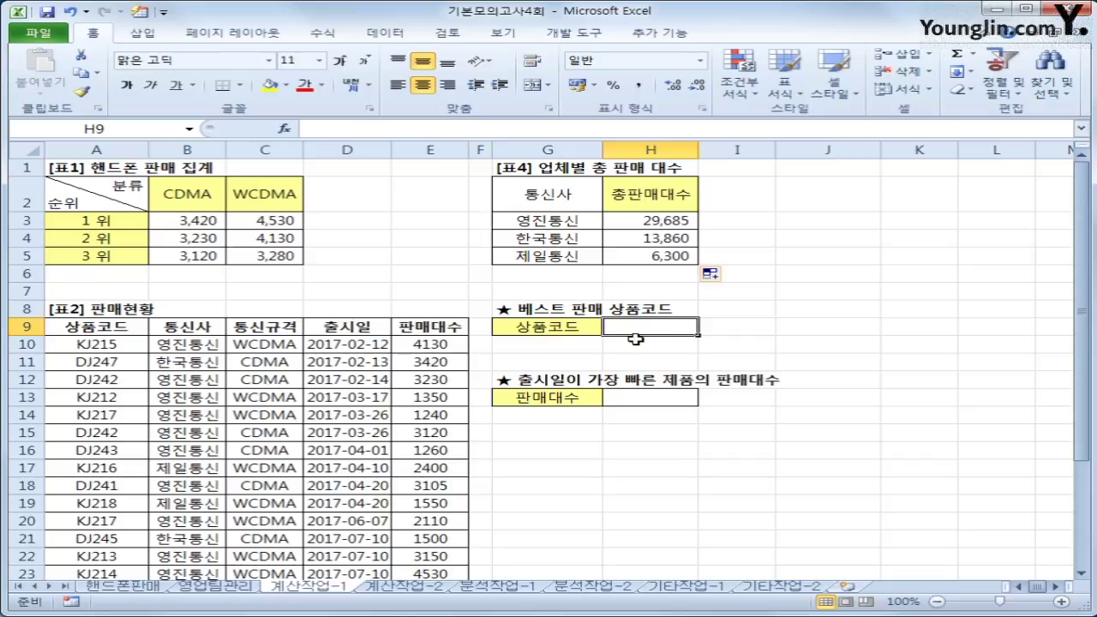
drag(96, 344, 92, 450)
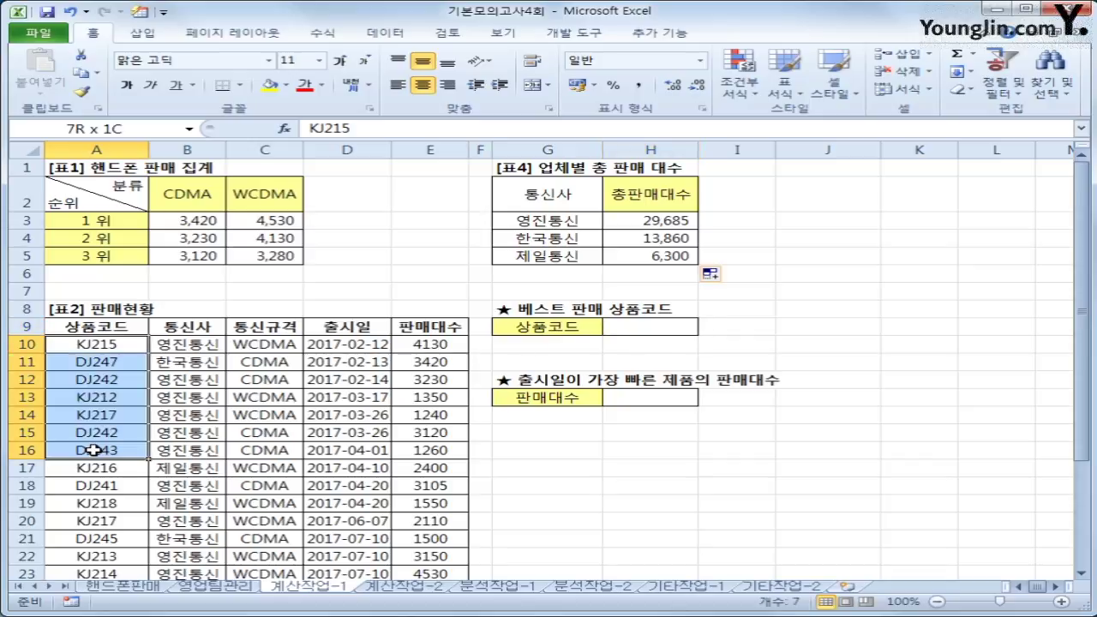
click(639, 334)
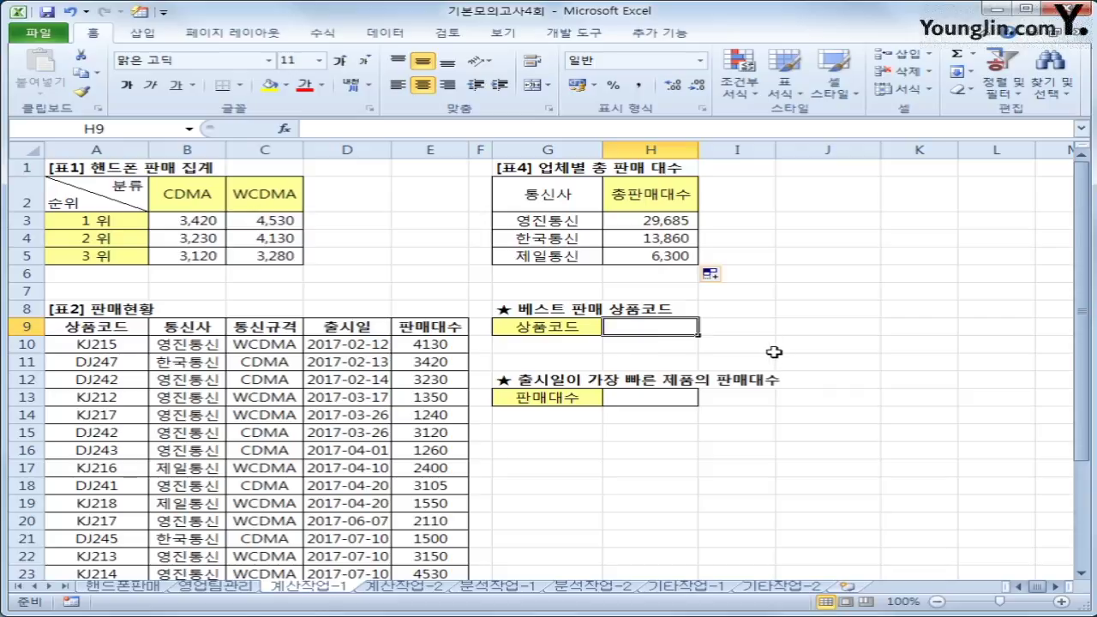
text(=in)
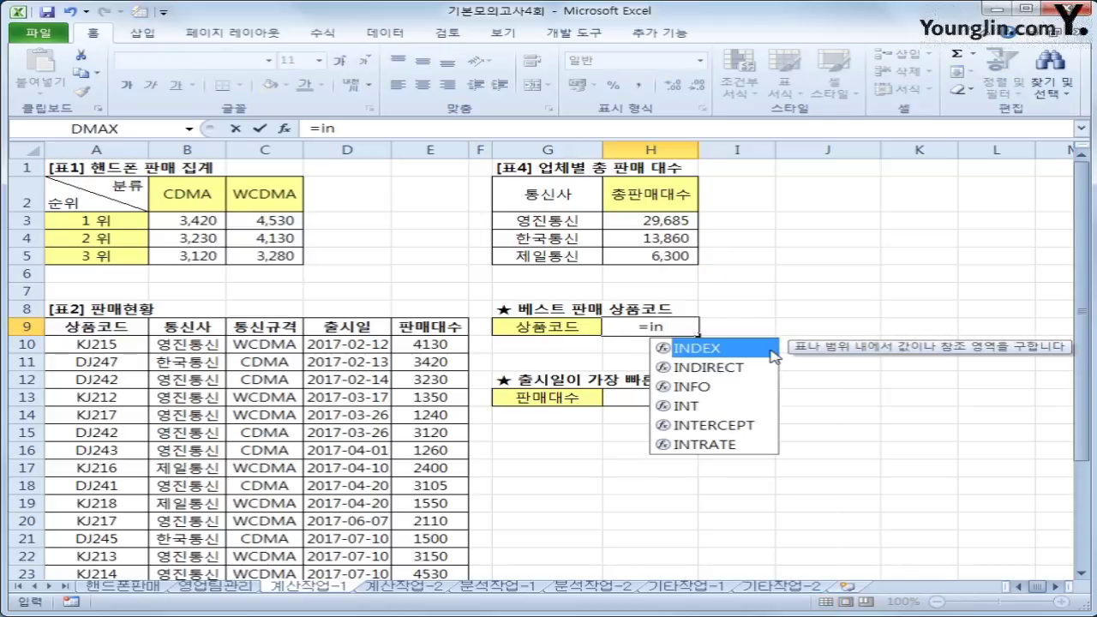
key(Tab)
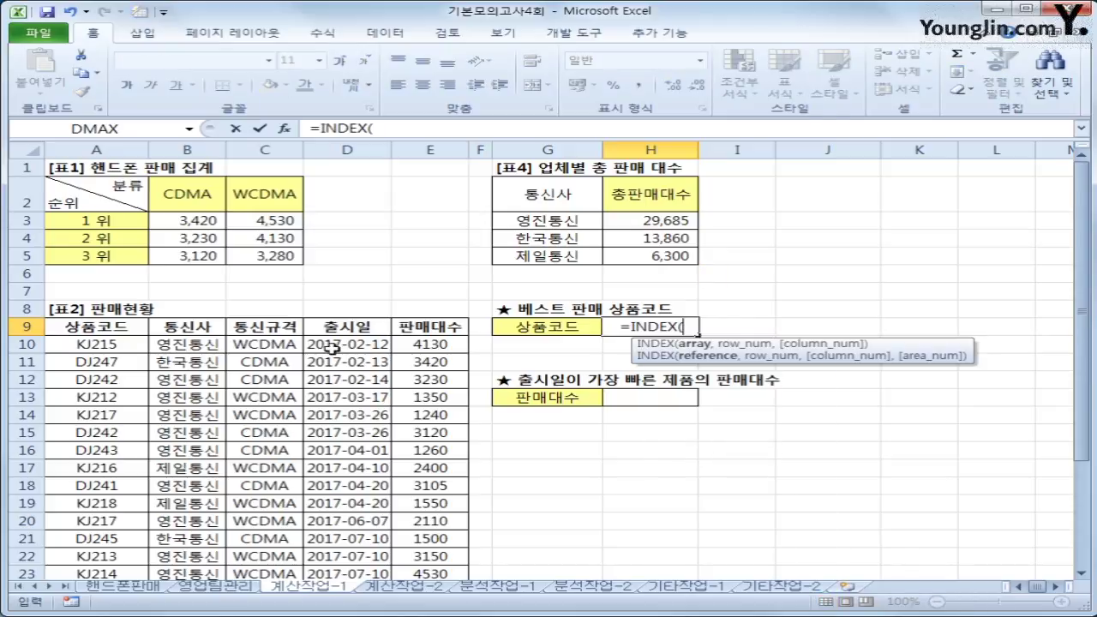
drag(137, 344, 93, 542)
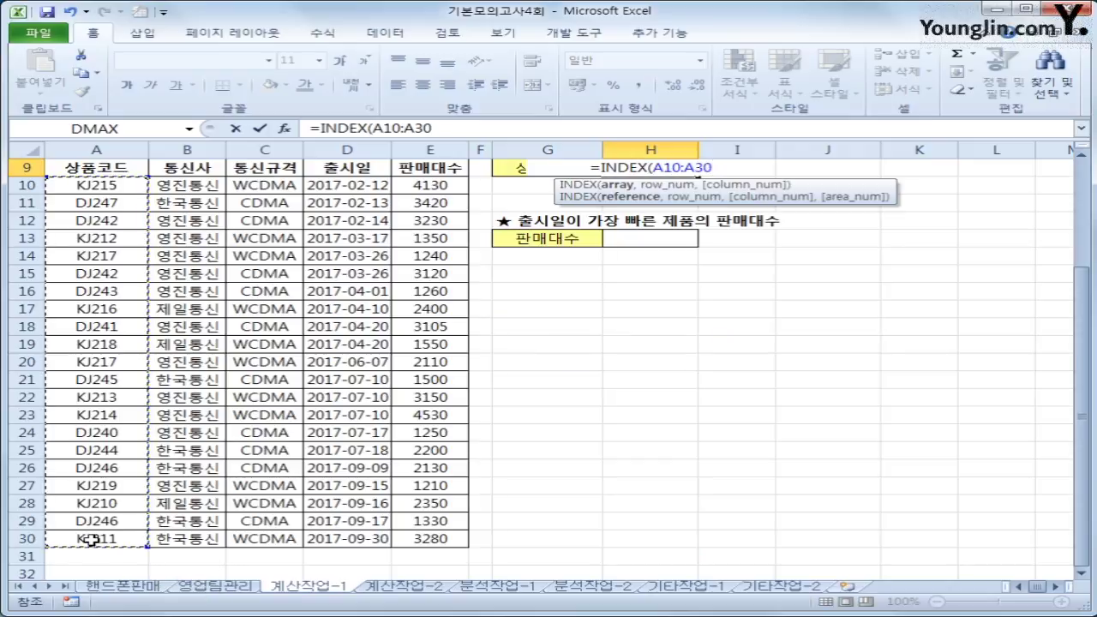
text(,)
scroll(721, 481, up, 1)
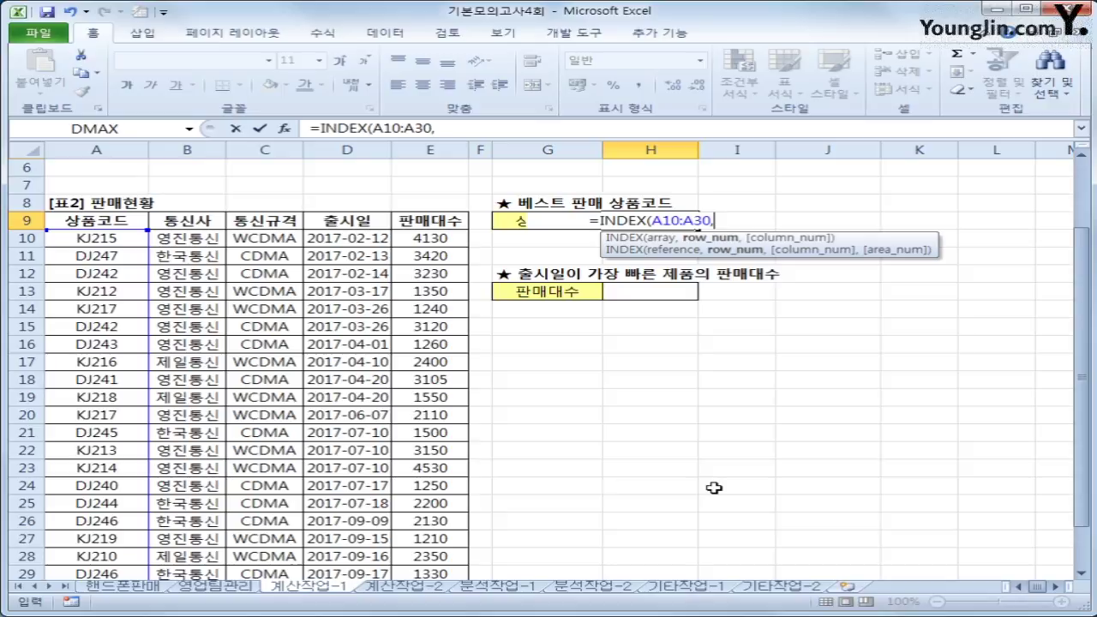
- Nest MATCH(MAX(IF( as the row number argument of the INDEX formula in H9
text(mat)
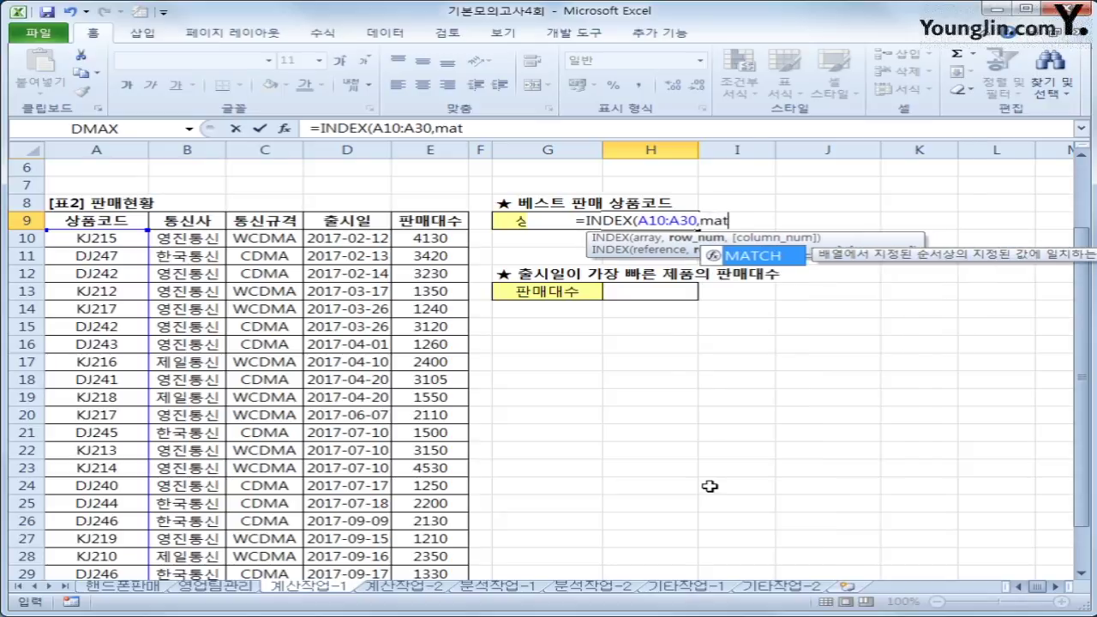
key(Tab)
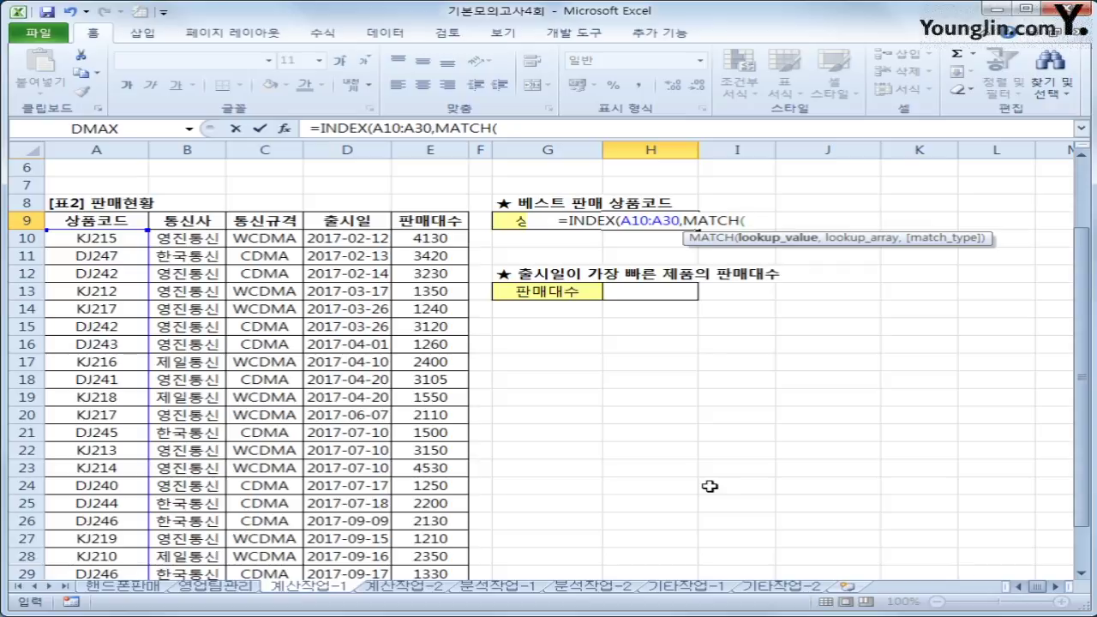
text(max)
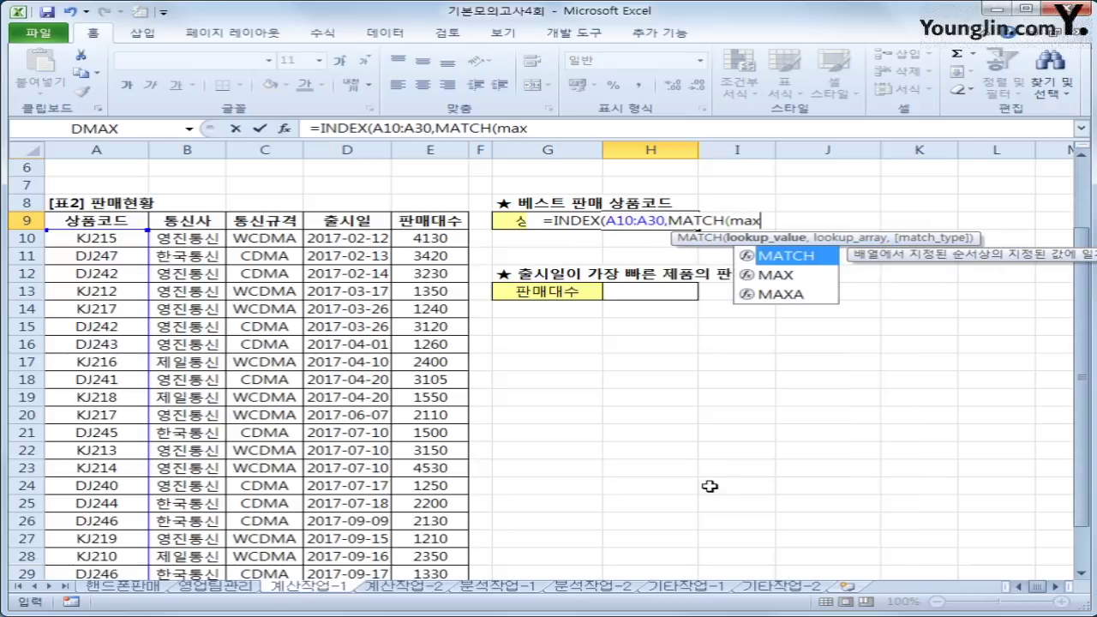
text((i)
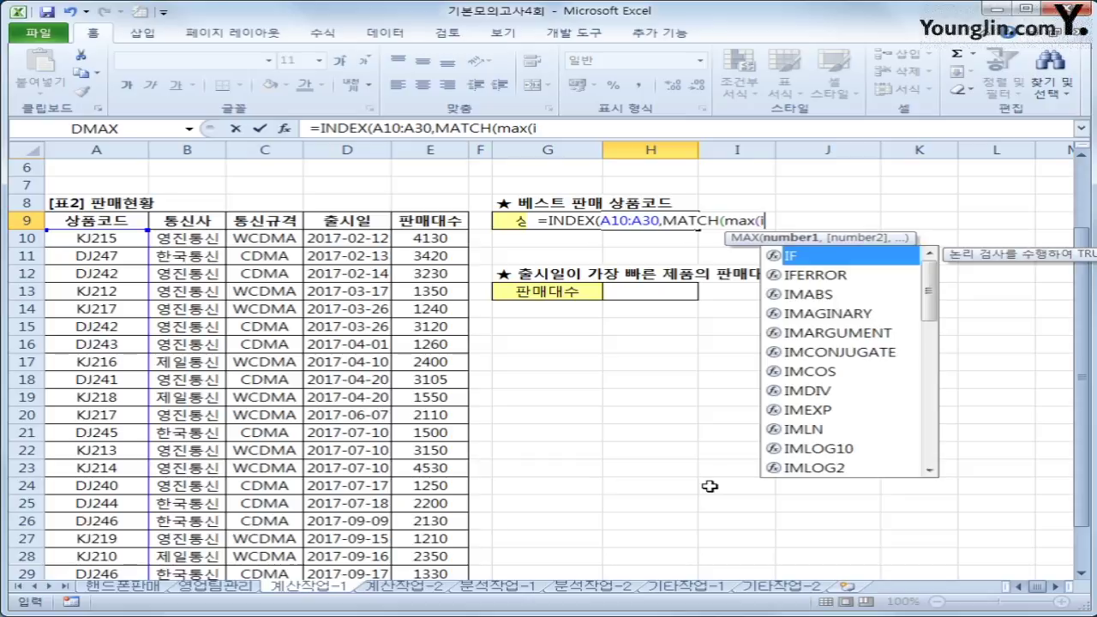
text(f)
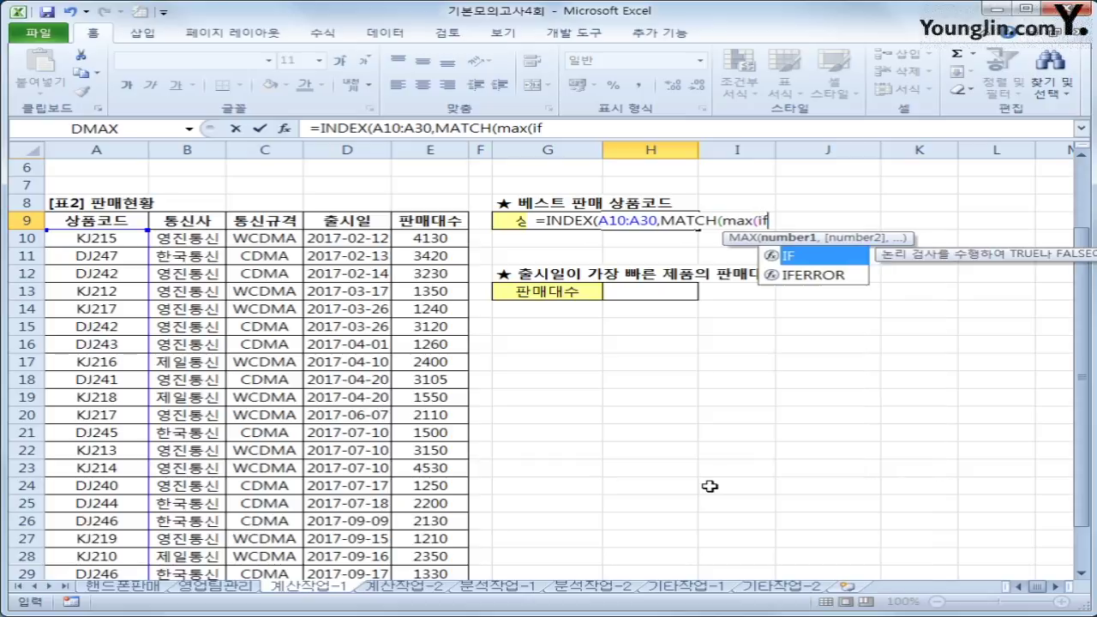
key(Tab)
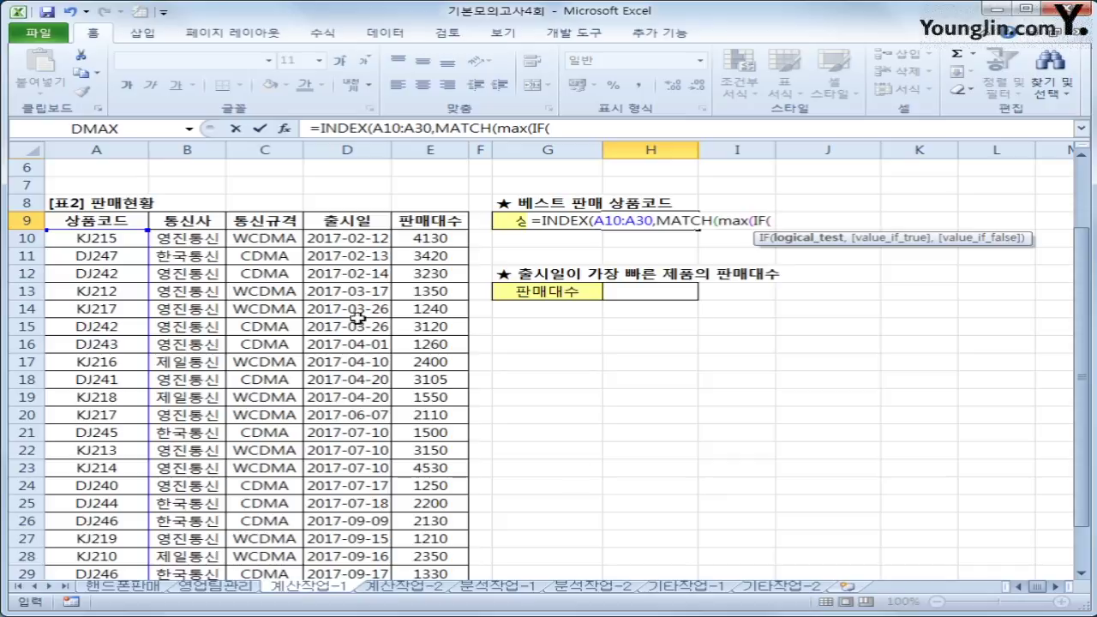
- Set the IF condition to C10:C30="WCDMA" so only rows with that 통신규격 are considered
click(277, 241)
drag(277, 242, 269, 543)
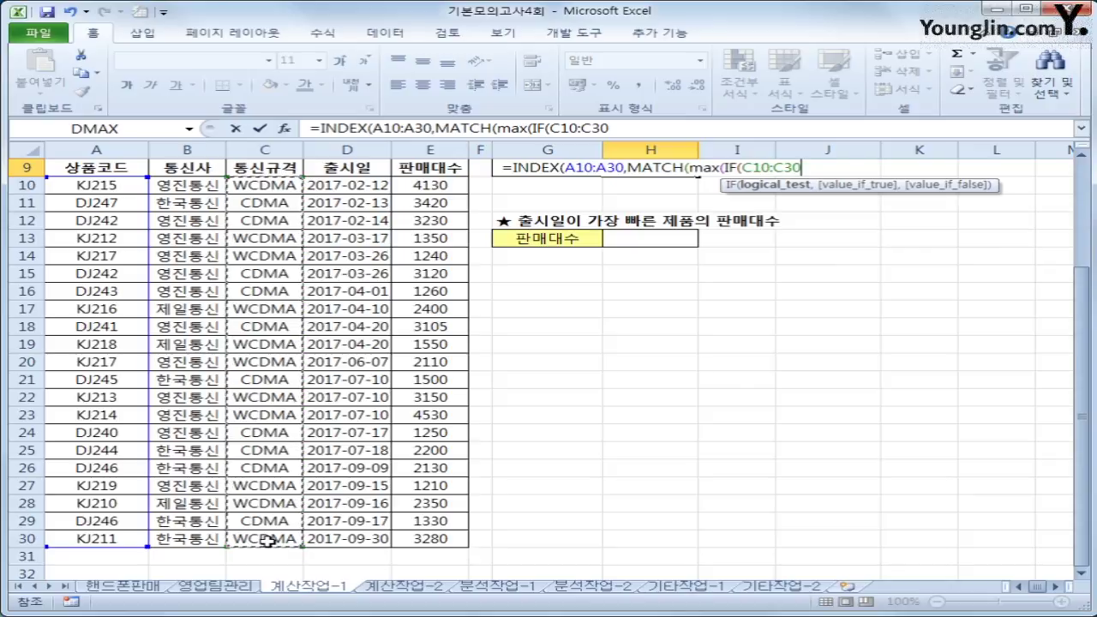
text(=")
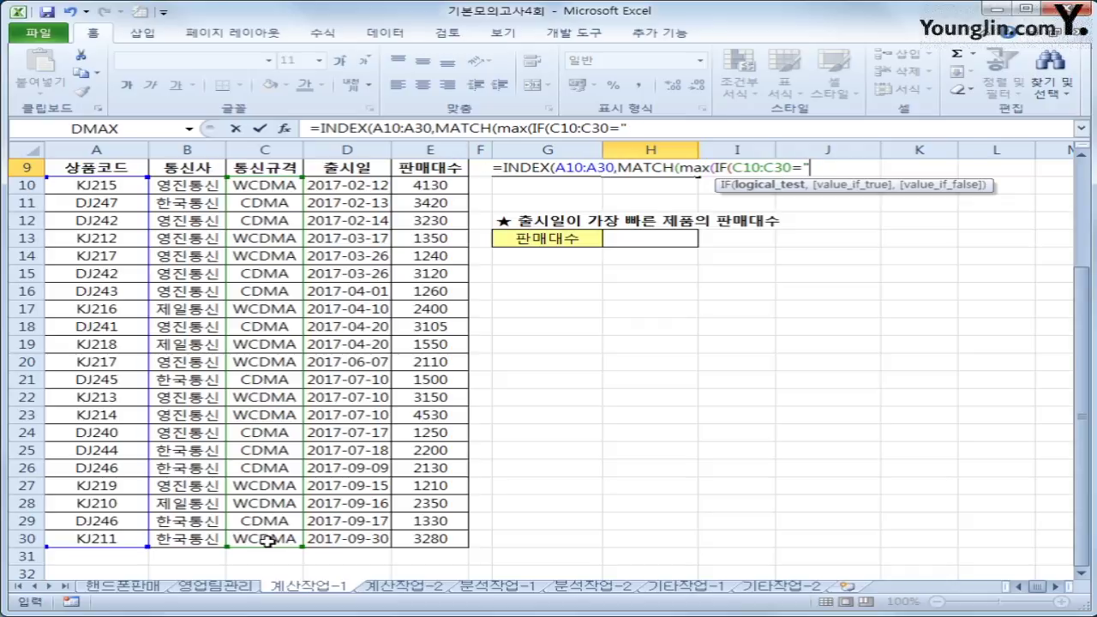
text(WCD)
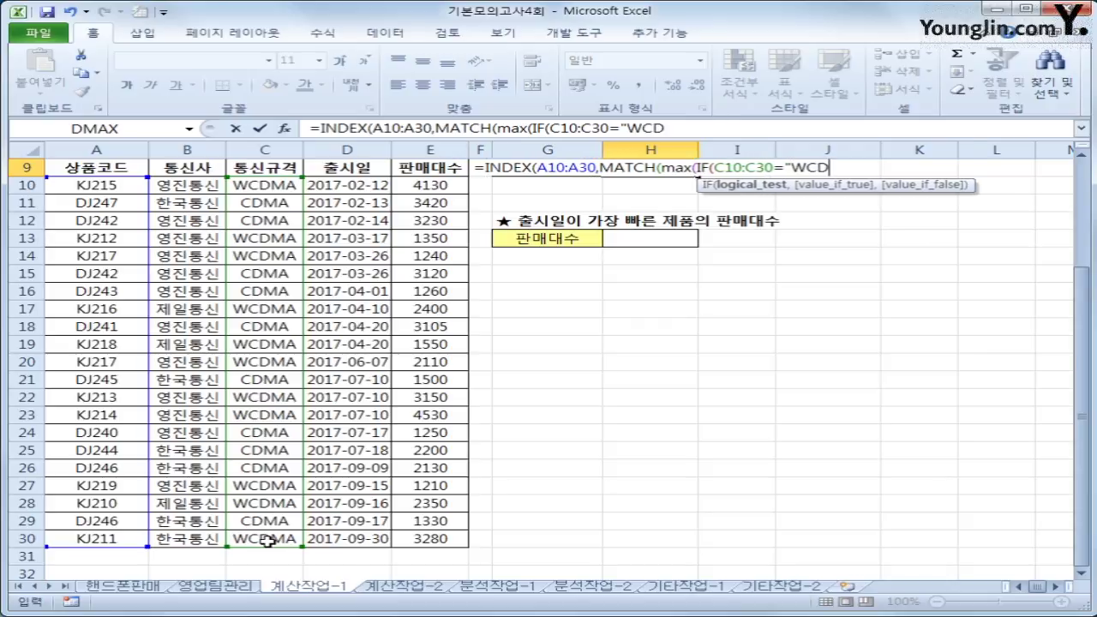
text(MA")
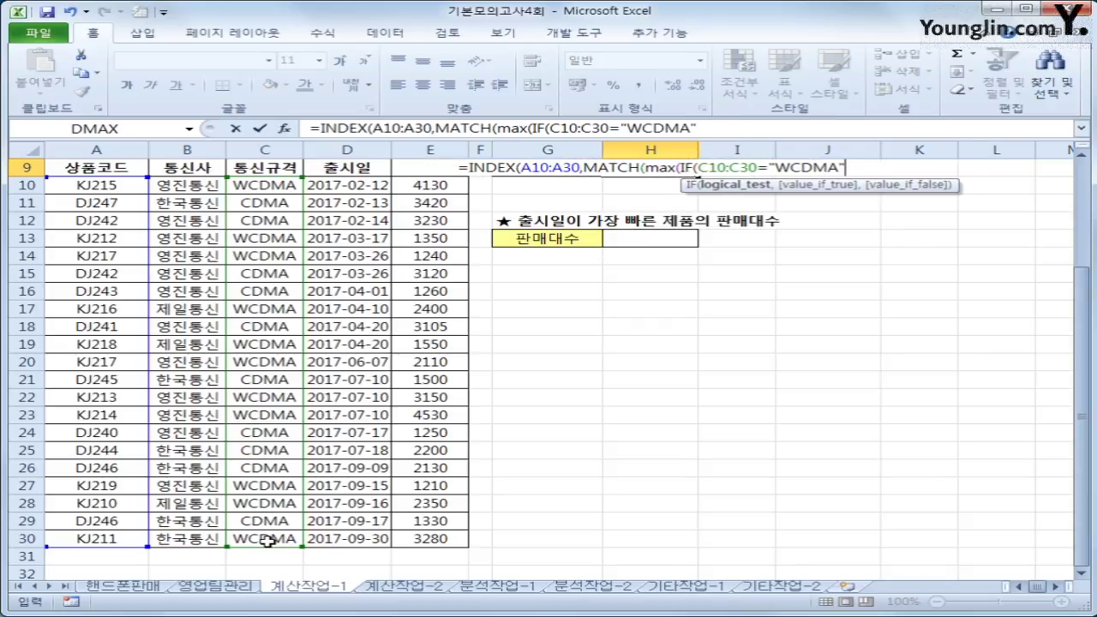
text(,)
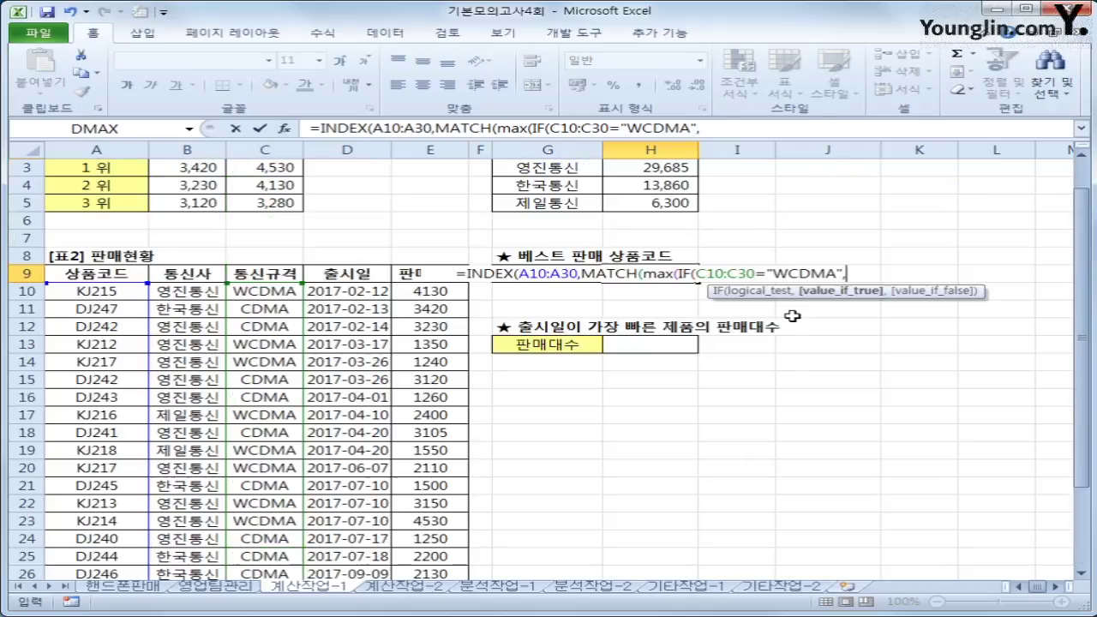
- Use the 판매대수 range E10:E30 as the IF true value, and close IF and MAX to complete the MATCH lookup value
scroll(787, 337, up, 2)
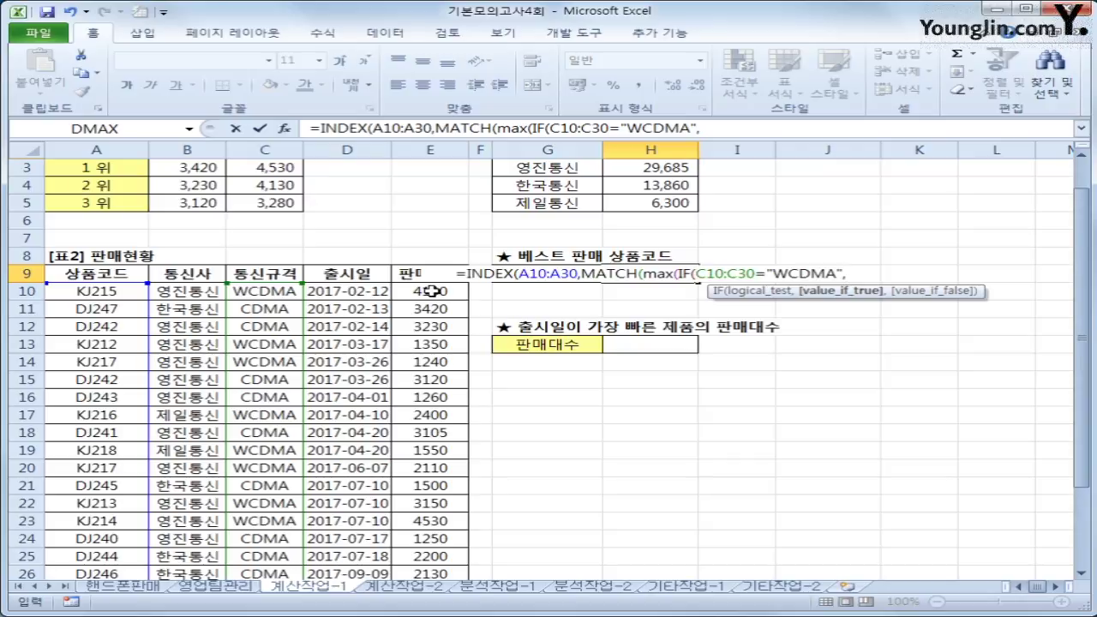
drag(431, 292, 447, 523)
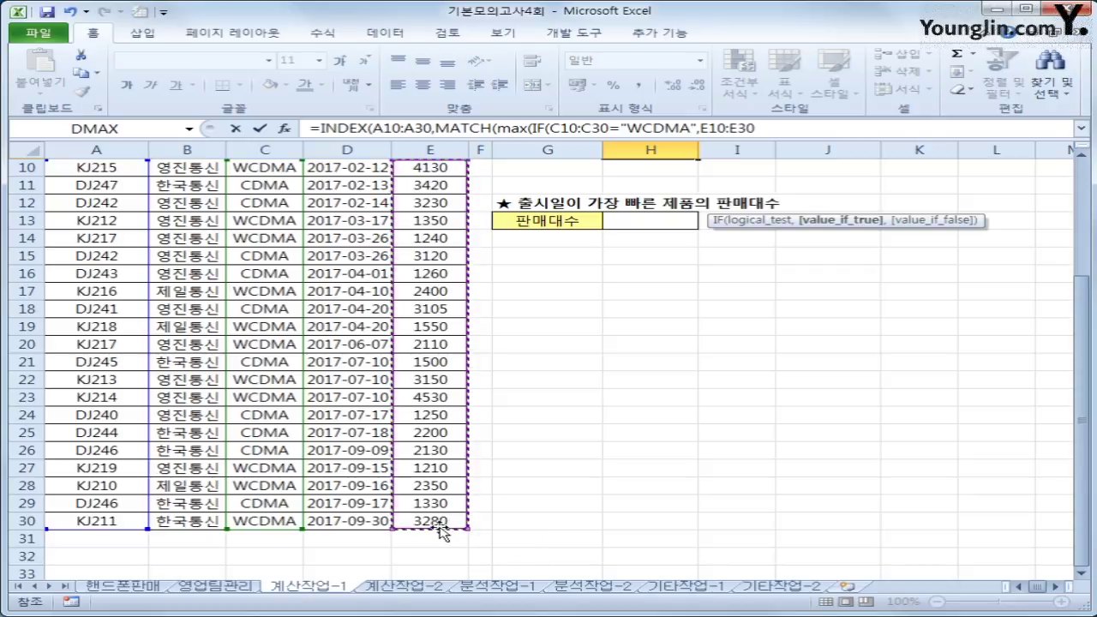
click(775, 129)
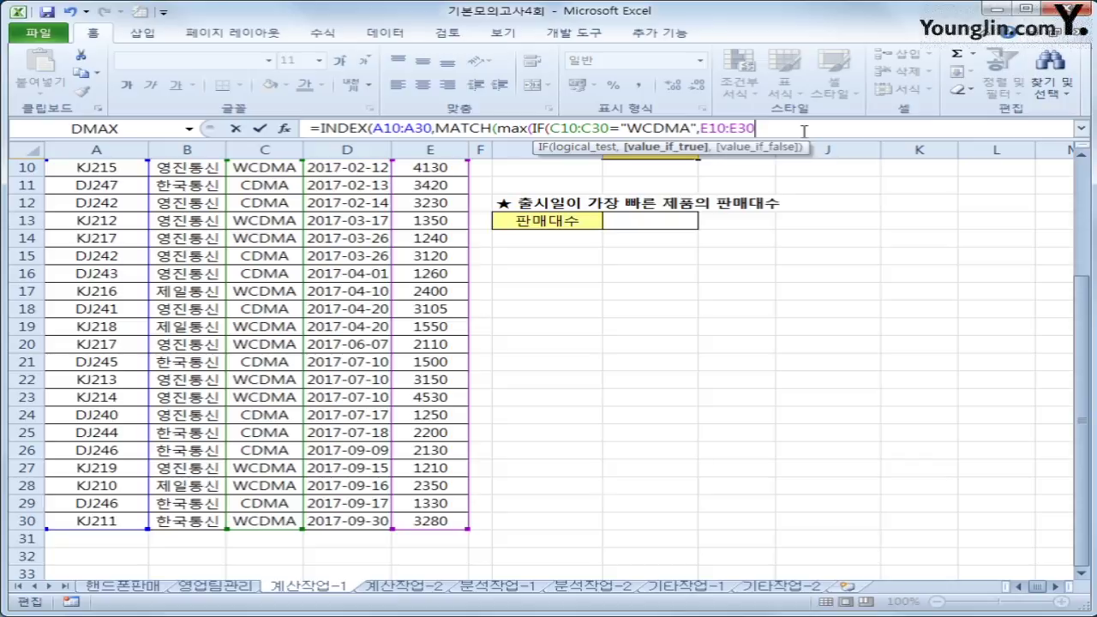
text())
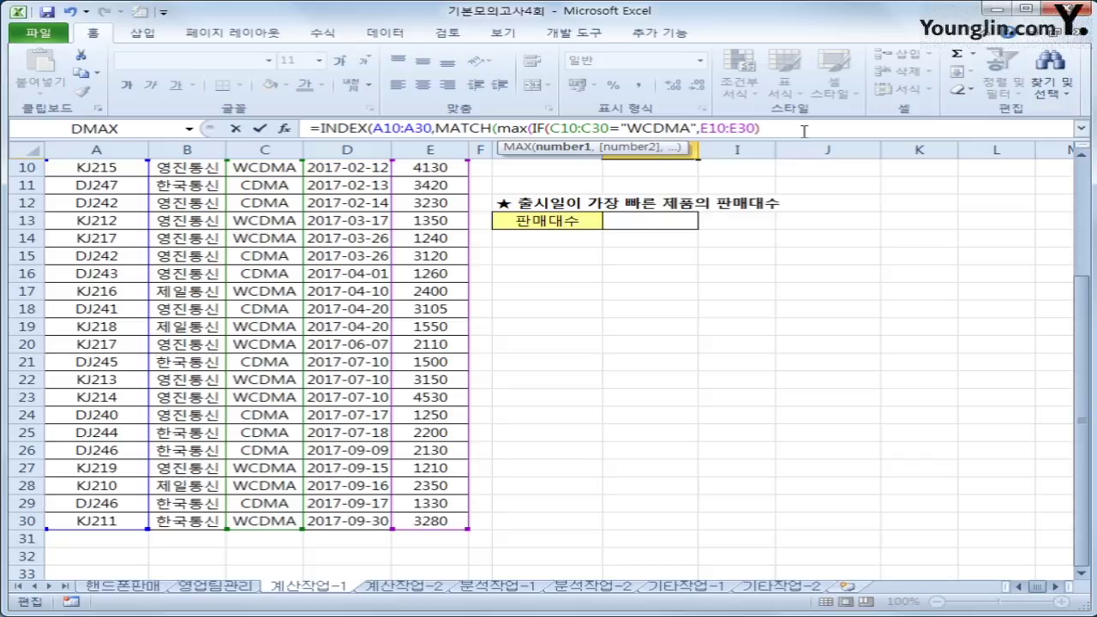
text())
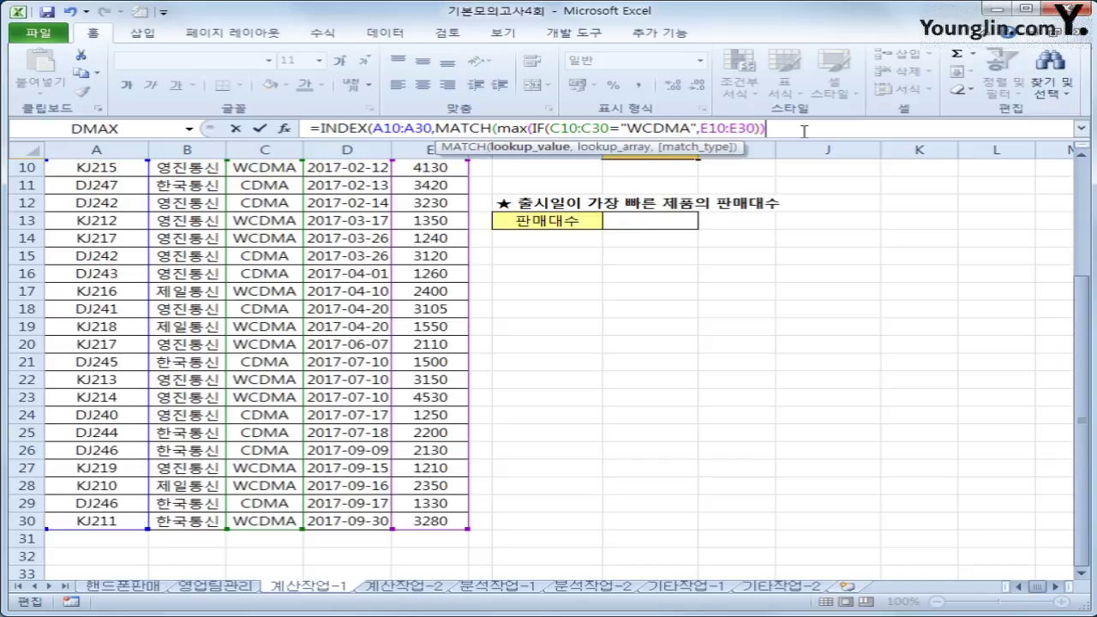
text(,)
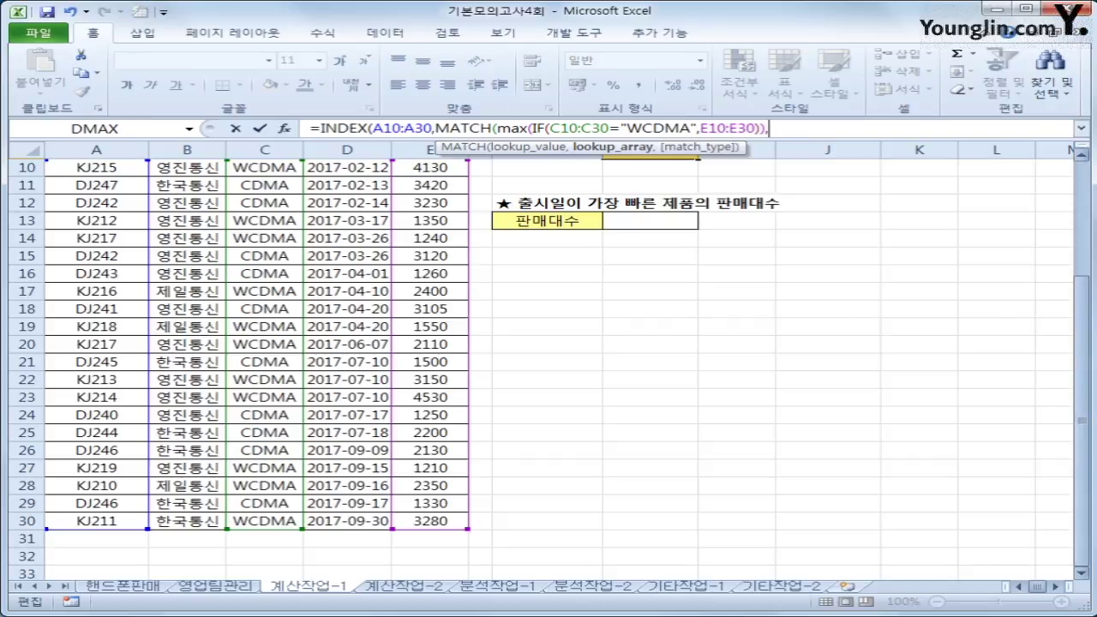
- Enter (C10:C30="WCDMA")*E10:E30 as the lookup array of MATCH
text(()
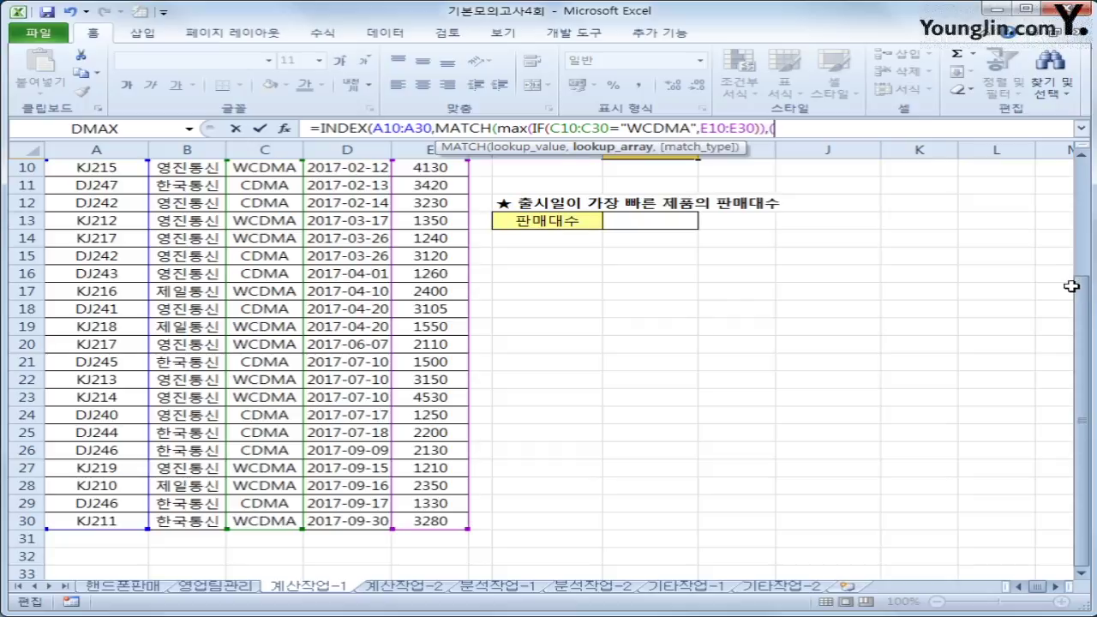
scroll(1072, 283, up, 2)
drag(274, 240, 294, 533)
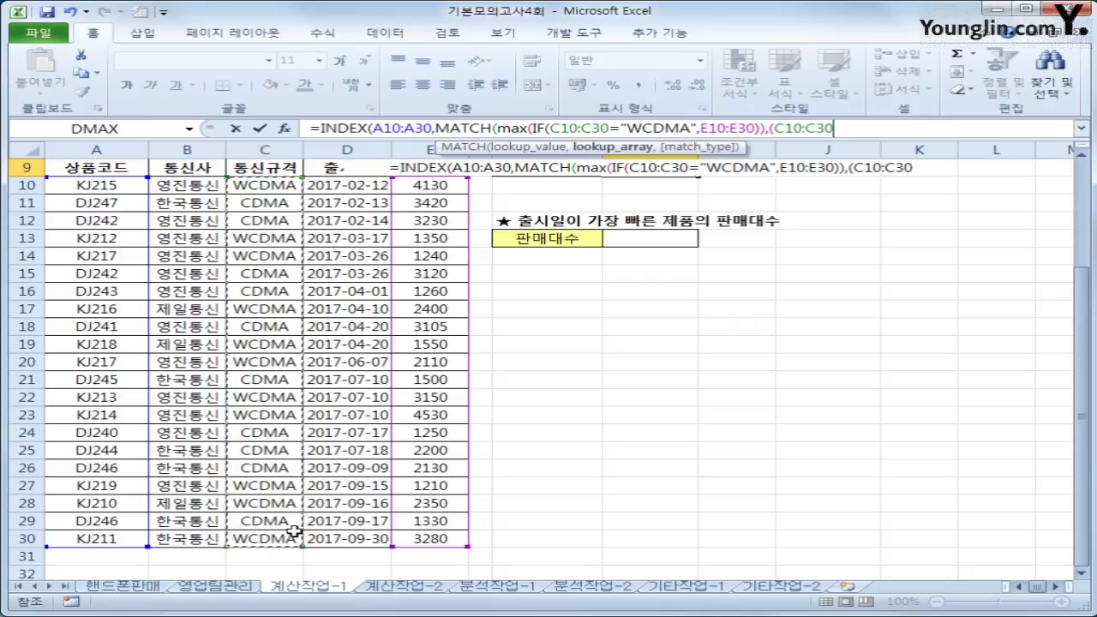
text(=")
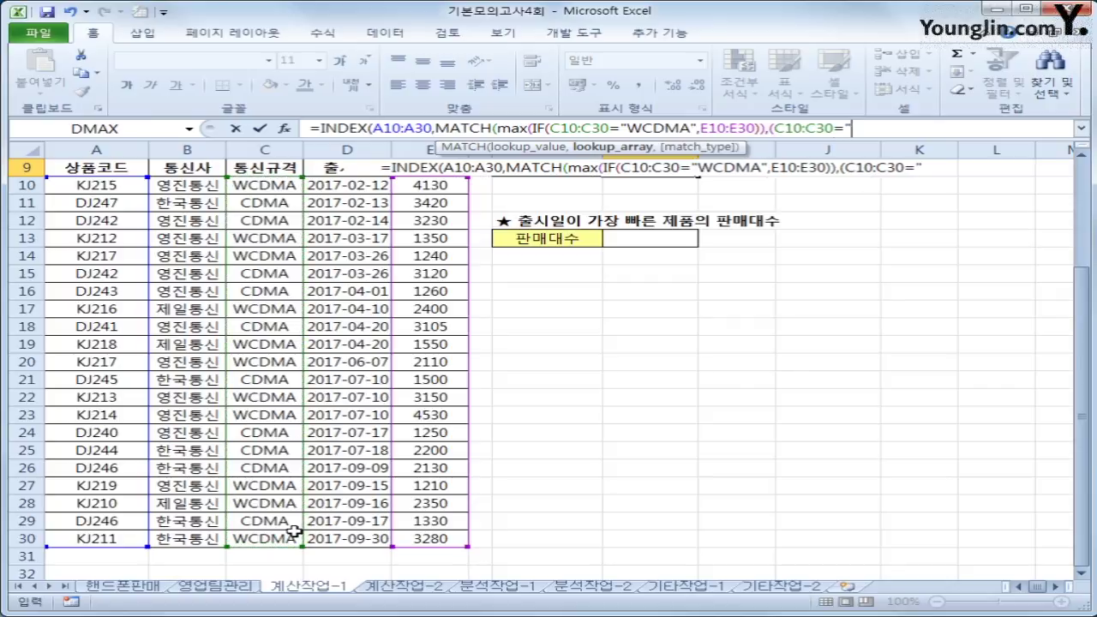
text(WCDMA")
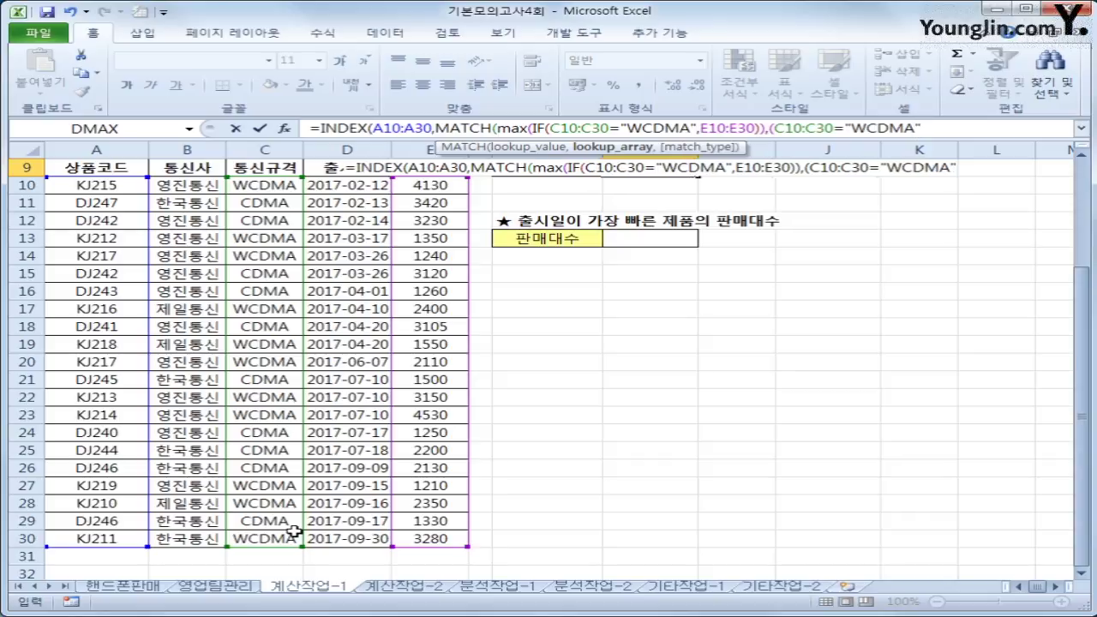
text()*)
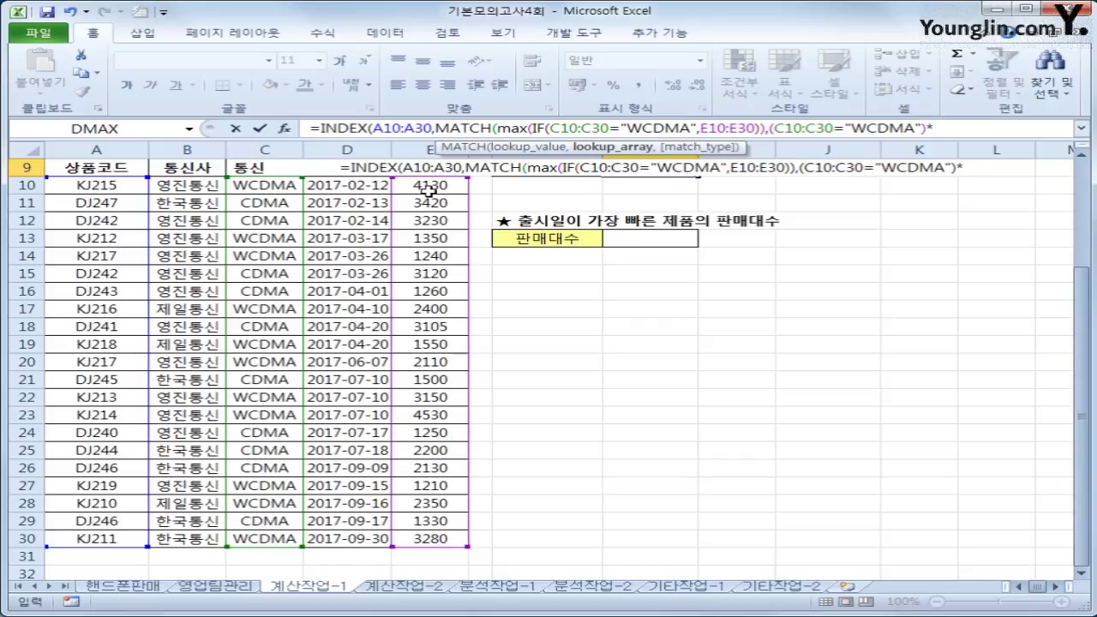
drag(426, 187, 439, 539)
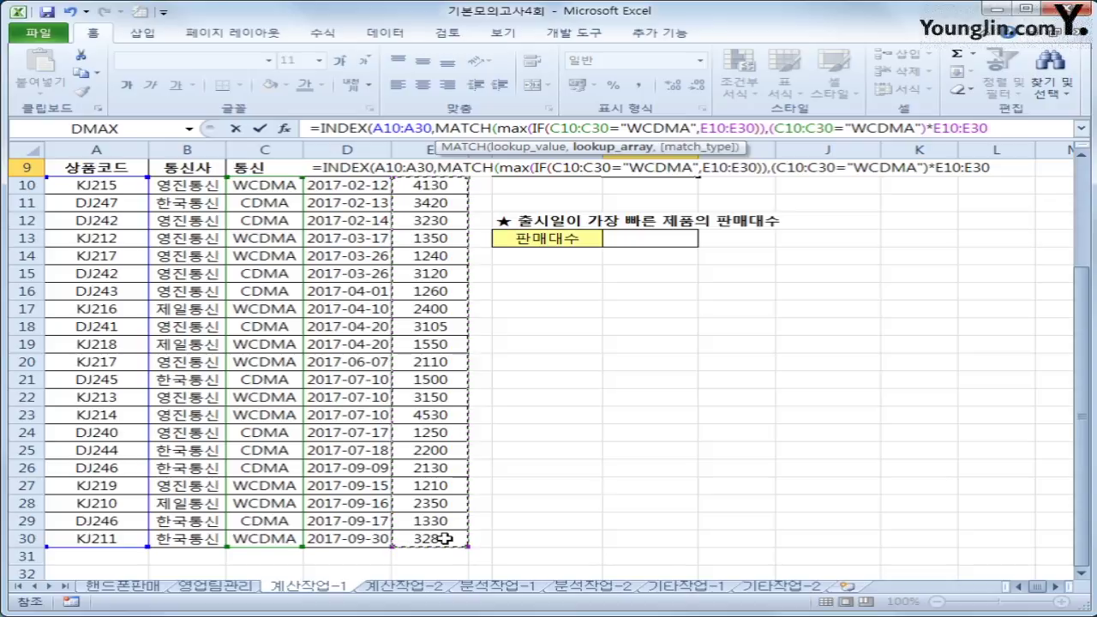
- Set the match type to 0, close MATCH and INDEX, and enter the H9 formula as an array formula
text(,)
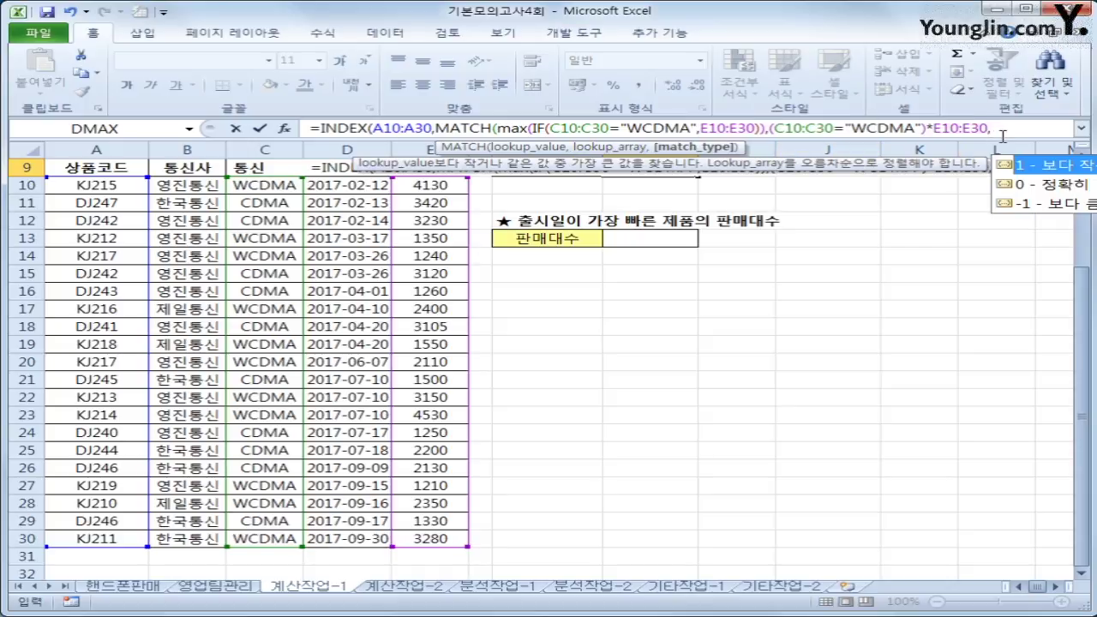
text(0)
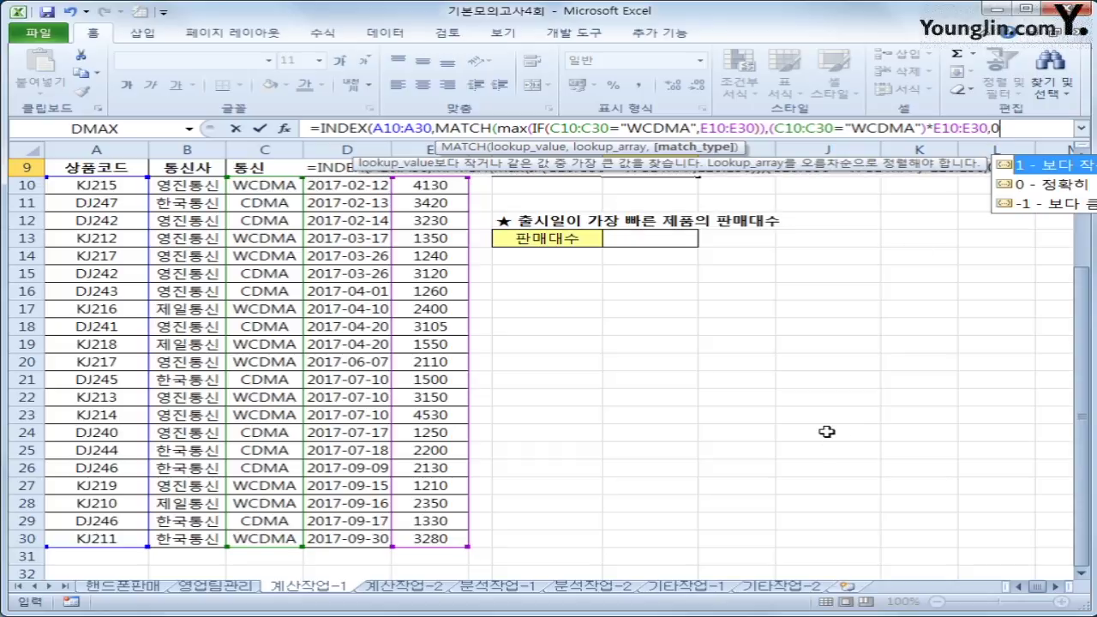
text())
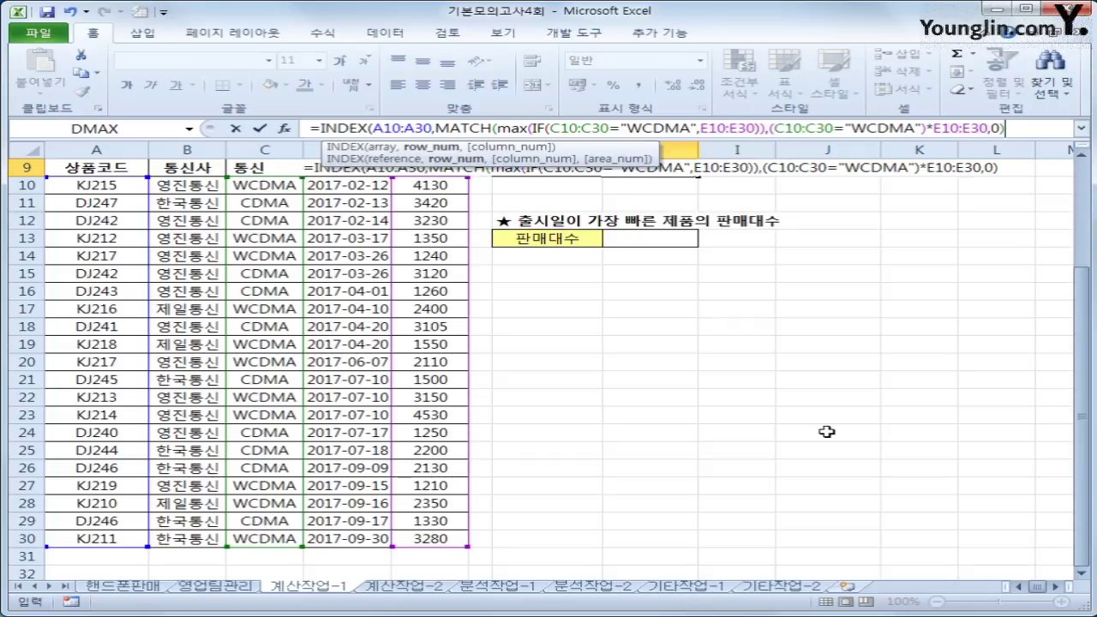
text())
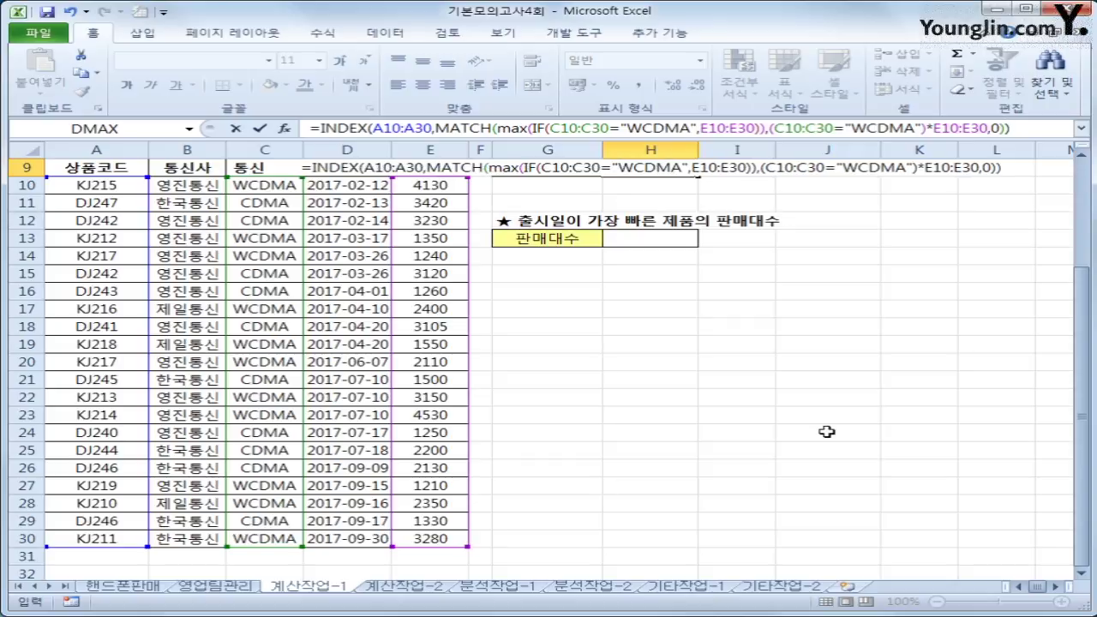
key(ctrl+shift+Return)
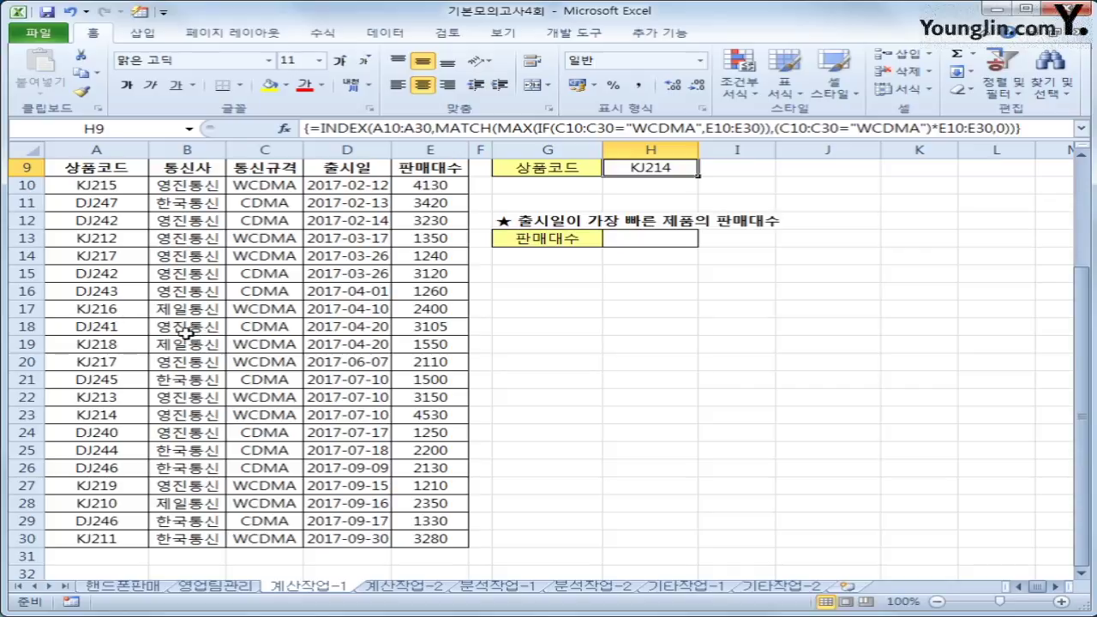
- Check the product code returned in H9 against its row and the 판매대수 values in 표2
drag(124, 411, 442, 414)
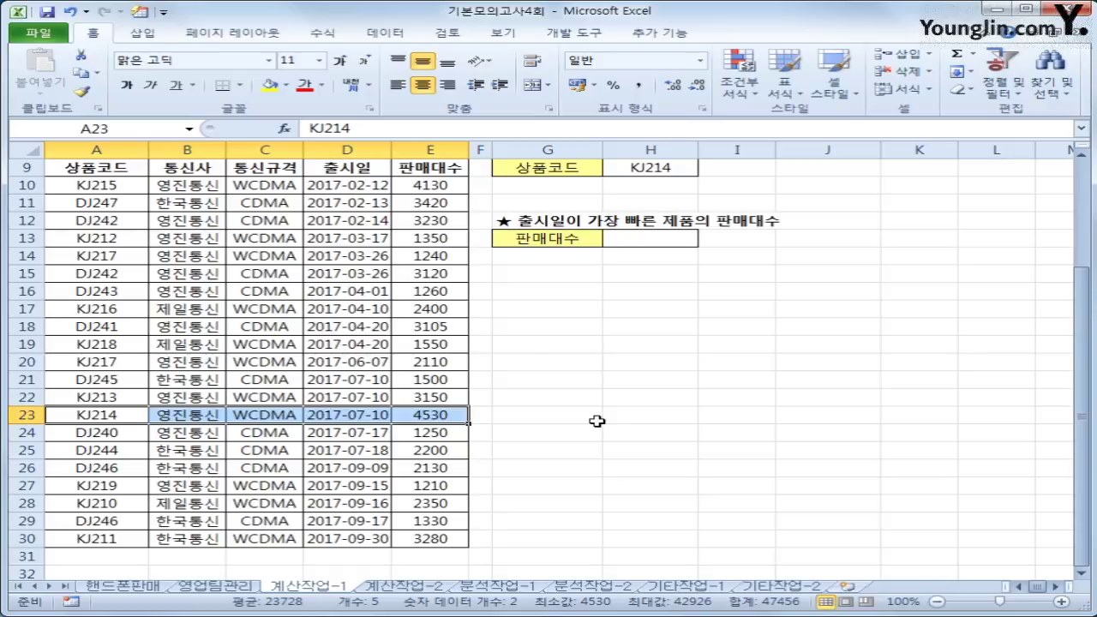
click(426, 184)
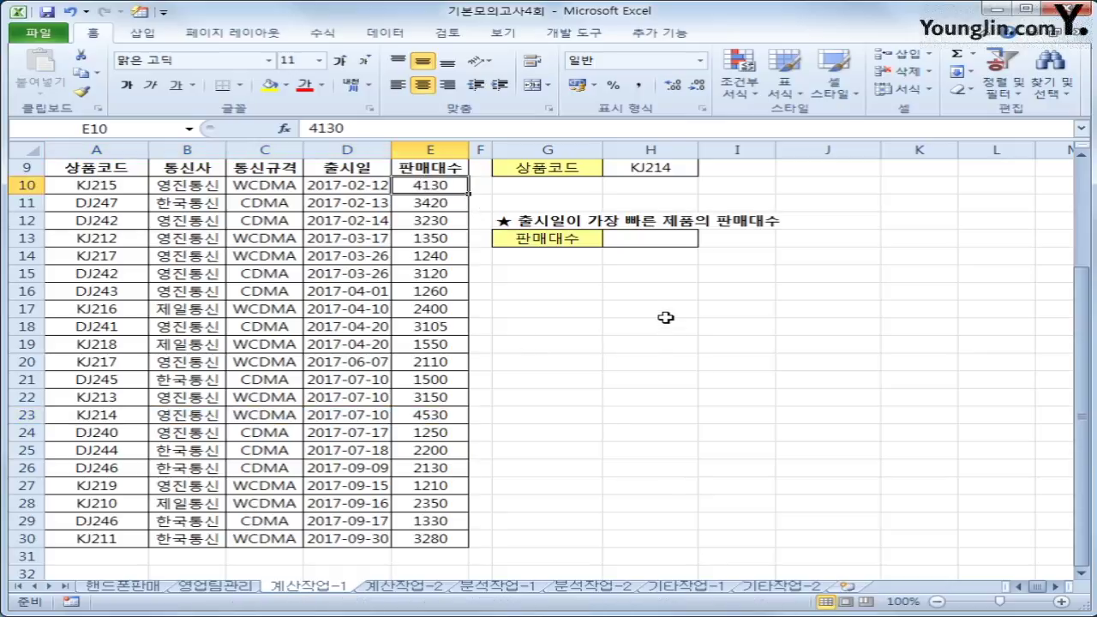
drag(426, 414, 58, 413)
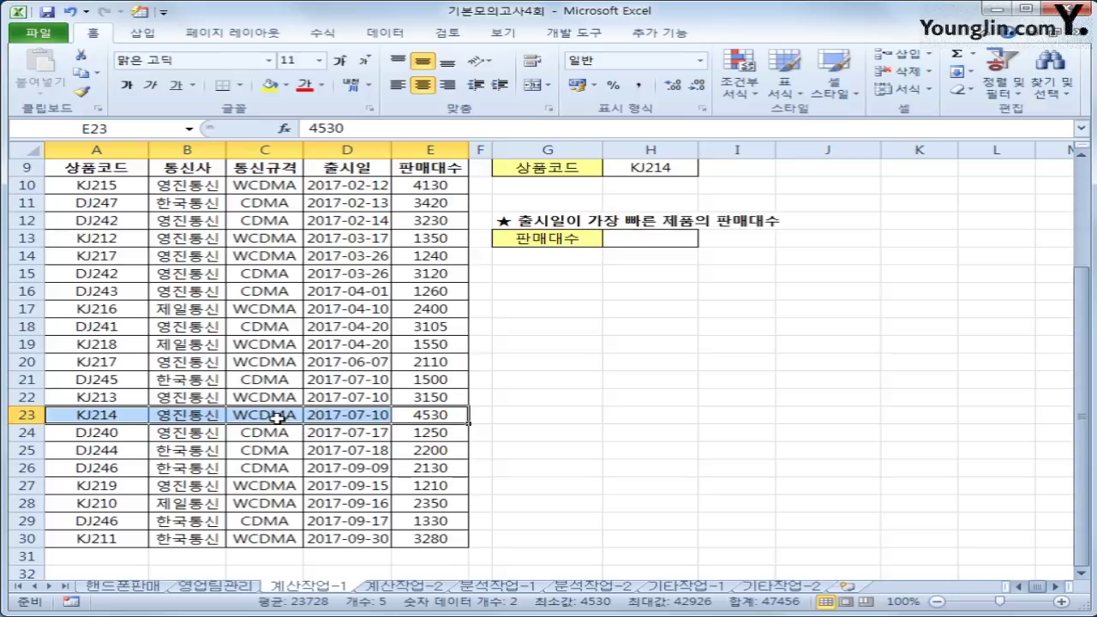
- In H13, start a VLOOKUP formula with MIN(D10:D30), the earliest 출시일, as the lookup value
scroll(630, 325, up, 2)
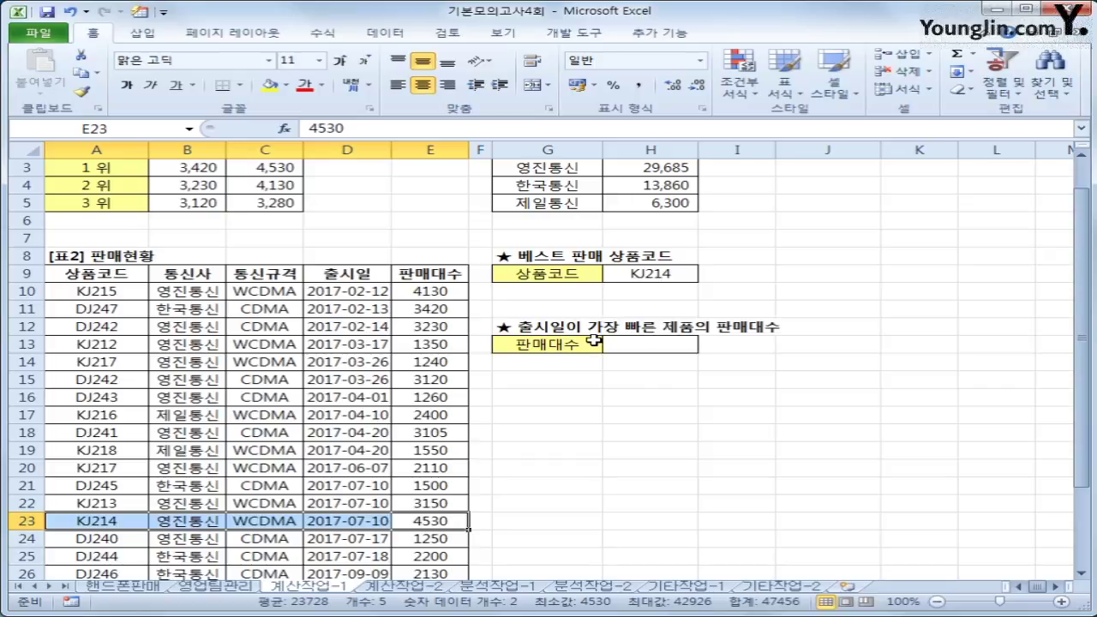
click(652, 349)
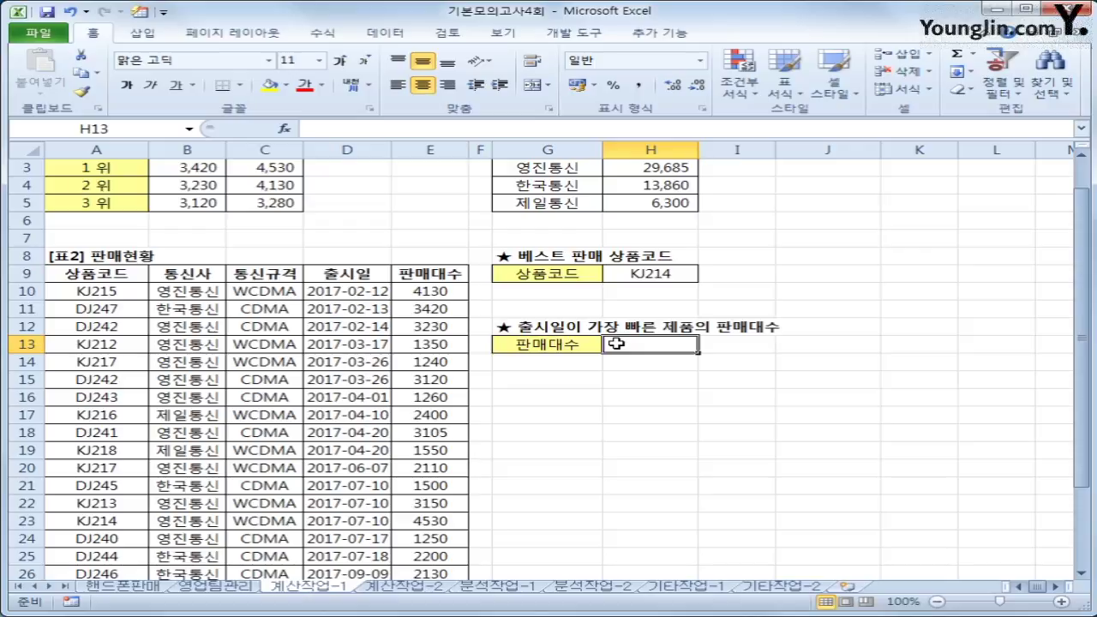
text(=vl)
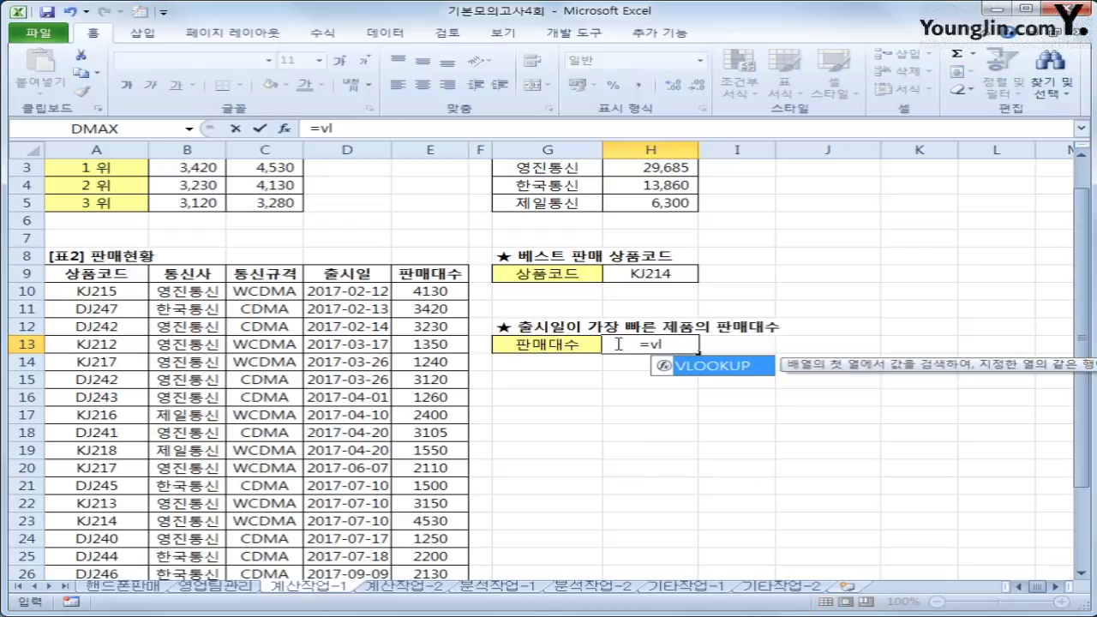
key(Tab)
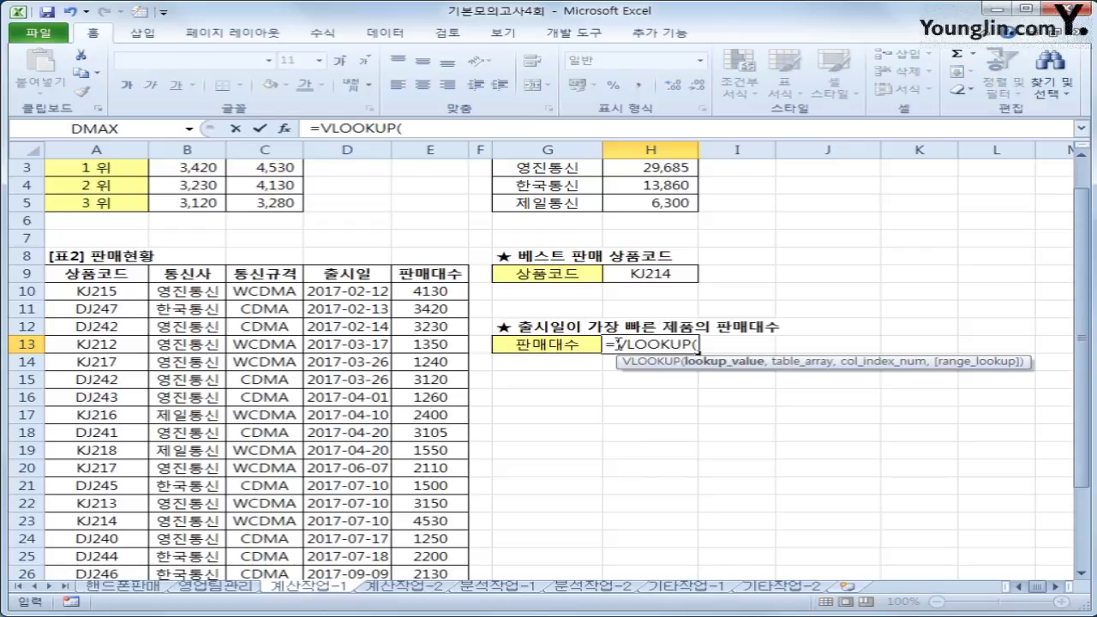
text(min()
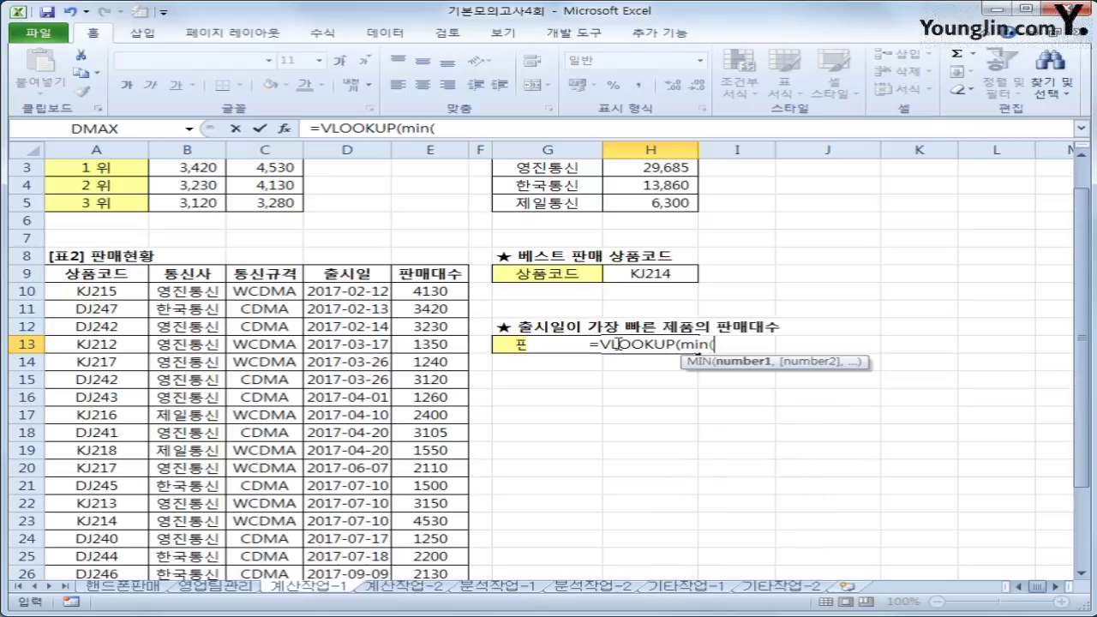
drag(369, 294, 369, 541)
text(),)
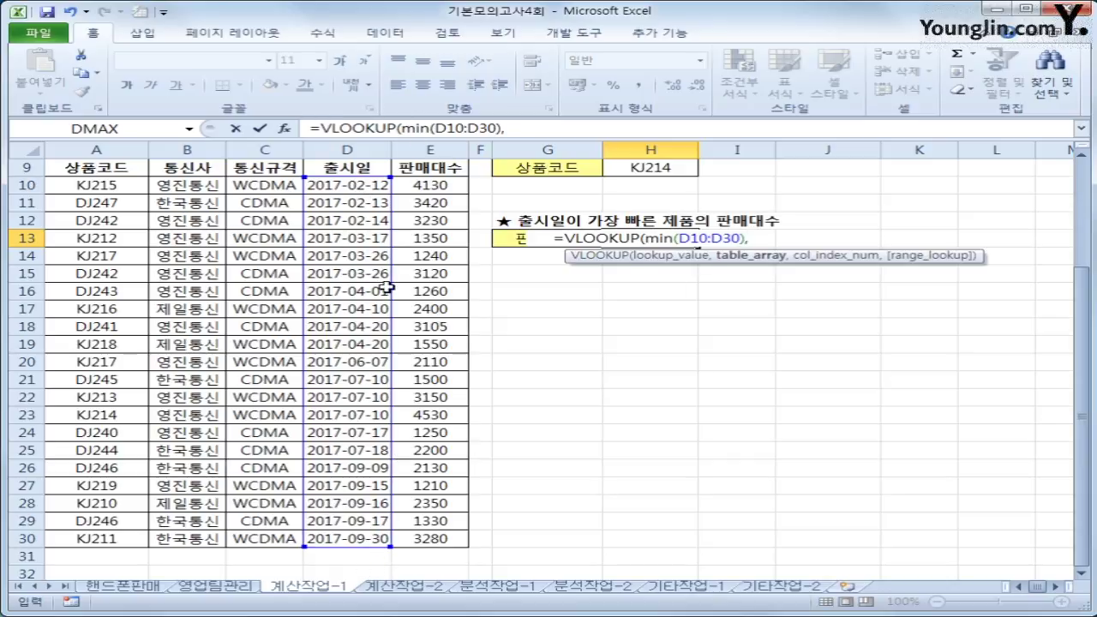
- Complete the H13 VLOOKUP with table array D10:E30, column index 2 and exact match 0, and enter the formula
drag(364, 184, 435, 536)
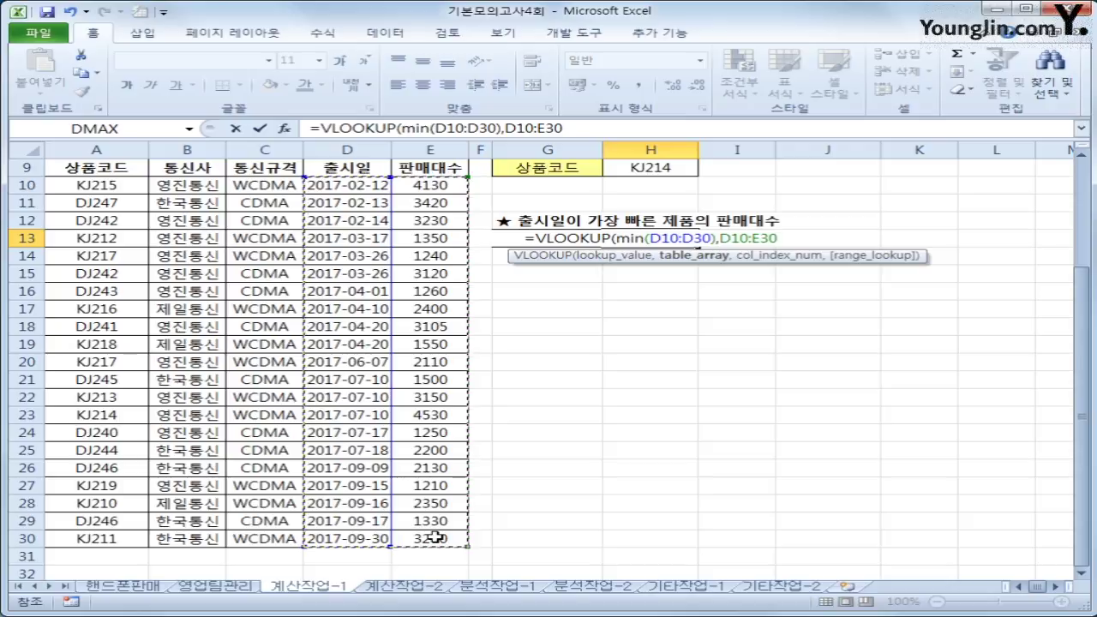
text(,)
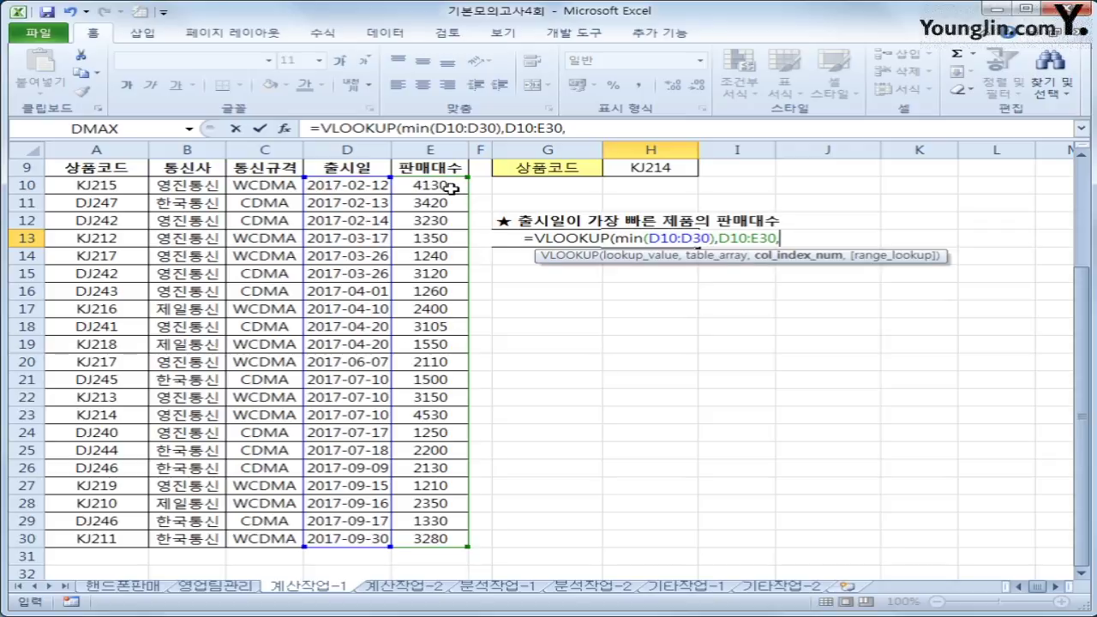
text(2)
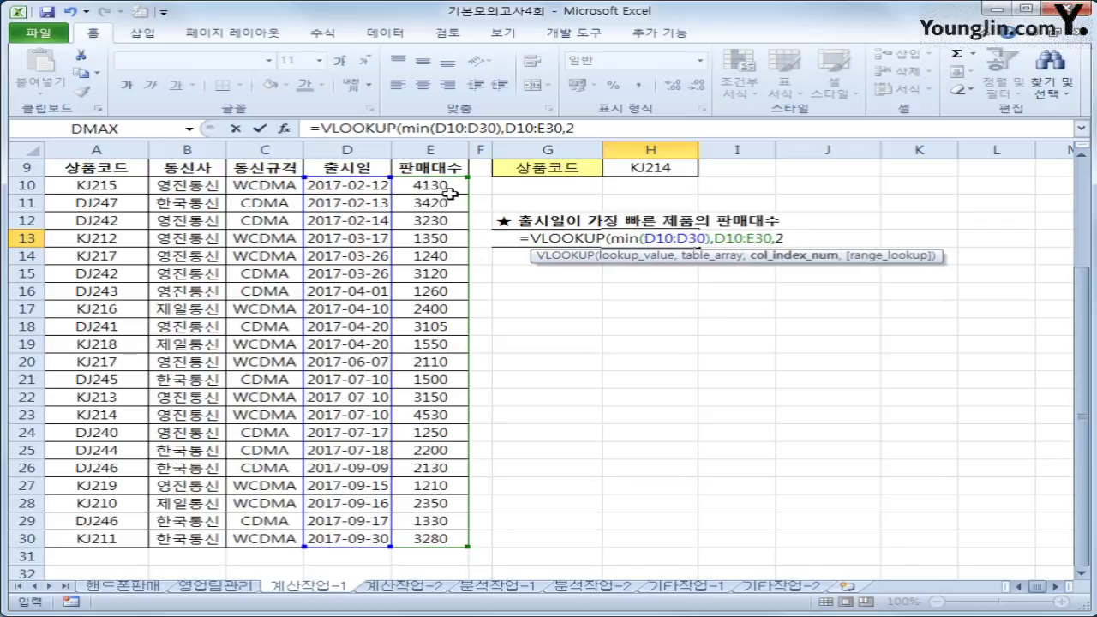
text(,0)
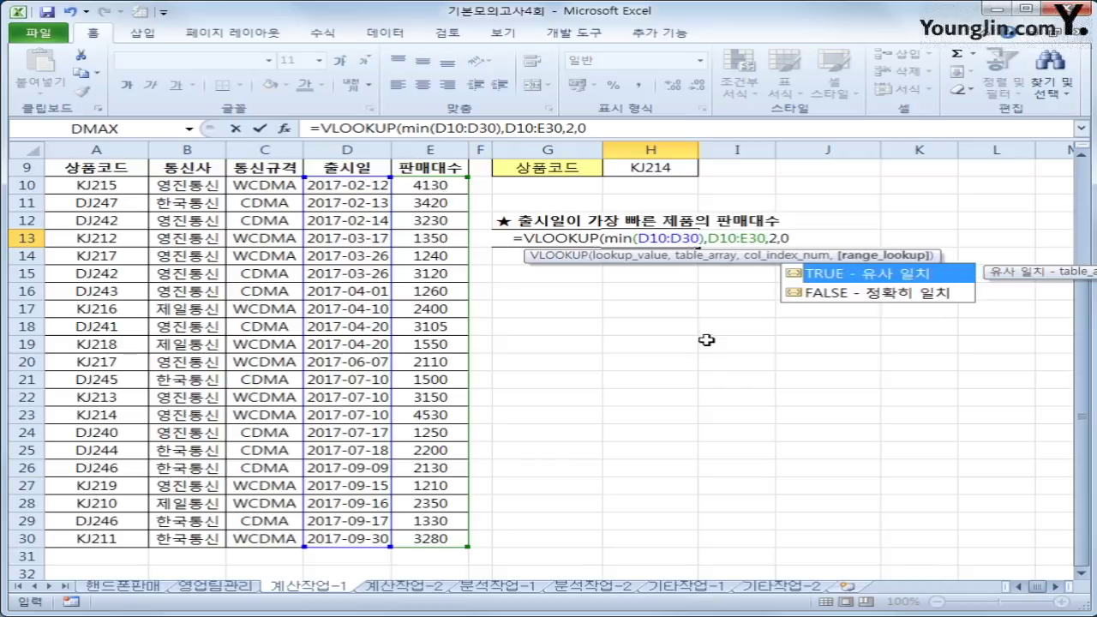
text())
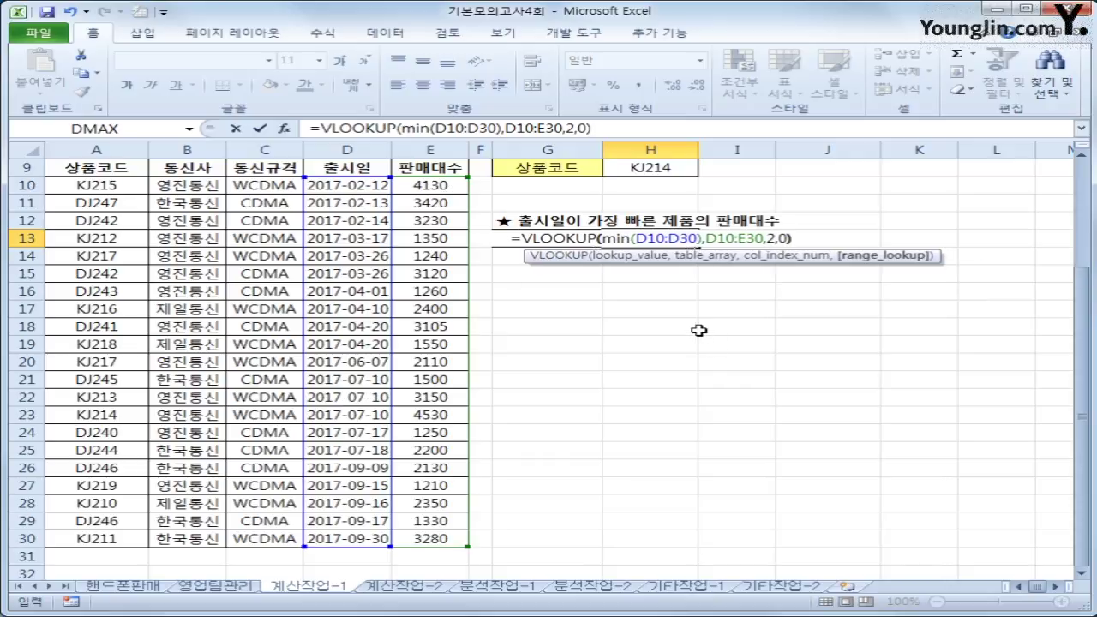
key(Return)
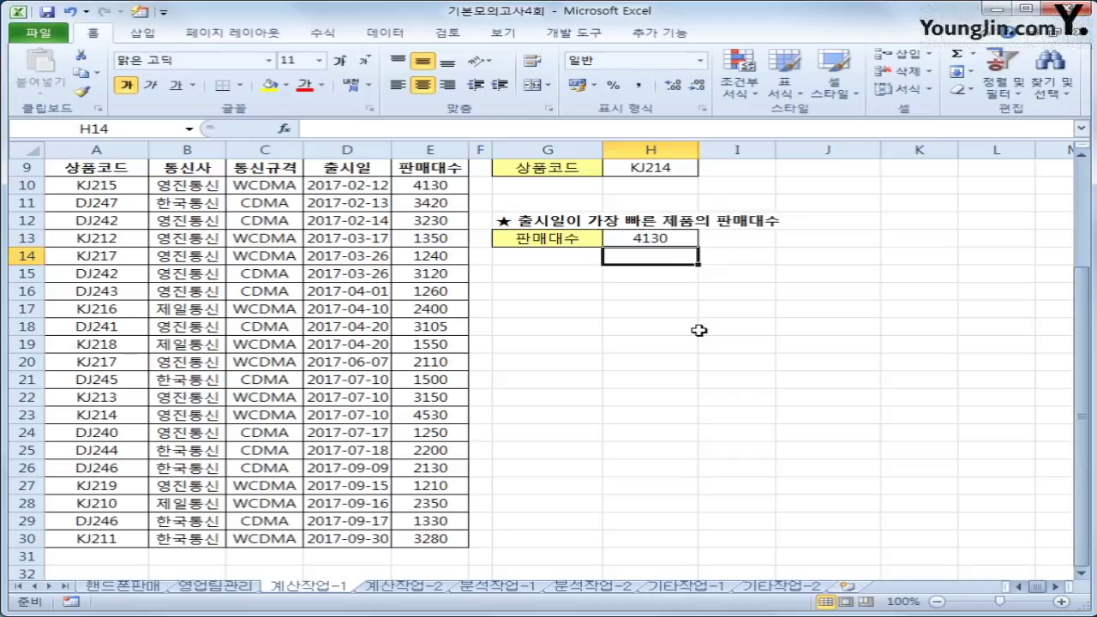
click(679, 239)
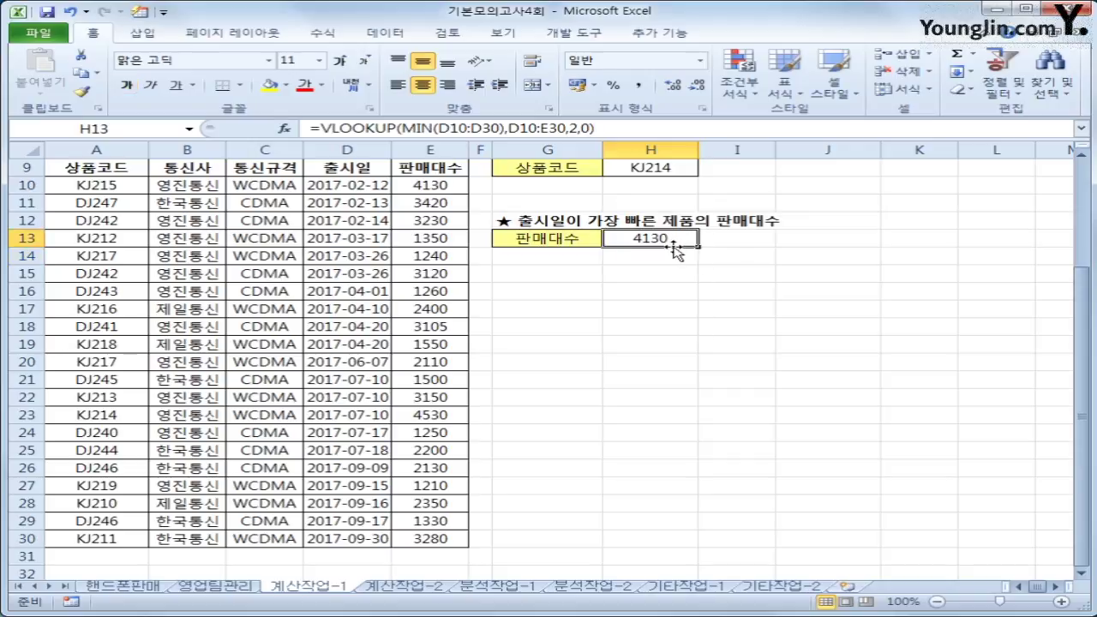
scroll(677, 250, up, 3)
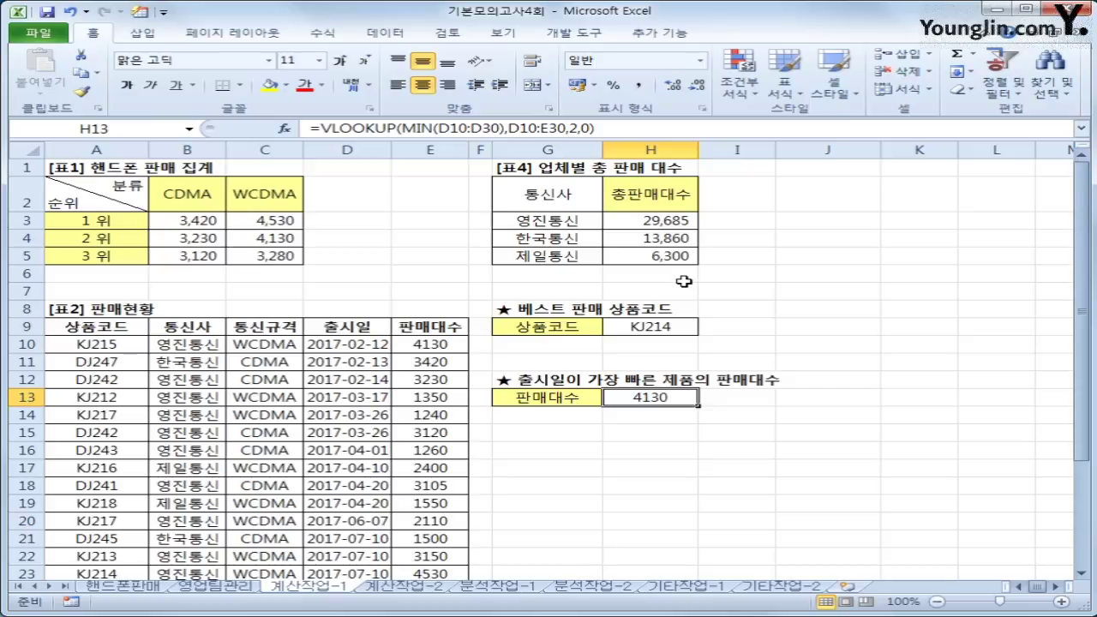
- On the 계산작업-2 sheet, select 합격여부 cell E4 and insert a new module in the Visual Basic editor
click(403, 588)
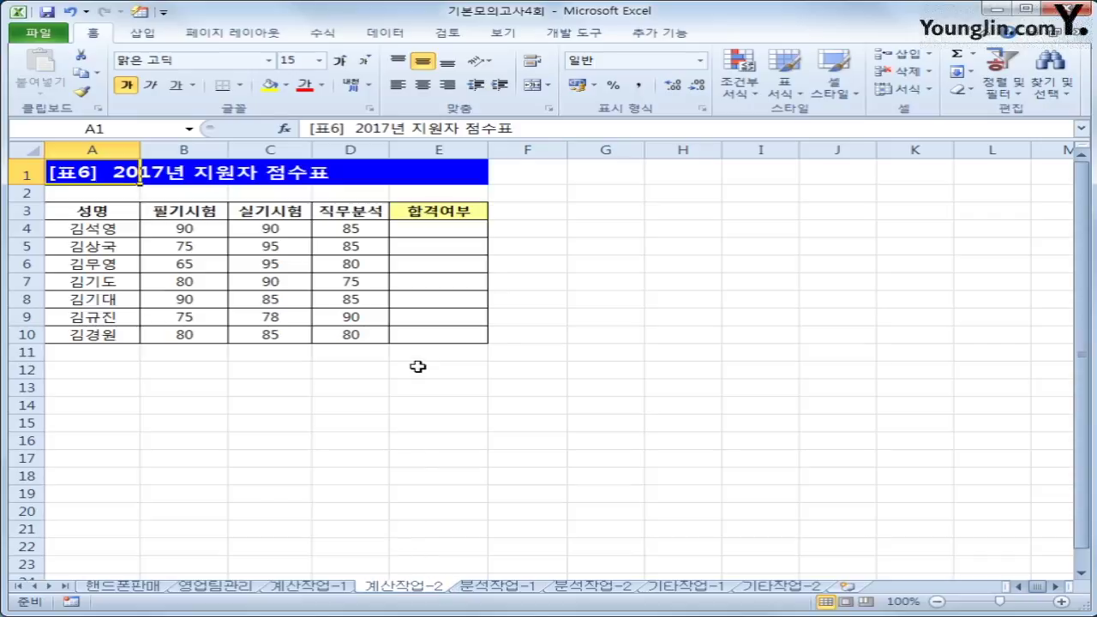
click(442, 228)
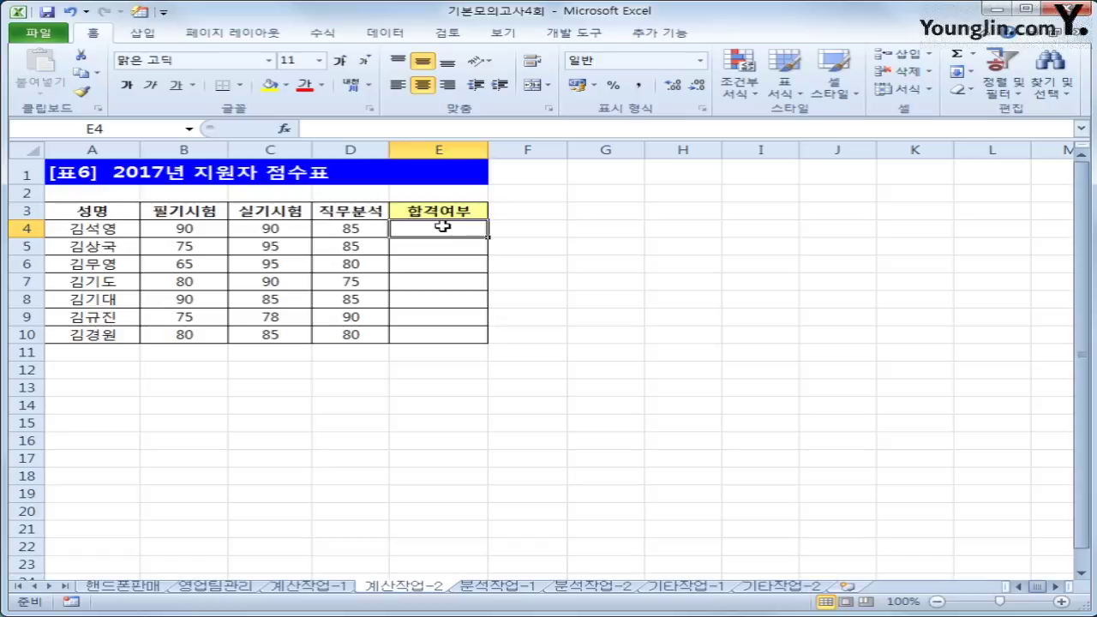
click(572, 32)
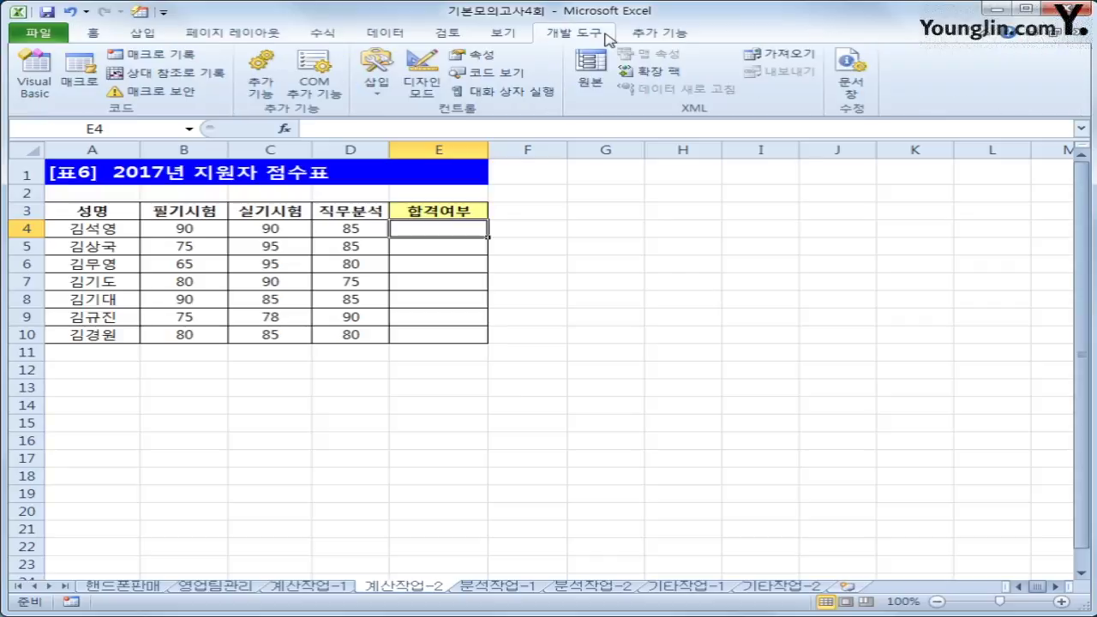
click(44, 96)
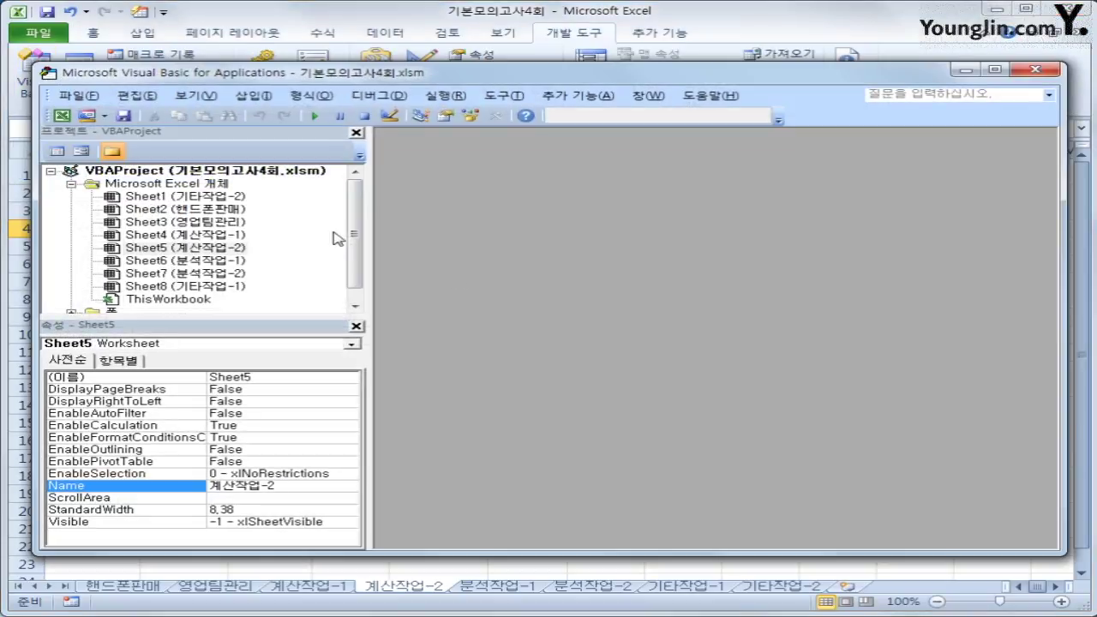
click(246, 103)
click(266, 152)
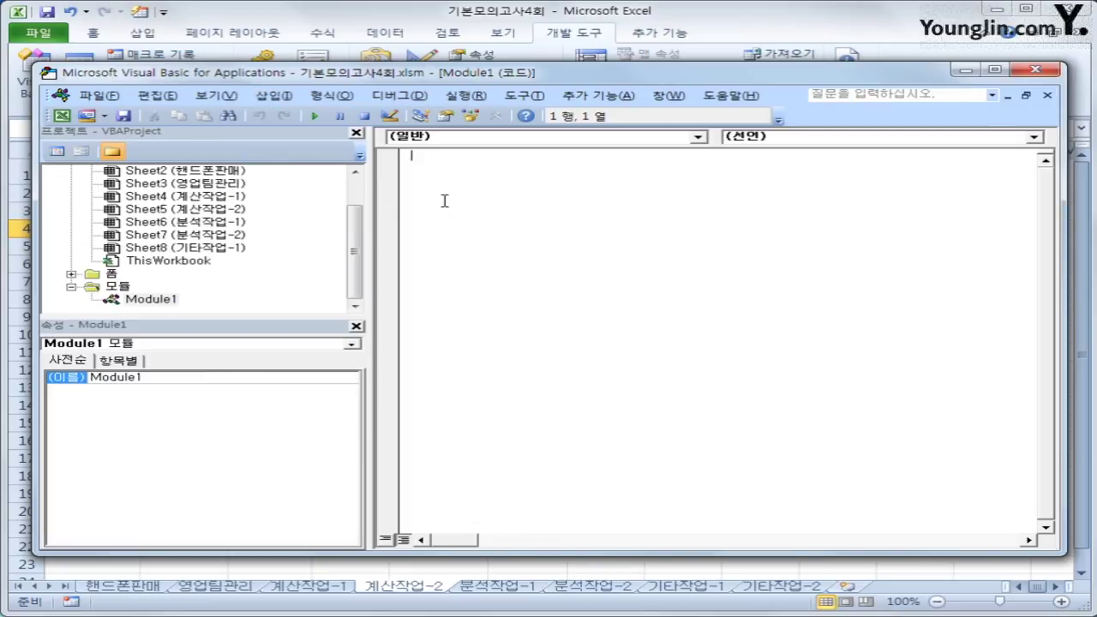
- Declare the public function fn합격 with the arguments 필기시험, 실기시험 and 직무분석
text(public function )
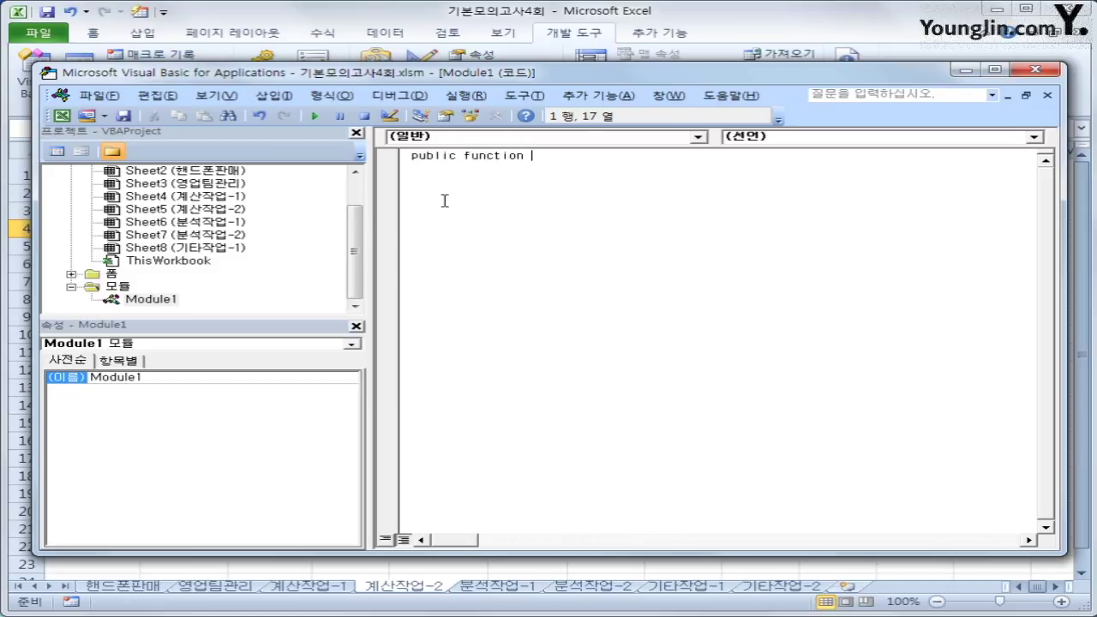
text(fn합격(필기시험, )
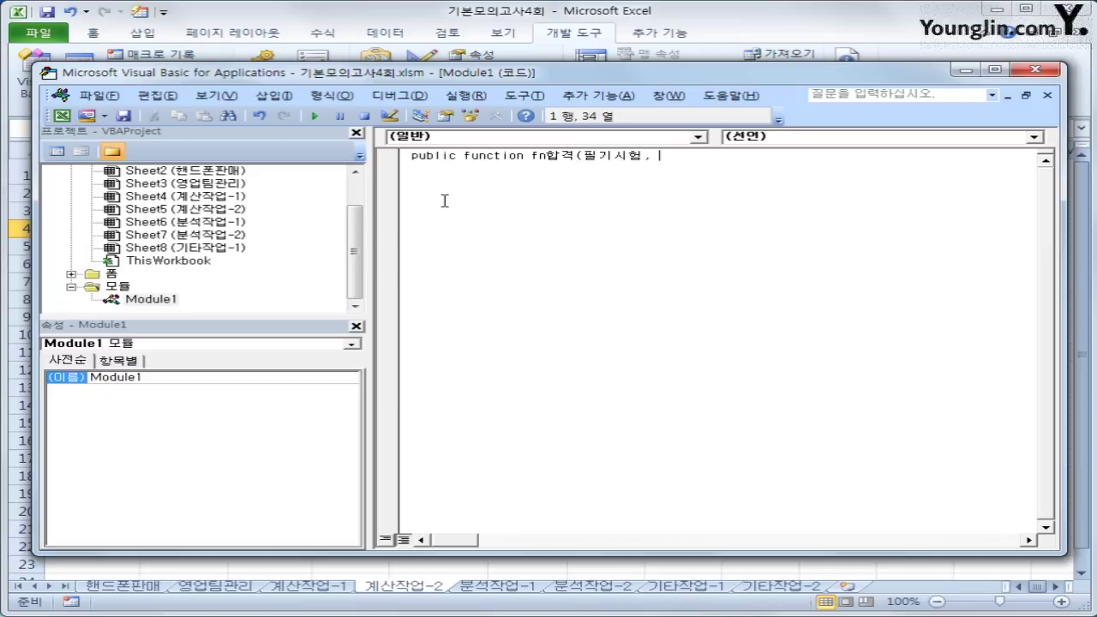
text(실기시험, )
text(직무분석))
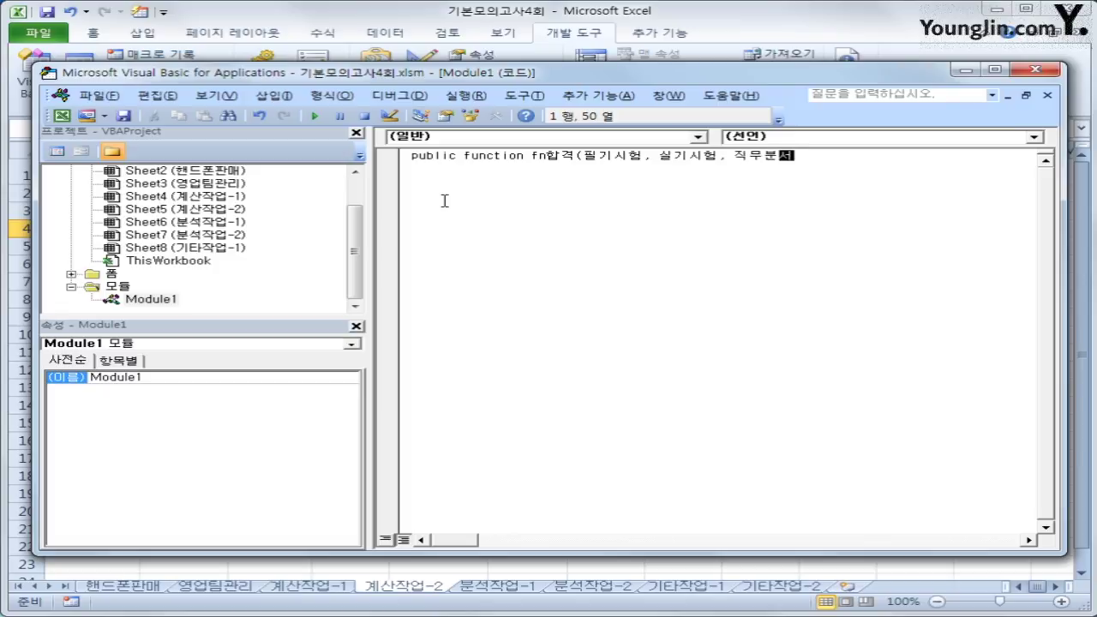
key(Return)
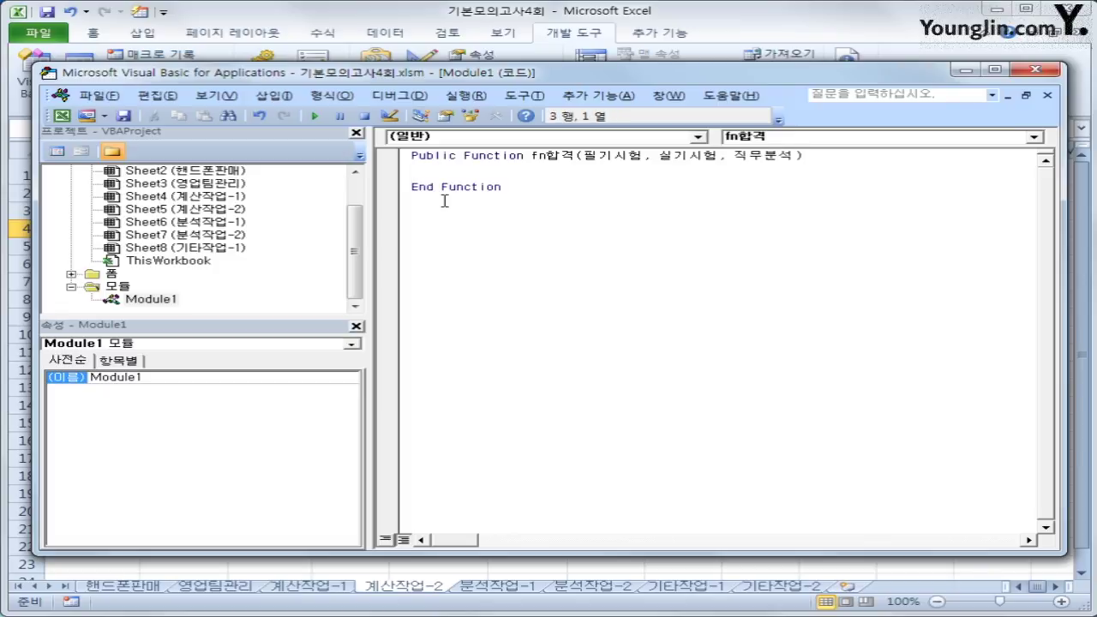
- Inside fn합격, begin an indented If condition with 직무분석>=80 and (필기시험 + 실기시험)
key(Tab)
text(if 직무분석)
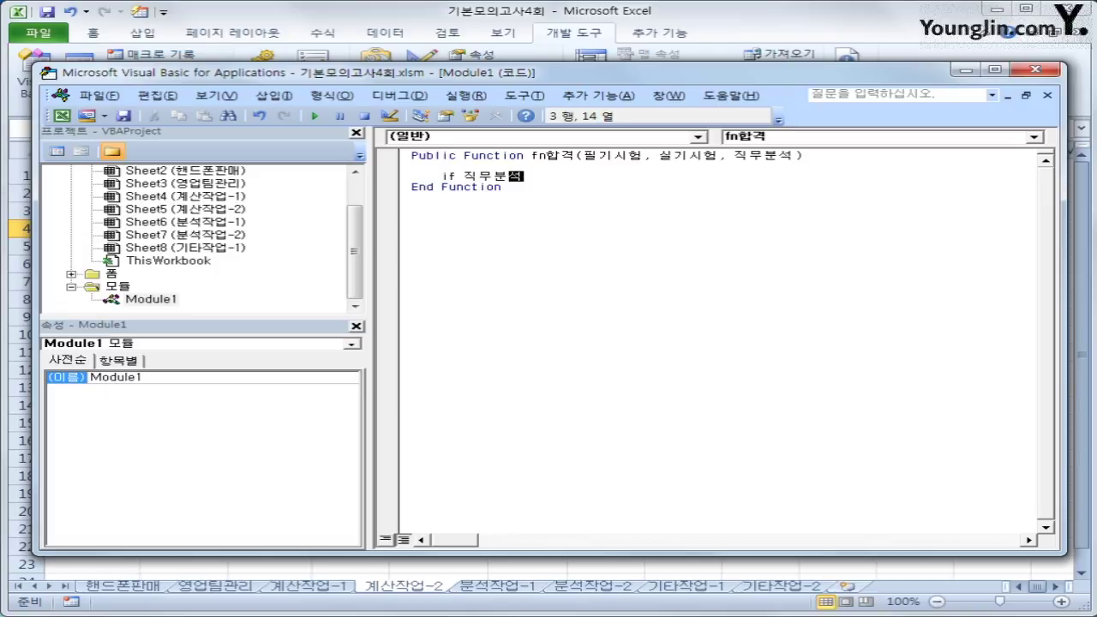
text(>=80 and)
text(()
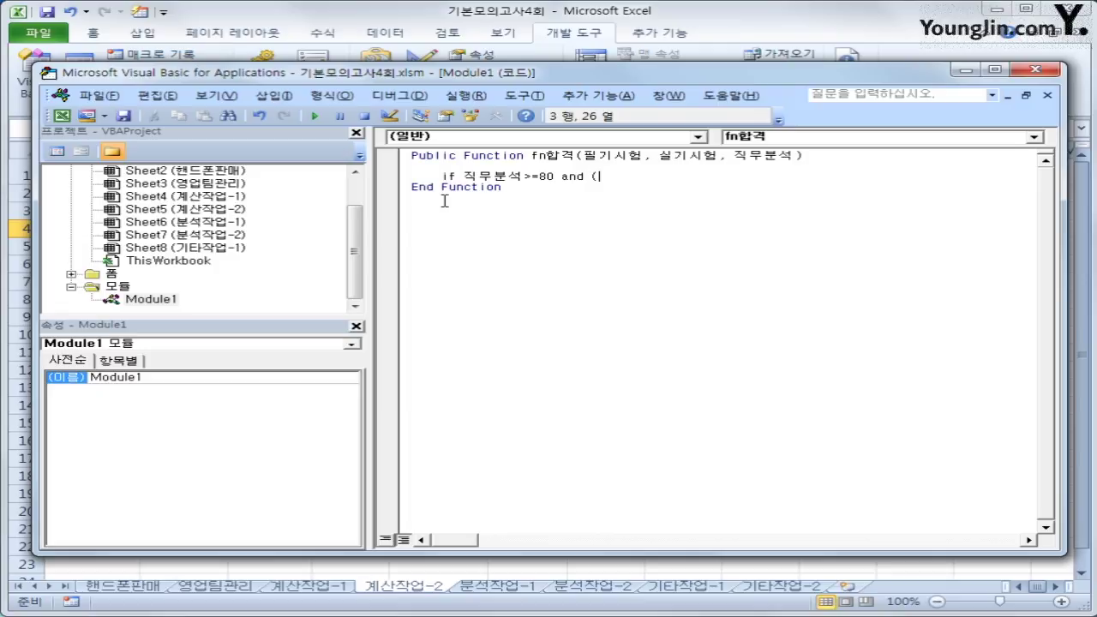
text(실)
key(BackSpace)
key(BackSpace)
text(필기시험 + 실기시험 ))
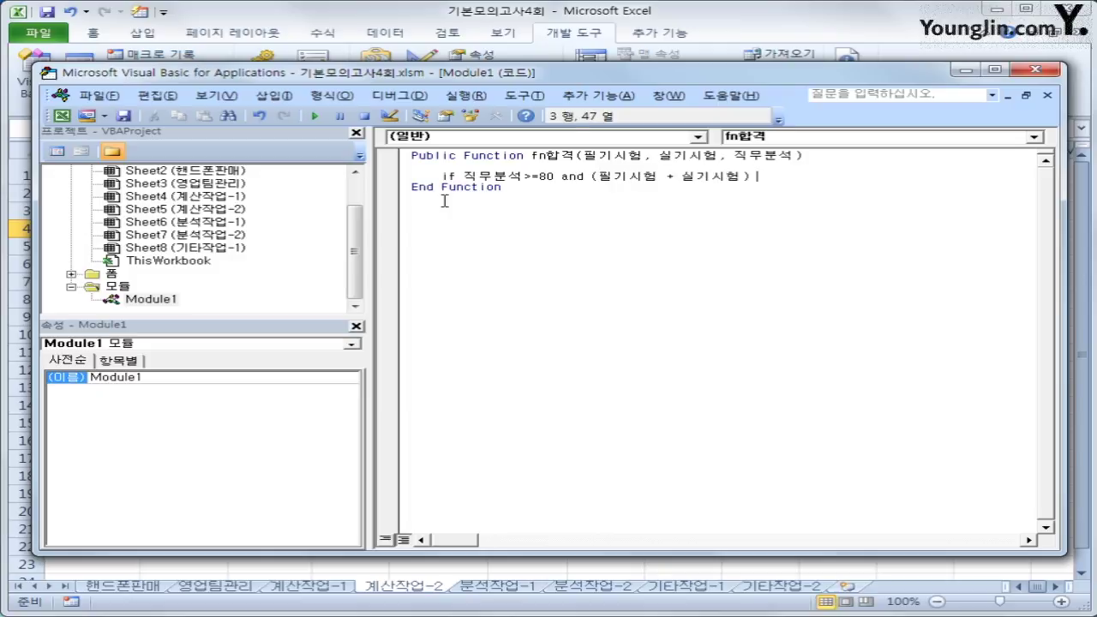
- Finish the If line by dividing the exam sum by 2, requiring >= 80, and adding Then
text( /2)
text( >=)
text(80 소)
key(BackSpace)
key(BackSpace)
text(then)
key(Return)
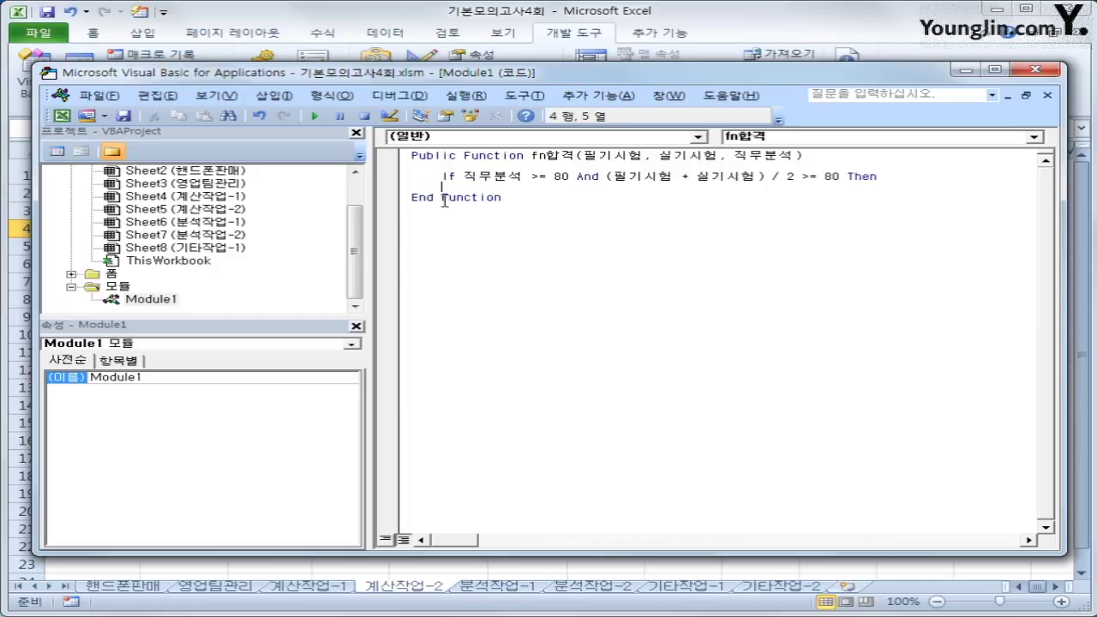
- Examine the averaging expression (필기시험 + 실기시험) / 2 in the If line by highlighting it
key(Up)
key(Right)
key(Right)
key(Right)
key(Right)
key(Right)
key(Right)
key(Right)
key(Right)
key(Right)
key(Right)
key(Right)
key(Right)
key(Right)
key(Right)
key(Right)
key(Right)
key(Right)
key(Right)
key(Right)
key(Right)
key(Right)
key(Right)
key(shift+Right)
key(shift+Right)
key(shift+Right)
key(shift+Right)
key(shift+Right)
key(shift+Right)
key(shift+Right)
key(shift+Right)
key(shift+Right)
key(shift+Right)
key(shift+Right)
key(shift+Right)
key(shift+Right)
key(shift+Right)
key(shift+Right)
key(shift+Right)
key(shift+Right)
key(shift+Right)
key(shift+Right)
key(shift+Right)
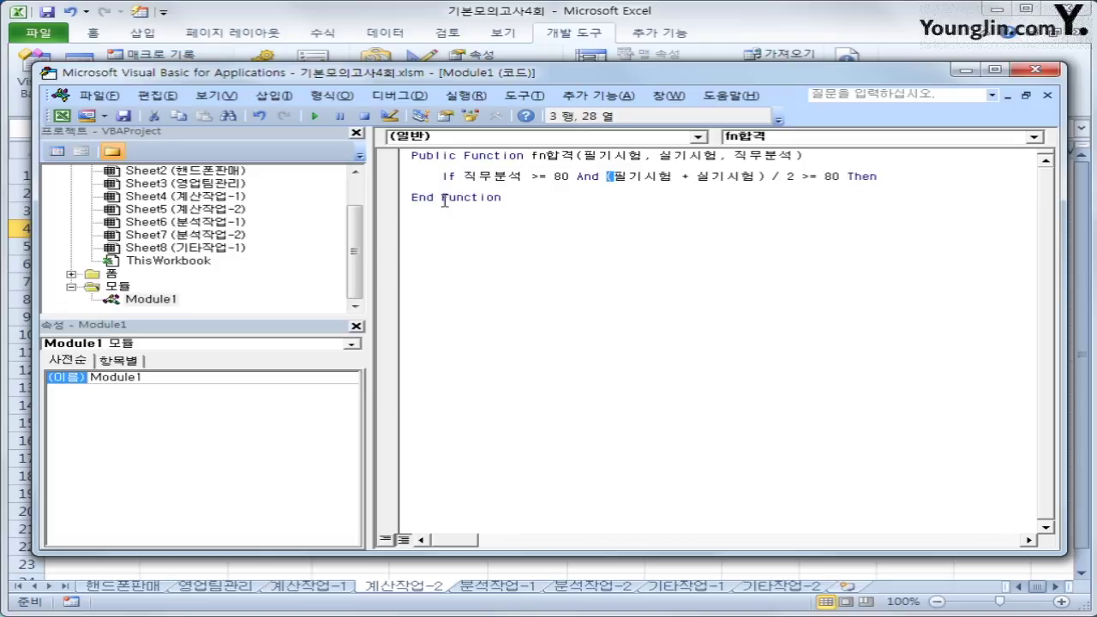
key(shift+Right)
key(shift+Right)
key(shift+Right)
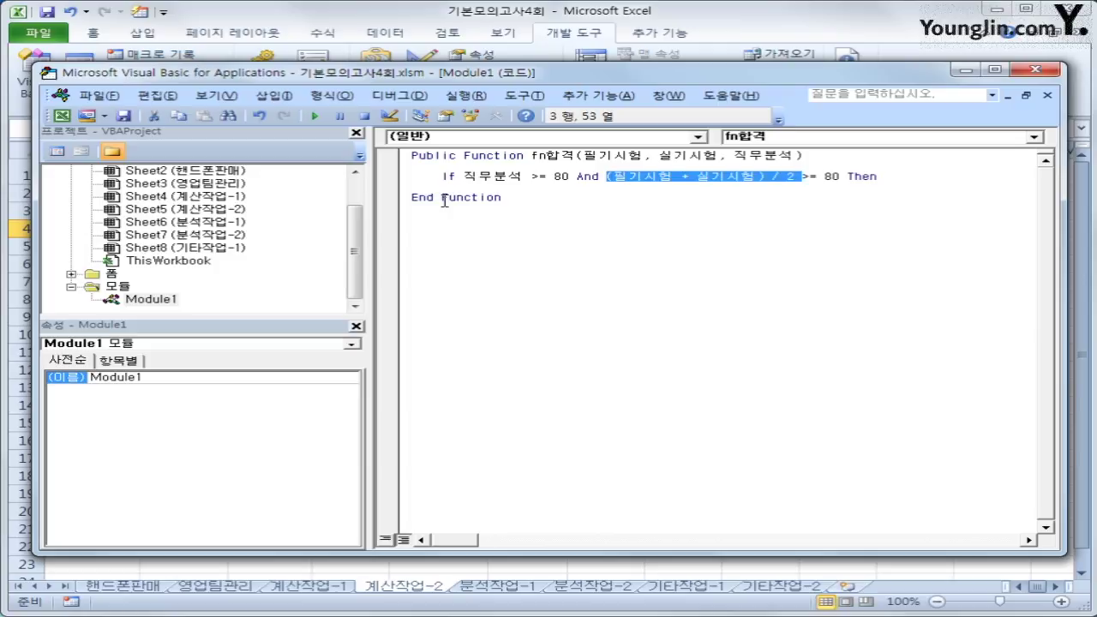
click(444, 200)
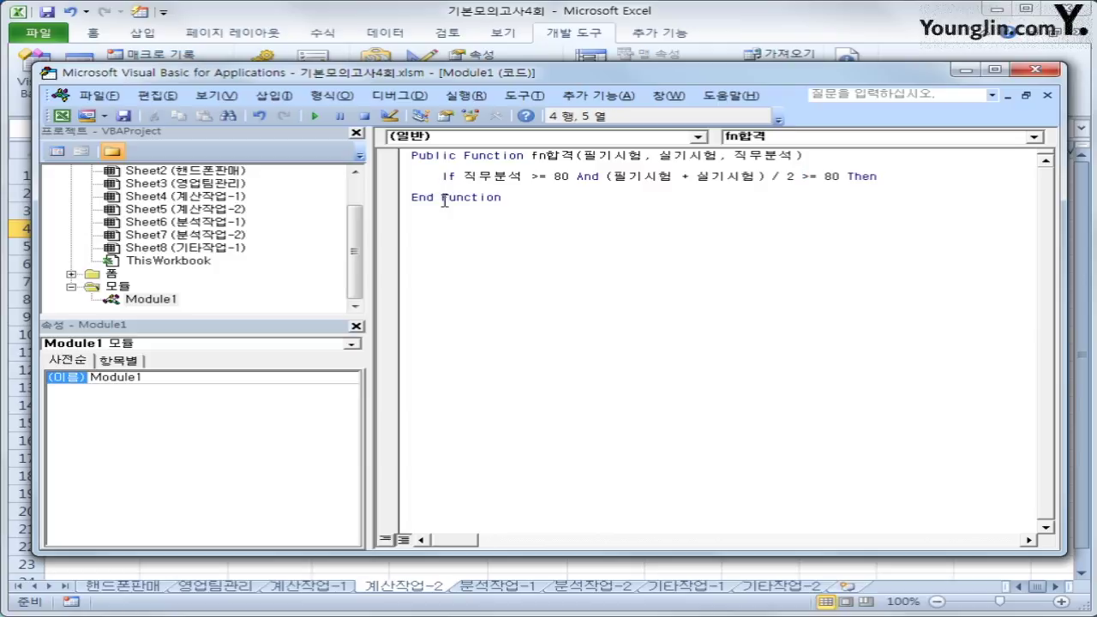
- Under the If line, add the indented statement fn합격 = "합격"
key(Right)
key(Right)
key(Right)
key(Right)
text(fn합격 )
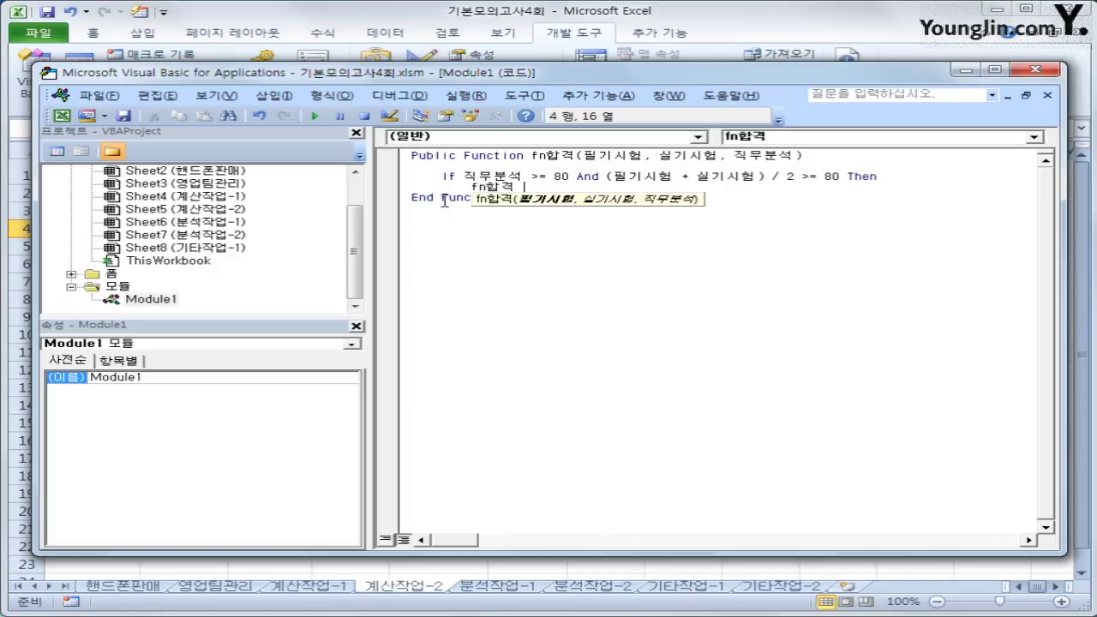
text(= ")
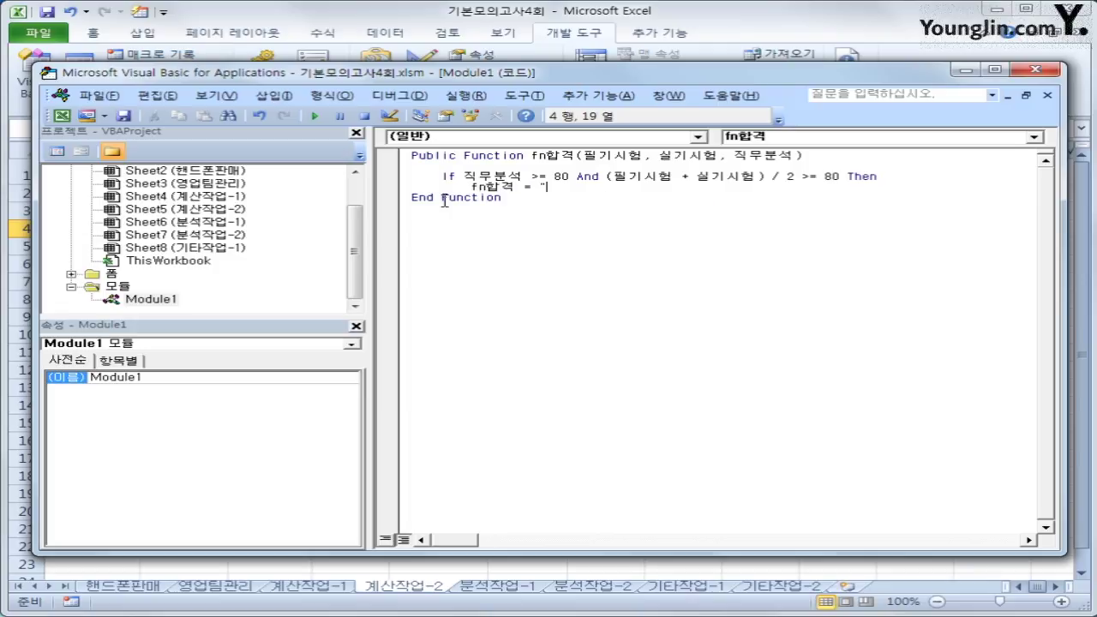
text(합격")
key(Return)
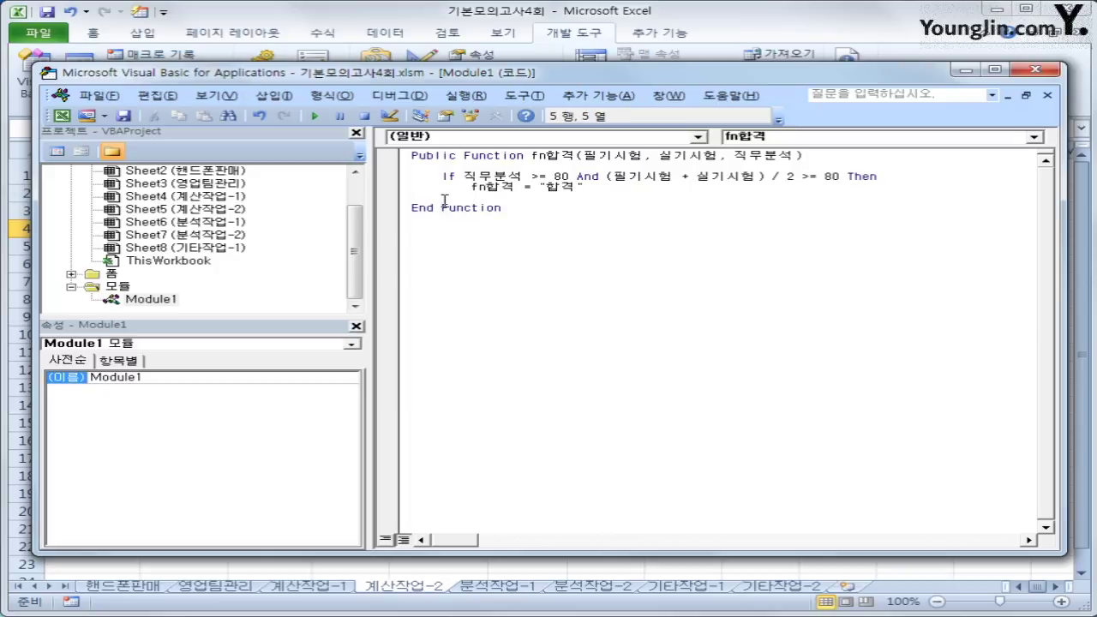
- Add an Else branch with the indented statement fn합격 = "불합격"
text(Else)
key(Return)
key(Tab)
text(fn gk)
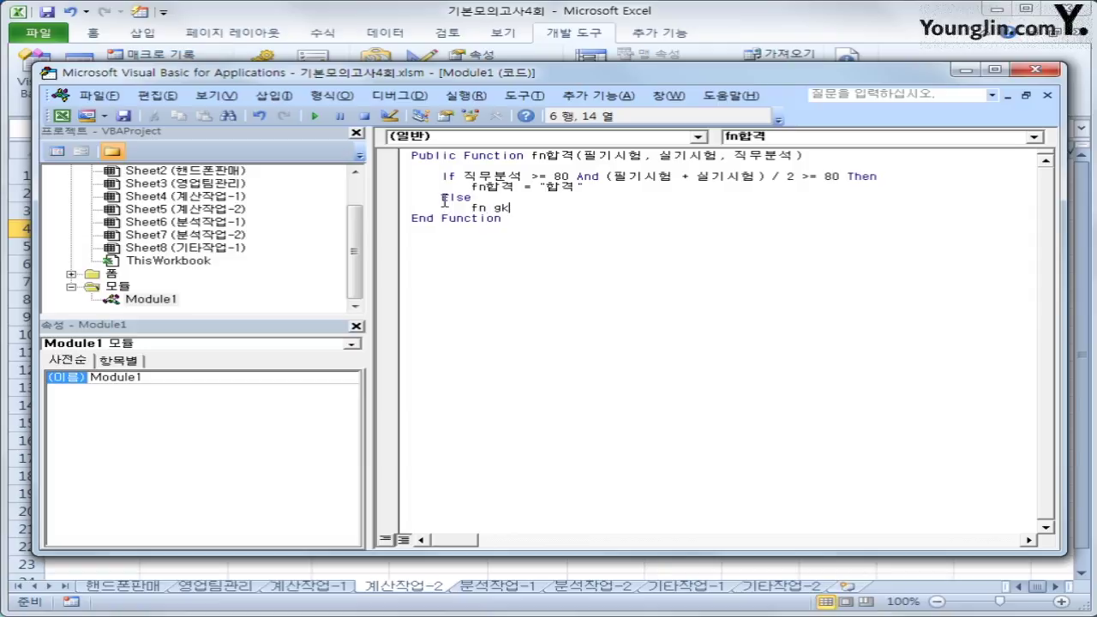
key(BackSpace)
key(BackSpace)
key(BackSpace)
text(합격 )
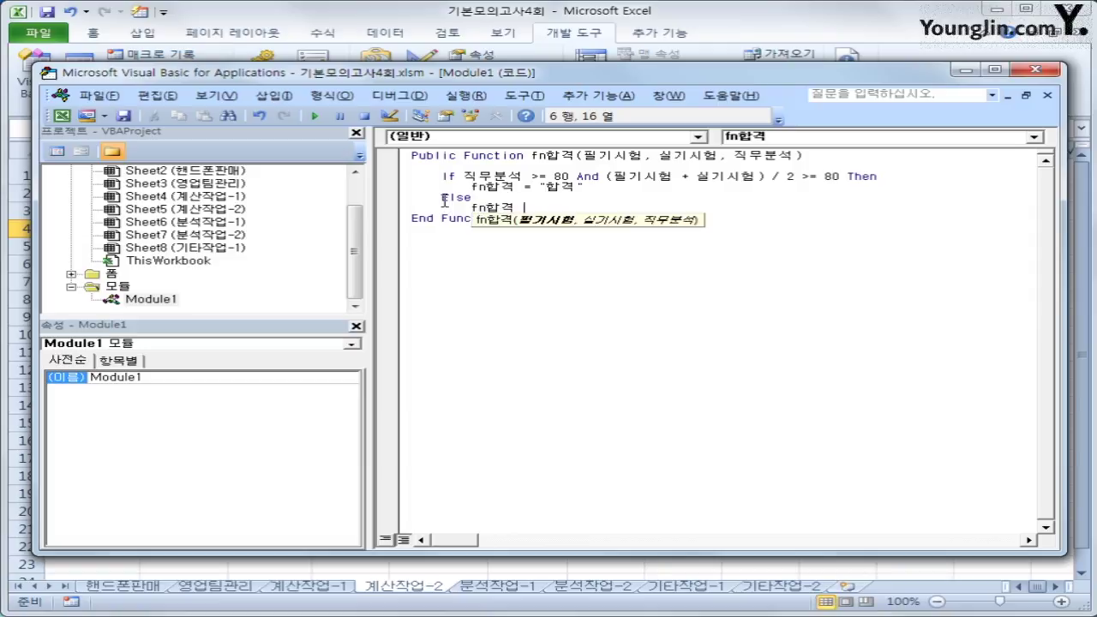
text(= "불)
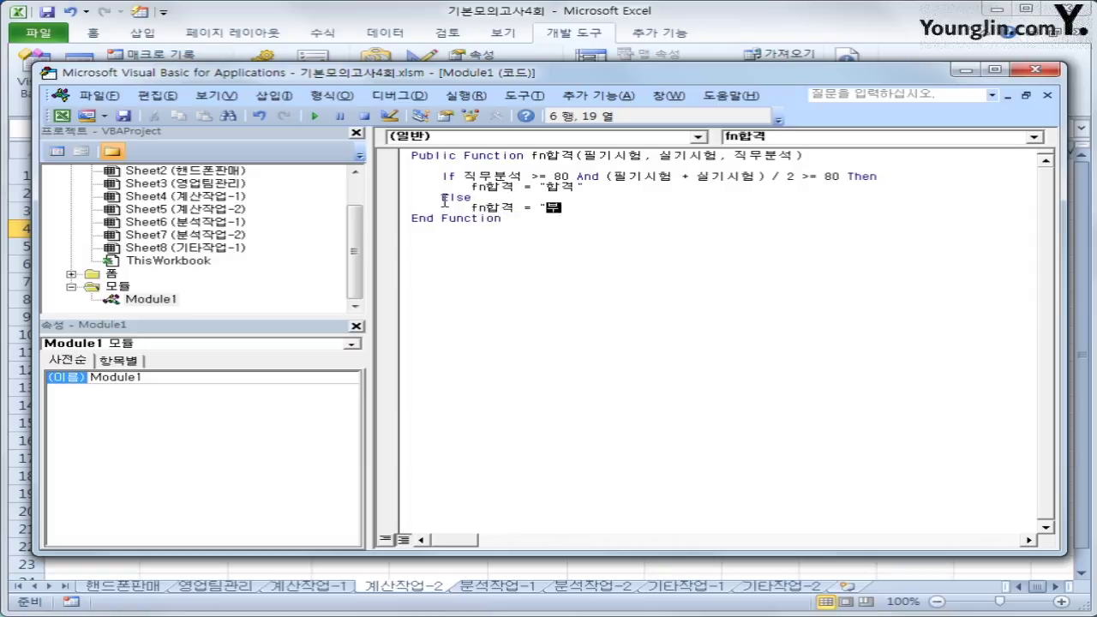
text(합격")
- Close the If block with End If at the same indentation as the If line
key(Return)
key(BackSpace)
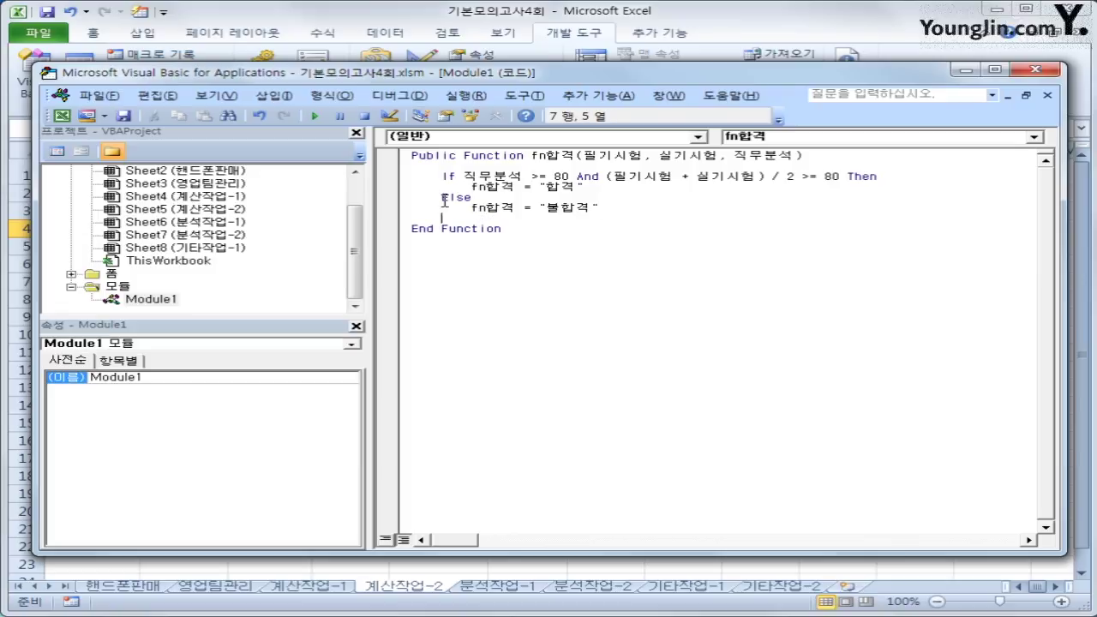
text(end if)
key(Return)
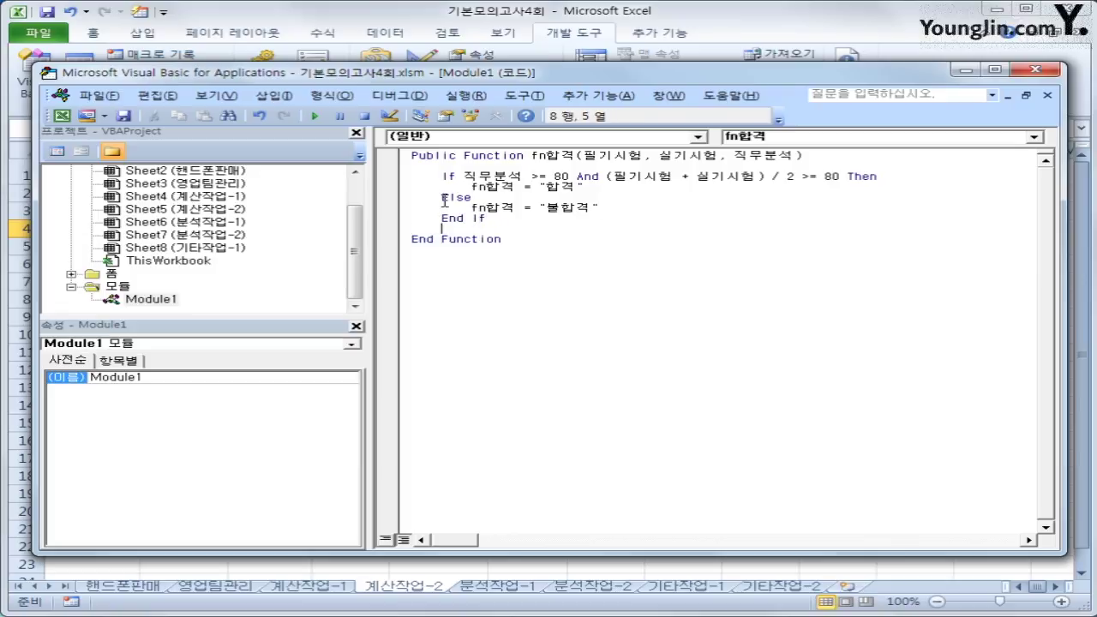
- Close the Visual Basic editor and insert the user-defined function fn합격 in cell E4
key(Up)
click(1048, 76)
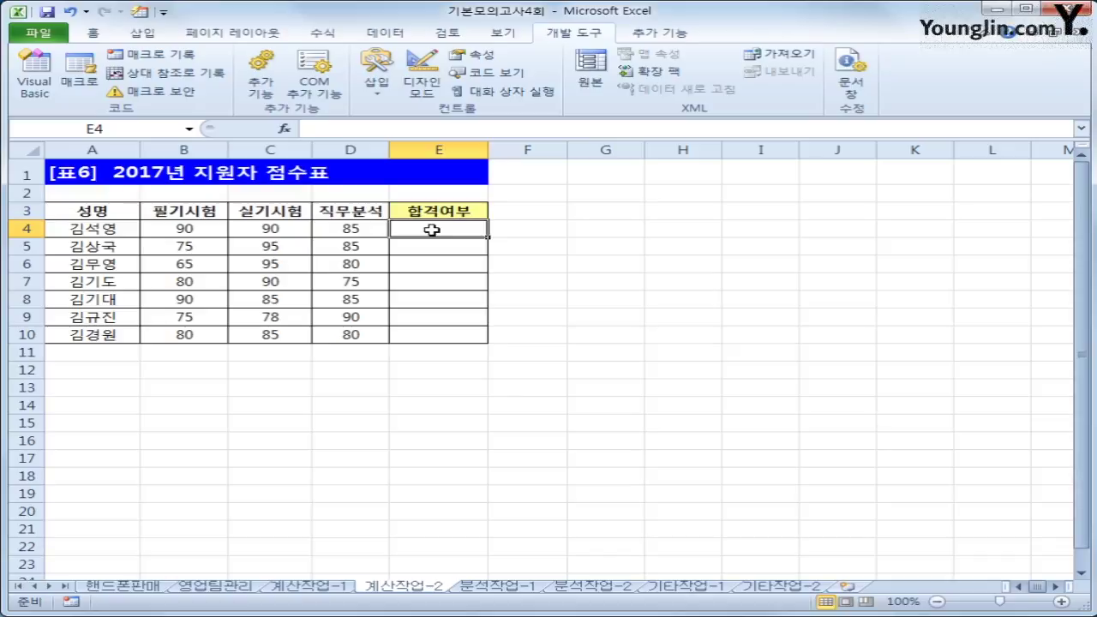
click(284, 129)
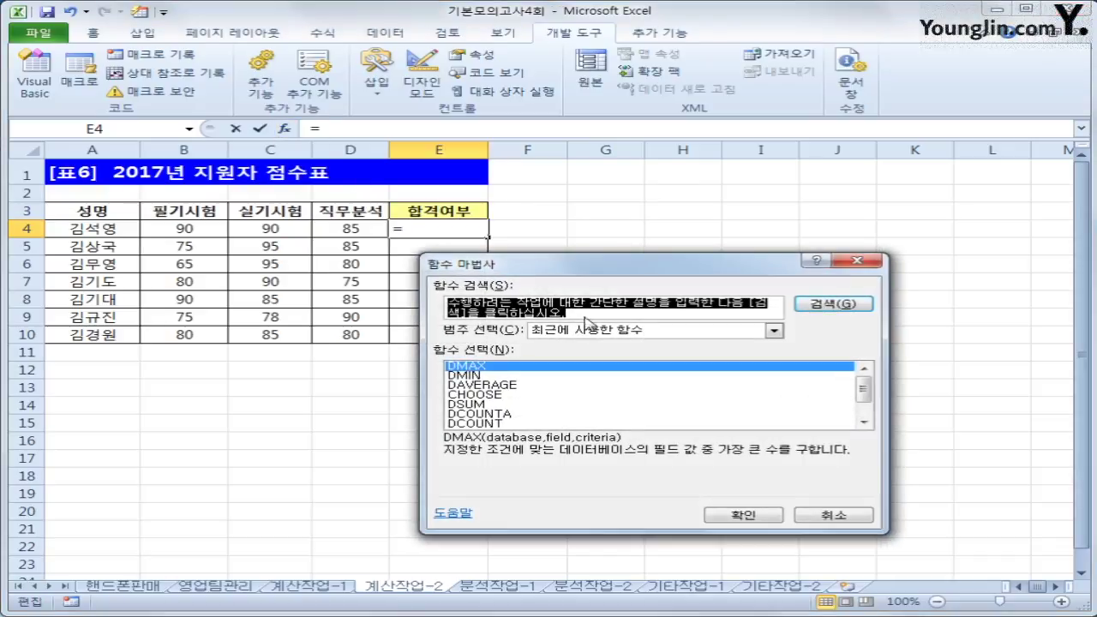
click(588, 329)
click(631, 454)
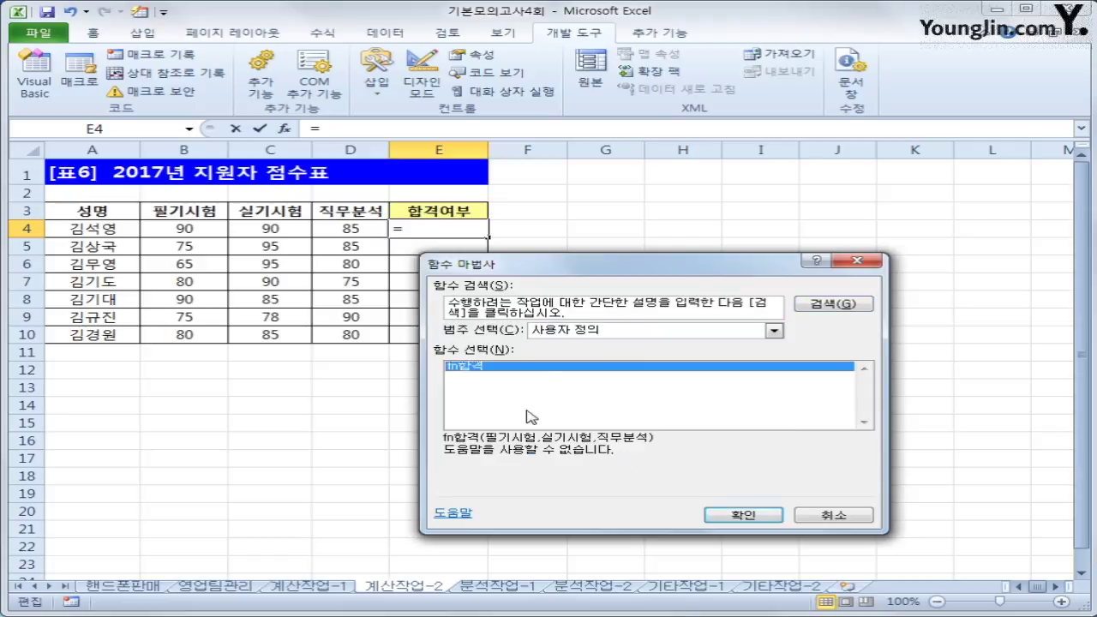
click(742, 514)
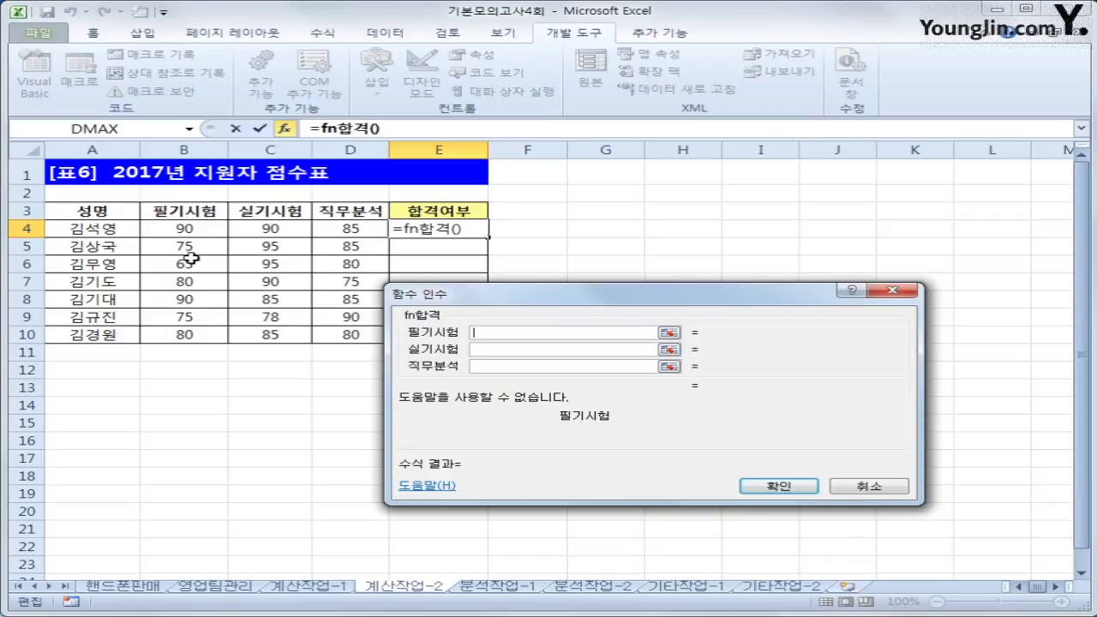
- Set the fn합격 arguments to B4, C4 and D4, and fill the formula down to E10
click(185, 230)
click(531, 349)
click(295, 234)
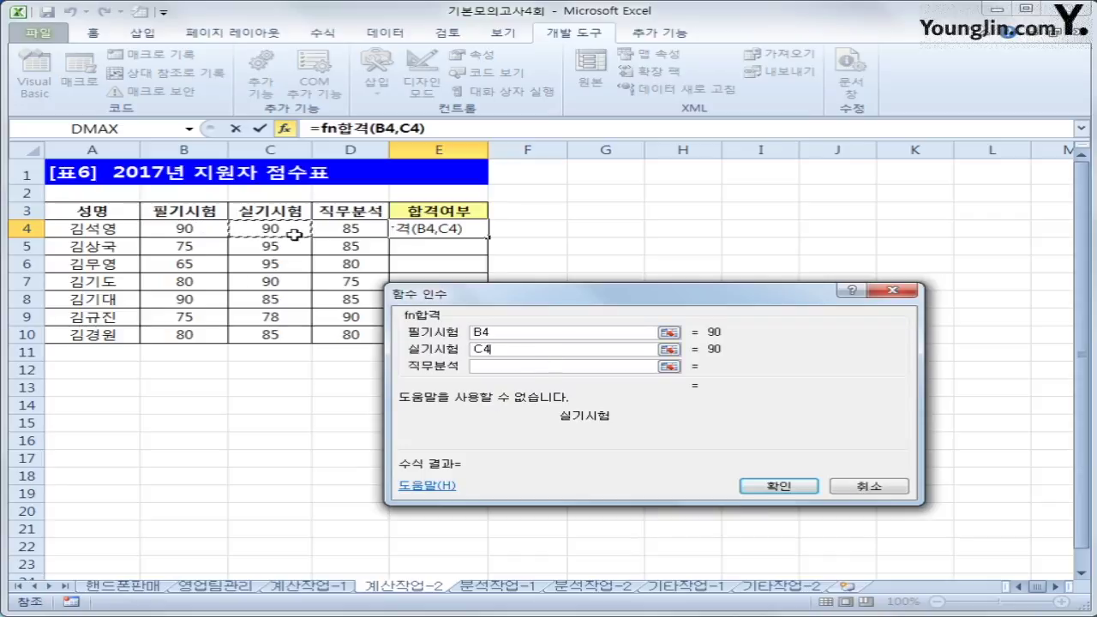
click(504, 367)
click(331, 230)
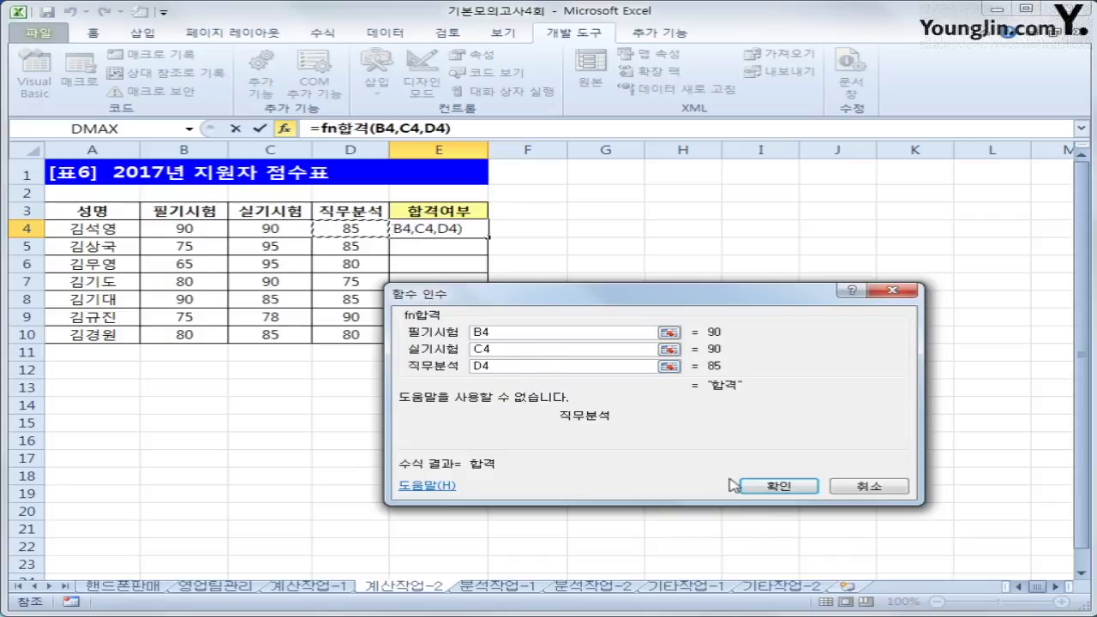
click(776, 487)
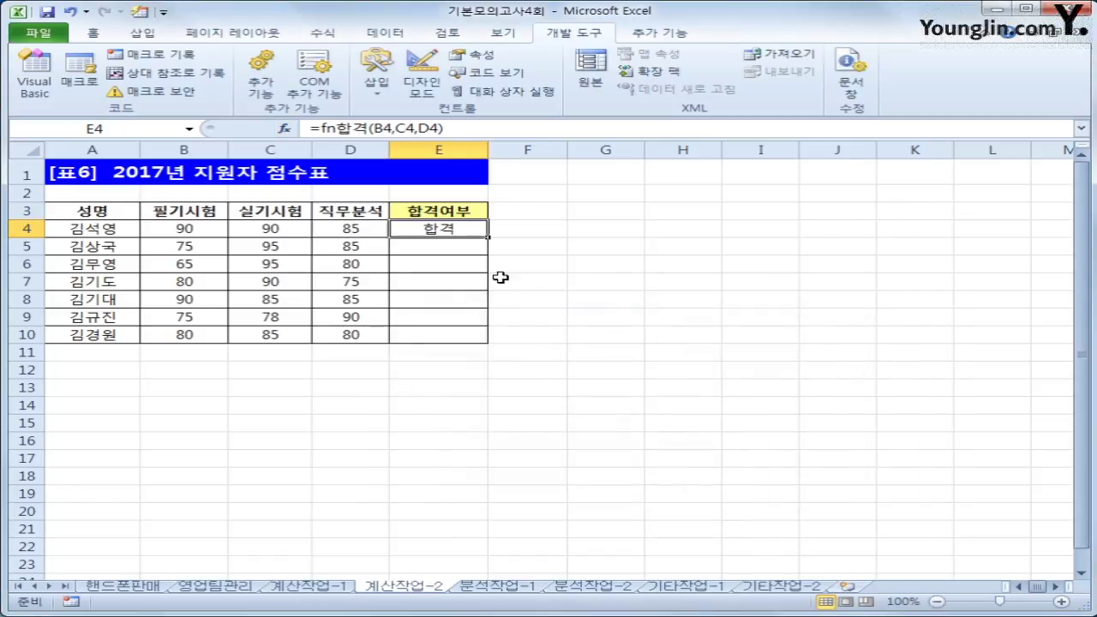
double_click(487, 237)
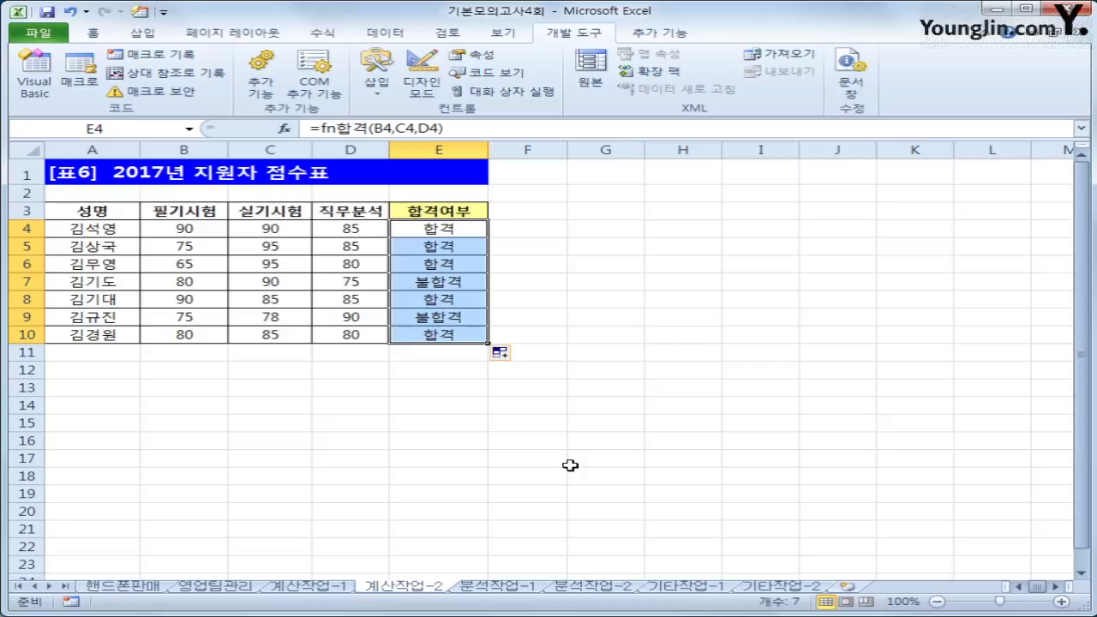
- On sheet 분석작업-1, start a Microsoft Query import at cell A5 with MS Access Database as the data source
click(514, 588)
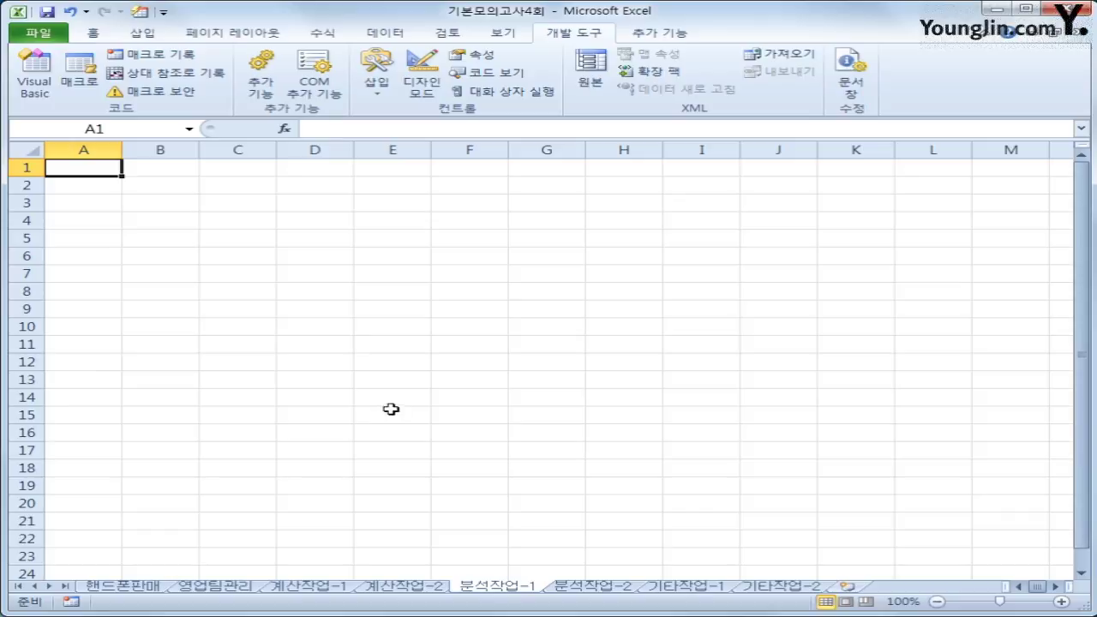
click(82, 244)
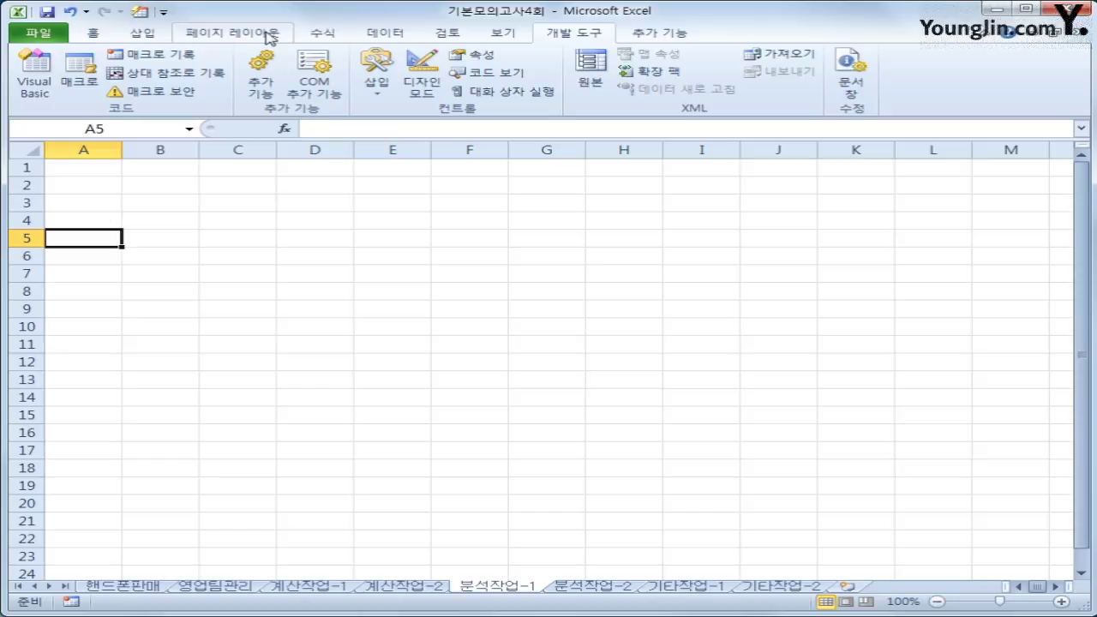
click(387, 34)
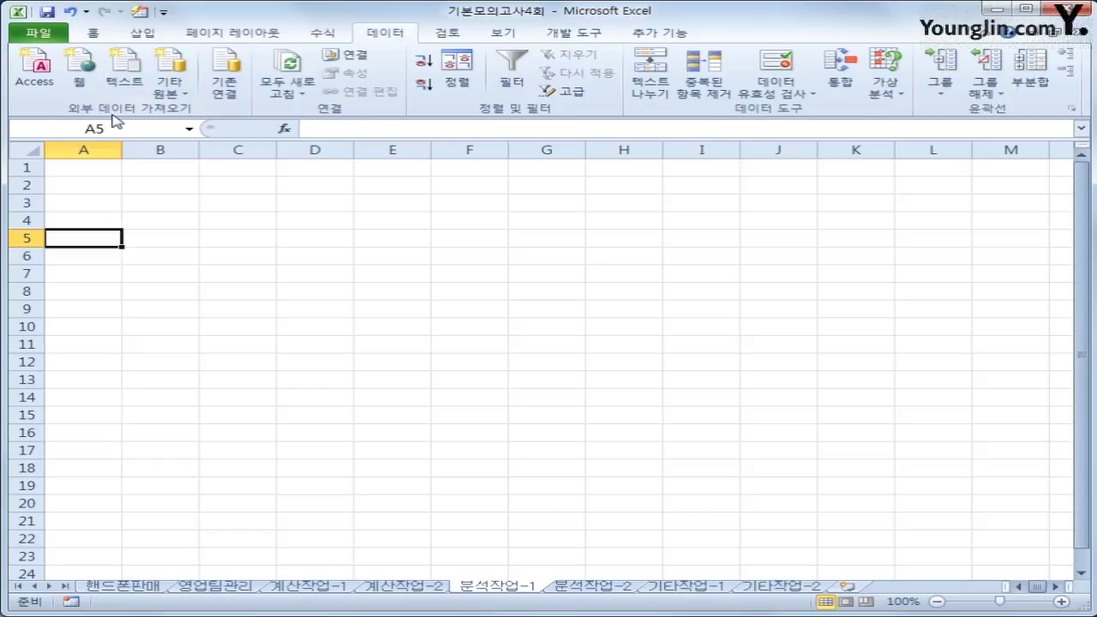
click(168, 89)
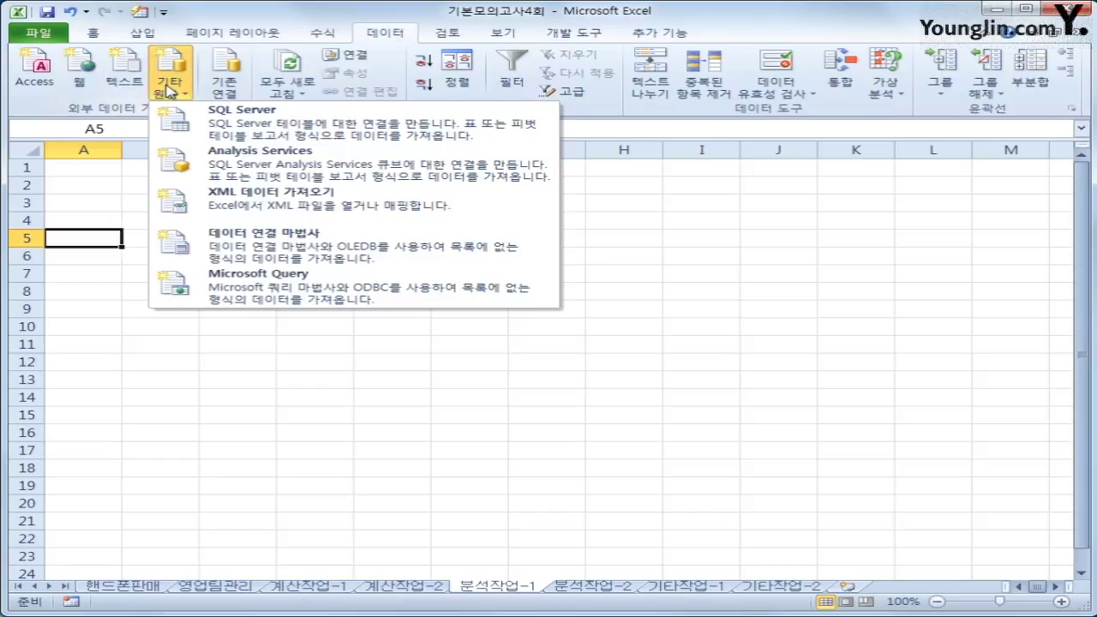
click(243, 296)
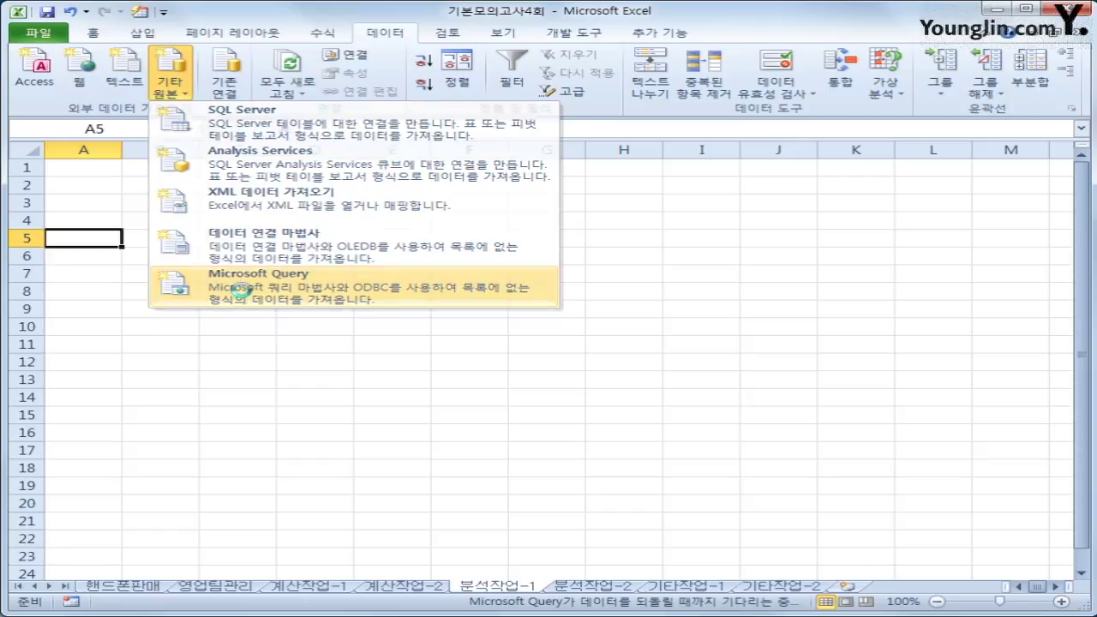
click(433, 341)
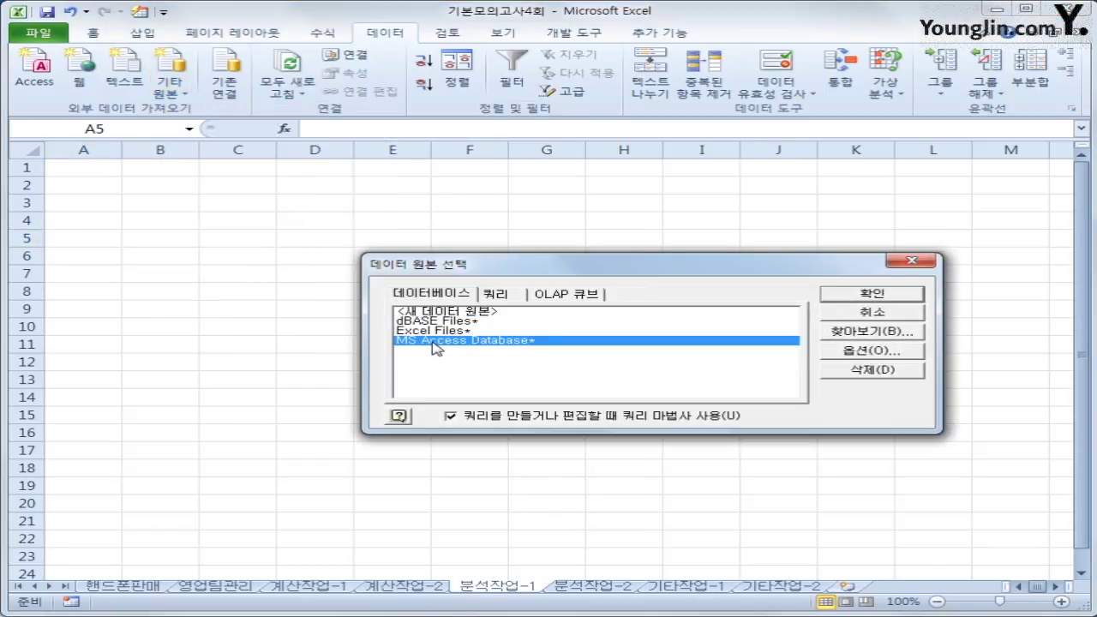
click(824, 293)
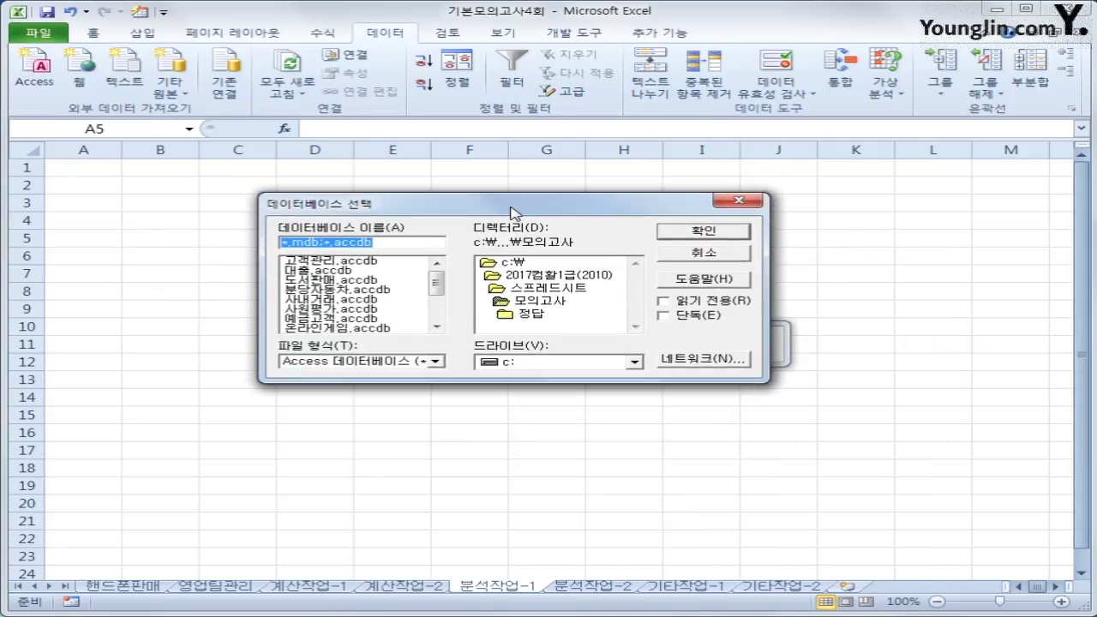
- Choose 핸드폰.accdb as the database for the query
drag(439, 285, 438, 306)
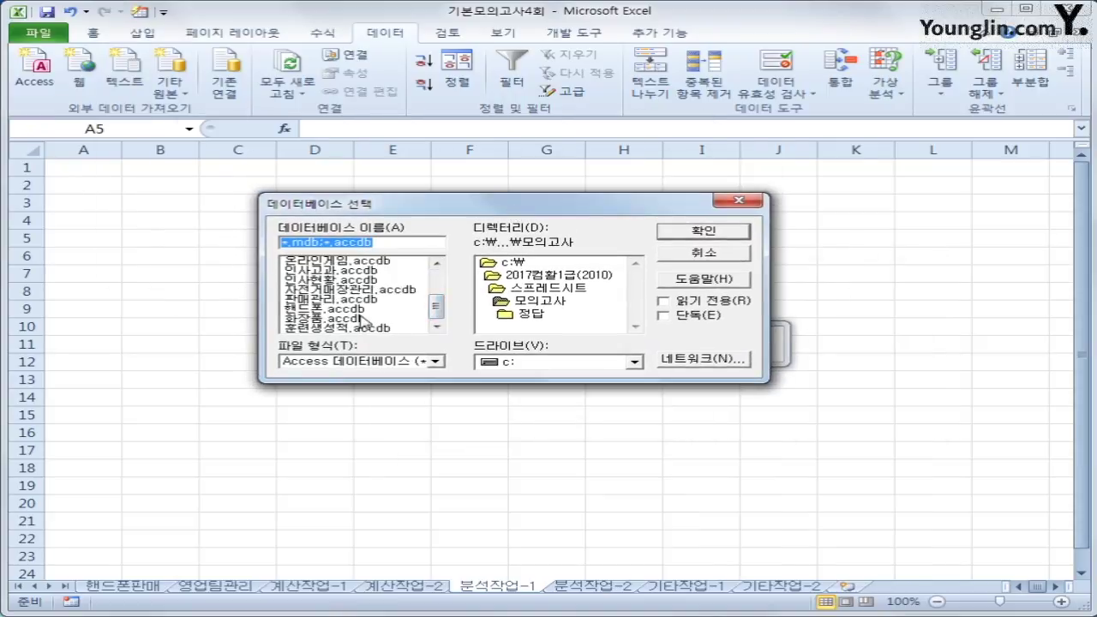
click(360, 310)
click(703, 232)
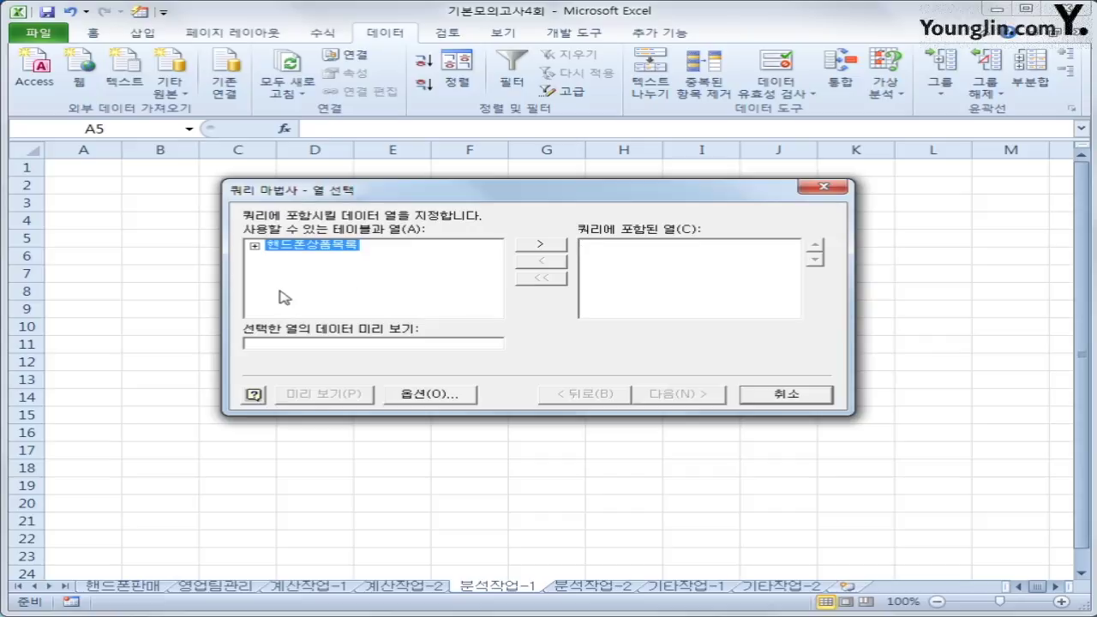
- Add the columns 통신사, 단말기가격, 기타비용 and 출시일 from the 핸드폰상품목록 table to the query
double_click(311, 249)
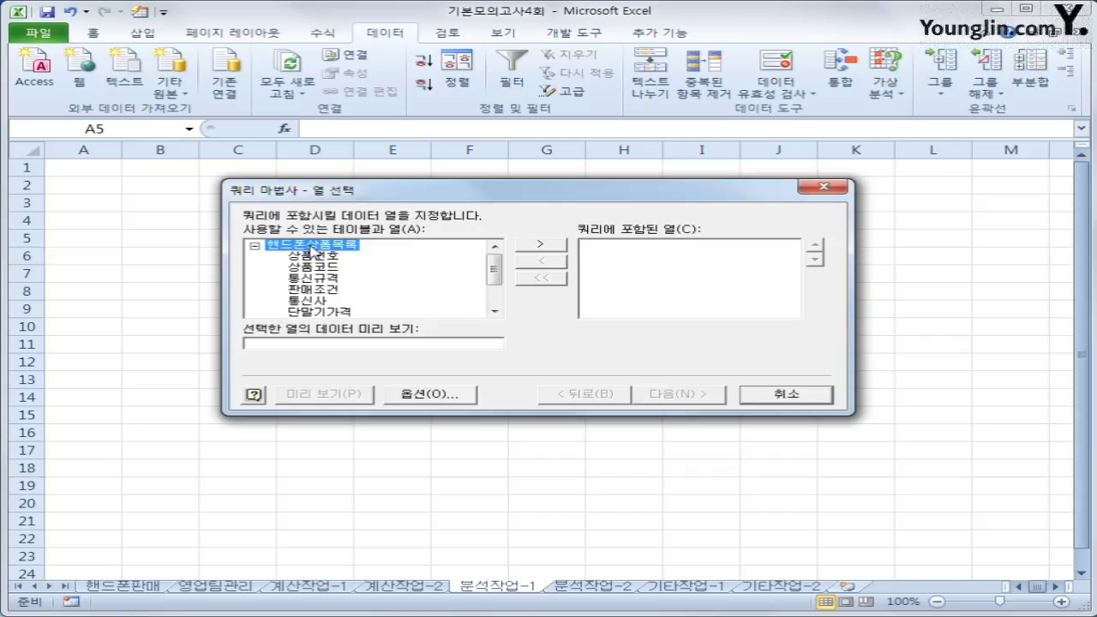
double_click(308, 300)
double_click(307, 302)
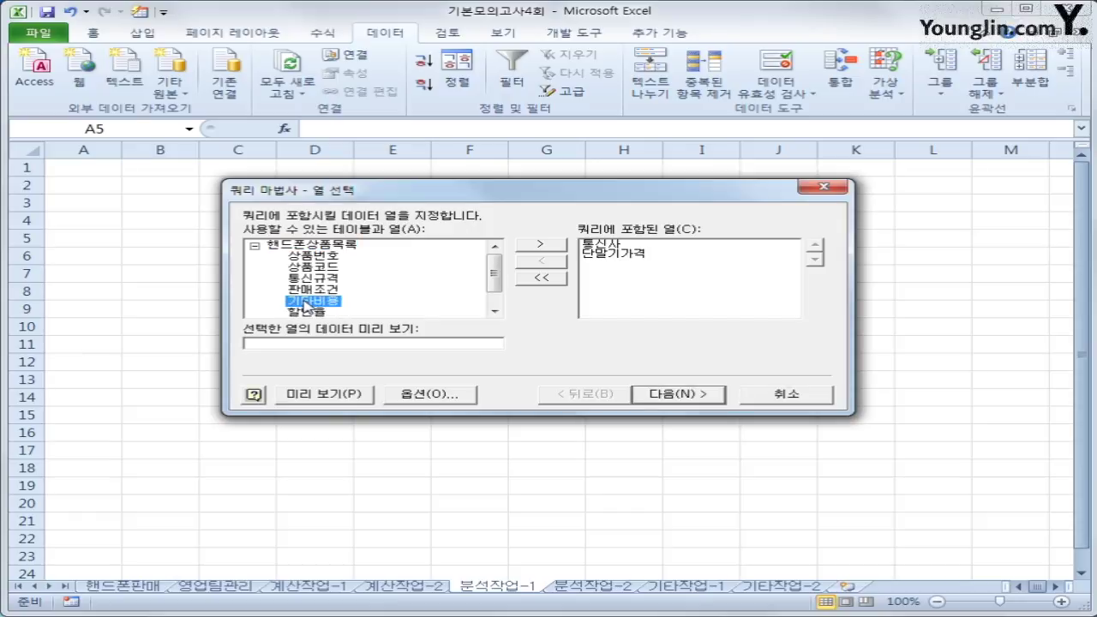
double_click(307, 301)
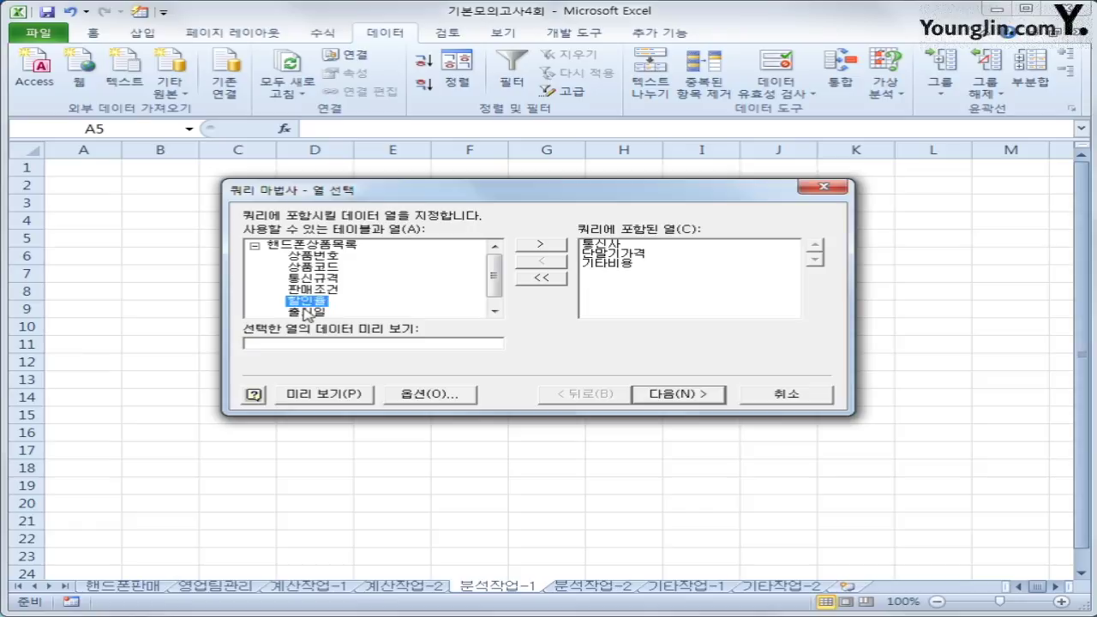
double_click(306, 312)
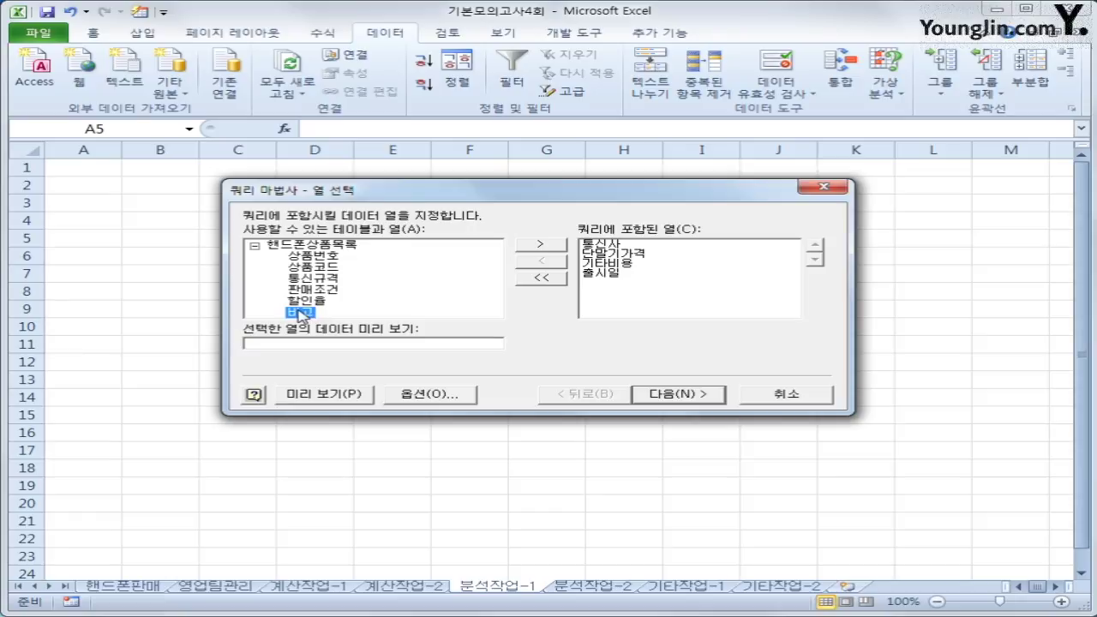
- Finish the query without filtering or sorting and import the data as a PivotTable report at cell A5
click(685, 396)
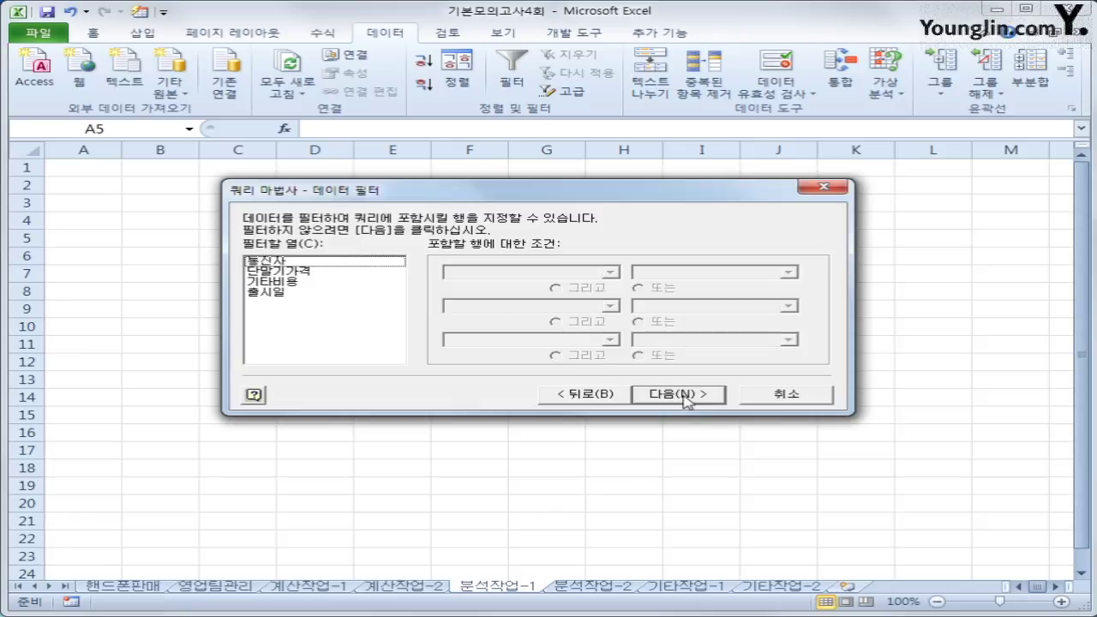
click(685, 396)
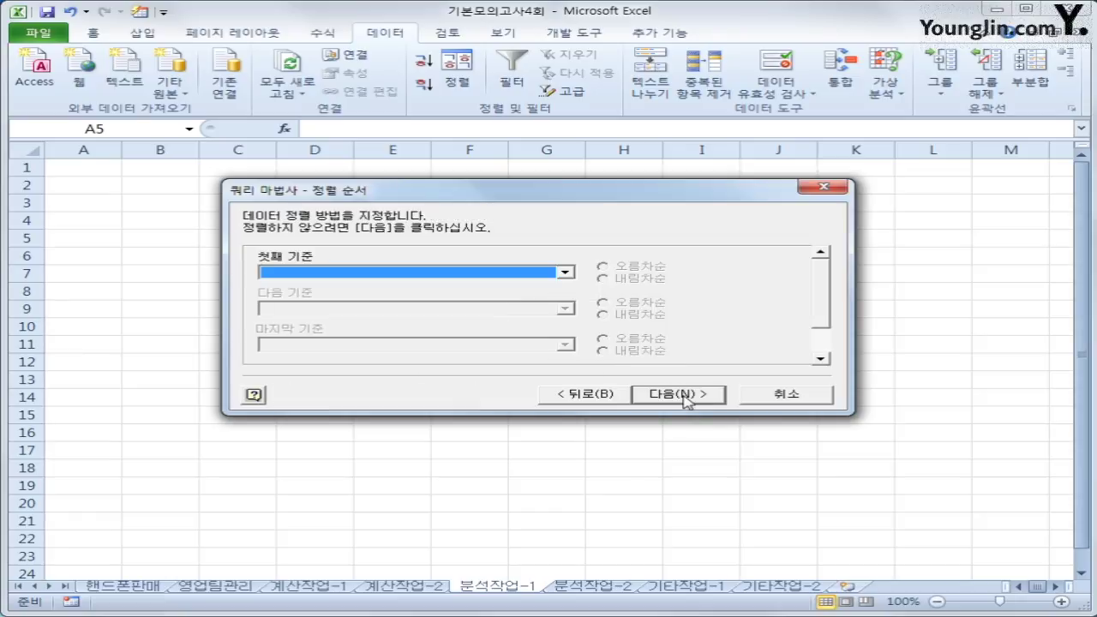
click(685, 396)
click(683, 397)
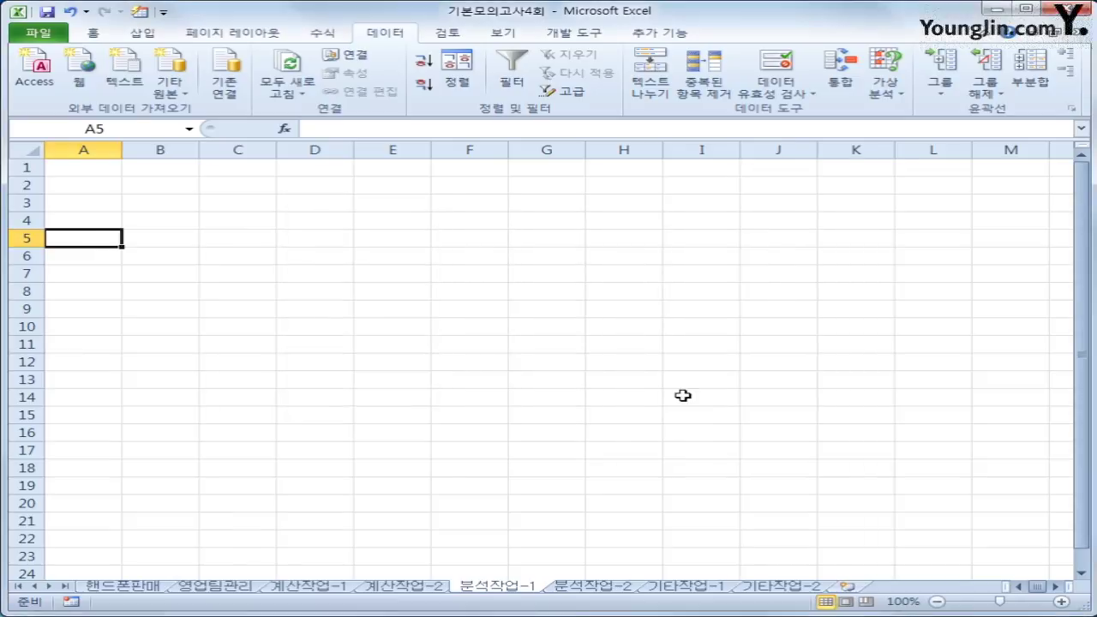
click(615, 364)
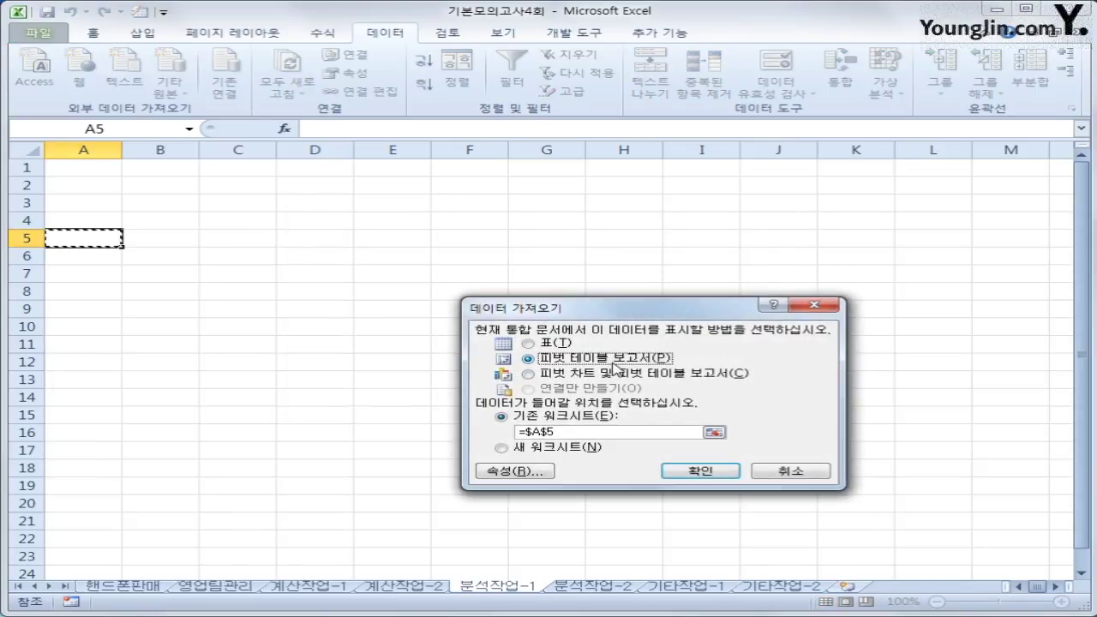
click(715, 476)
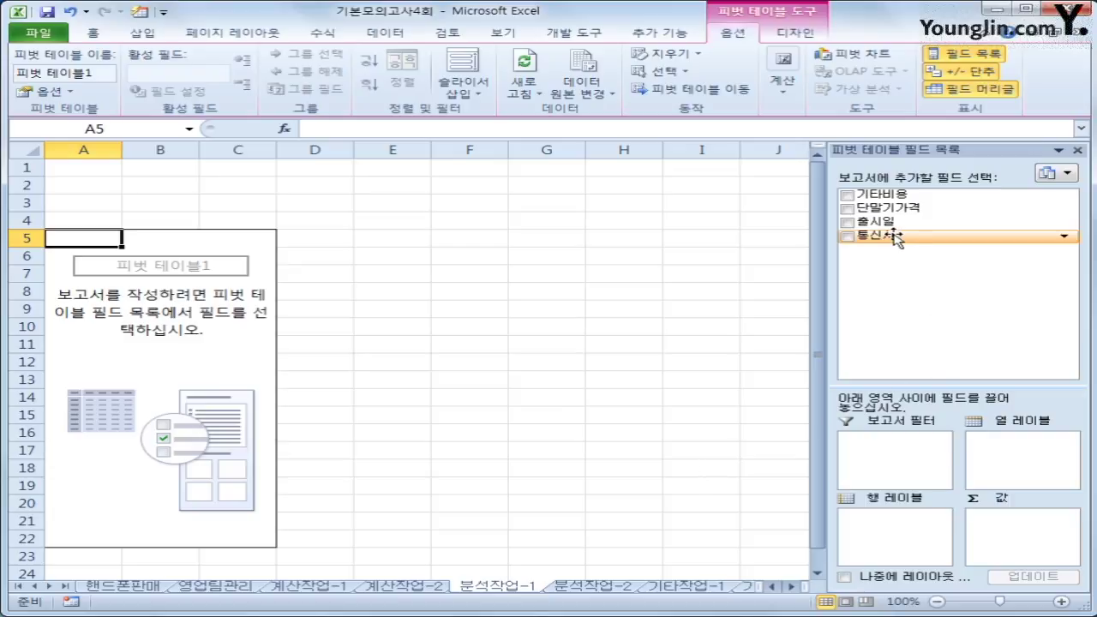
- Place 출시일 and 통신사 in the pivot table's row labels, and 단말기가격 and 기타비용 in its values
mouse_move(894, 239)
mouse_down()
mouse_move(916, 274)
mouse_move(900, 257)
mouse_up()
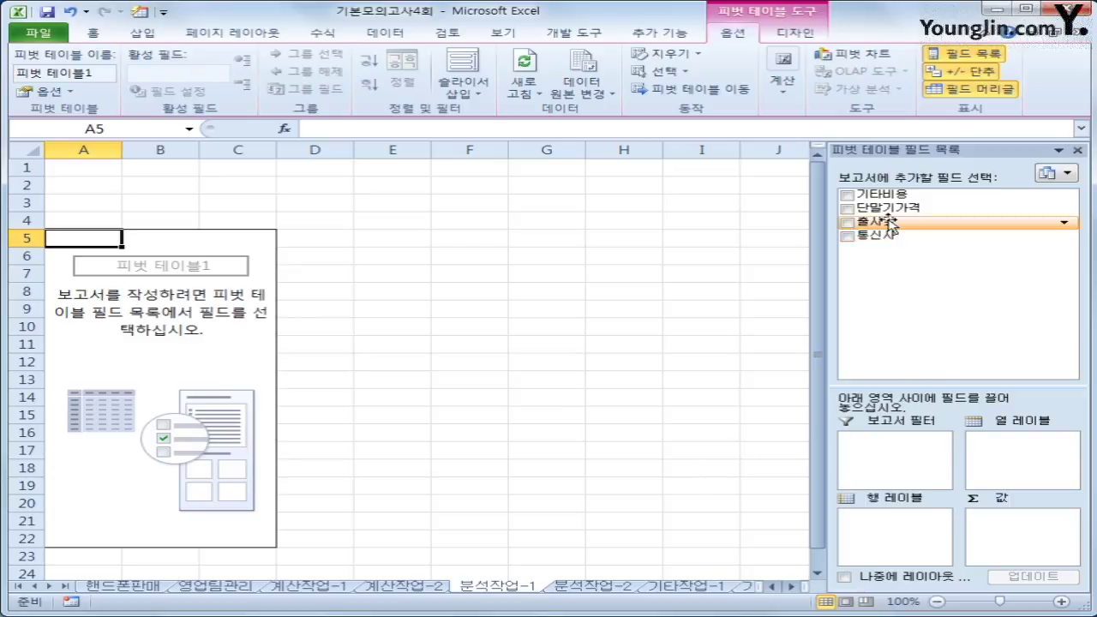
drag(874, 221, 884, 541)
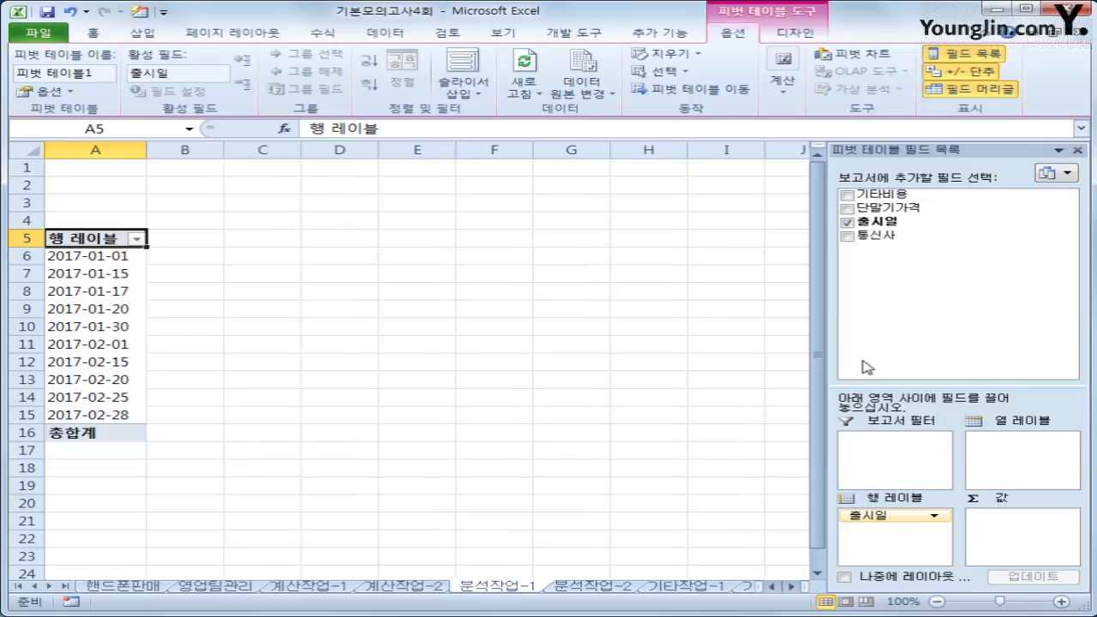
drag(889, 238, 938, 549)
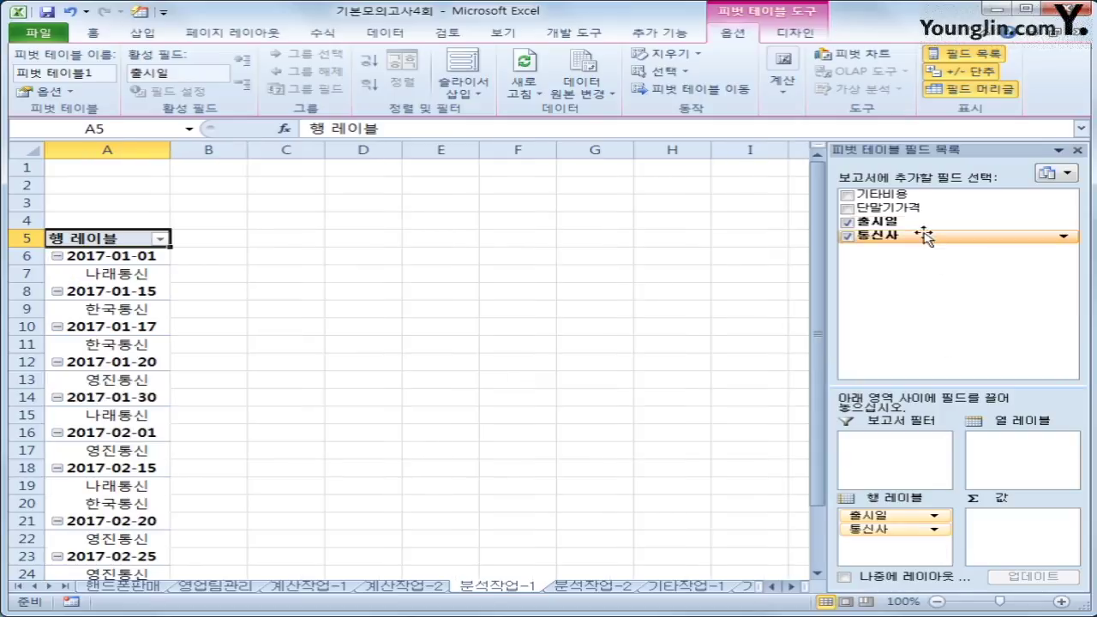
drag(909, 208, 1021, 548)
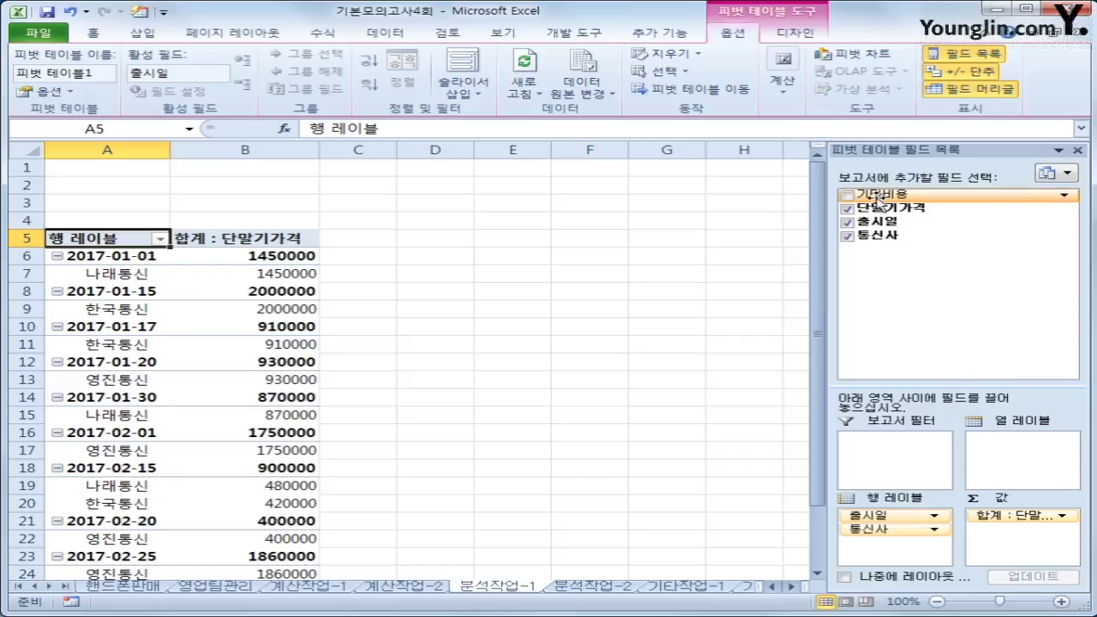
drag(879, 194, 1038, 557)
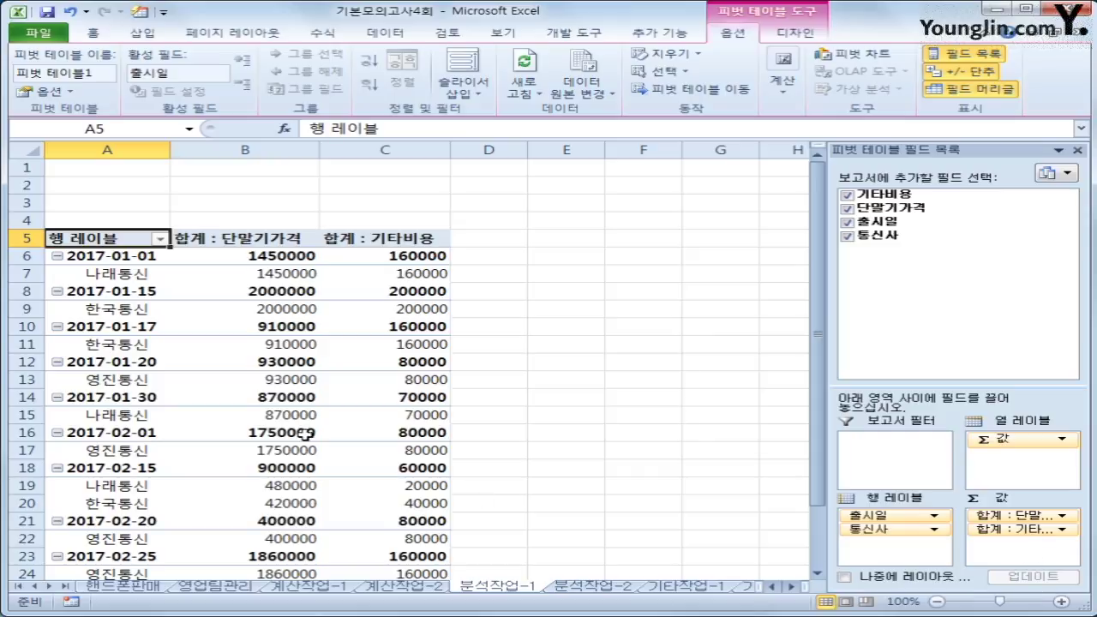
- Set the pivot table's report layout to tabular form (테이블 형식으로 표시)
mouse_move(221, 391)
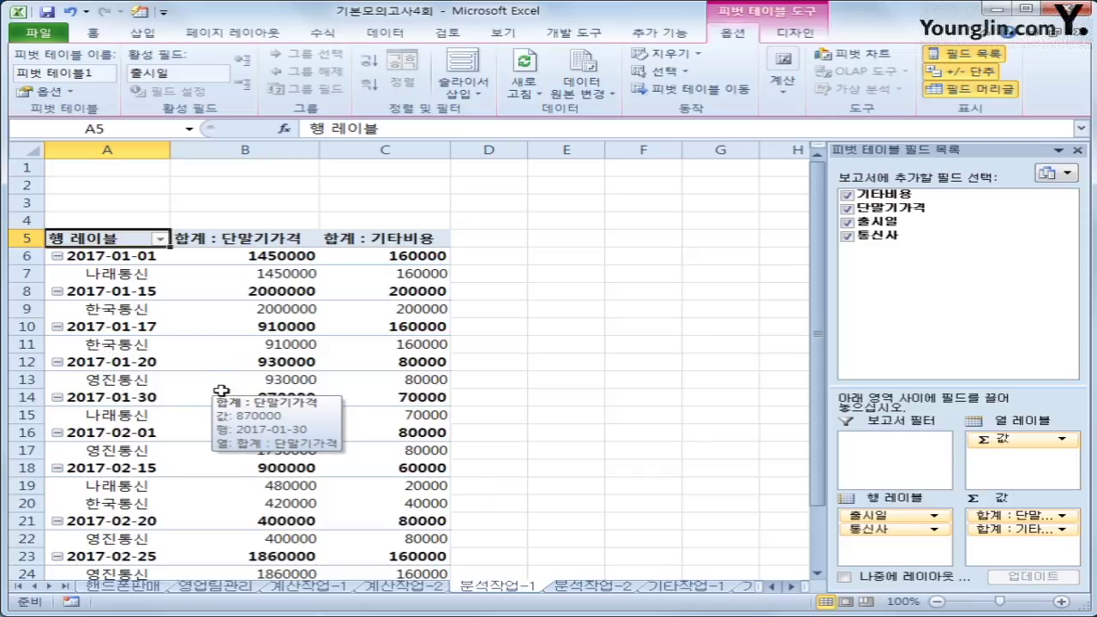
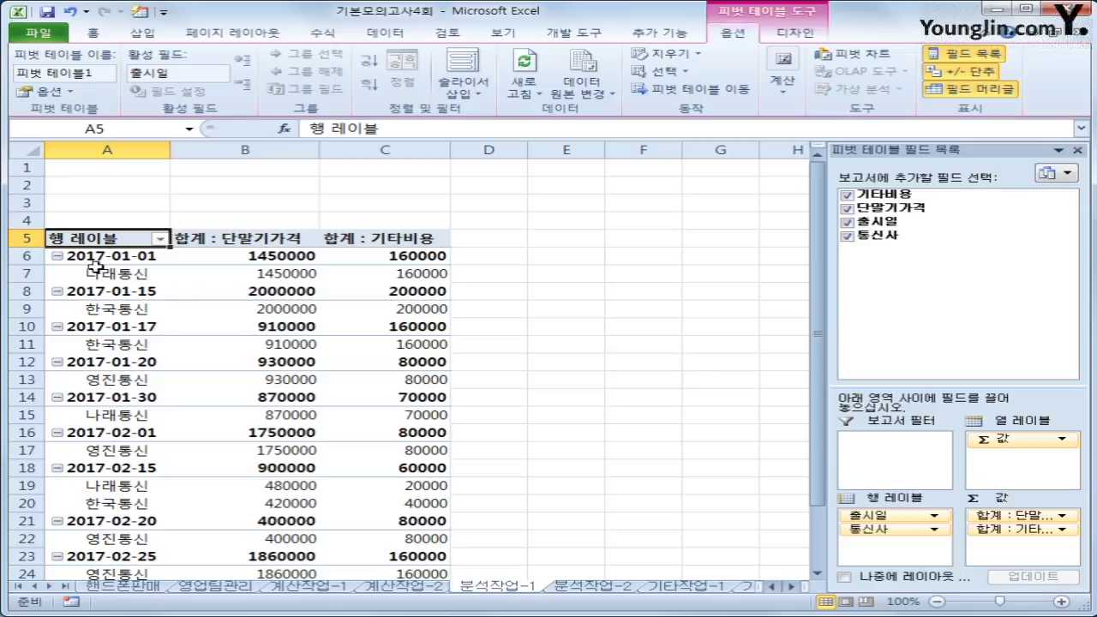
click(811, 33)
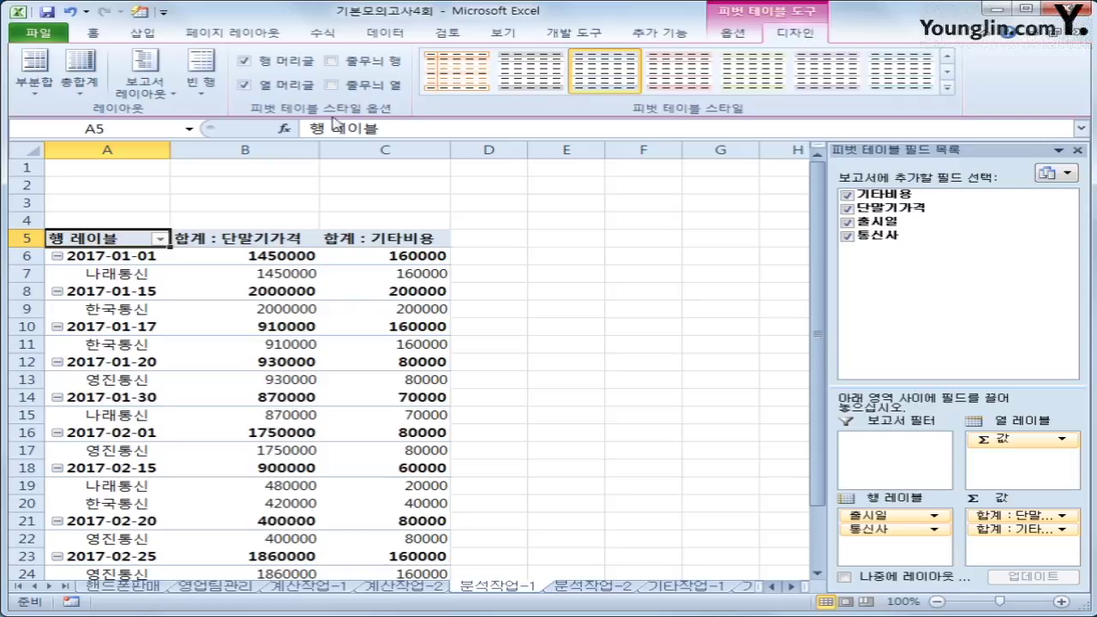
click(140, 98)
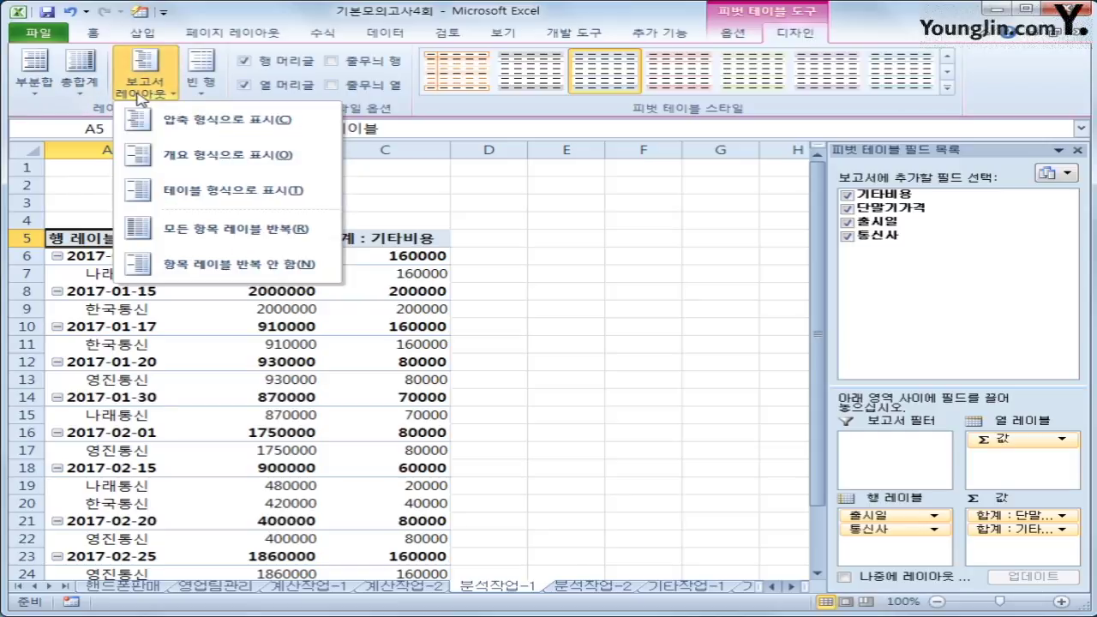
click(181, 200)
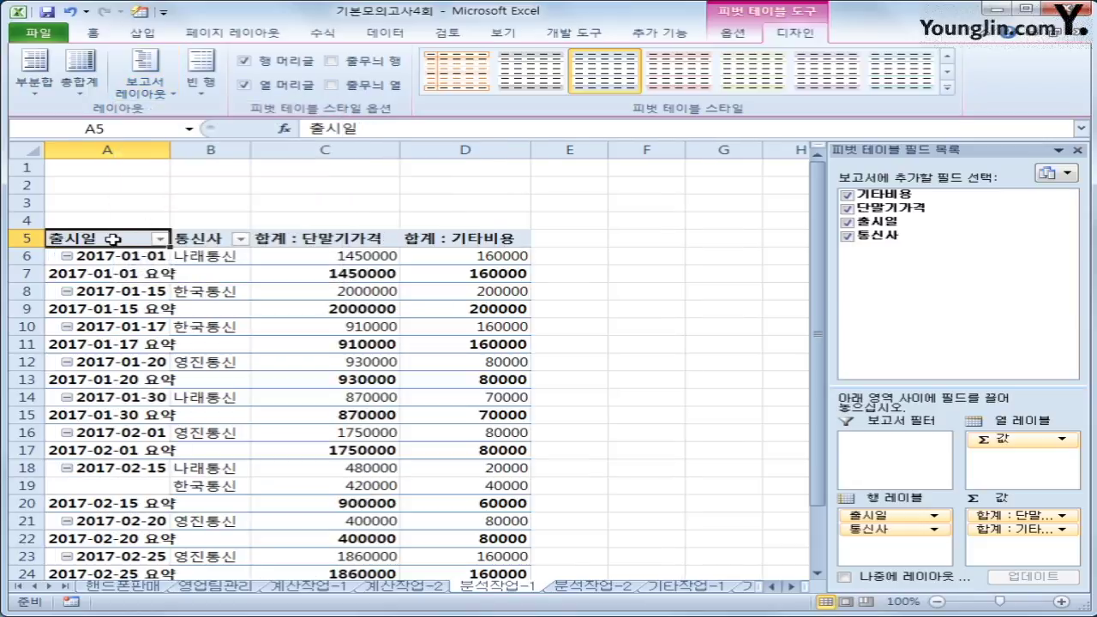
click(194, 231)
click(176, 245)
click(141, 241)
click(212, 239)
click(114, 239)
click(204, 239)
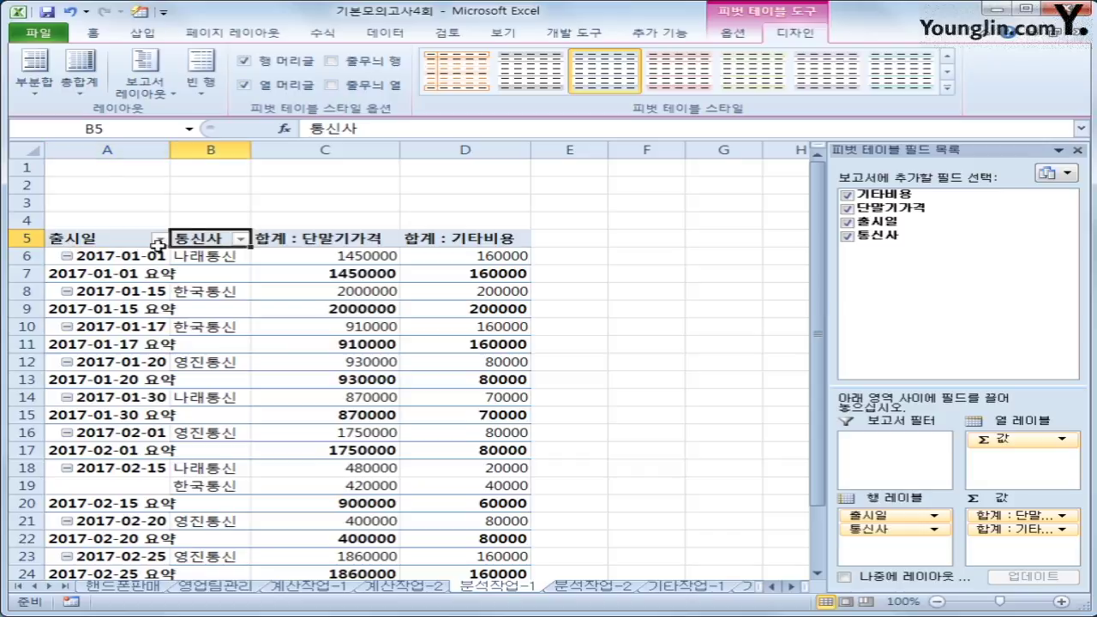
click(117, 244)
click(192, 240)
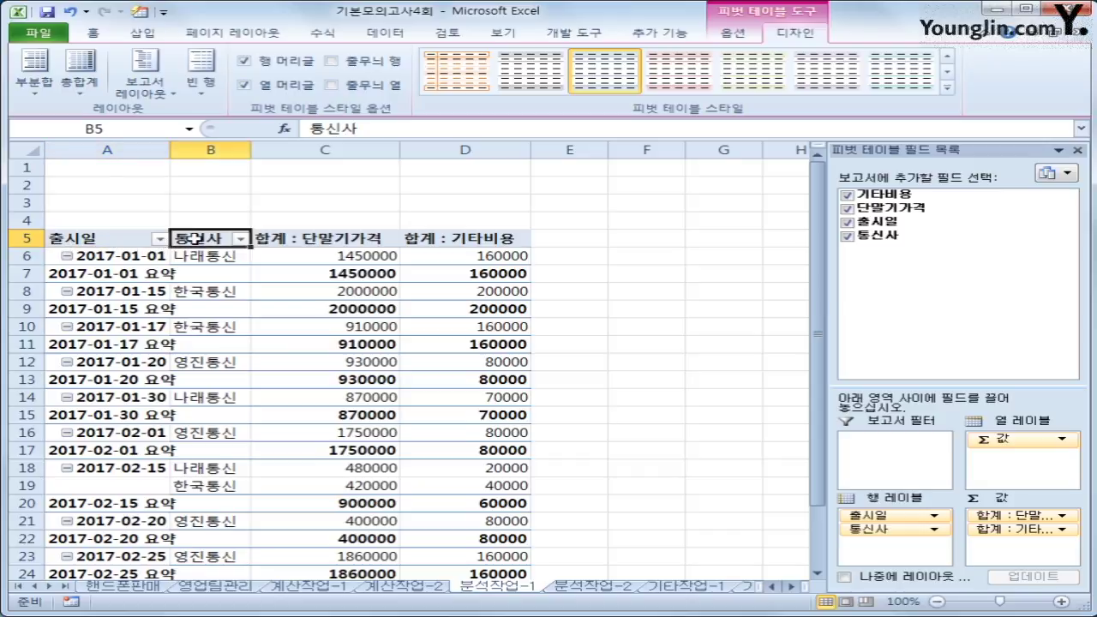
- Group the pivot table's 출시일 field by month (월) only
click(113, 241)
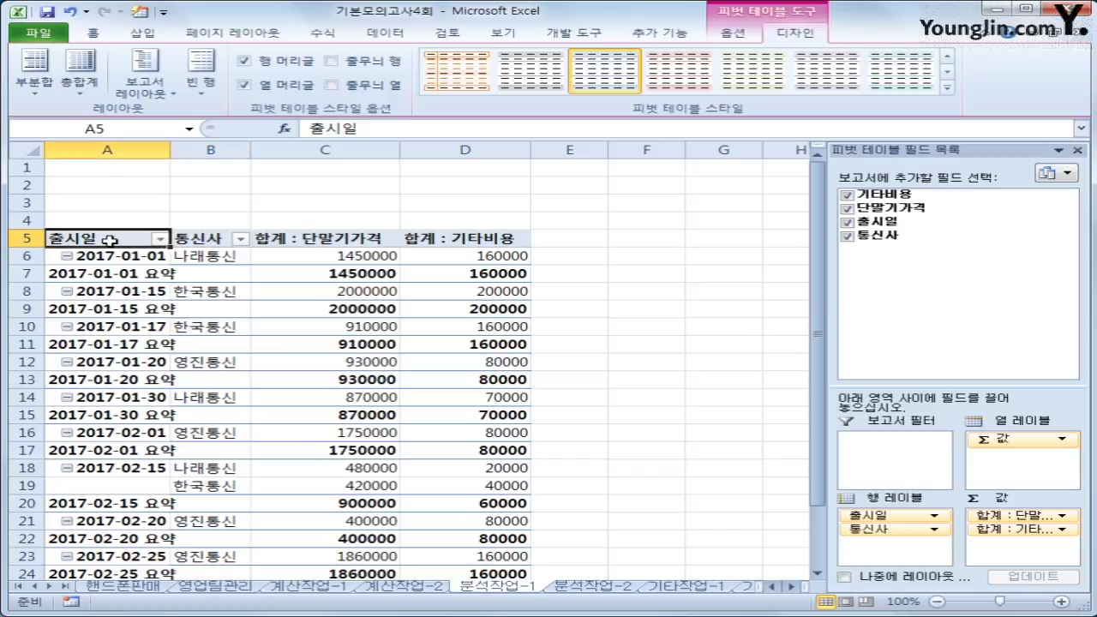
right_click(113, 246)
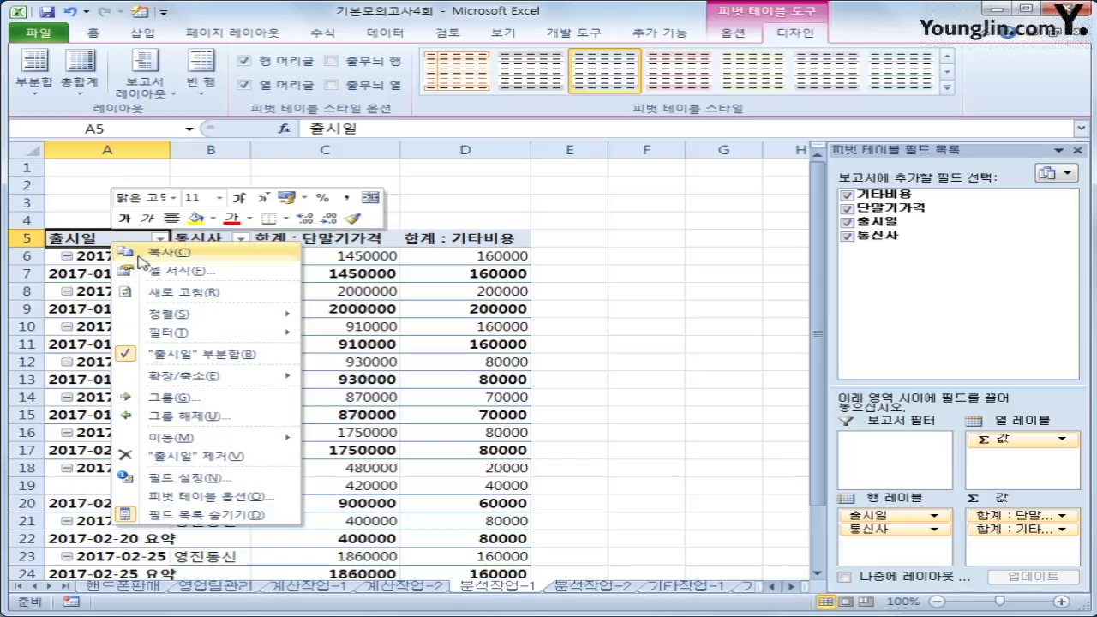
click(203, 399)
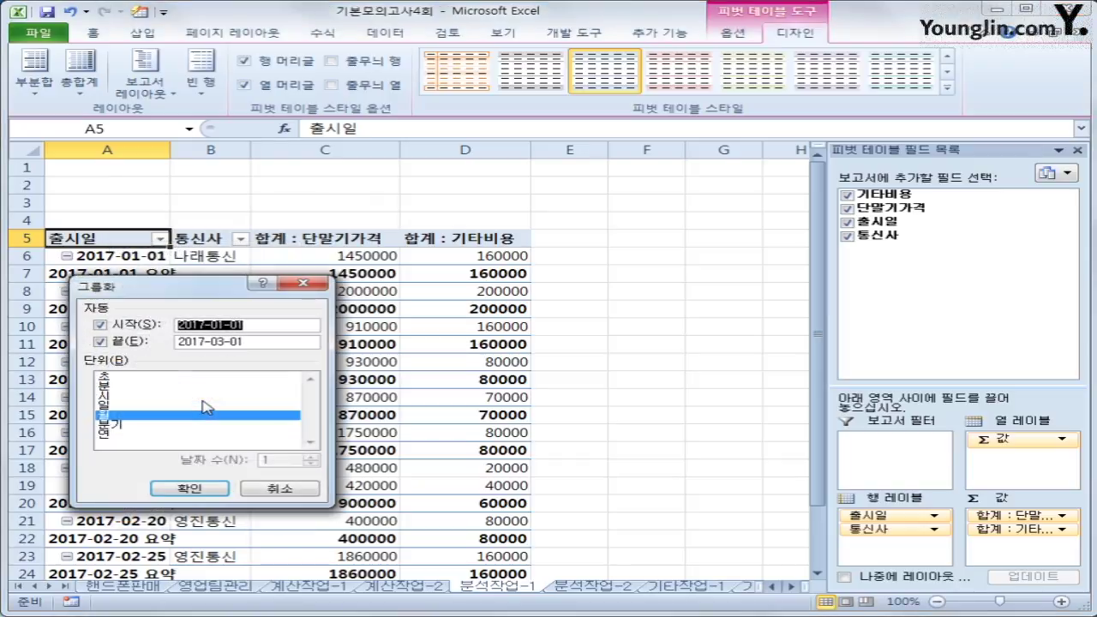
click(135, 415)
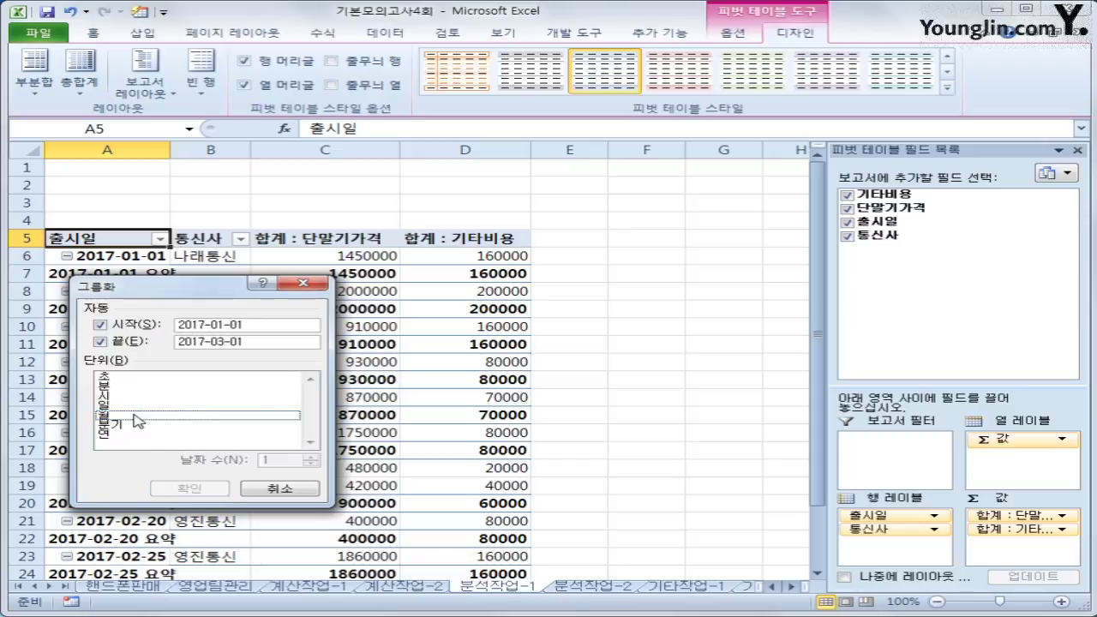
click(146, 416)
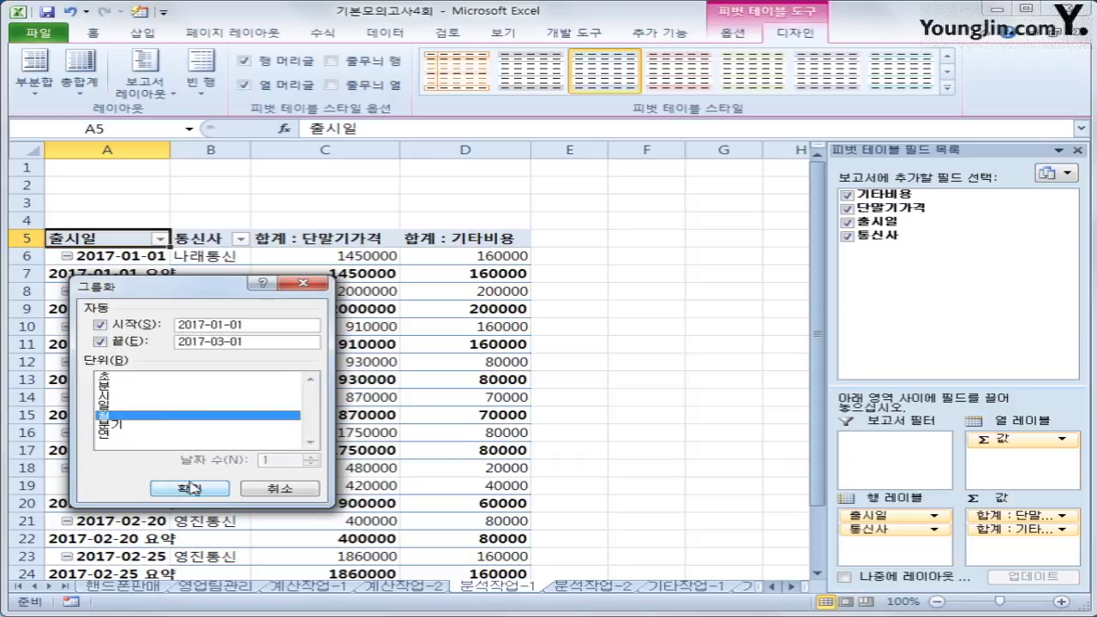
click(190, 488)
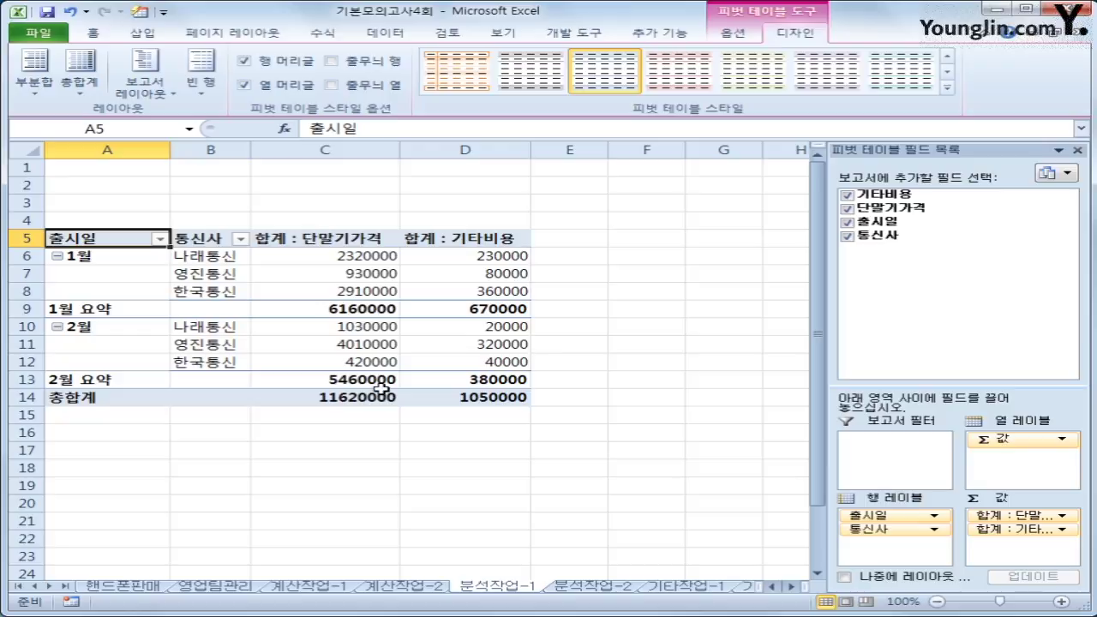
- Move the Σ 값 field from the column labels to the row labels, below 통신사
mouse_move(458, 369)
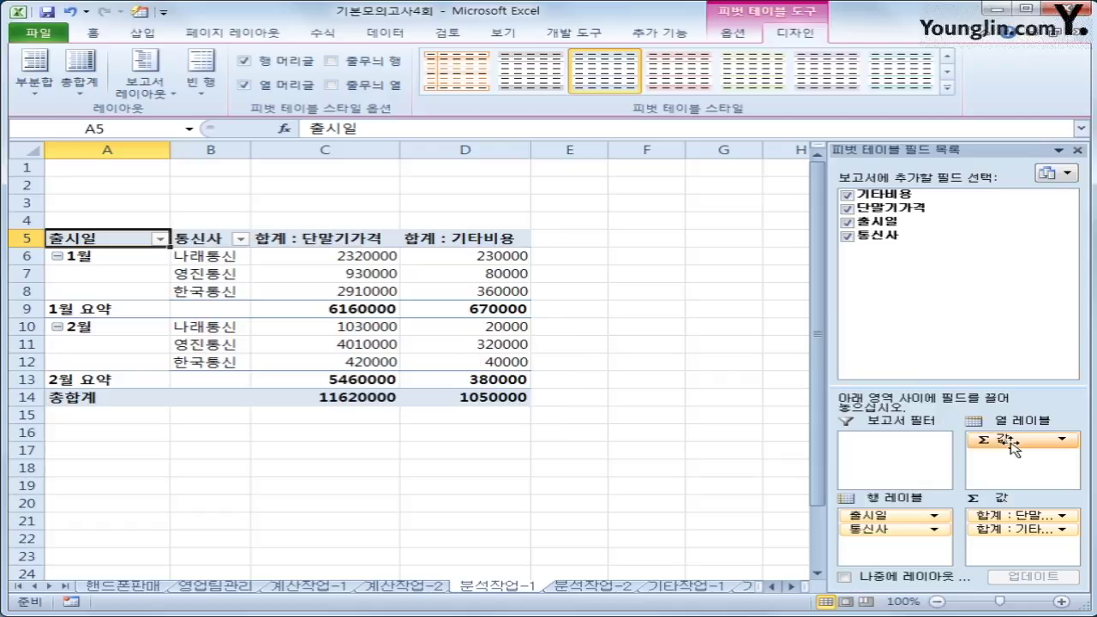
drag(1011, 448, 891, 547)
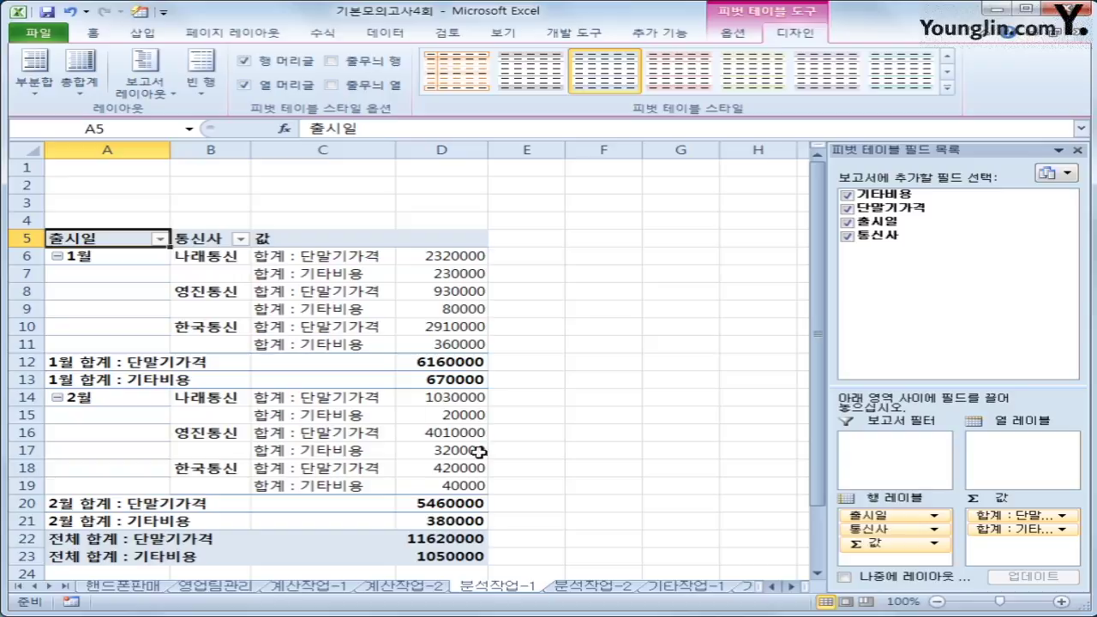
- Apply the comma number style to the pivot values in D6:D23 and autofit the width of column D
scroll(439, 463, down, 1)
mouse_move(426, 463)
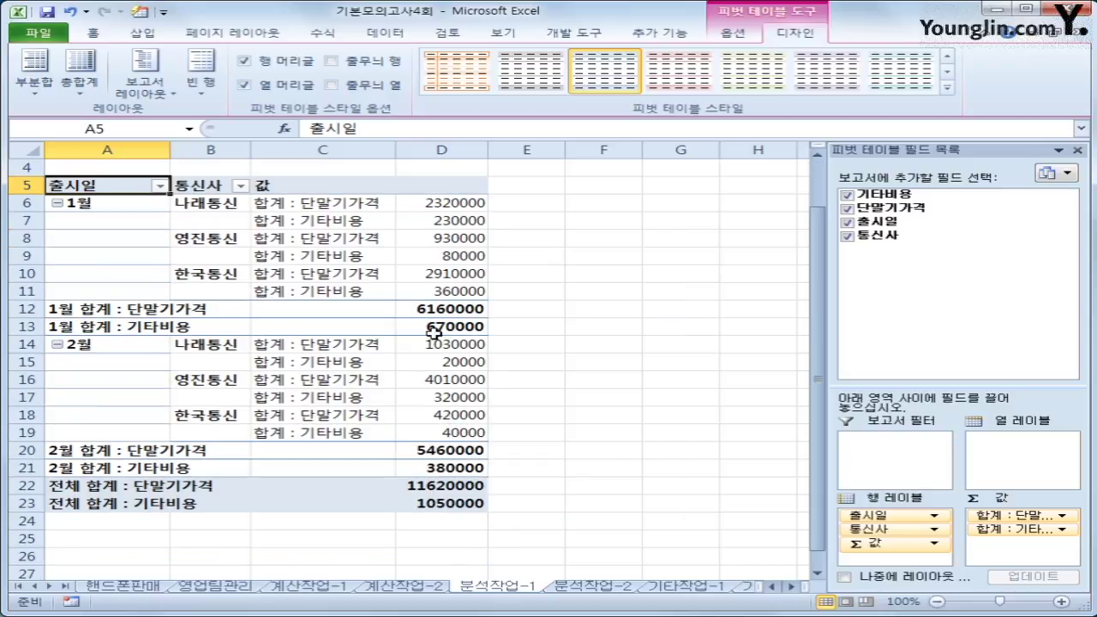
mouse_move(434, 331)
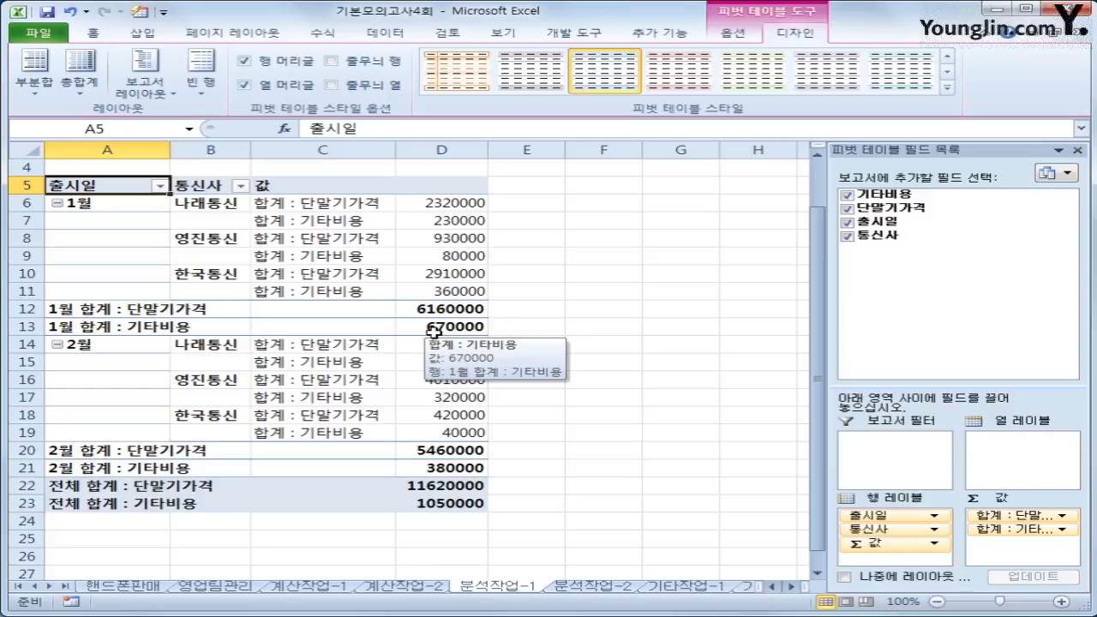
drag(436, 203, 424, 506)
right_click(451, 245)
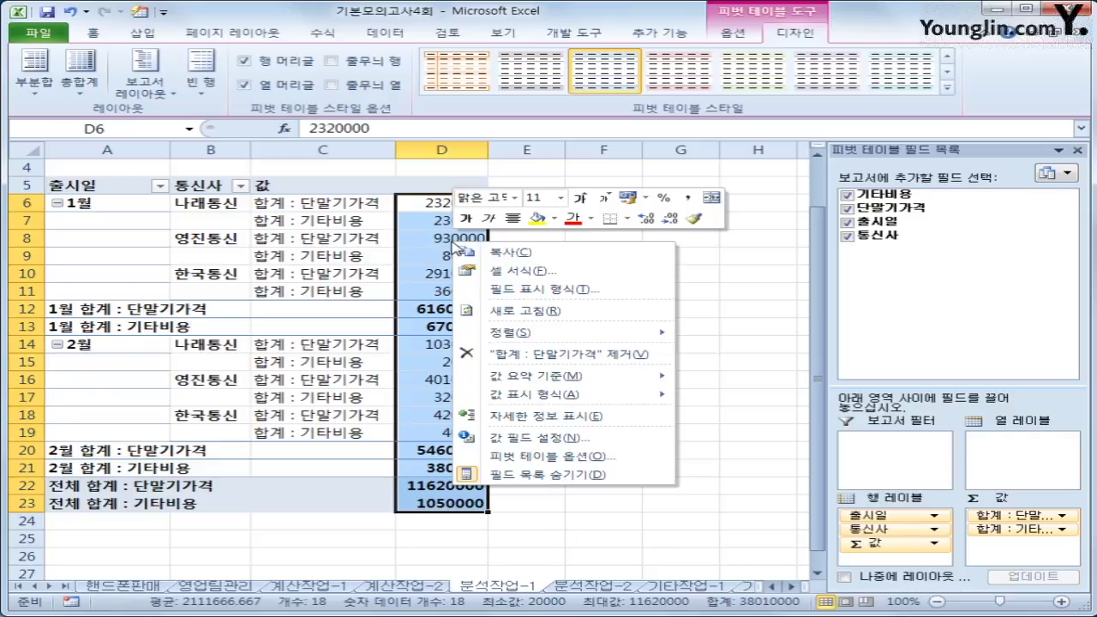
click(688, 200)
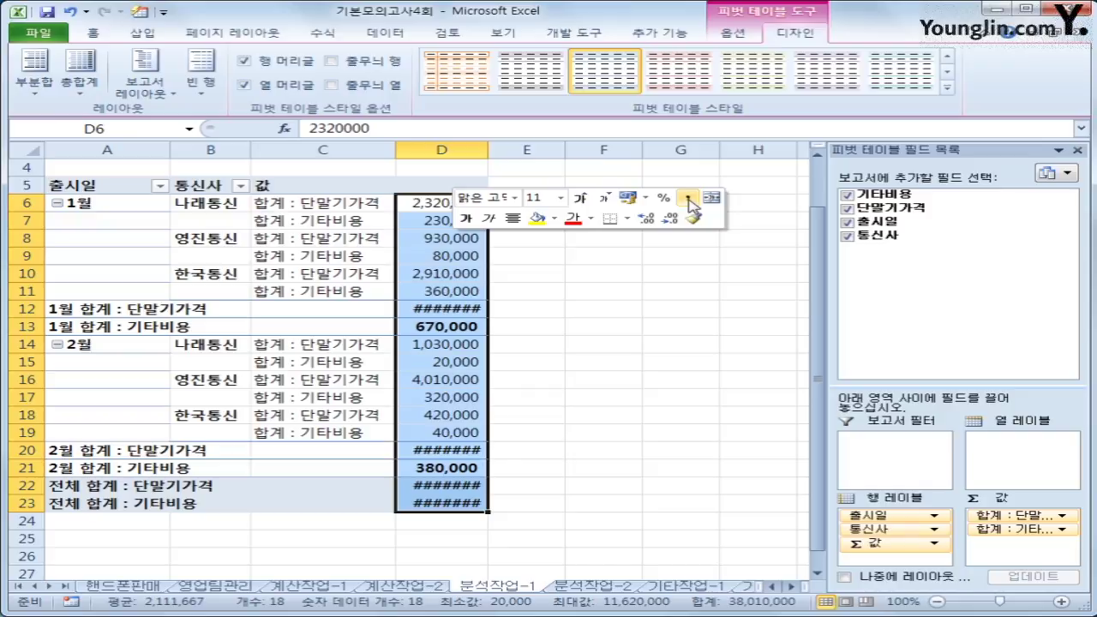
click(445, 366)
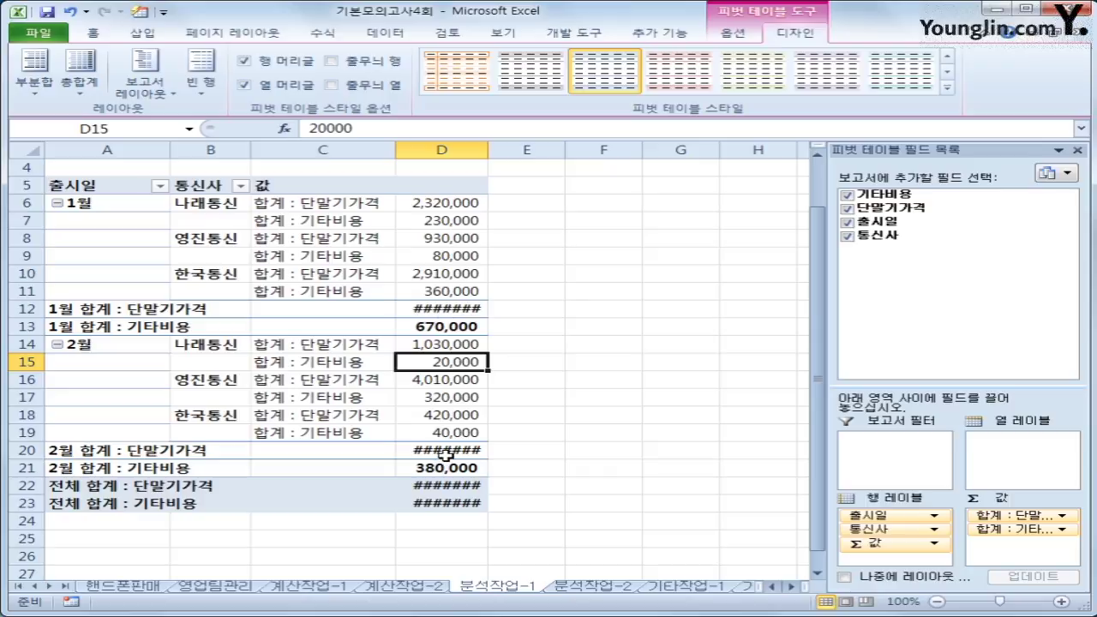
click(489, 151)
double_click(489, 151)
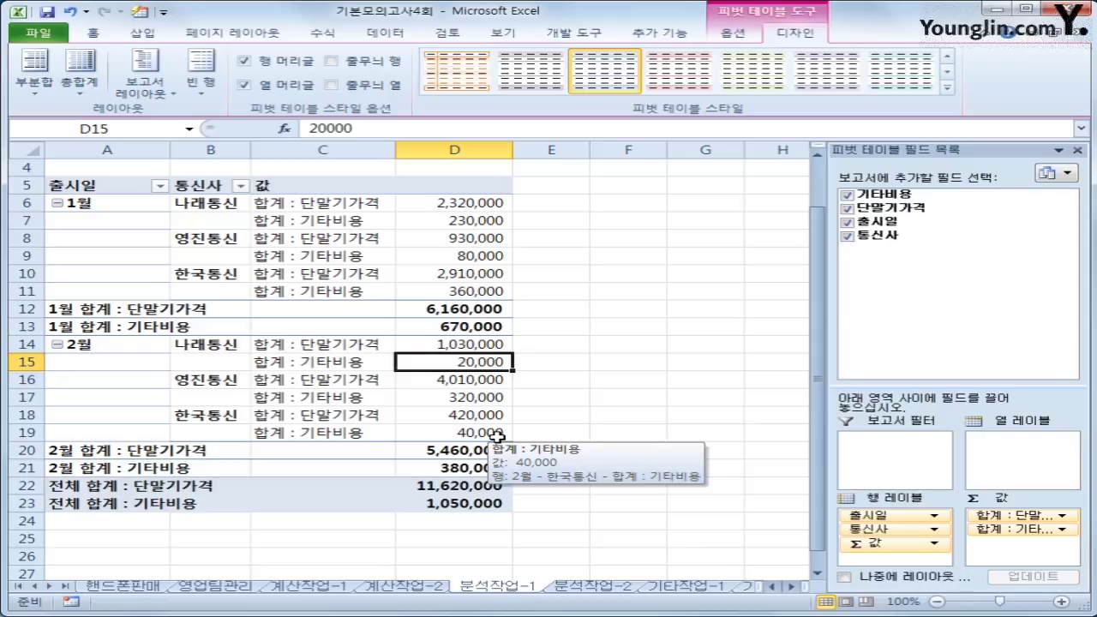
- On the 분석작업-2 sheet, start recording a macro named 포인트, stored in the current workbook, with an empty cell outside the table selected
click(574, 589)
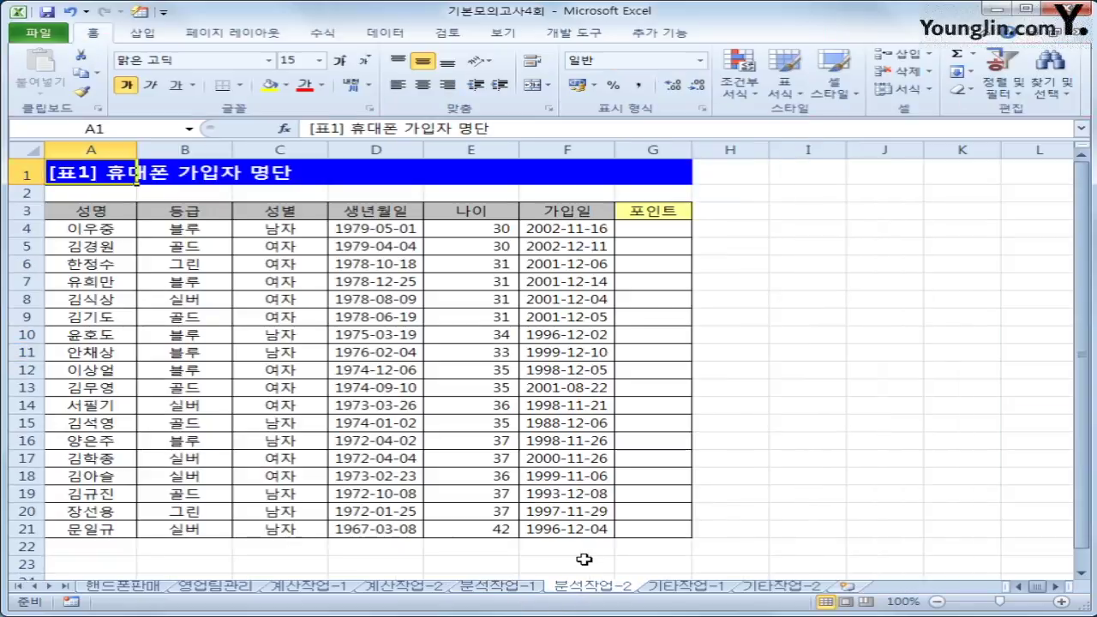
click(842, 298)
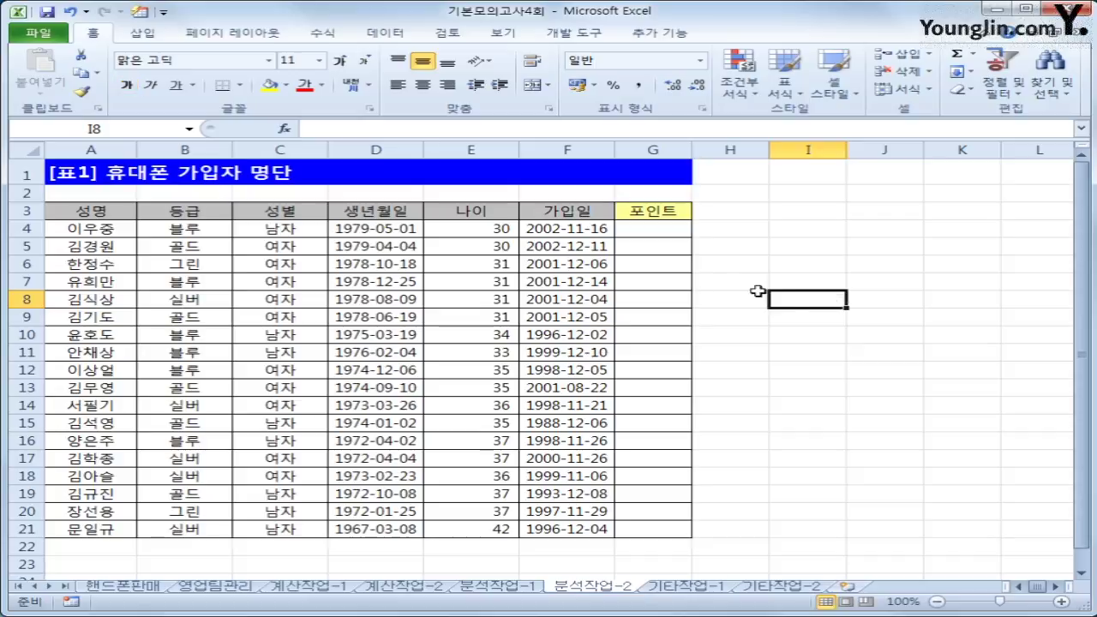
click(569, 37)
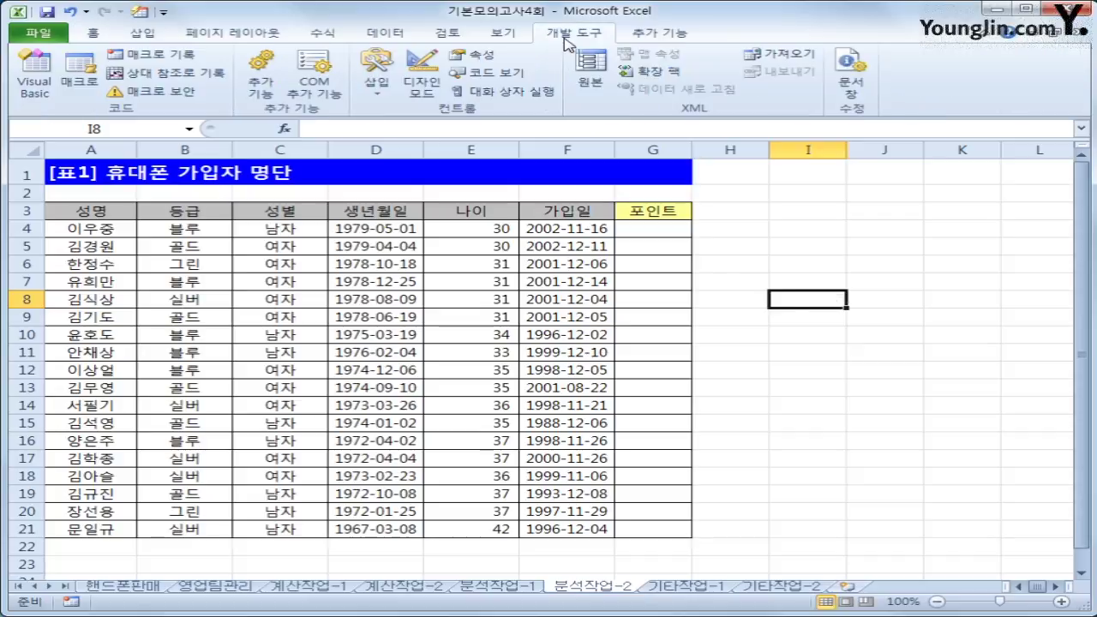
click(181, 60)
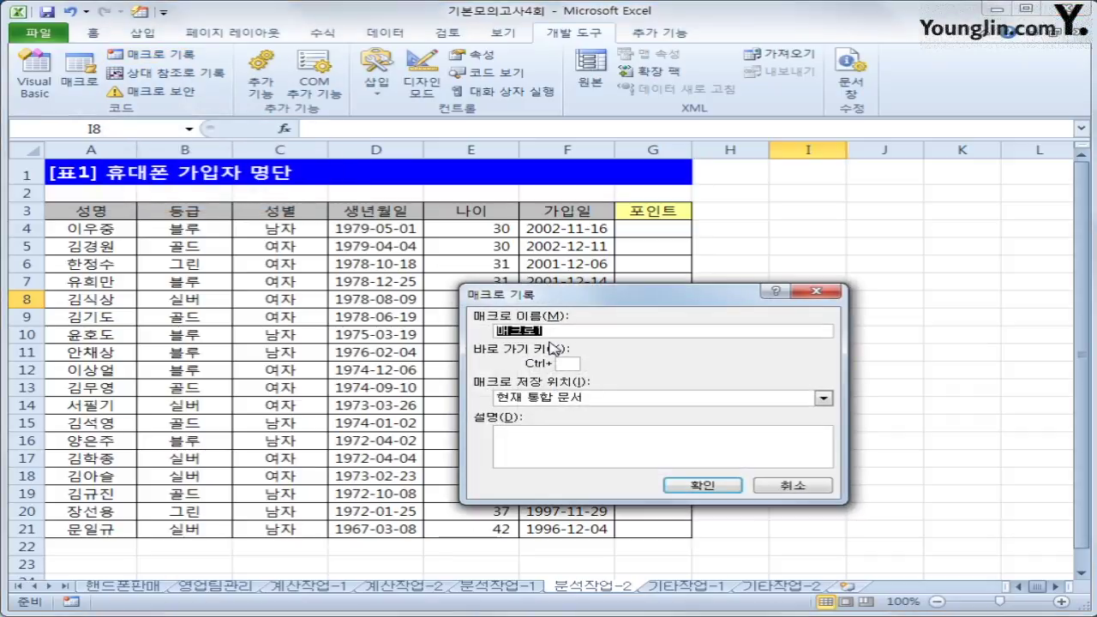
text(vh)
text(포인트)
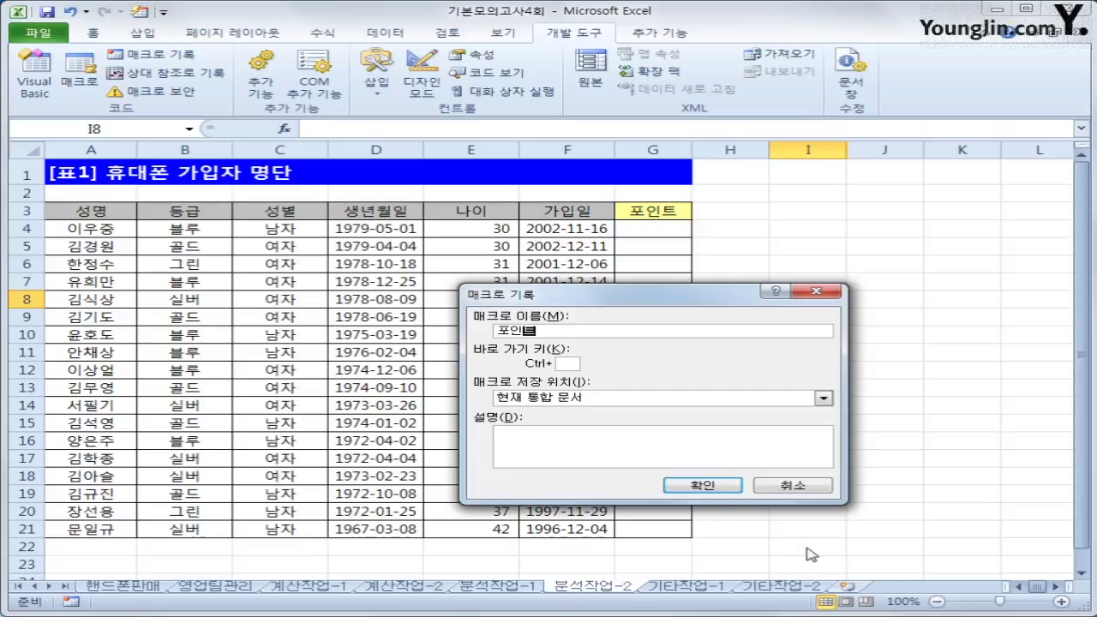
click(703, 485)
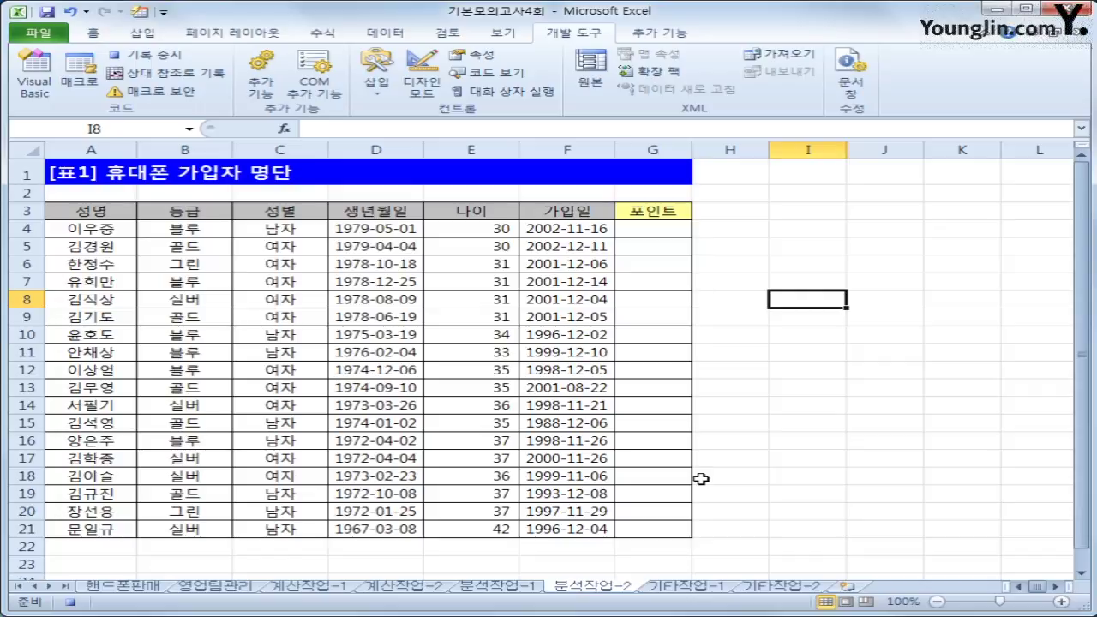
- Begin an IF formula in G4 that returns 1000 when B4 equals "골드"
click(656, 232)
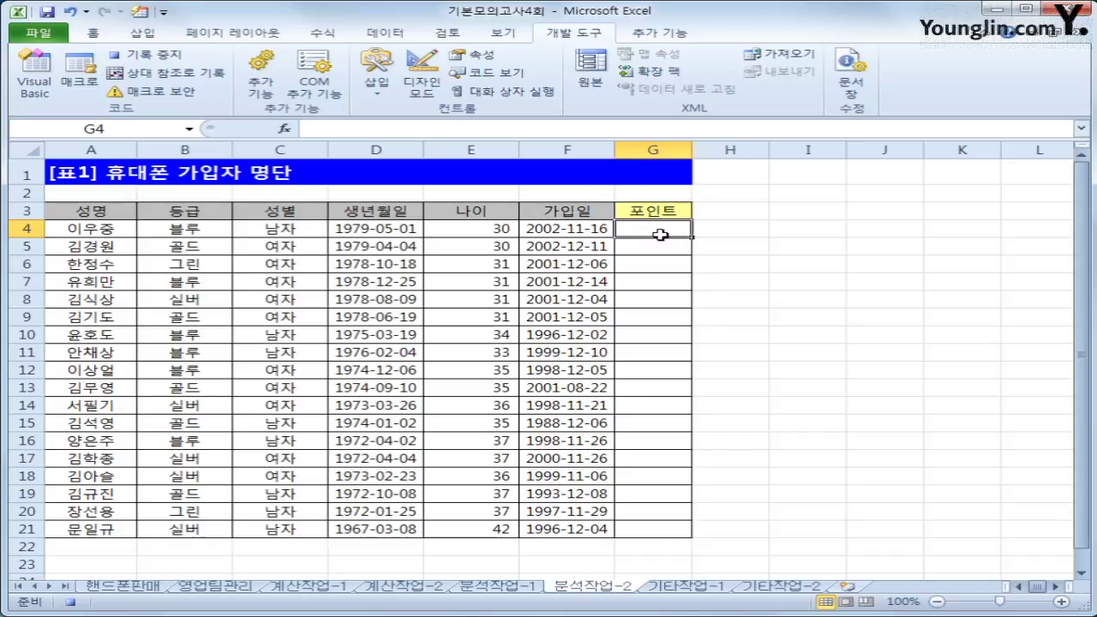
text(=if()
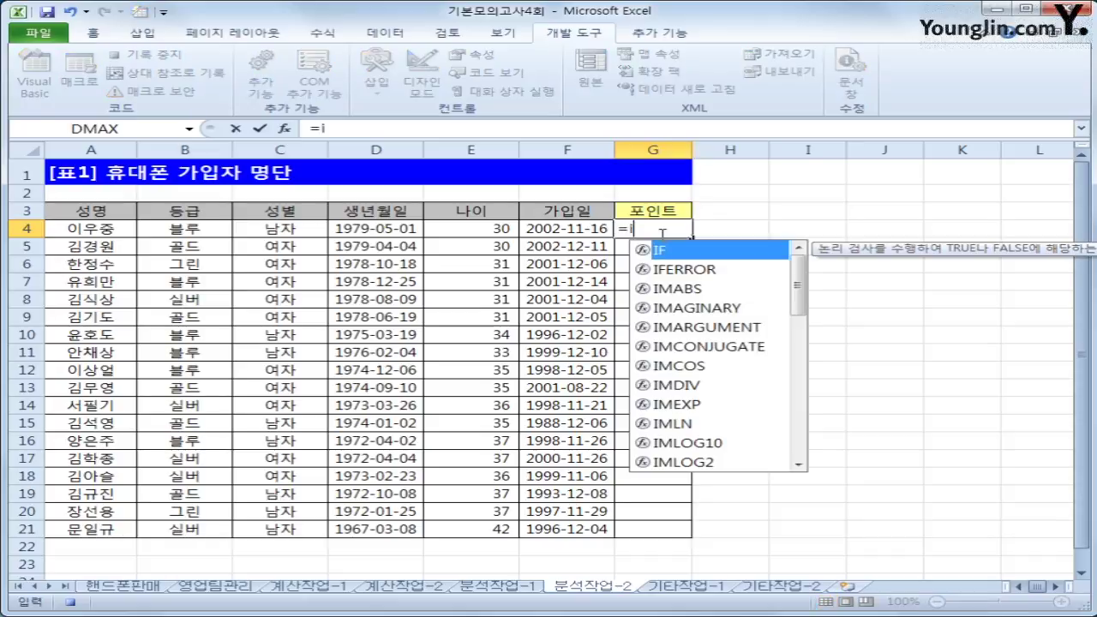
key(Left)
key(Left)
key(Left)
key(Left)
key(Left)
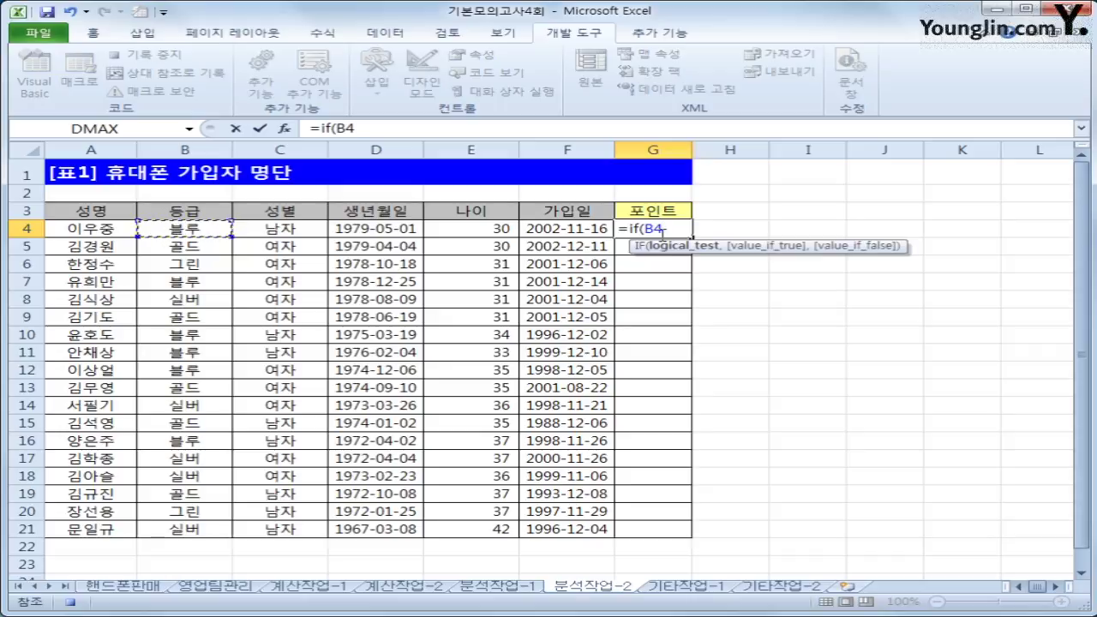
text(="ㄱ)
text(골드",)
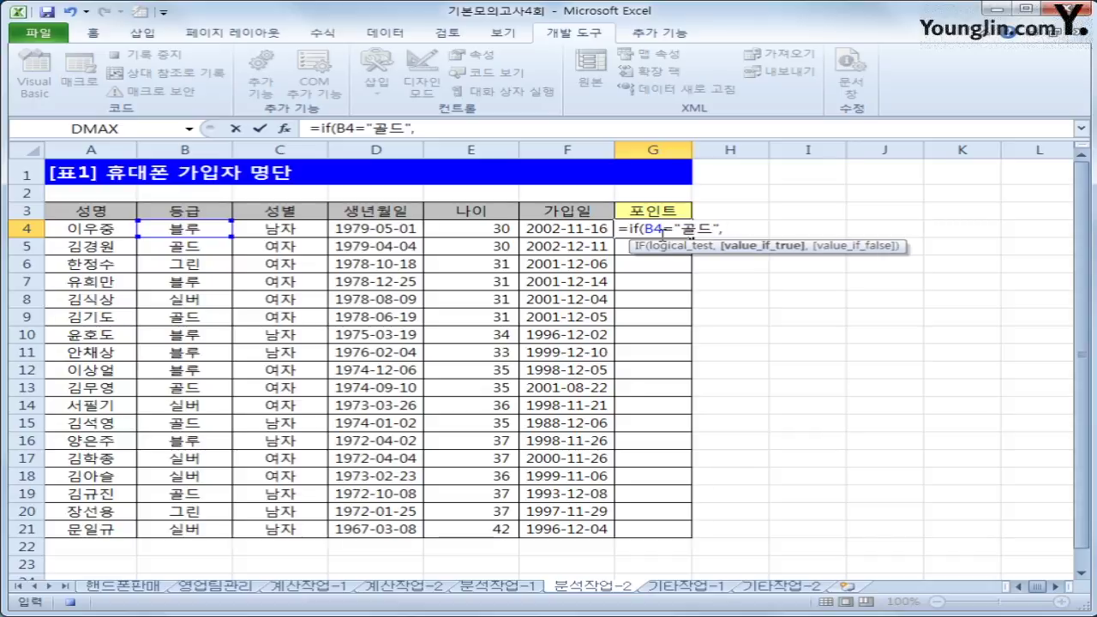
text(1000)
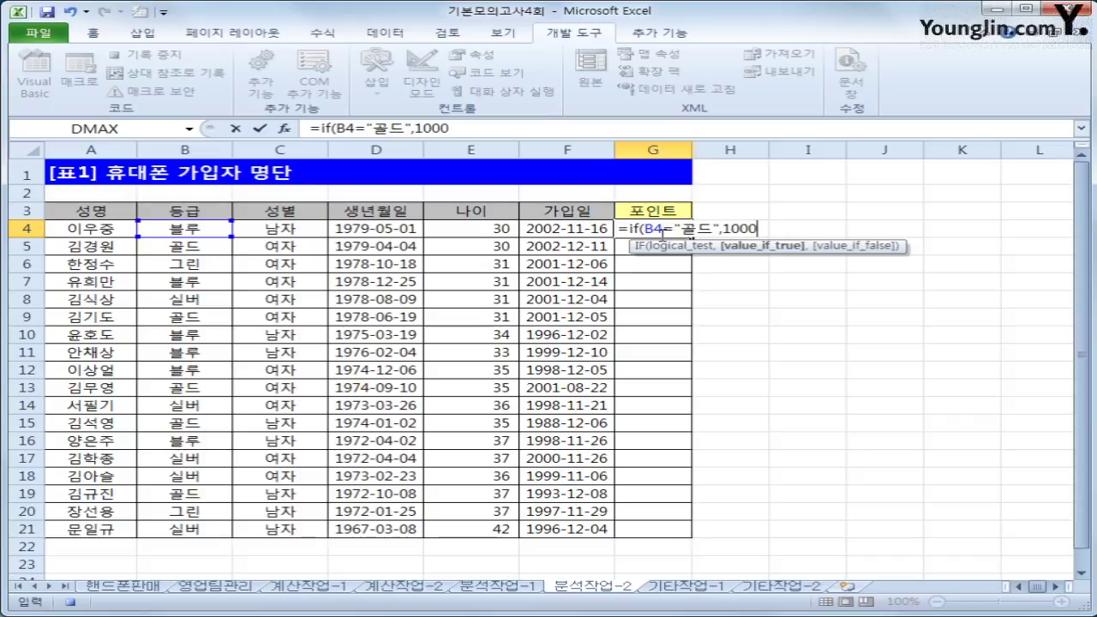
- Nest a second IF in the G4 formula that returns 500 when B4 equals "실버"
text(,if()
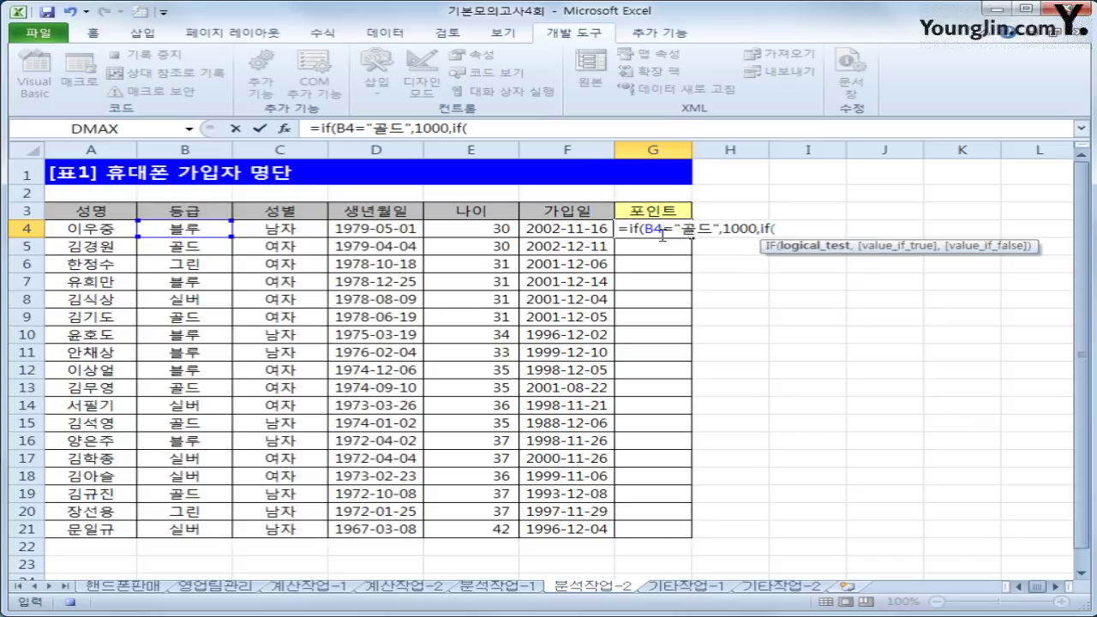
key(Left)
key(Left)
key(Left)
key(Left)
key(Left)
text(=)
text("tlf)
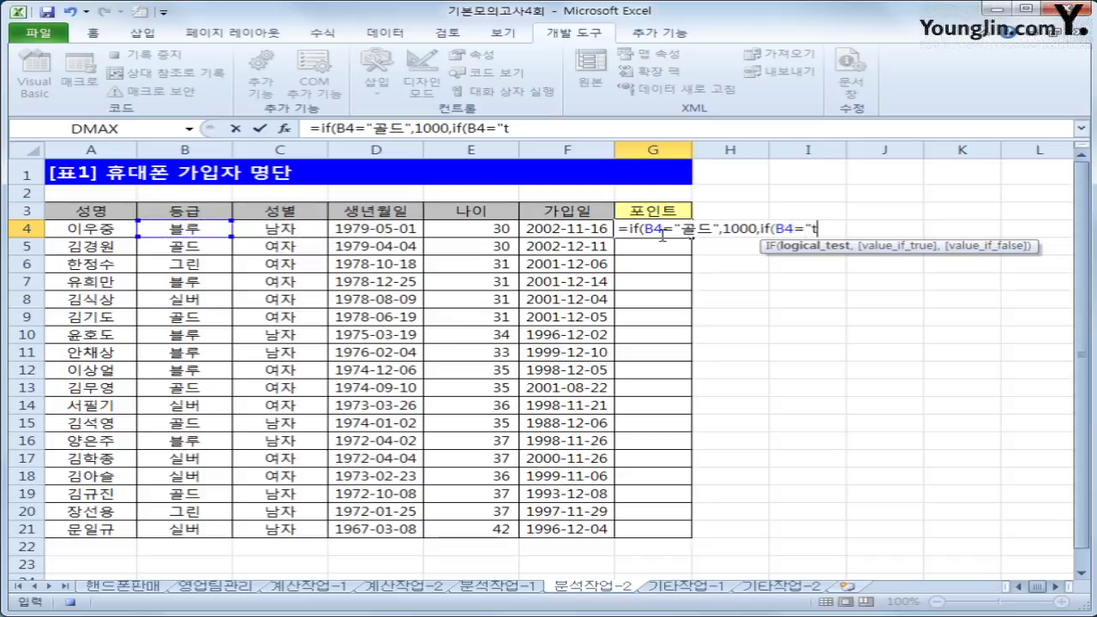
key(BackSpace)
key(BackSpace)
key(BackSpace)
text(실버",)
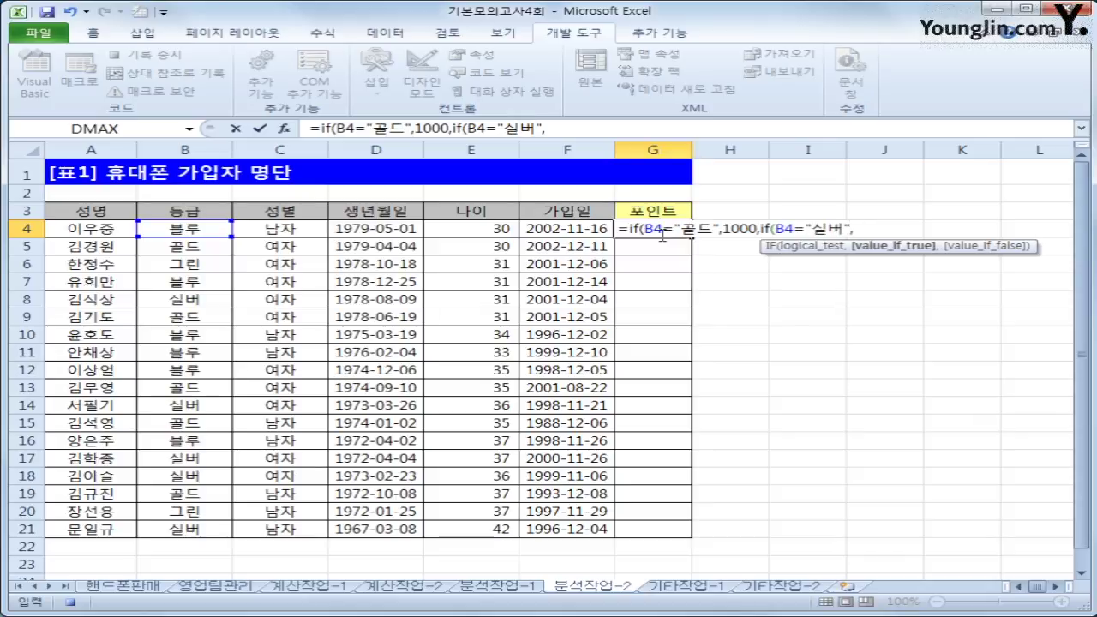
text(500,)
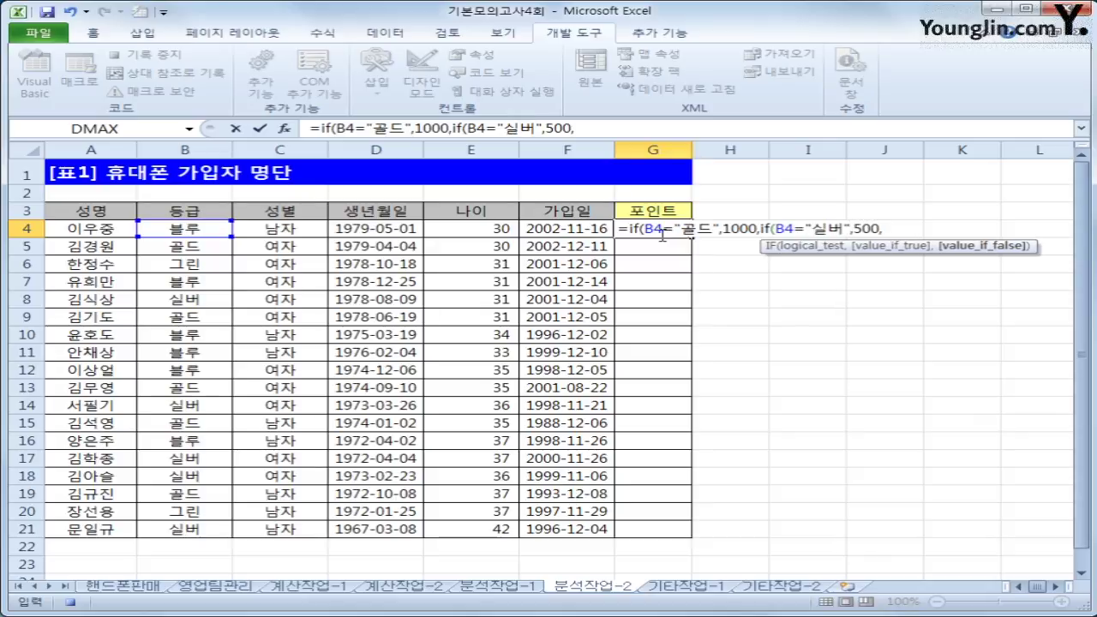
- Finish the G4 formula with 200 for every other grade, close both IFs and enter it
text(")
key(BackSpace)
text(200)))
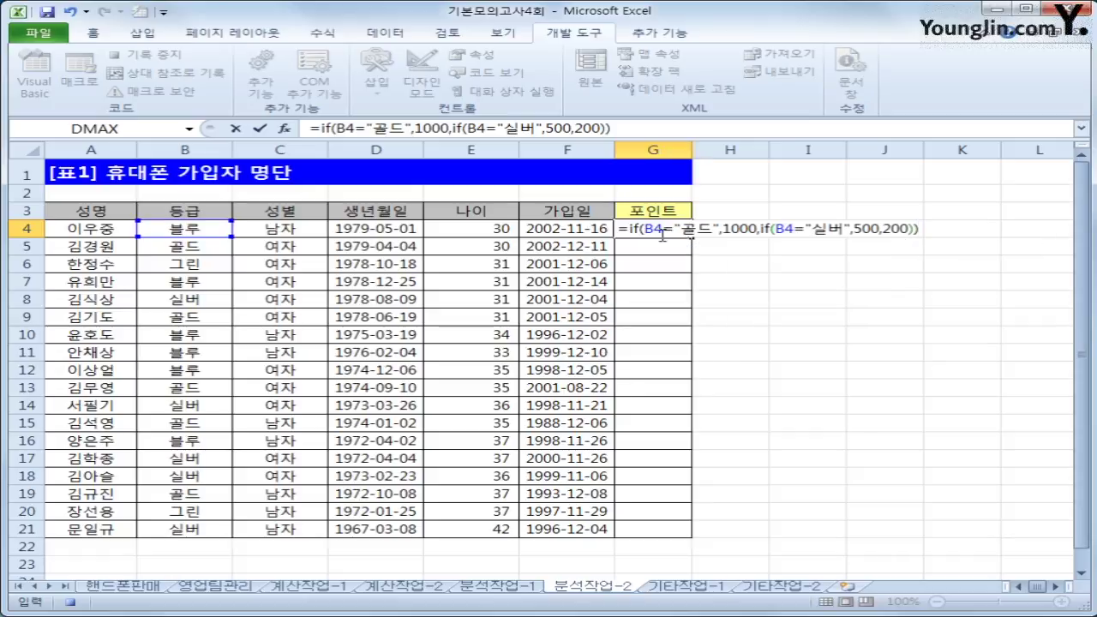
key(Return)
- Fill the G4 formula down to G21 and stop recording the macro
click(660, 234)
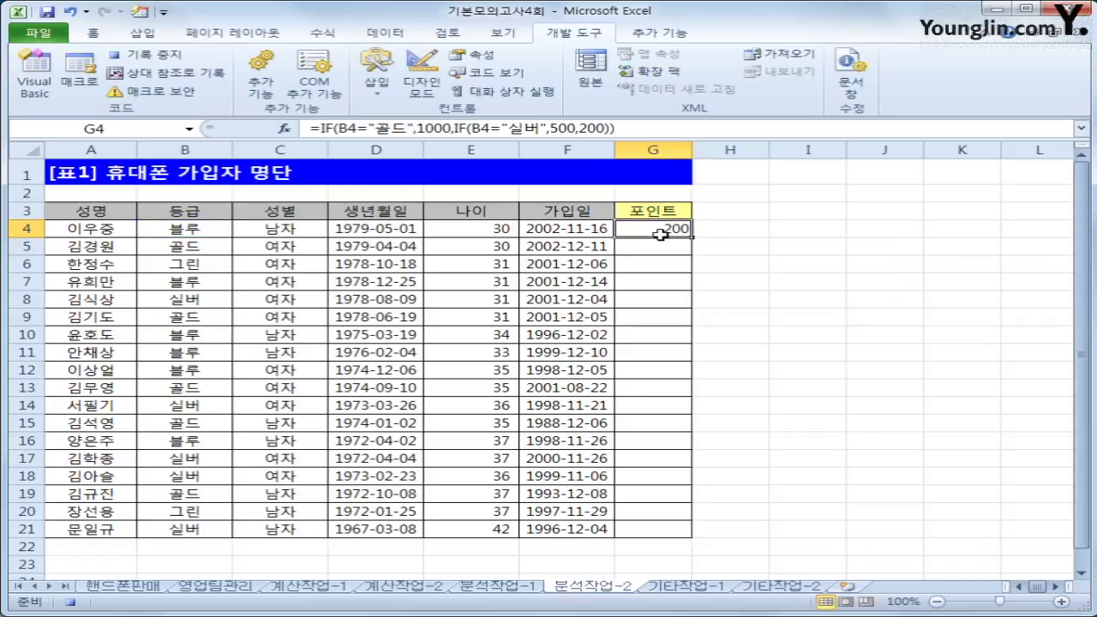
double_click(691, 237)
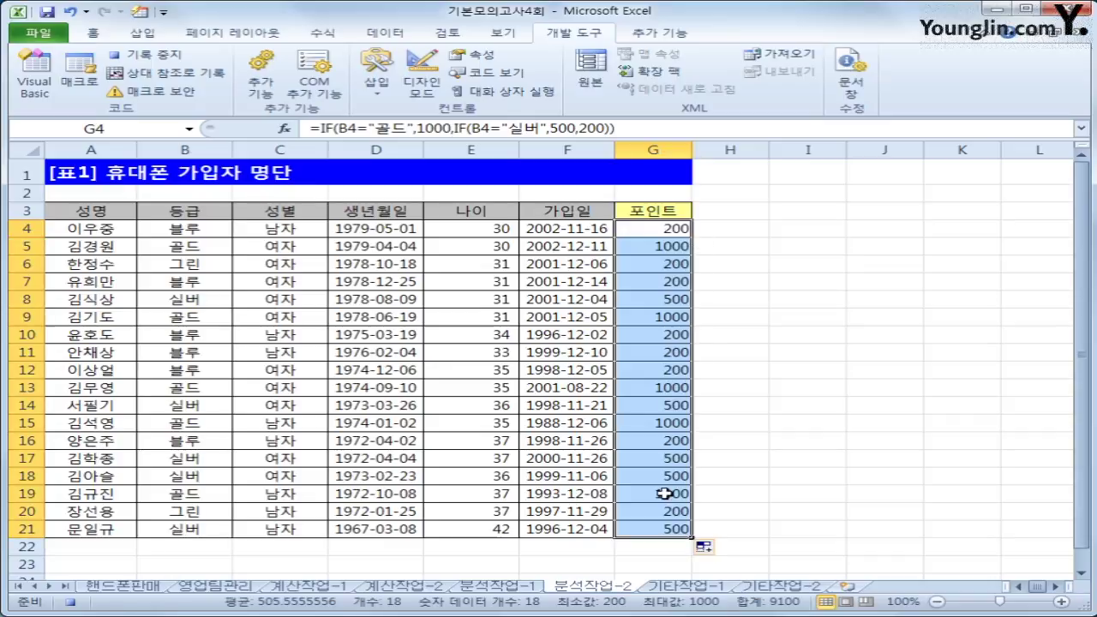
click(662, 523)
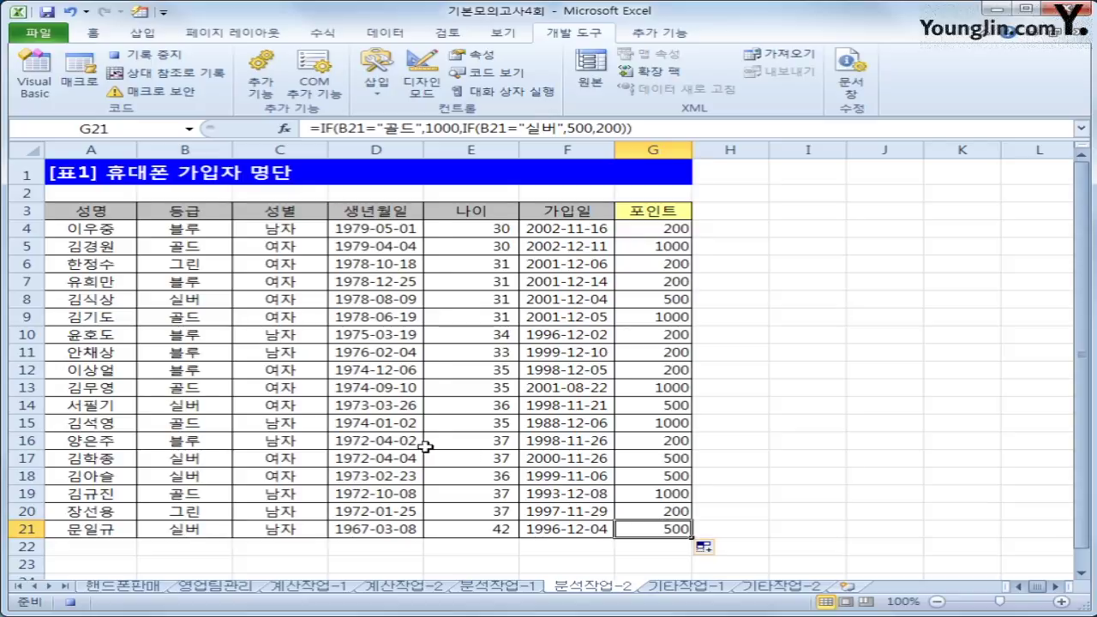
click(162, 62)
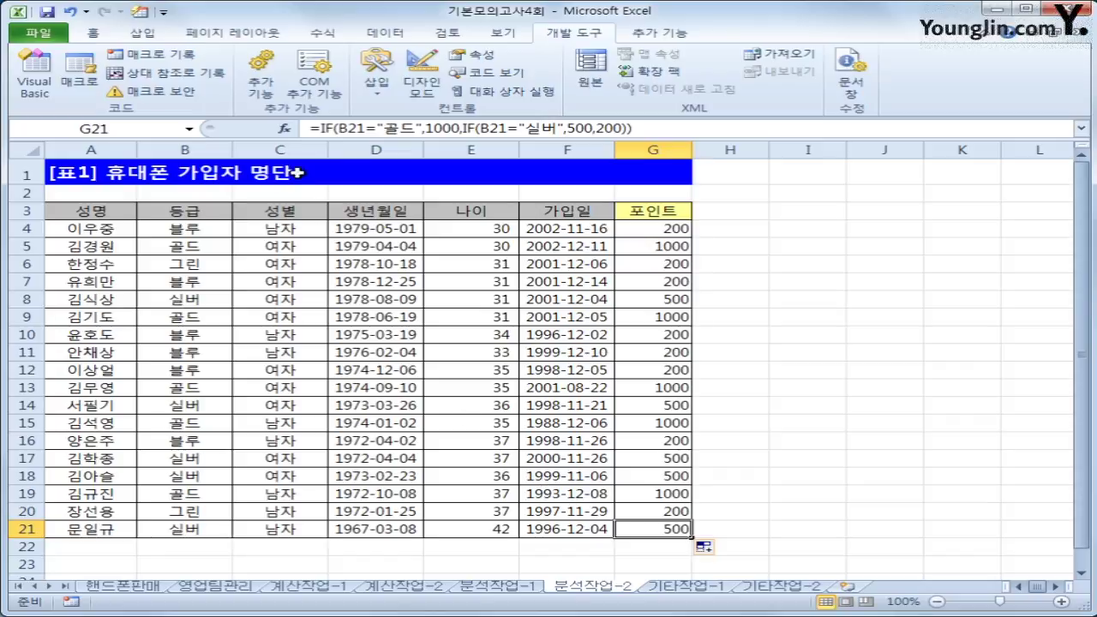
- Draw a form control button over F1:G2, assign the 포인트 macro to it and label it 포인트
click(377, 86)
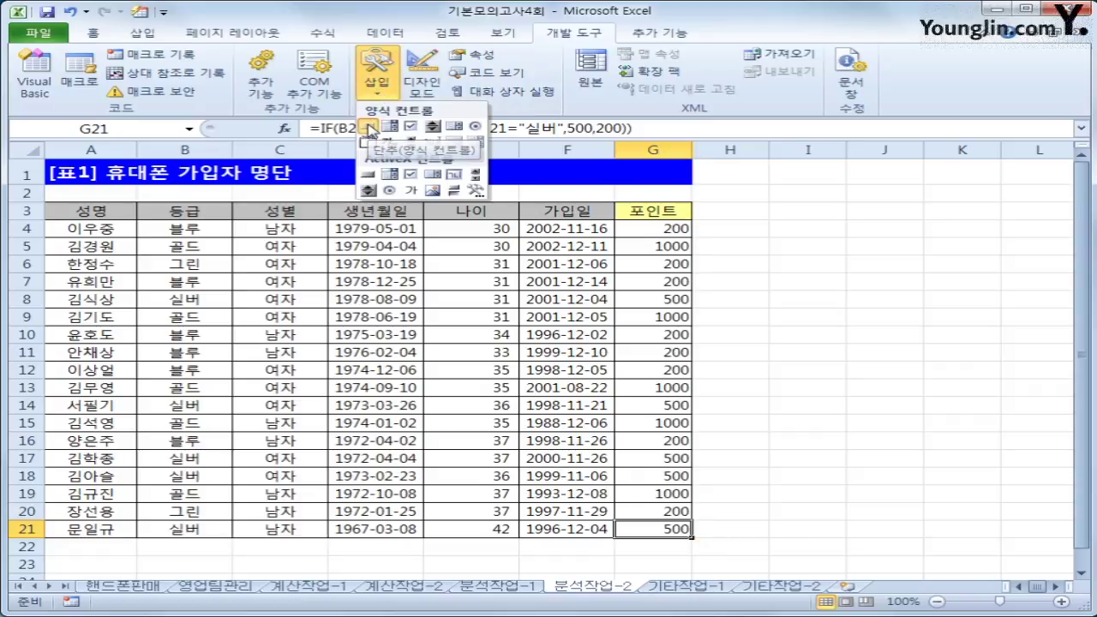
click(369, 127)
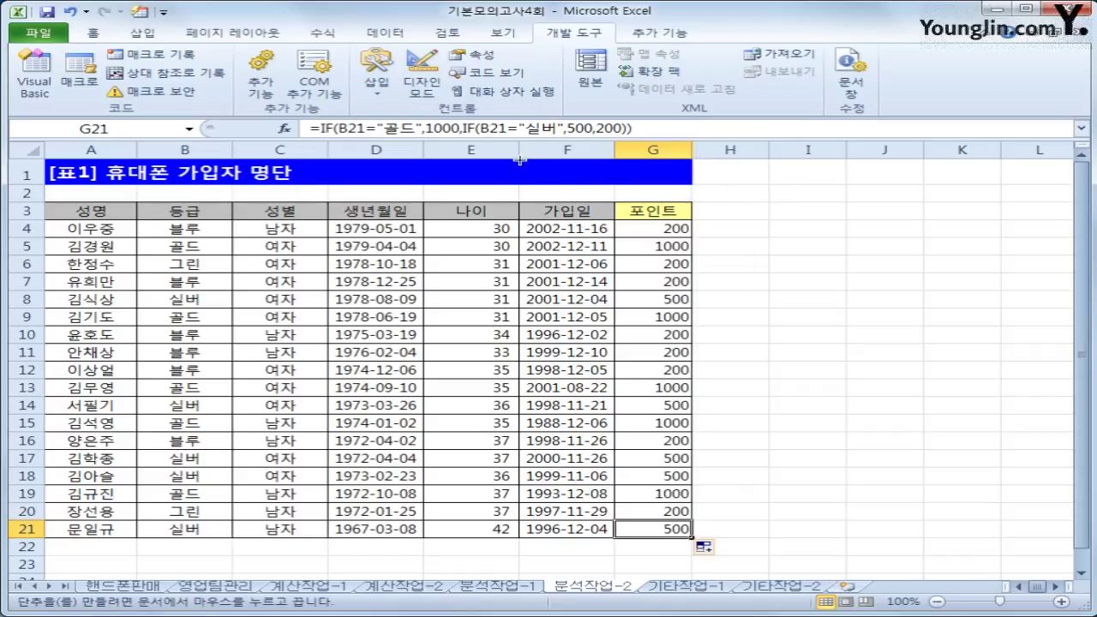
drag(519, 160, 667, 200)
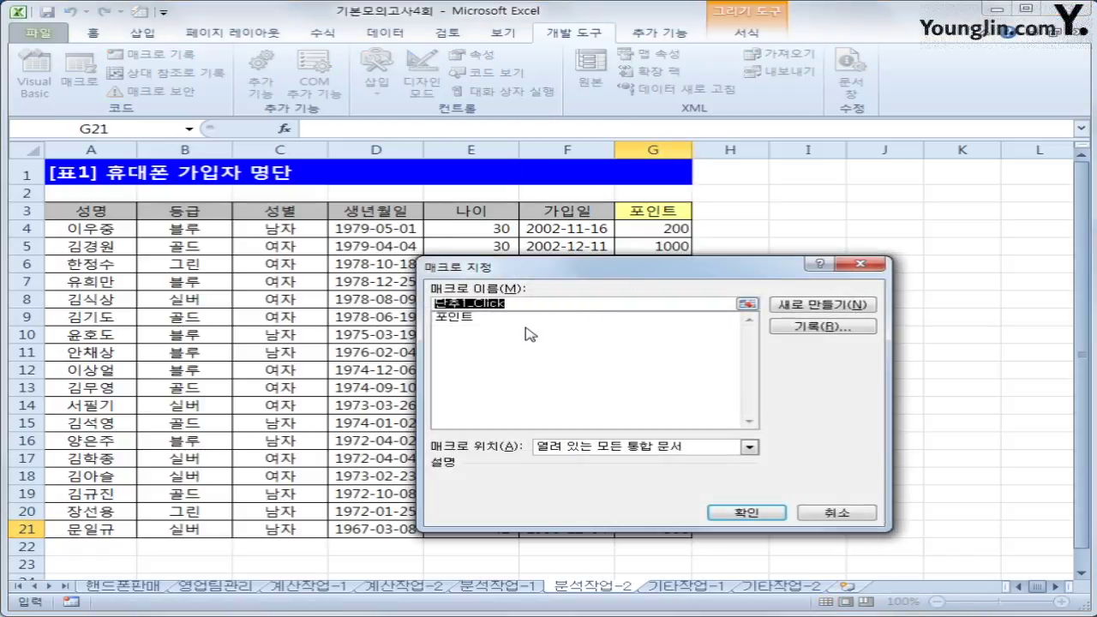
click(486, 319)
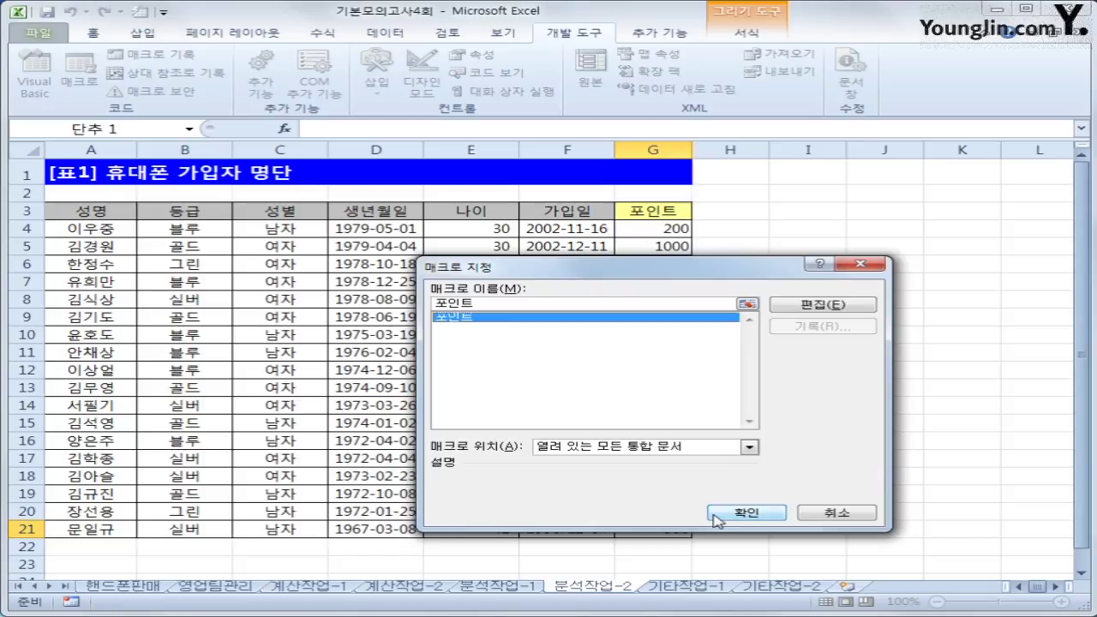
click(742, 514)
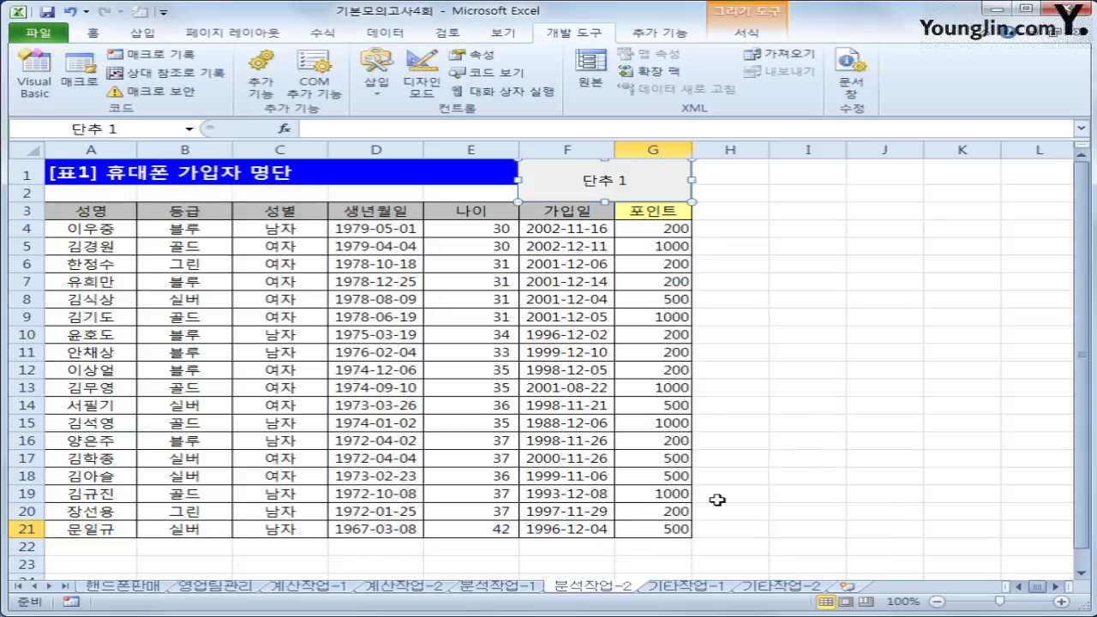
text(포인트)
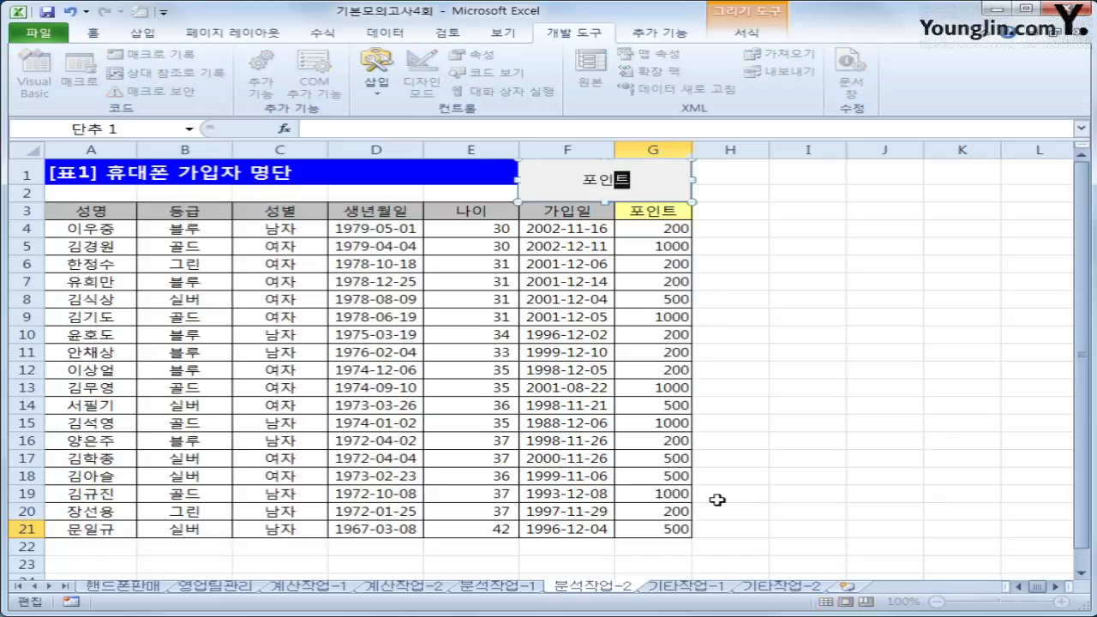
click(764, 403)
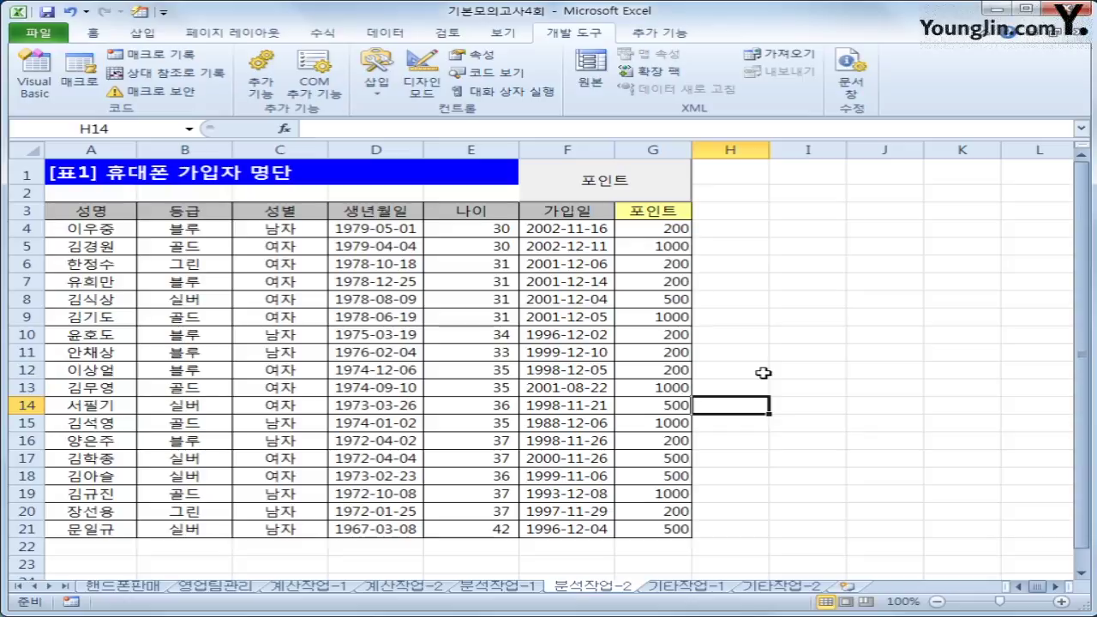
- On the 기타작업-1 sheet, change the chart's 증감 series to a line with markers
click(692, 586)
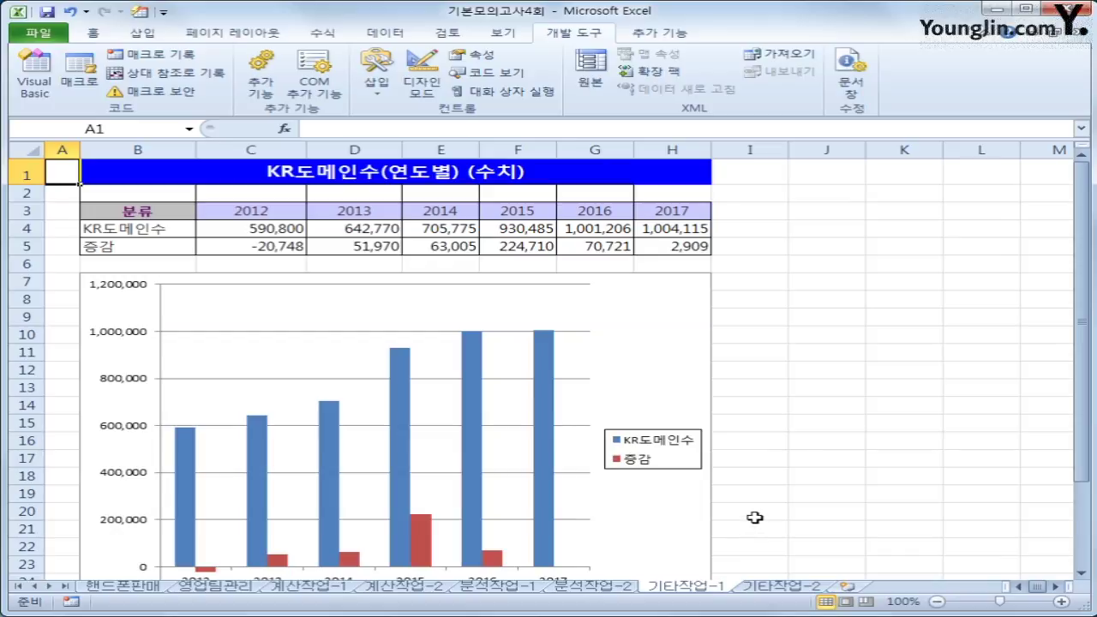
click(654, 343)
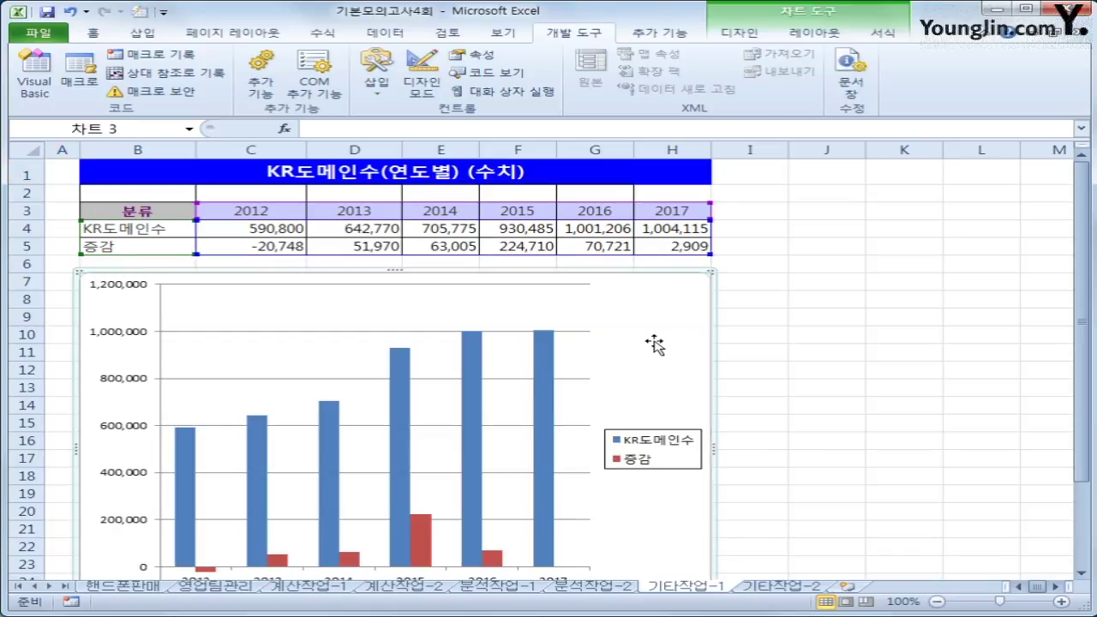
mouse_move(430, 540)
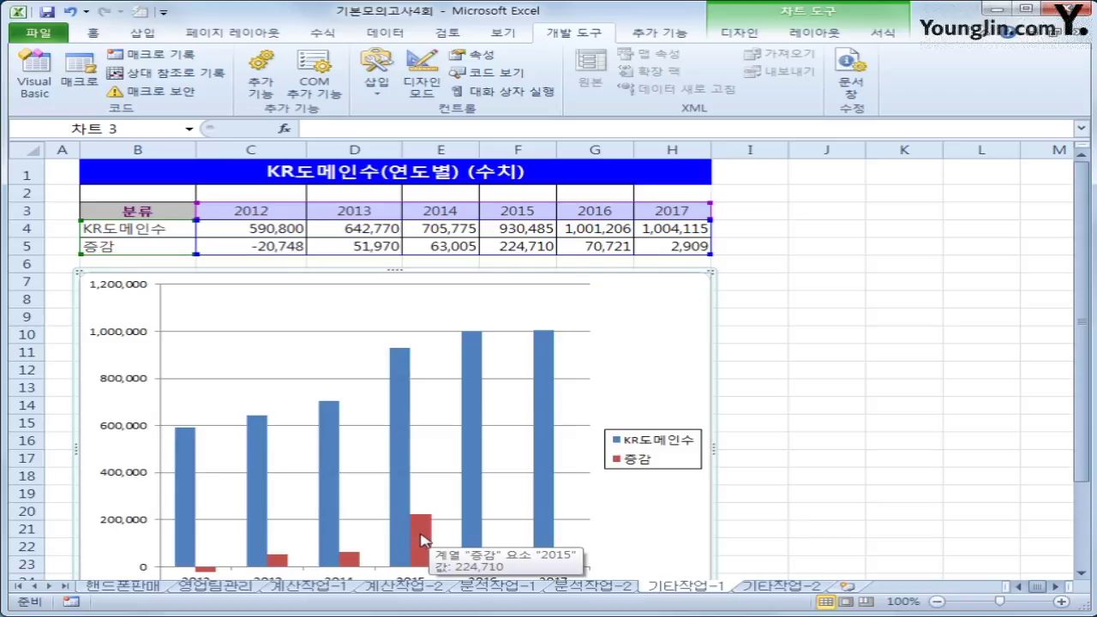
click(422, 540)
scroll(580, 502, down, 2)
right_click(422, 418)
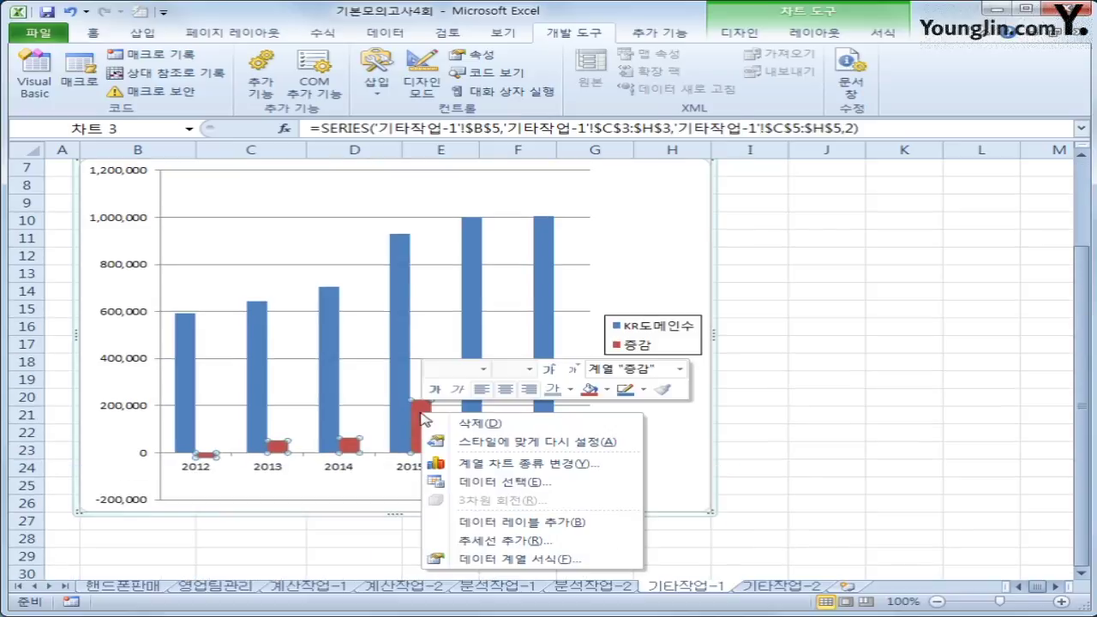
click(564, 467)
click(682, 316)
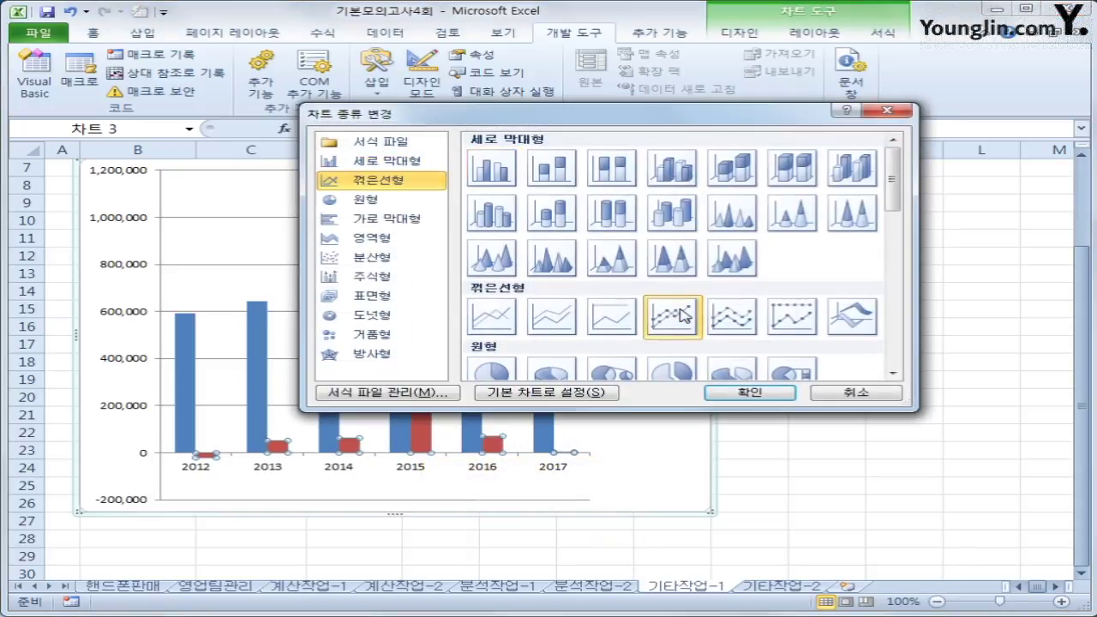
click(731, 394)
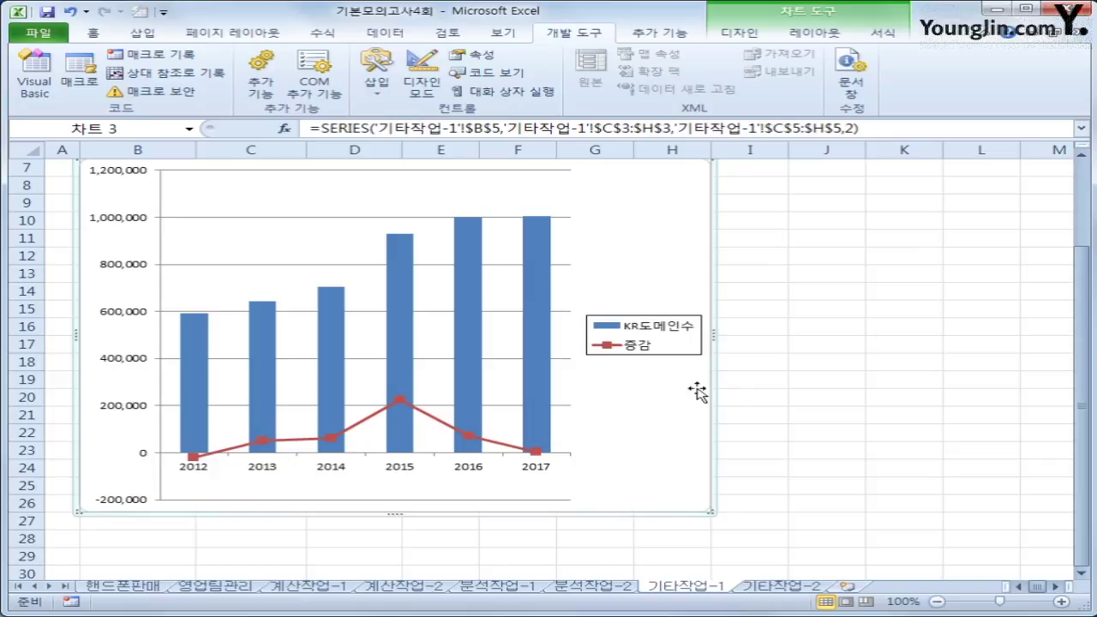
- Plot the 증감 series on the secondary axis
click(400, 401)
right_click(400, 397)
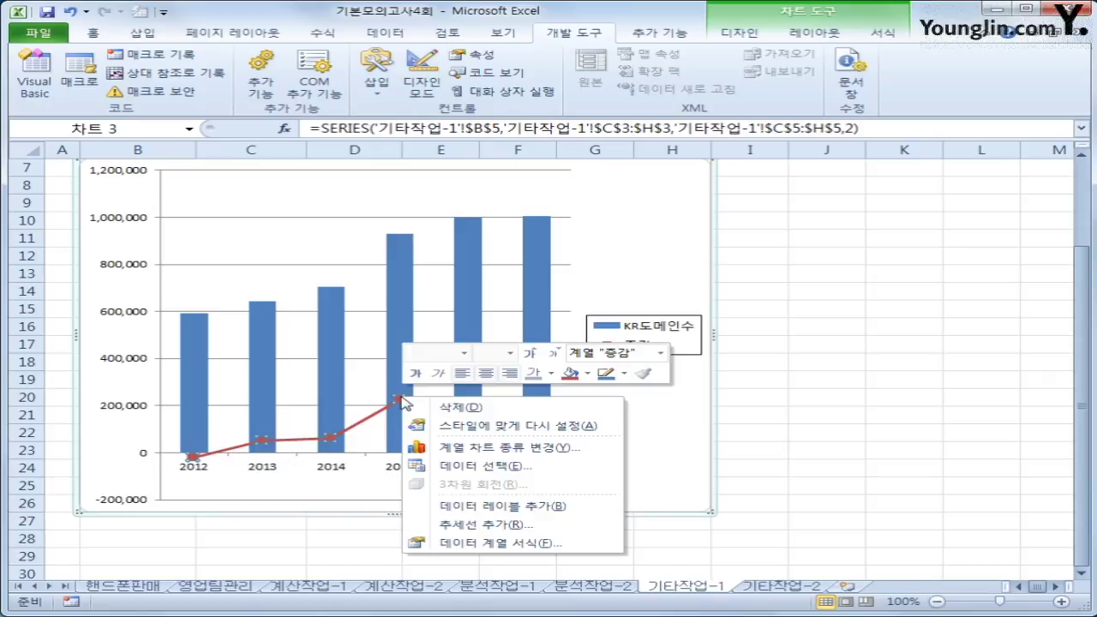
click(491, 536)
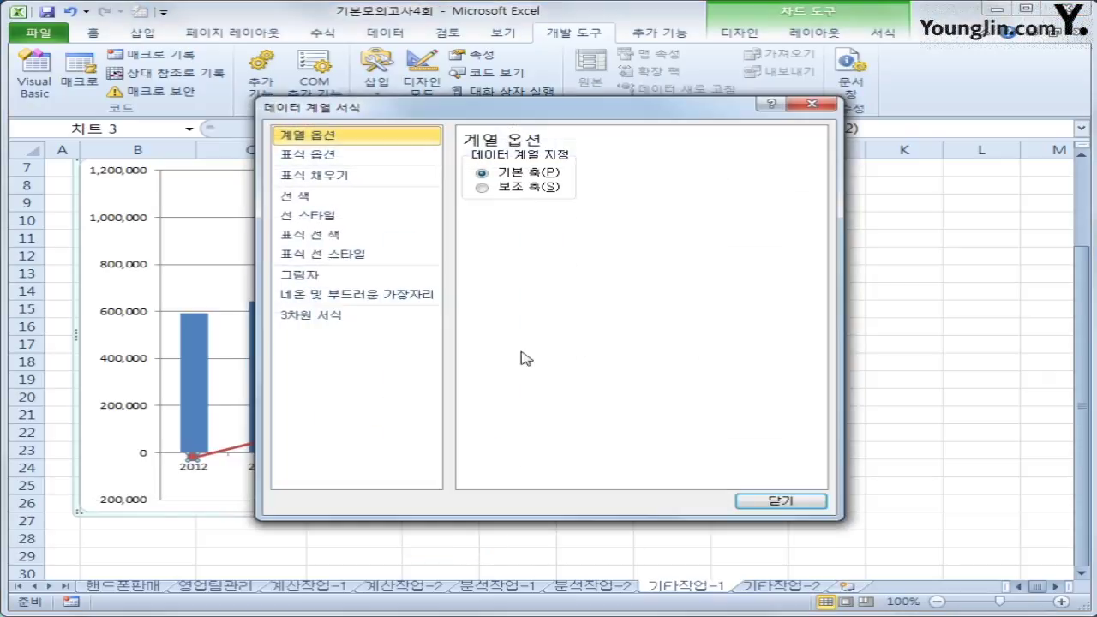
click(530, 189)
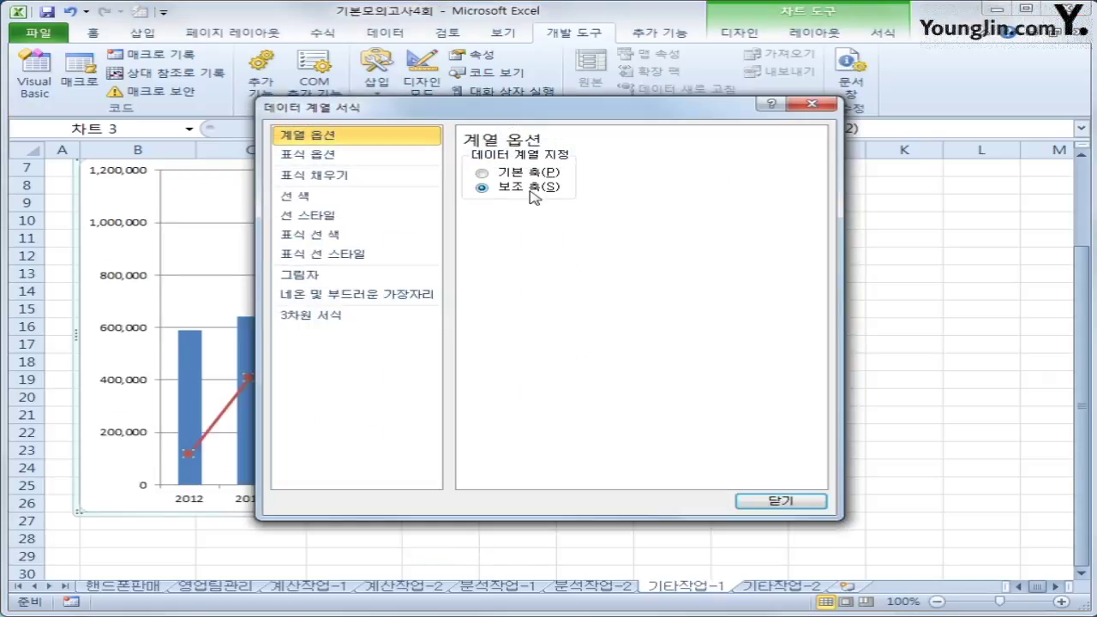
click(779, 500)
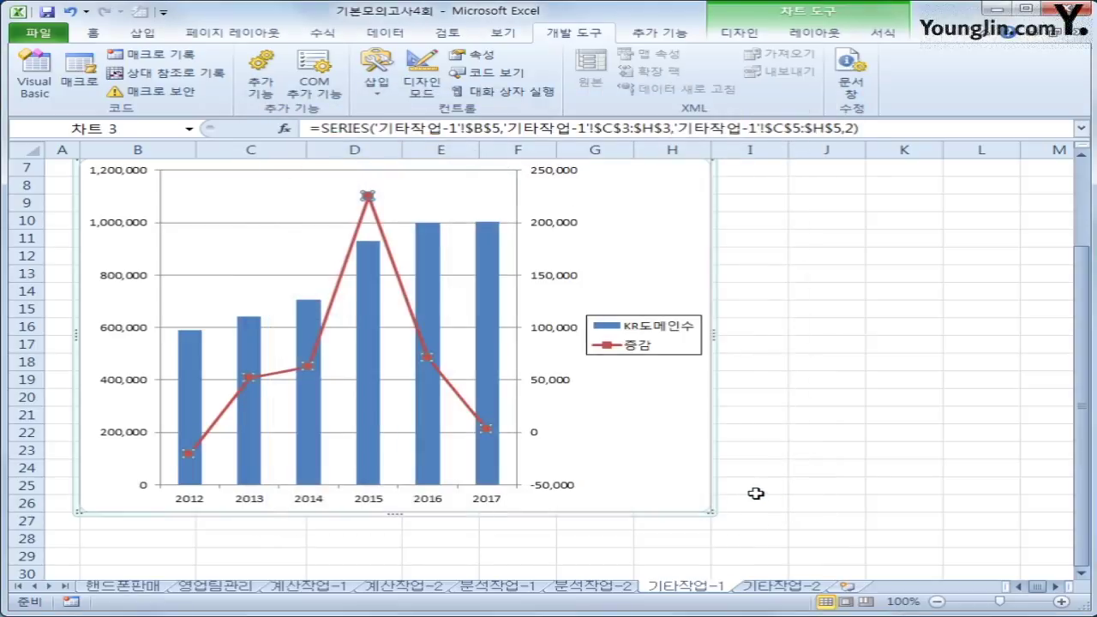
- Fix the minimum of the chart's secondary vertical axis at -20000
click(565, 285)
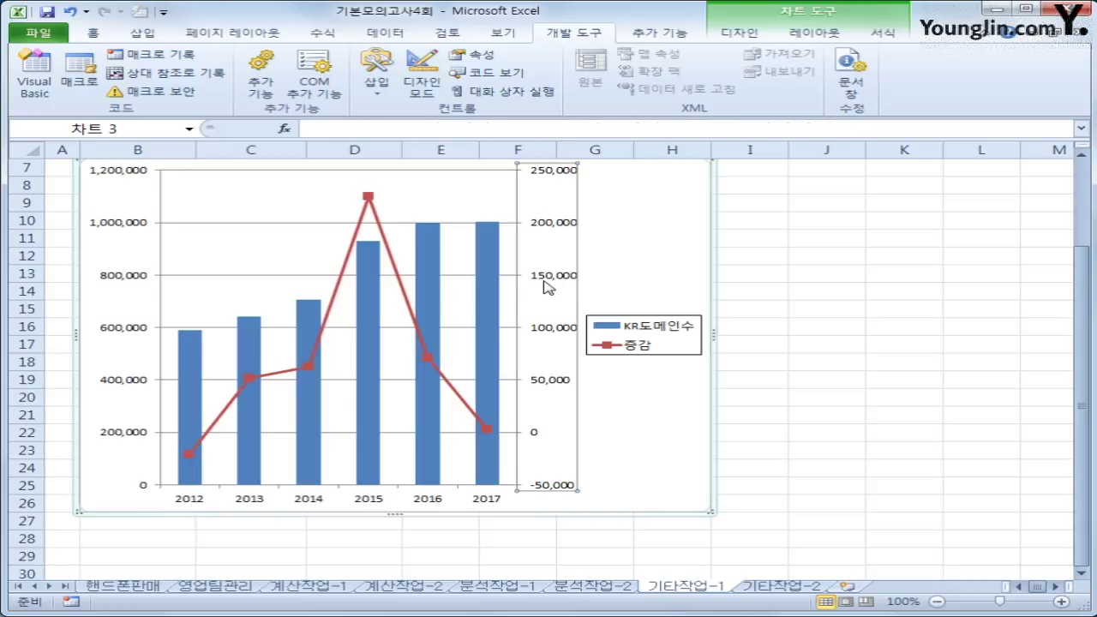
right_click(551, 283)
click(614, 445)
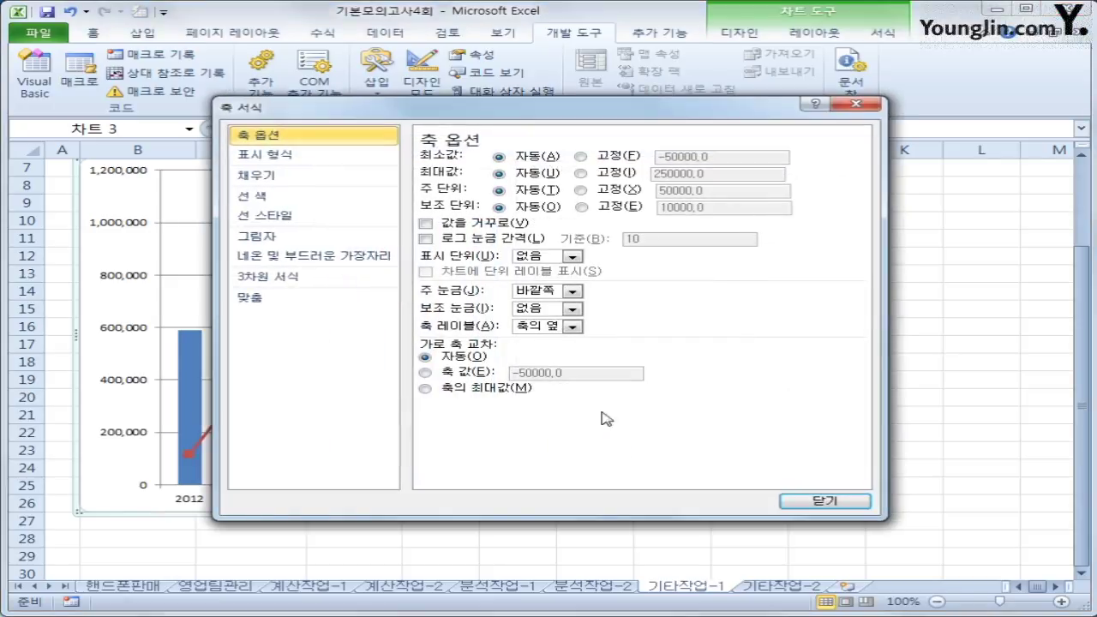
click(603, 158)
click(729, 161)
drag(730, 161, 603, 157)
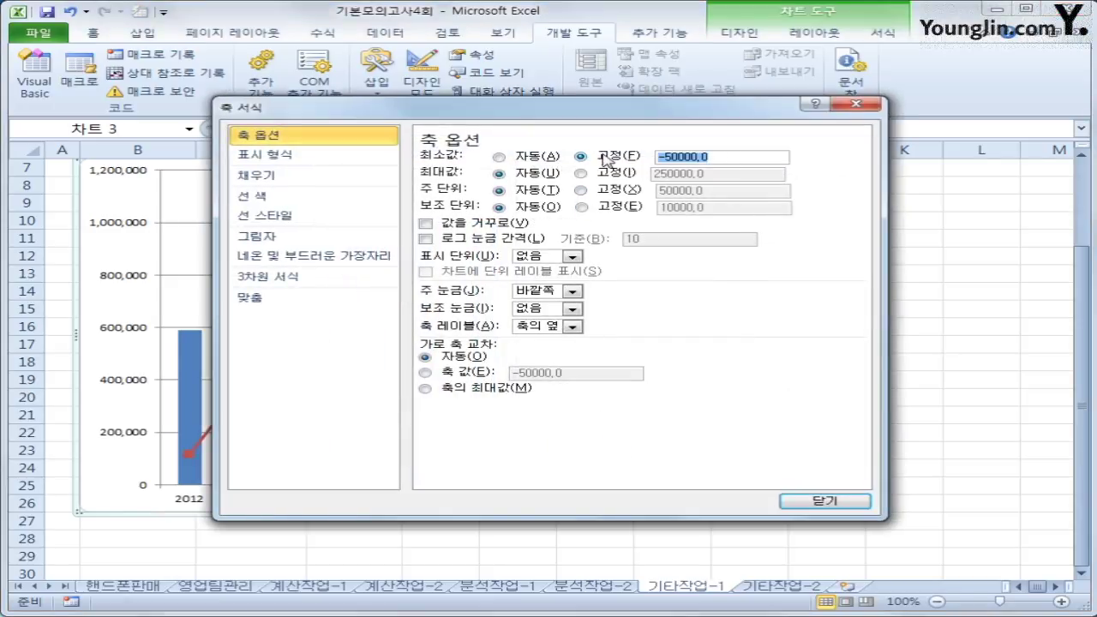
text(-2)
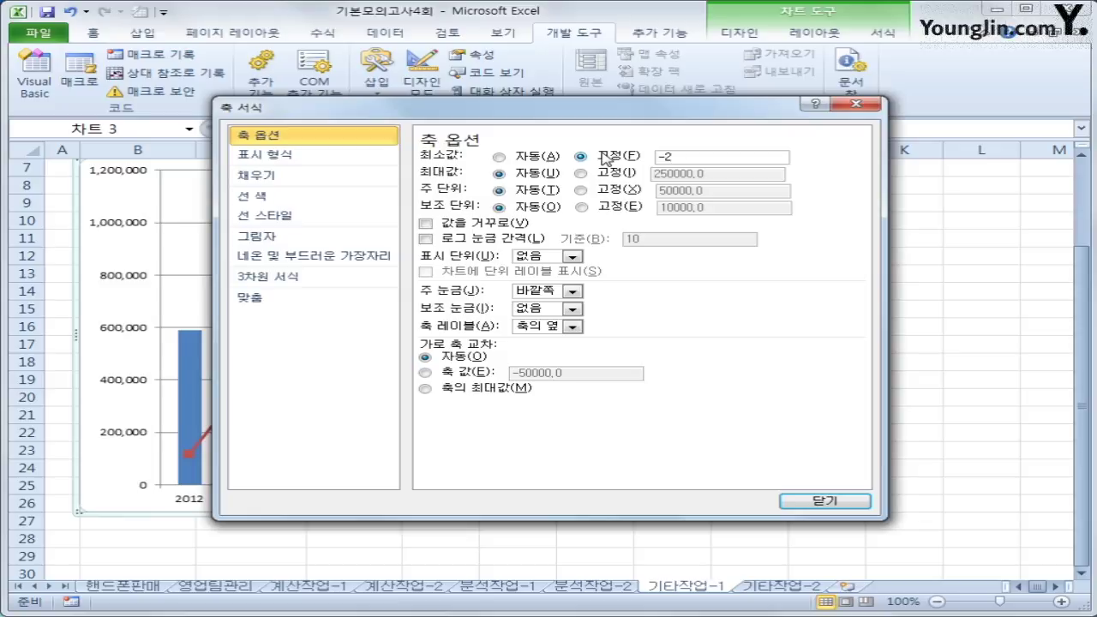
text(0000)
- Fix the secondary vertical axis maximum at 230000 and its major unit at 50000
click(615, 174)
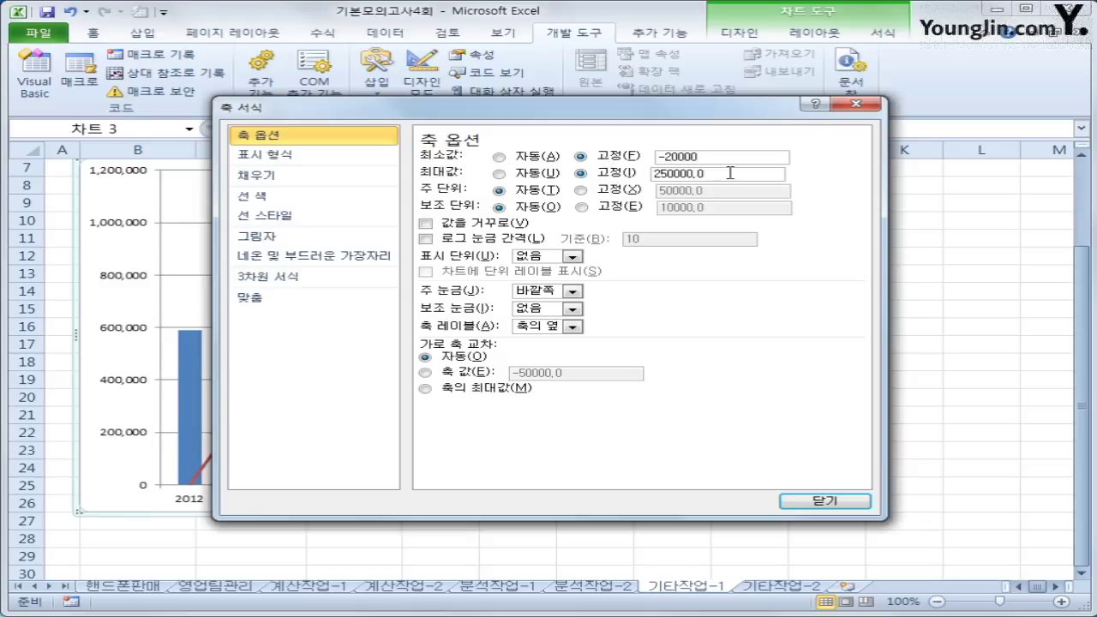
drag(729, 174, 559, 154)
text(230000)
click(609, 190)
drag(786, 189, 504, 180)
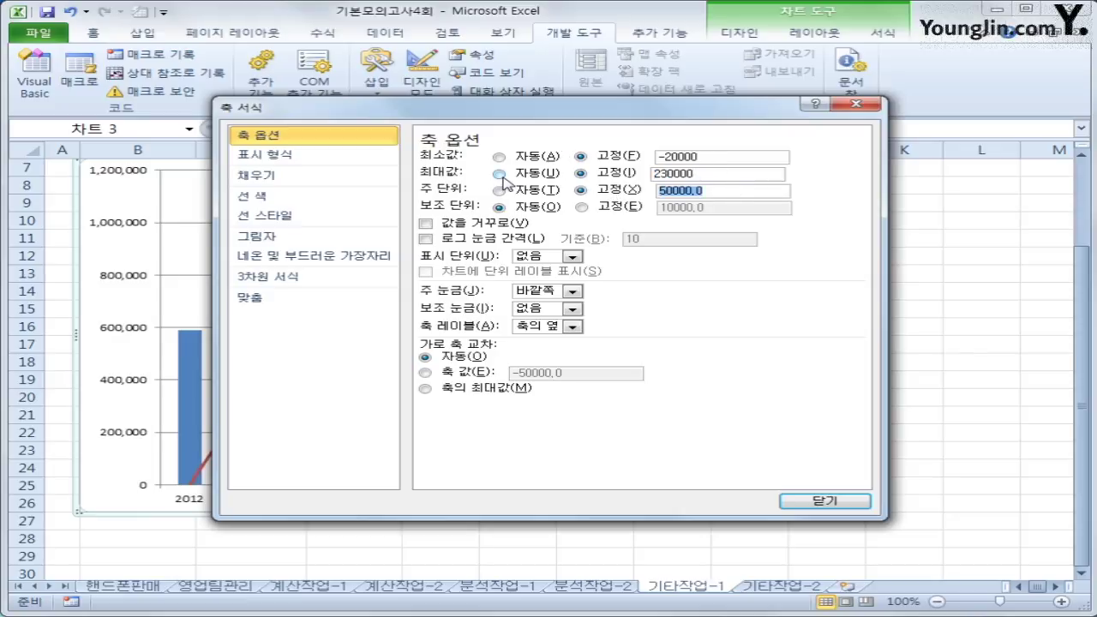
text(50000)
click(818, 501)
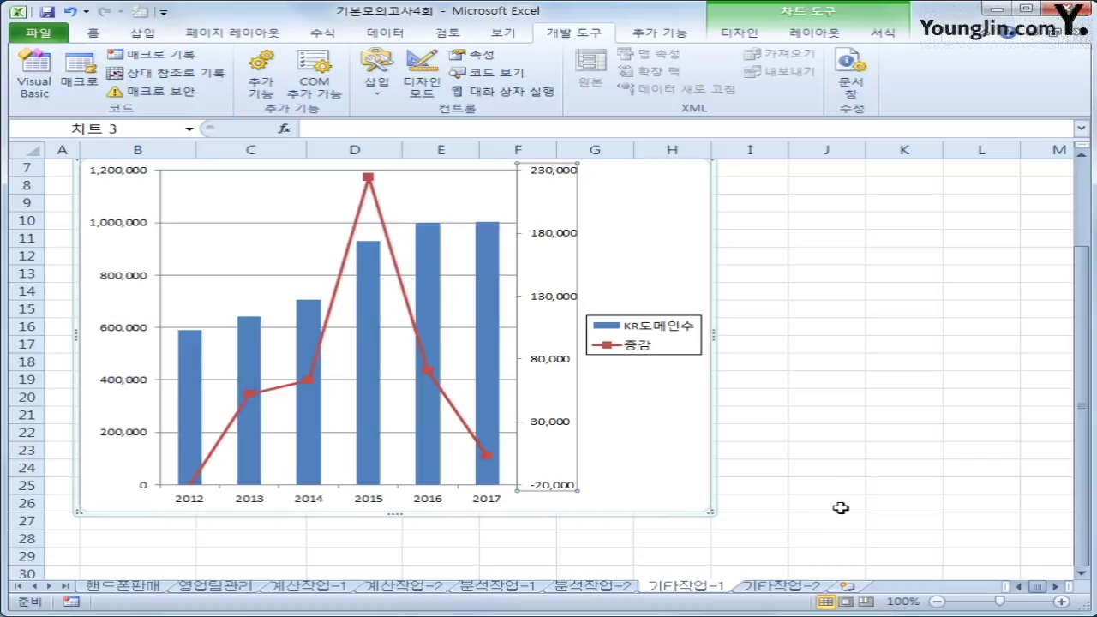
- Add a title above the chart reading KR도메인통계
click(670, 299)
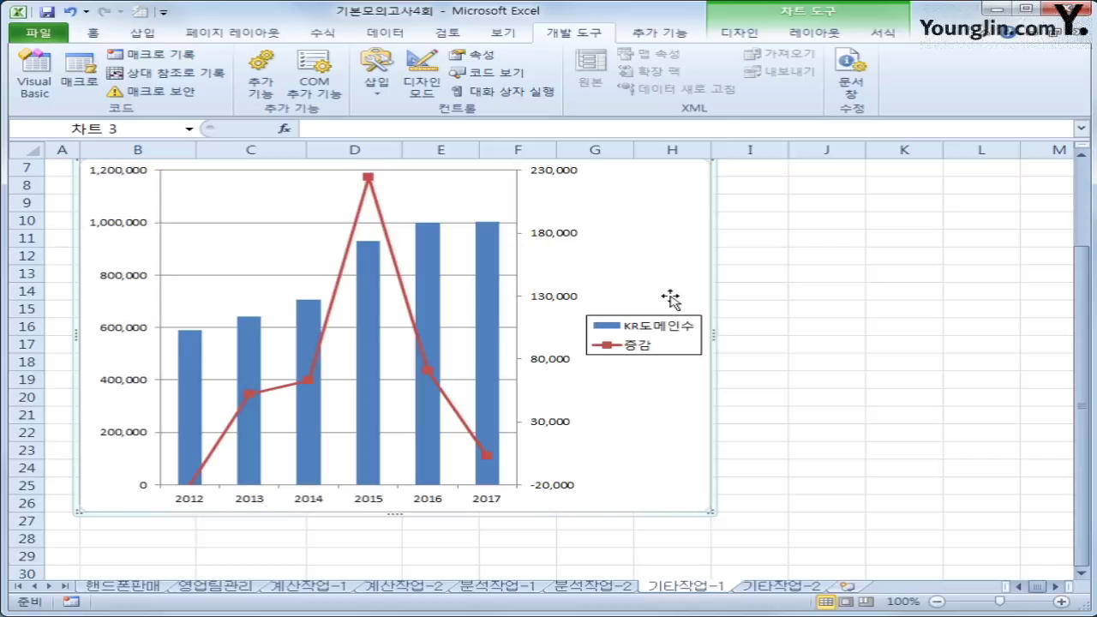
click(814, 32)
click(360, 86)
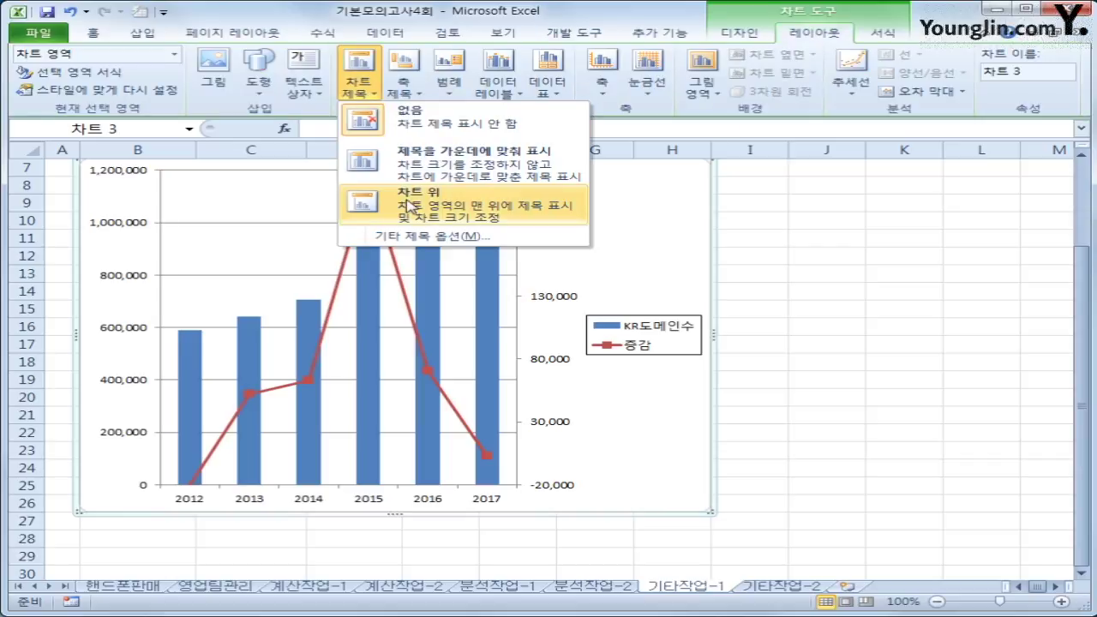
click(411, 205)
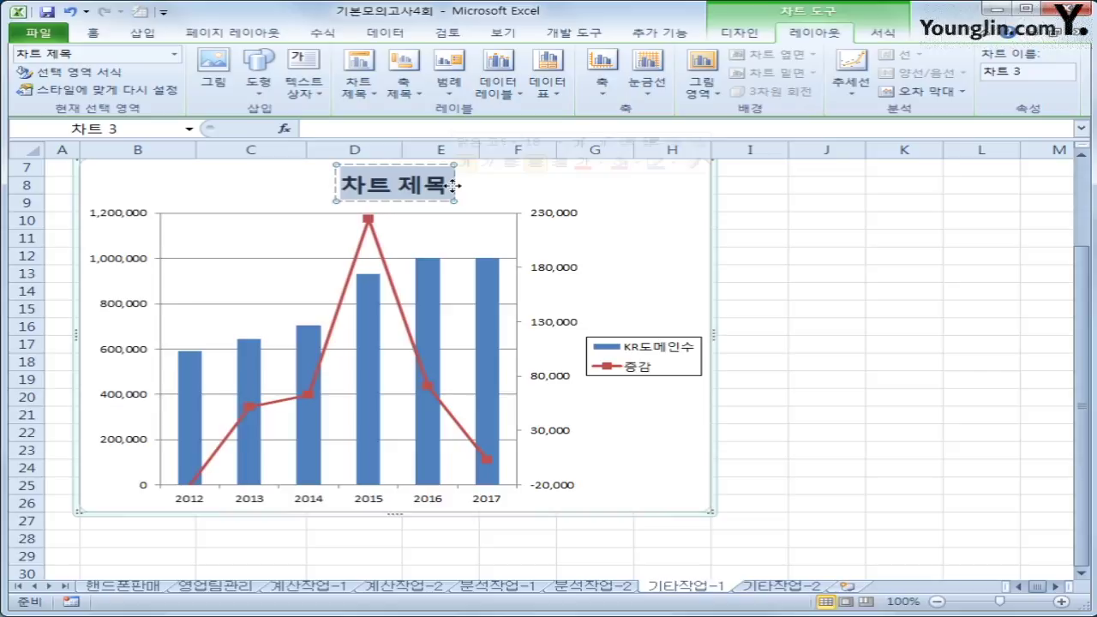
text(KR)
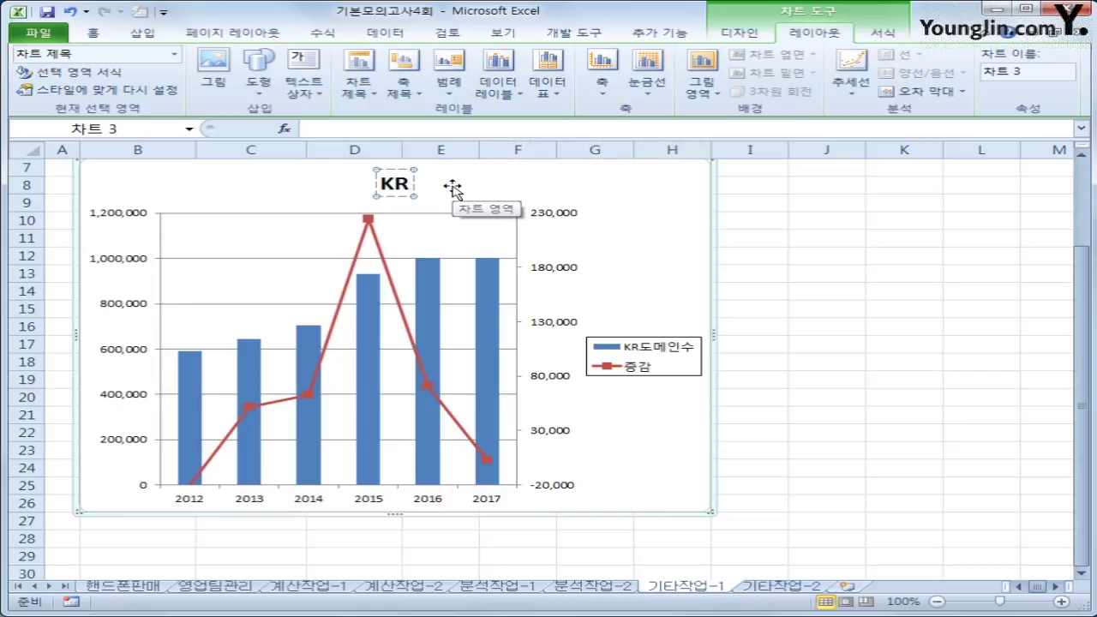
text(도메인통계)
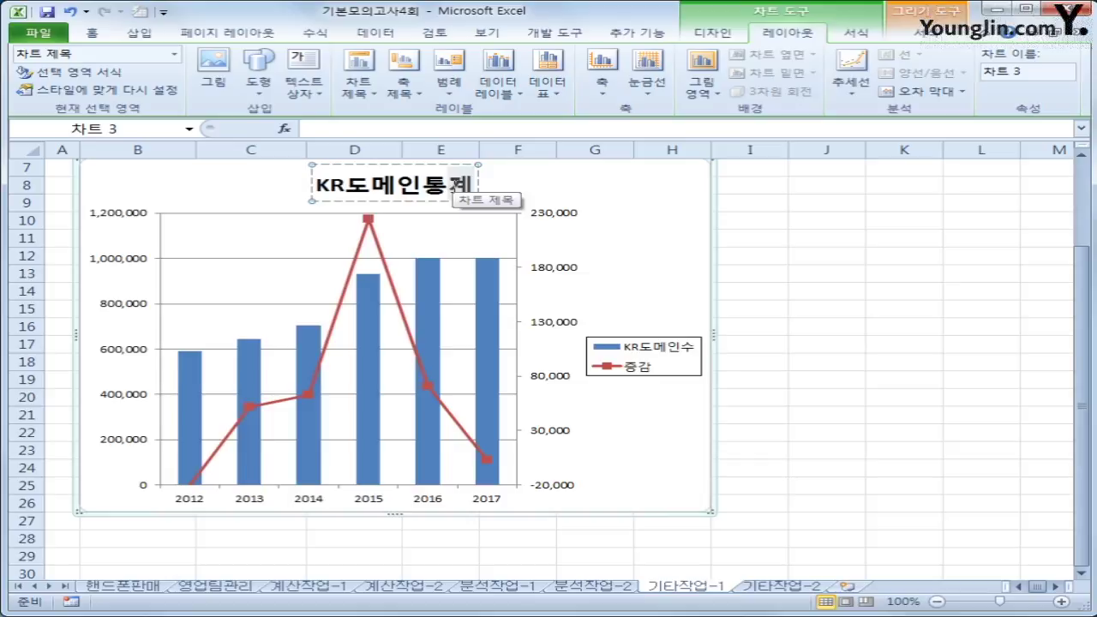
- Add the title 연도 below the primary horizontal axis and place the legend at the top of the chart
click(403, 81)
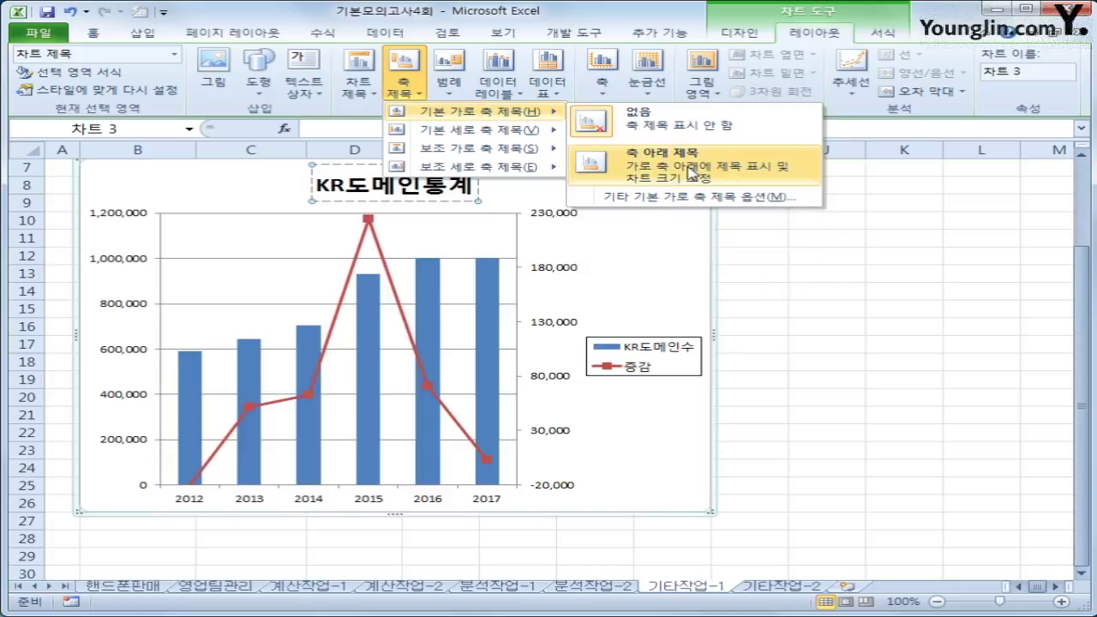
click(690, 172)
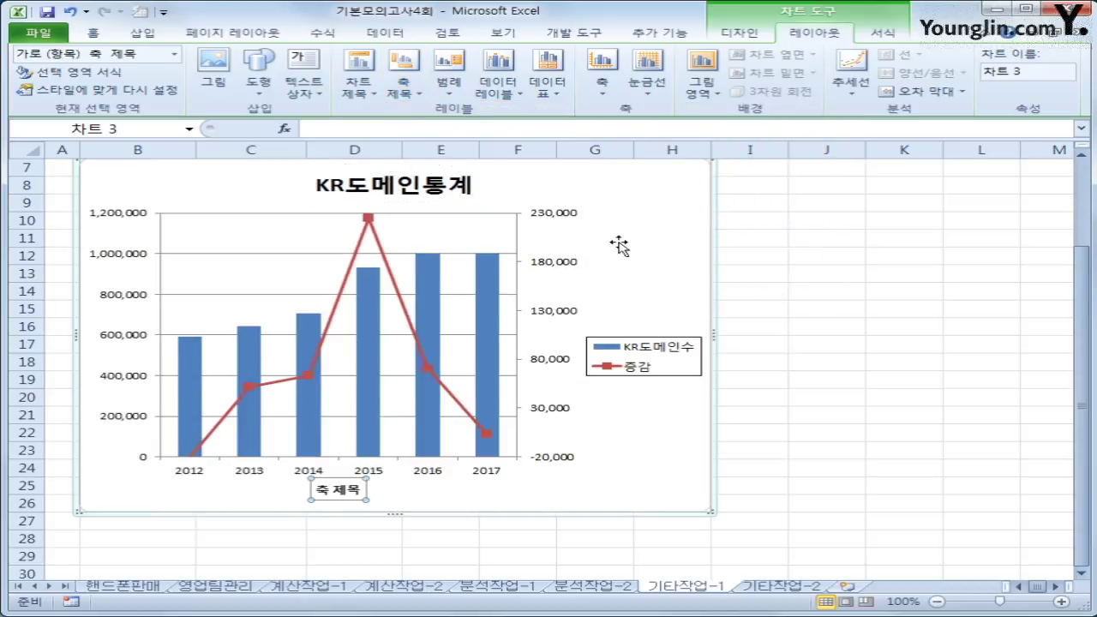
drag(318, 490, 363, 490)
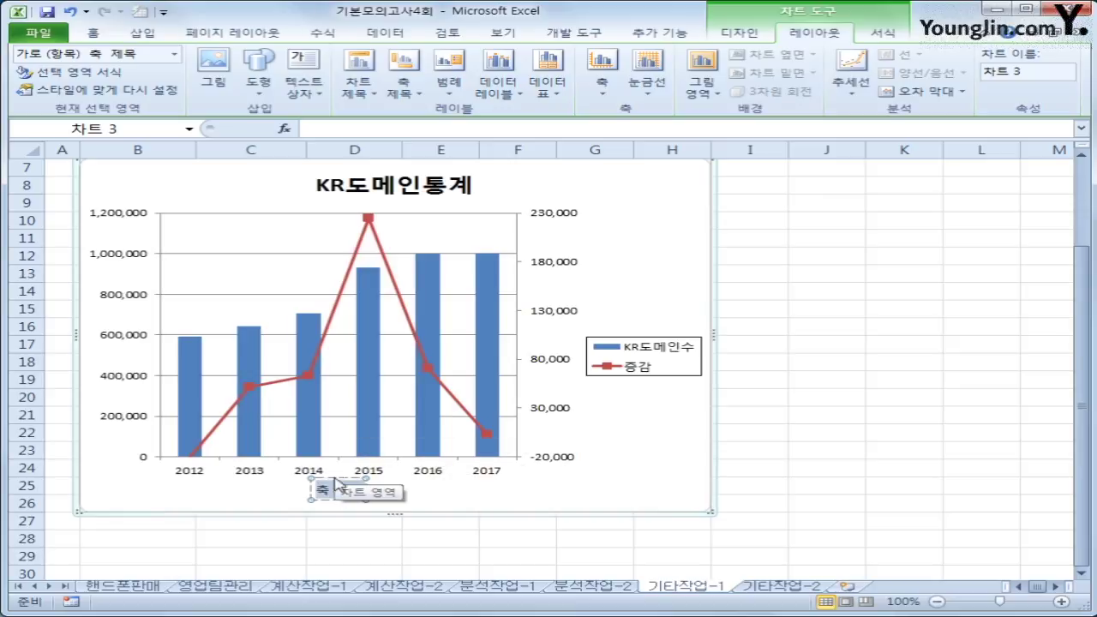
text(연)
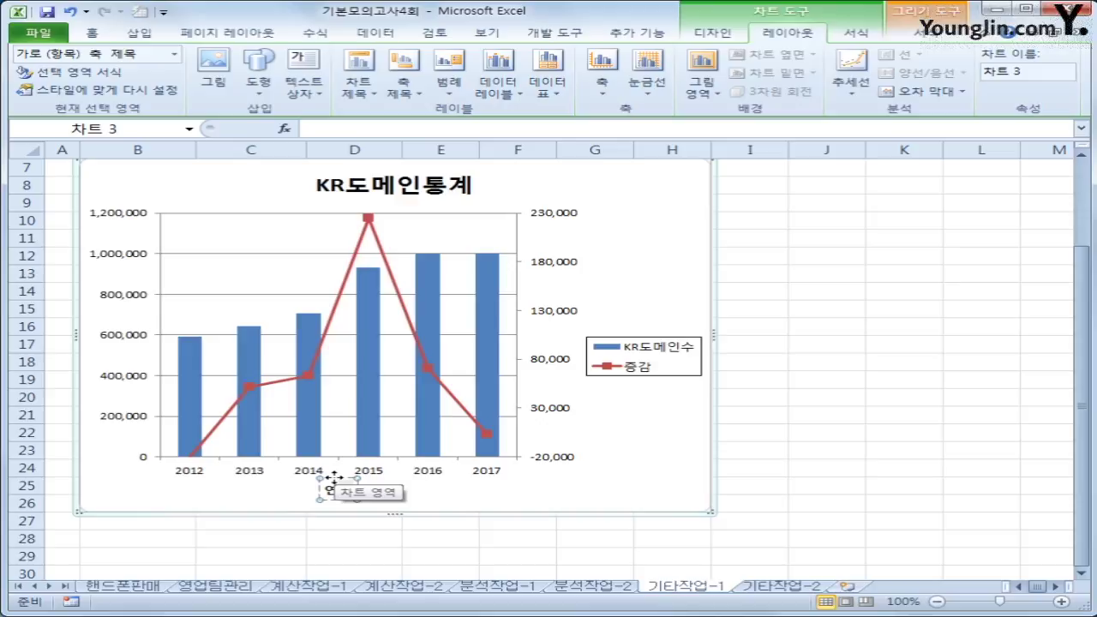
text(도)
click(677, 251)
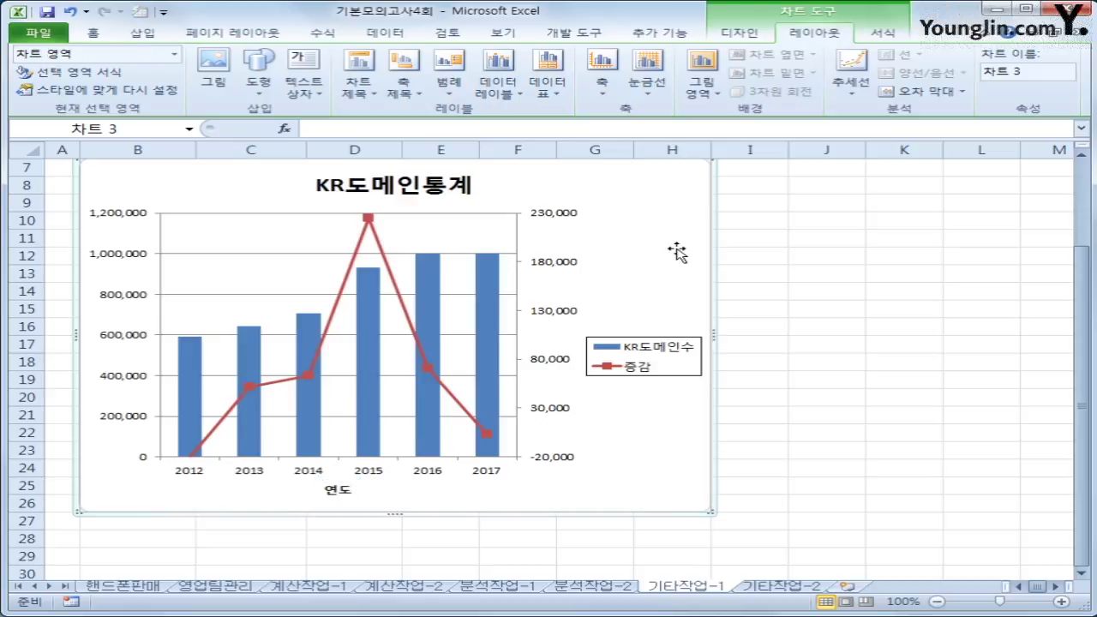
click(449, 82)
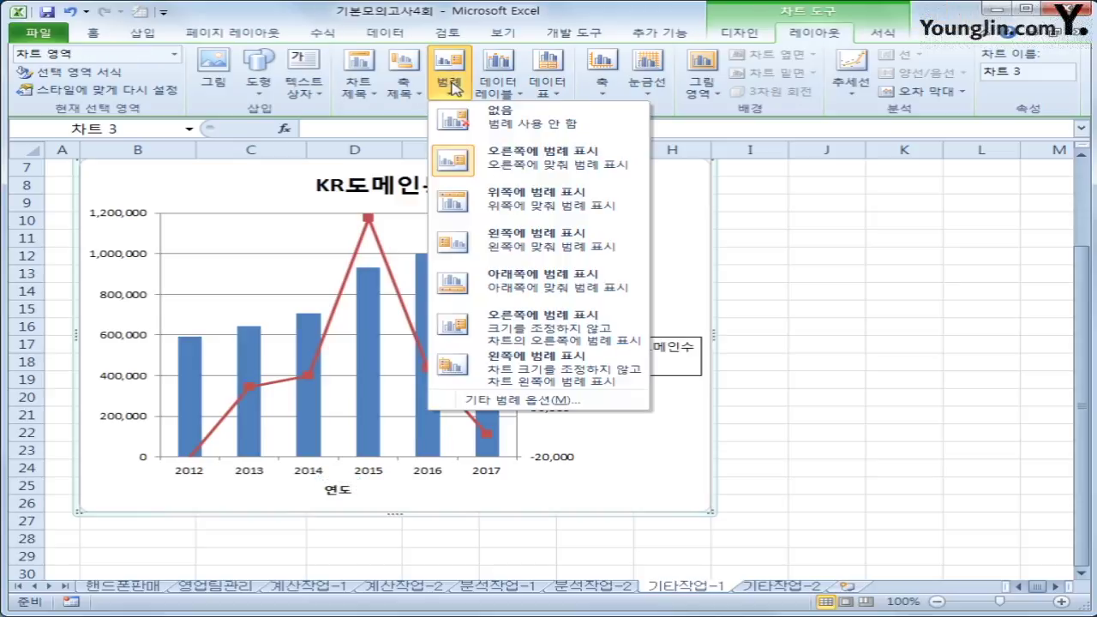
click(533, 205)
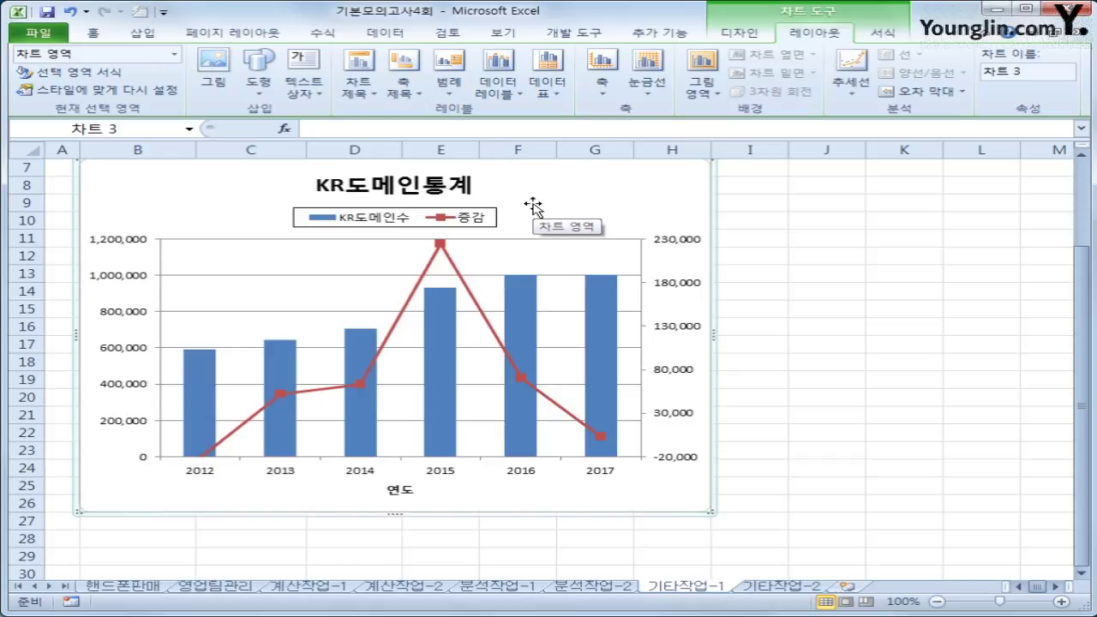
- Give the chart area rounded border corners and the first outer (바깥쪽) shadow preset, falling toward the lower right
right_click(658, 193)
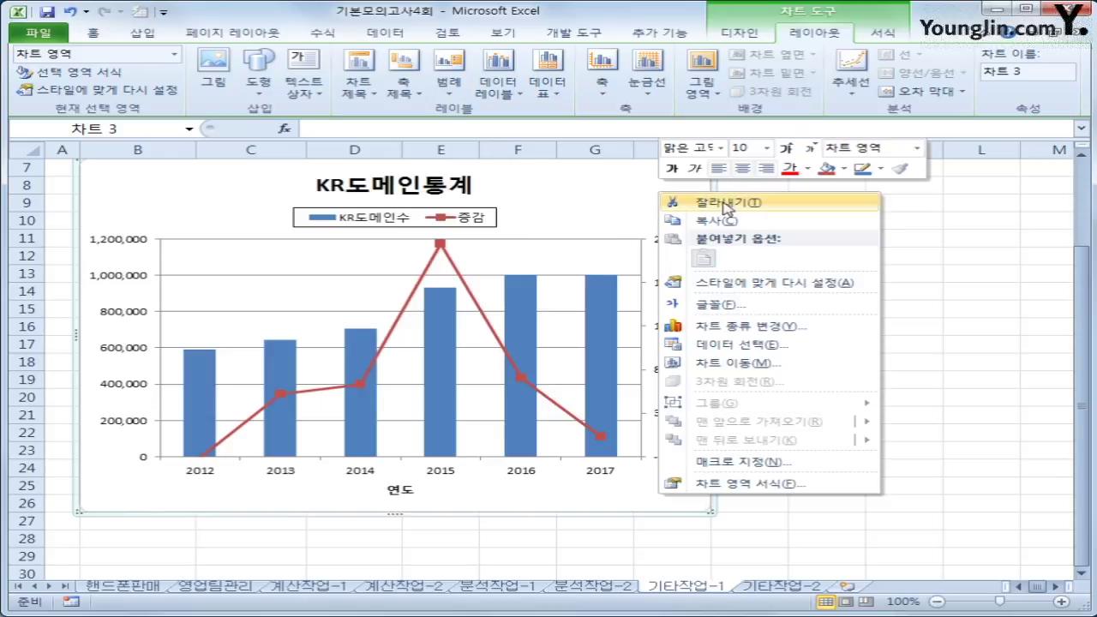
click(772, 484)
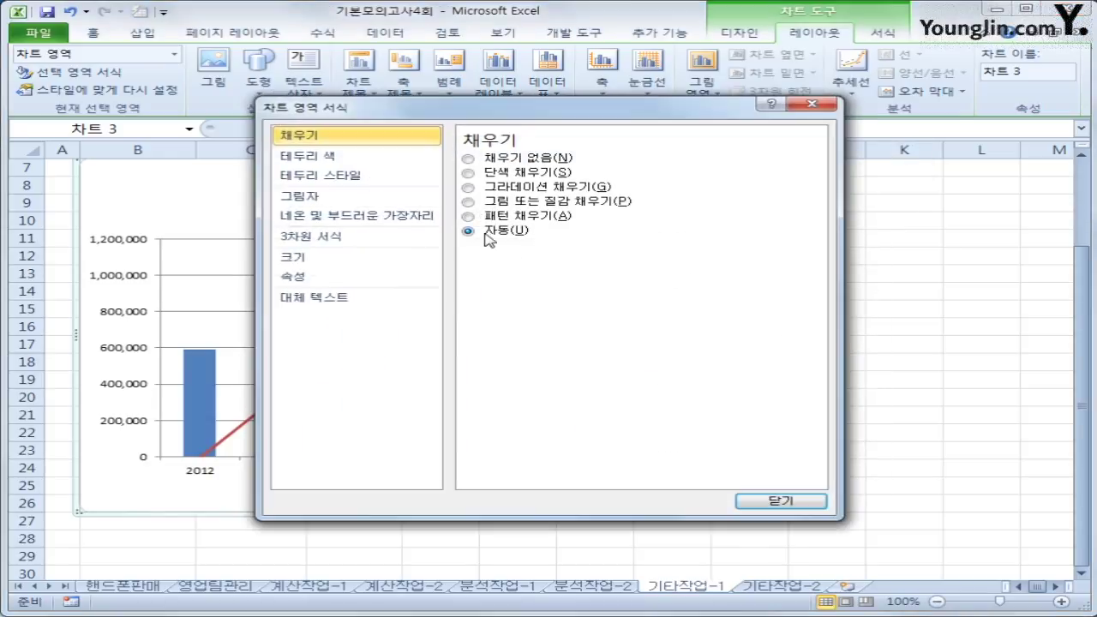
click(341, 178)
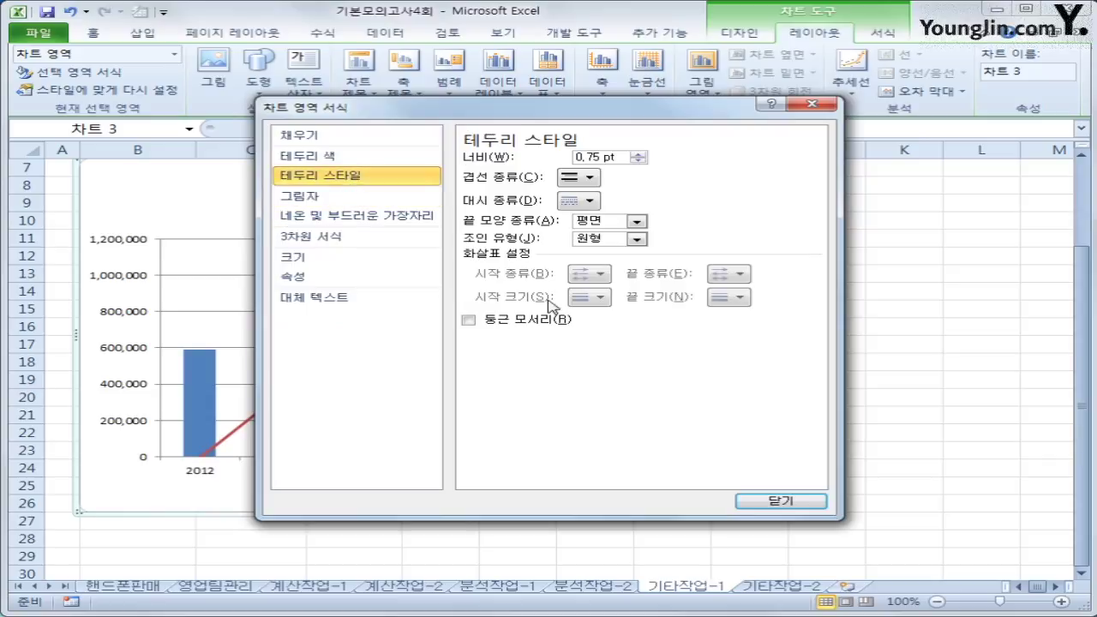
click(536, 326)
click(370, 196)
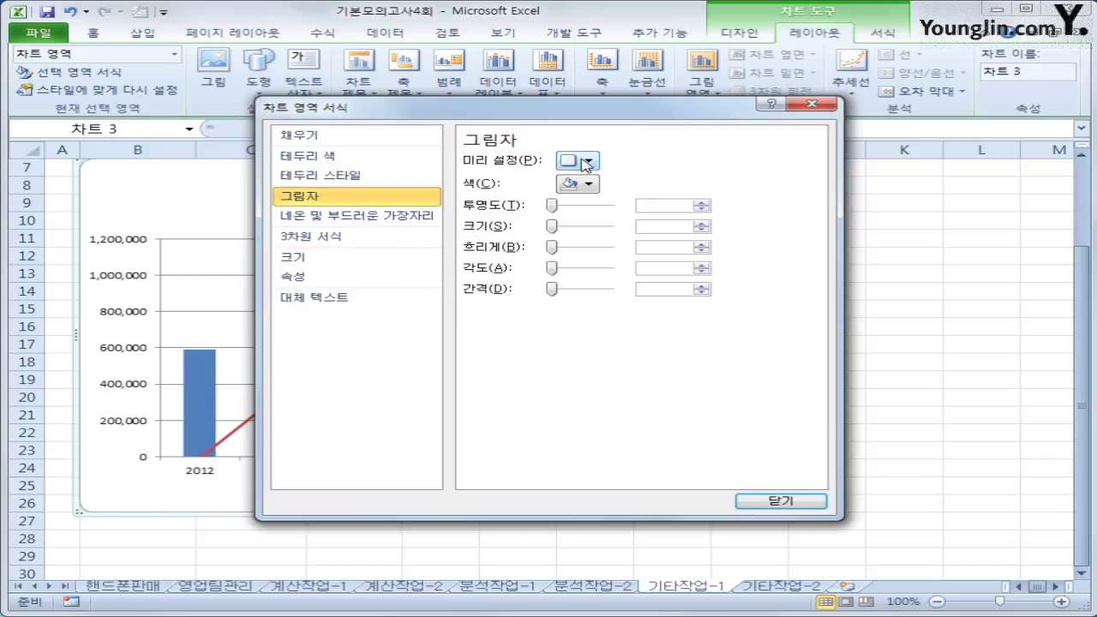
click(585, 162)
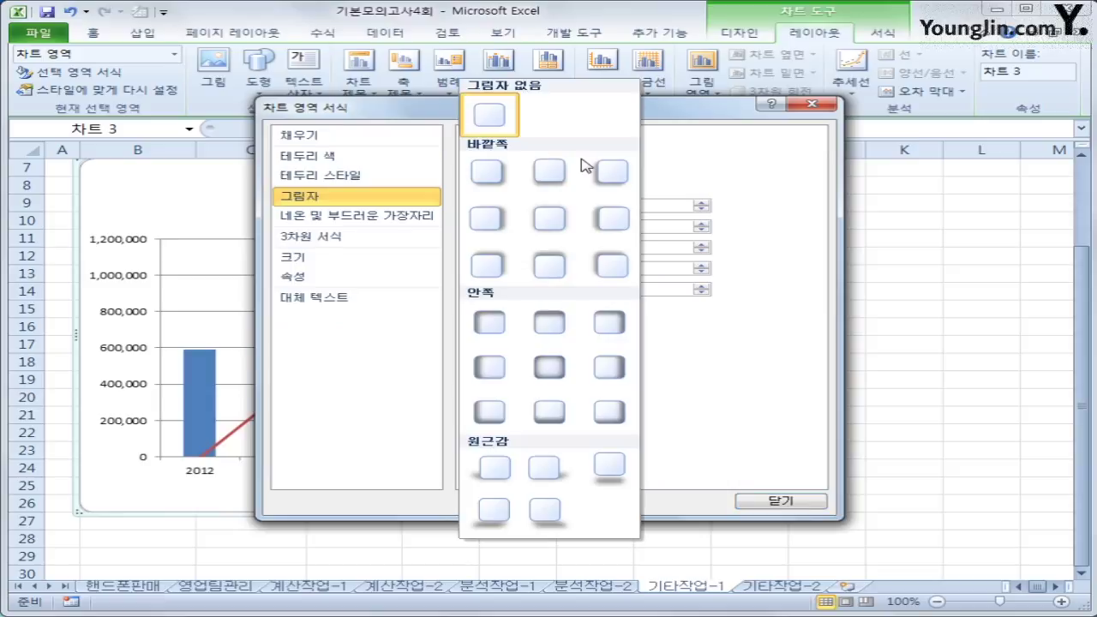
click(500, 180)
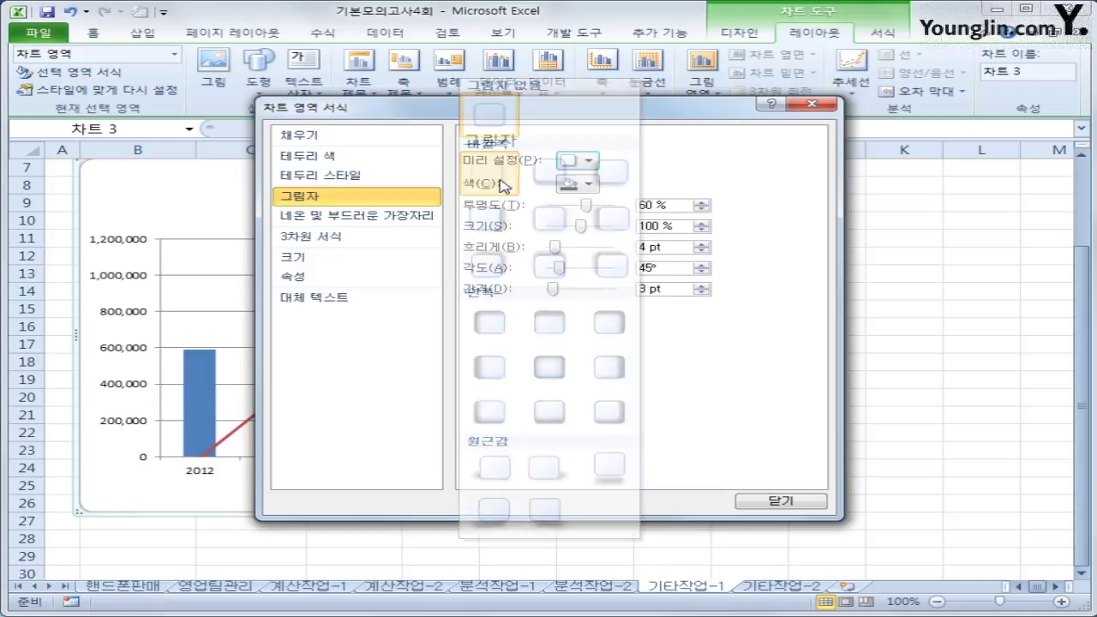
click(809, 506)
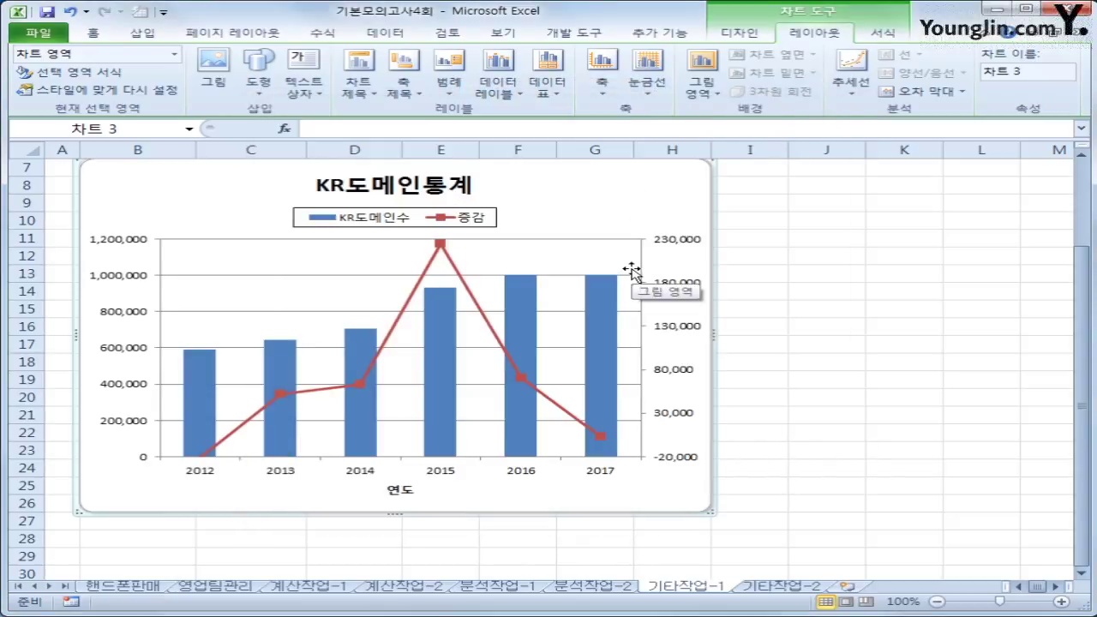
- Set the font size of the whole chart area to 10
right_click(565, 181)
click(676, 138)
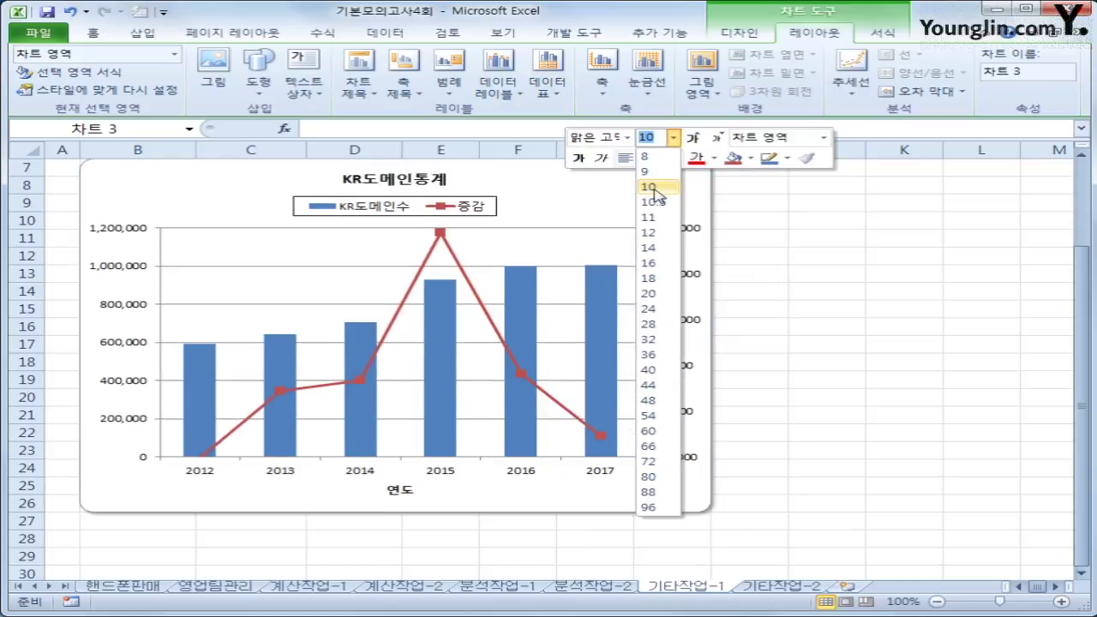
click(649, 186)
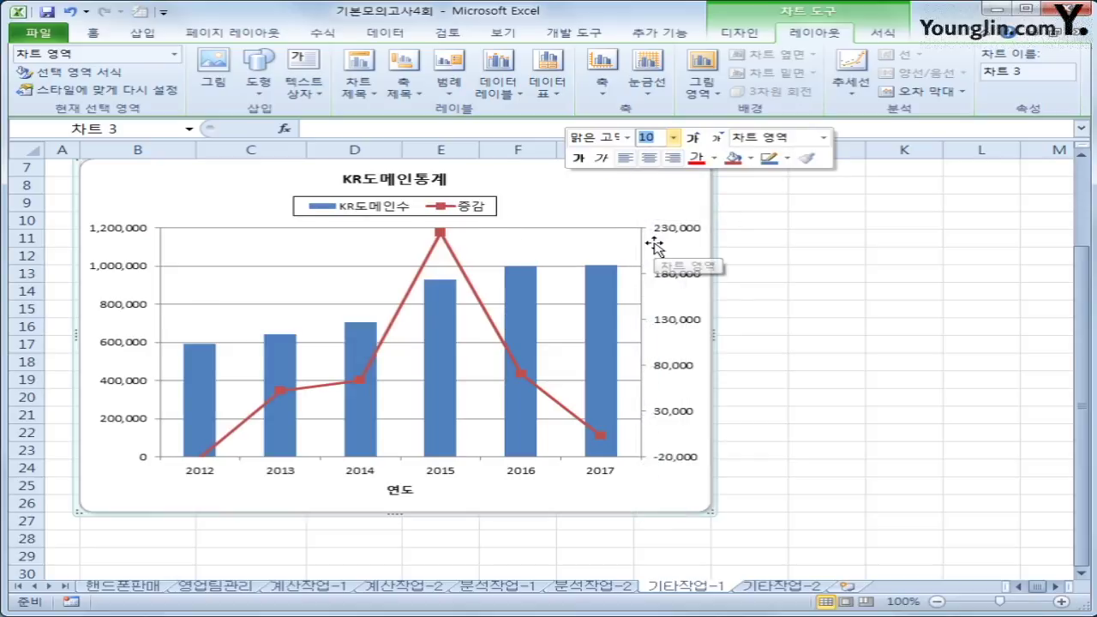
click(853, 358)
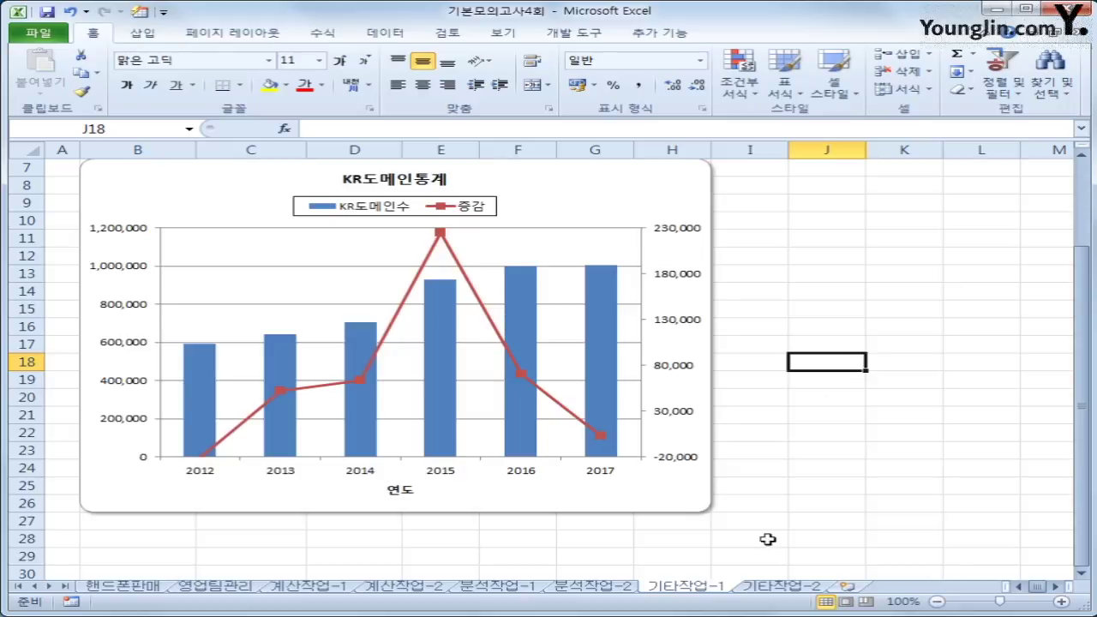
- On the 기타작업-2 sheet, turn on design mode and open the click event code of the 요금계산 button
click(780, 586)
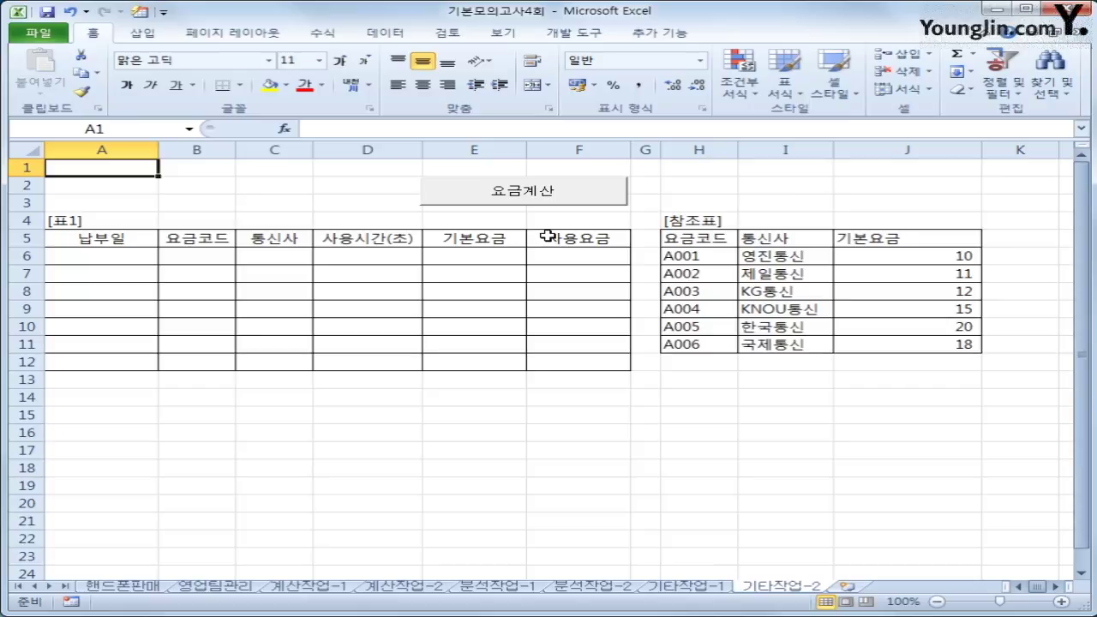
click(562, 42)
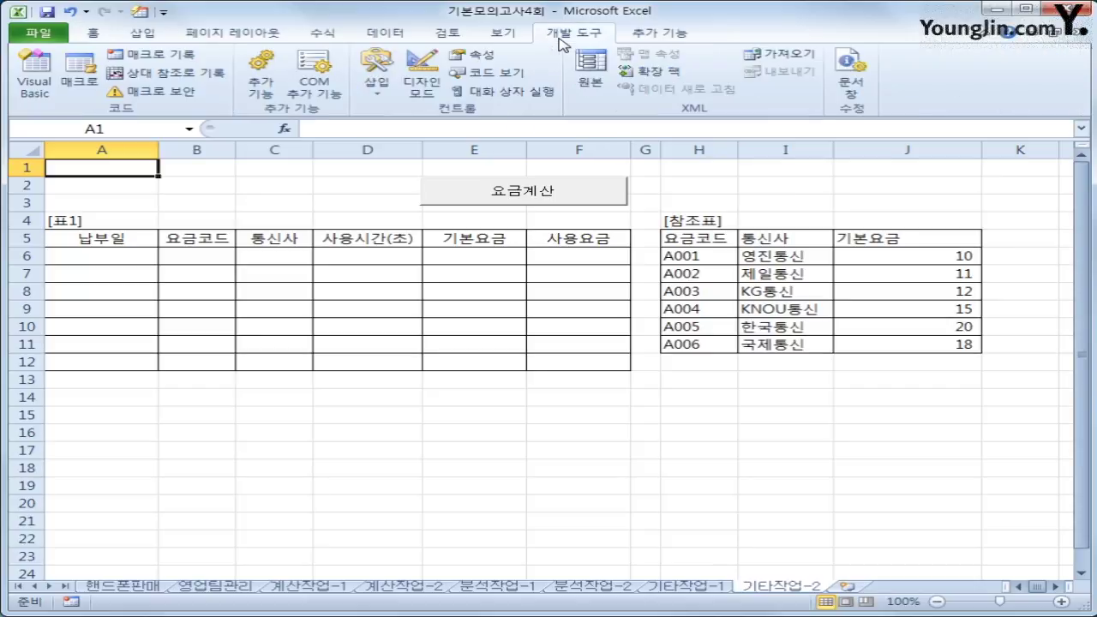
click(426, 92)
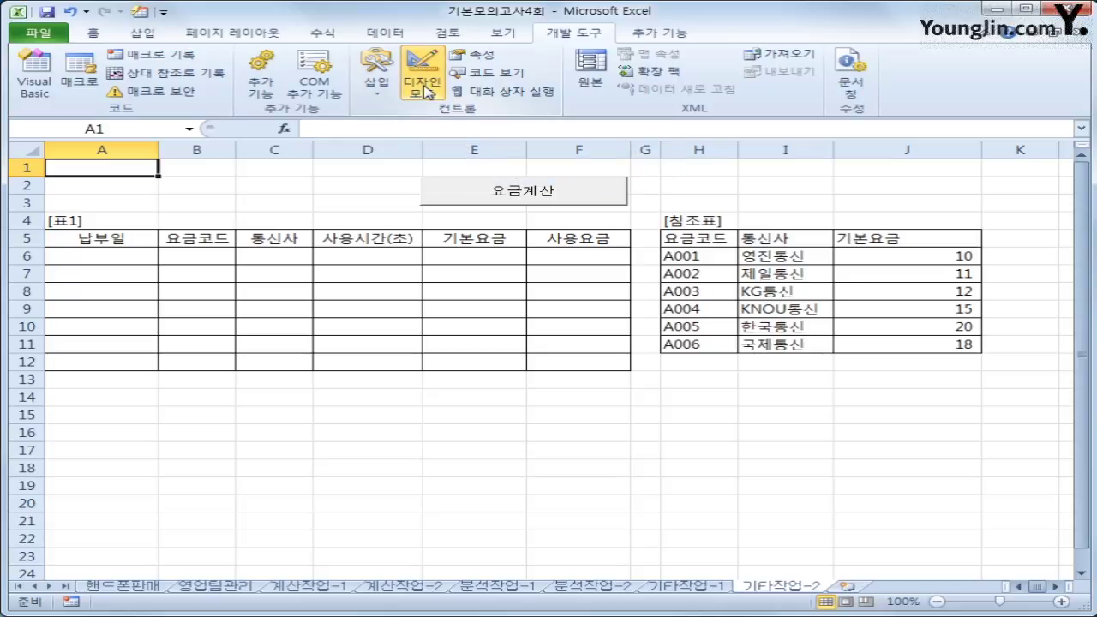
click(486, 202)
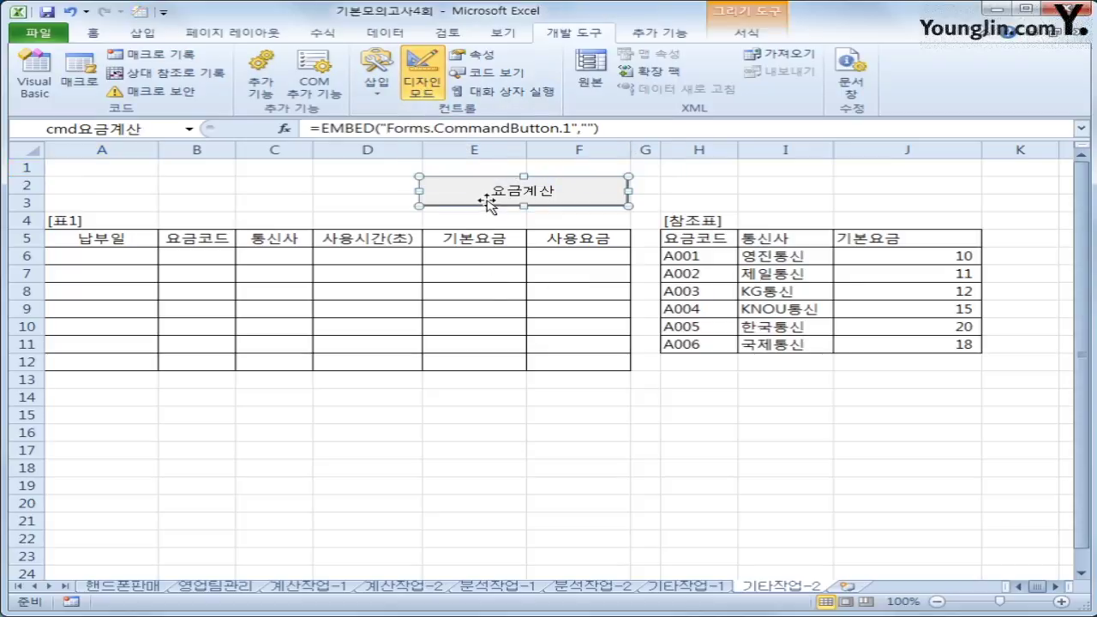
right_click(488, 193)
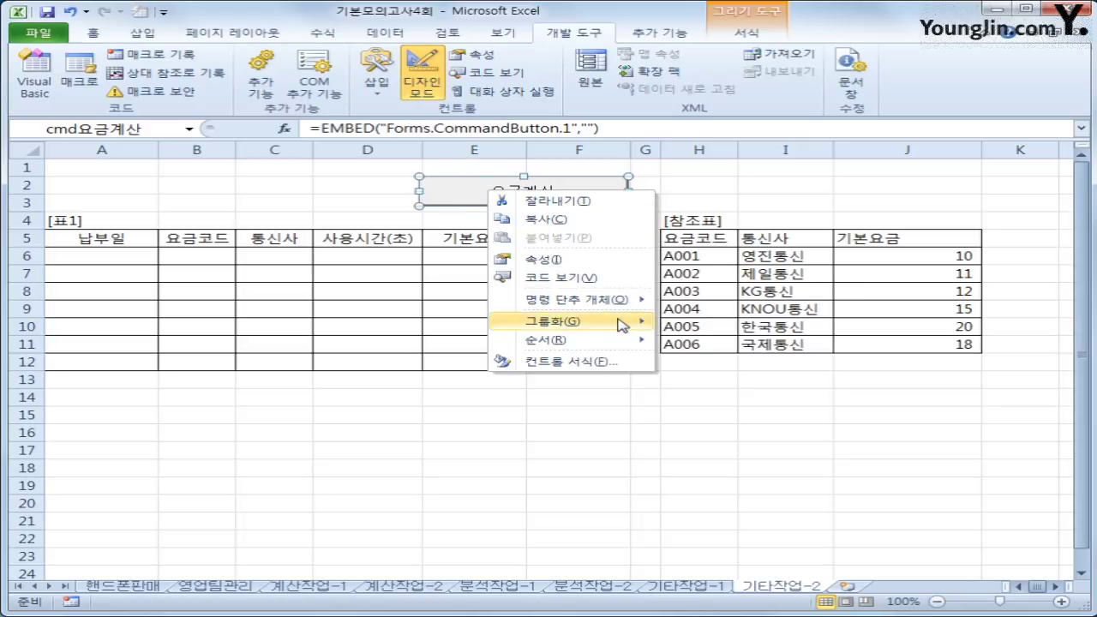
click(614, 287)
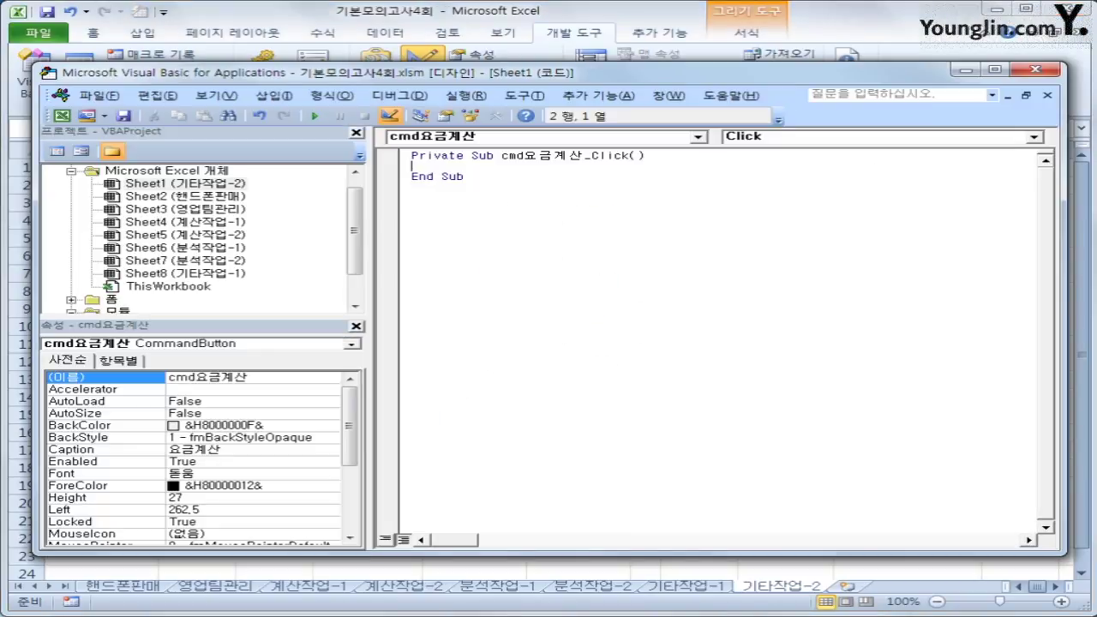
- Write 요금계산.Show in the cmd요금계산_Click procedure so the button opens the form
key(Tab)
text(요금계산)
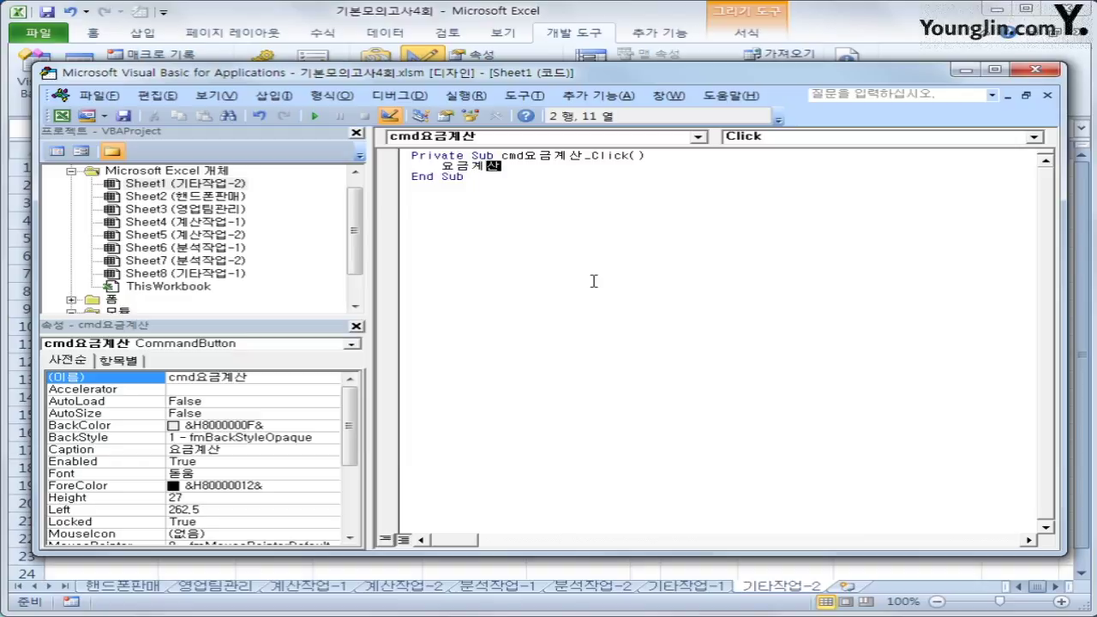
text(.sho)
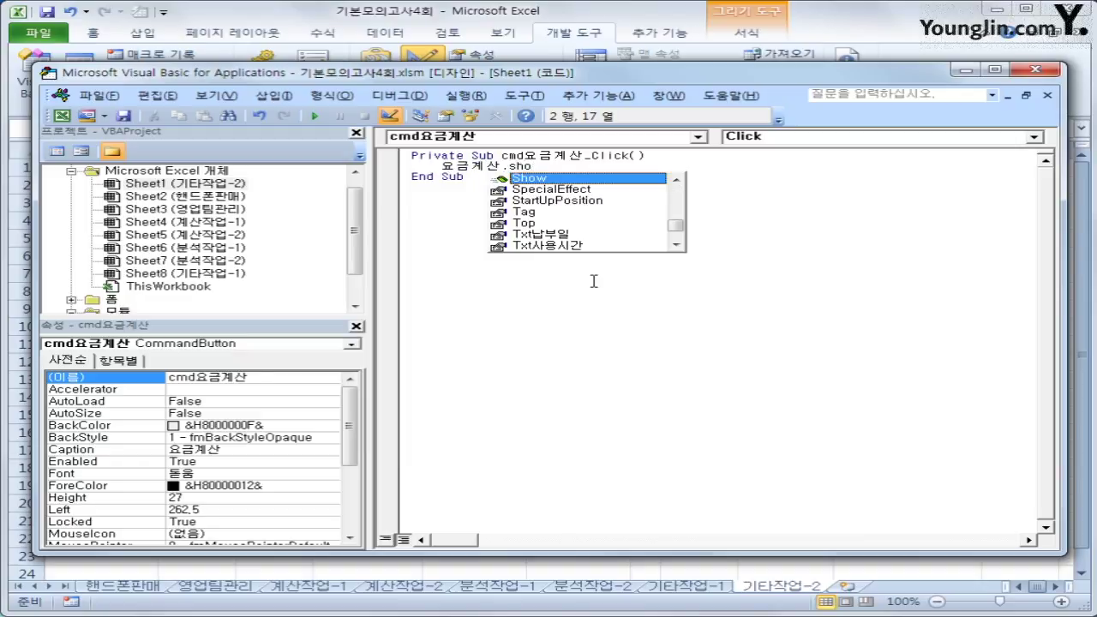
key(Tab)
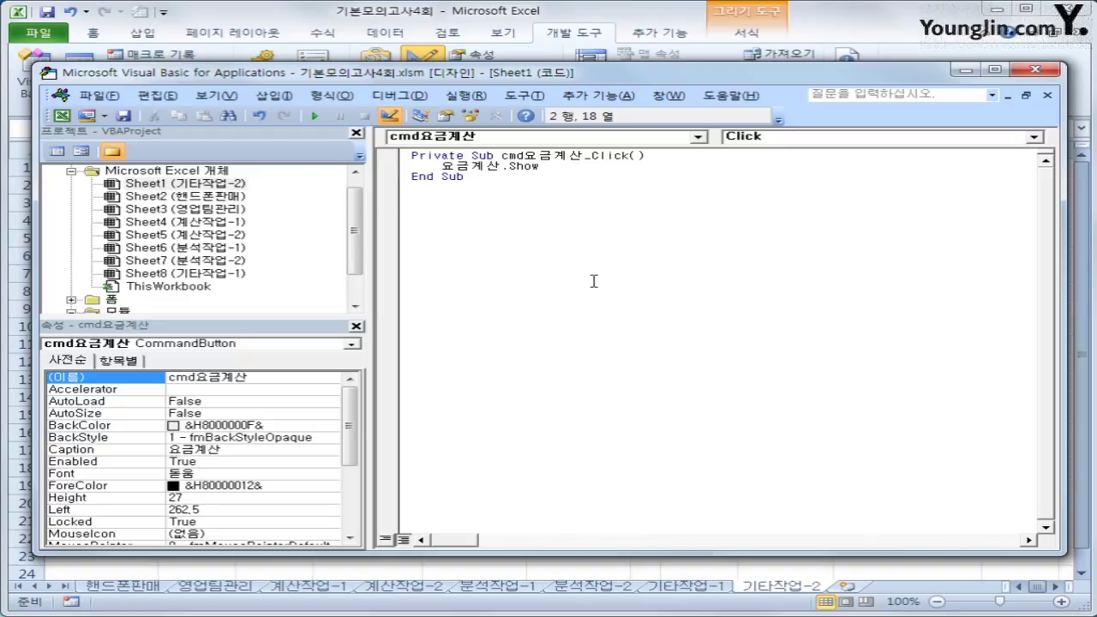
click(576, 377)
- Open the code of the 요금계산 form and go to its UserForm_Initialize procedure
double_click(105, 299)
click(135, 302)
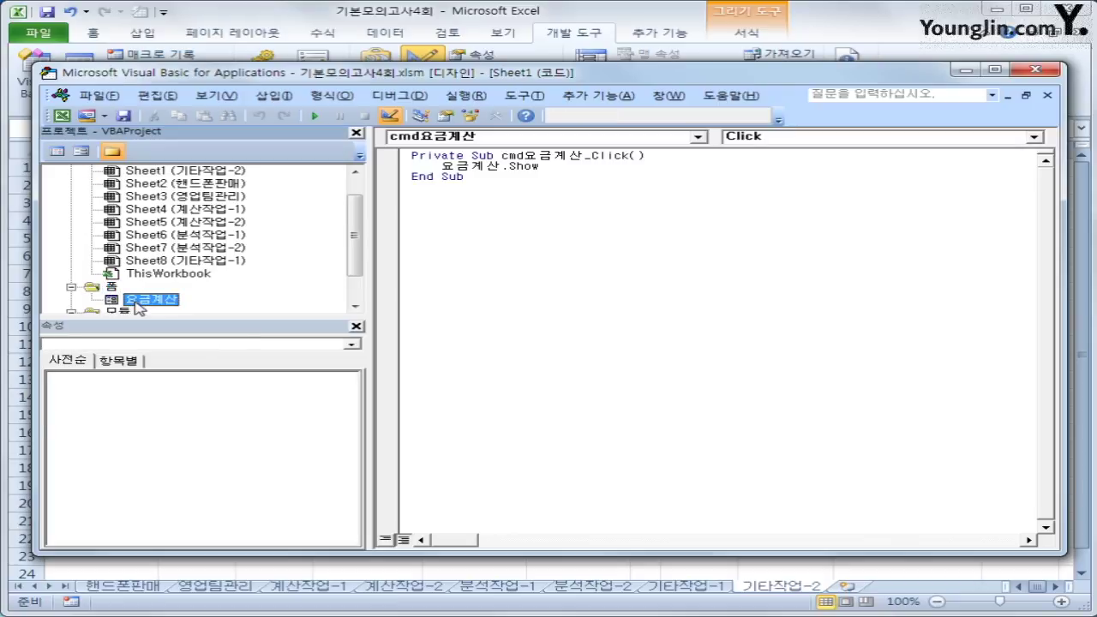
click(57, 150)
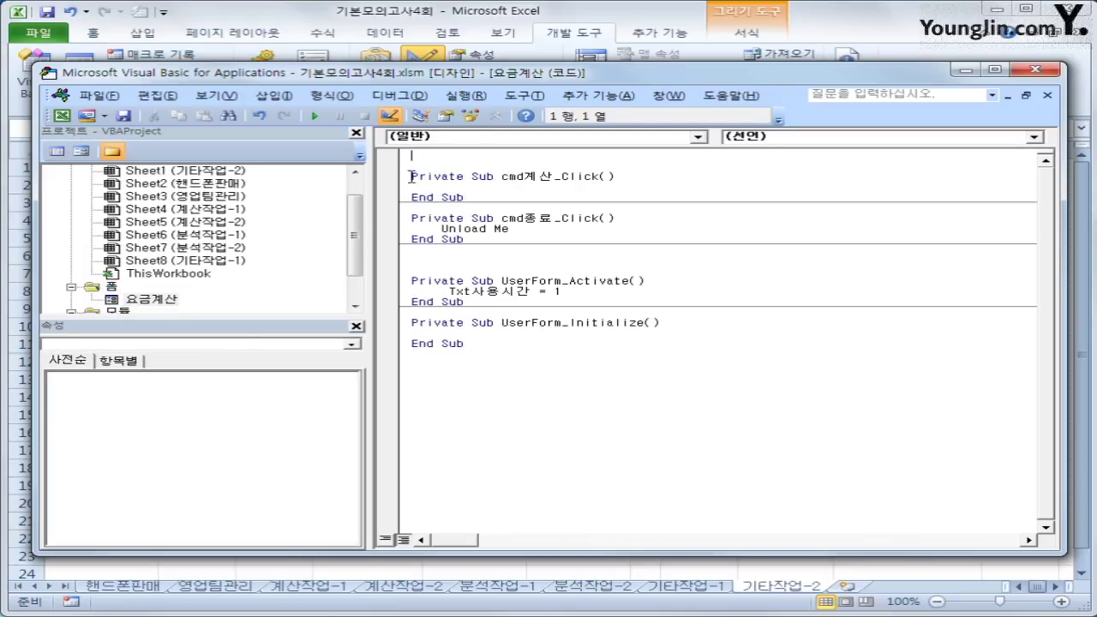
click(433, 137)
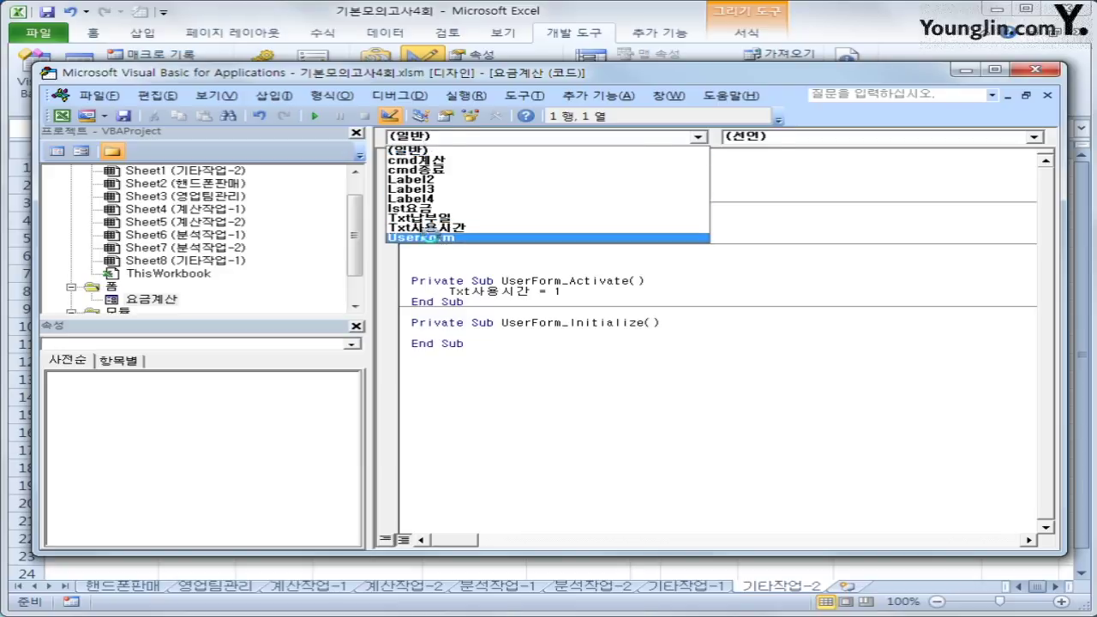
click(428, 238)
click(754, 138)
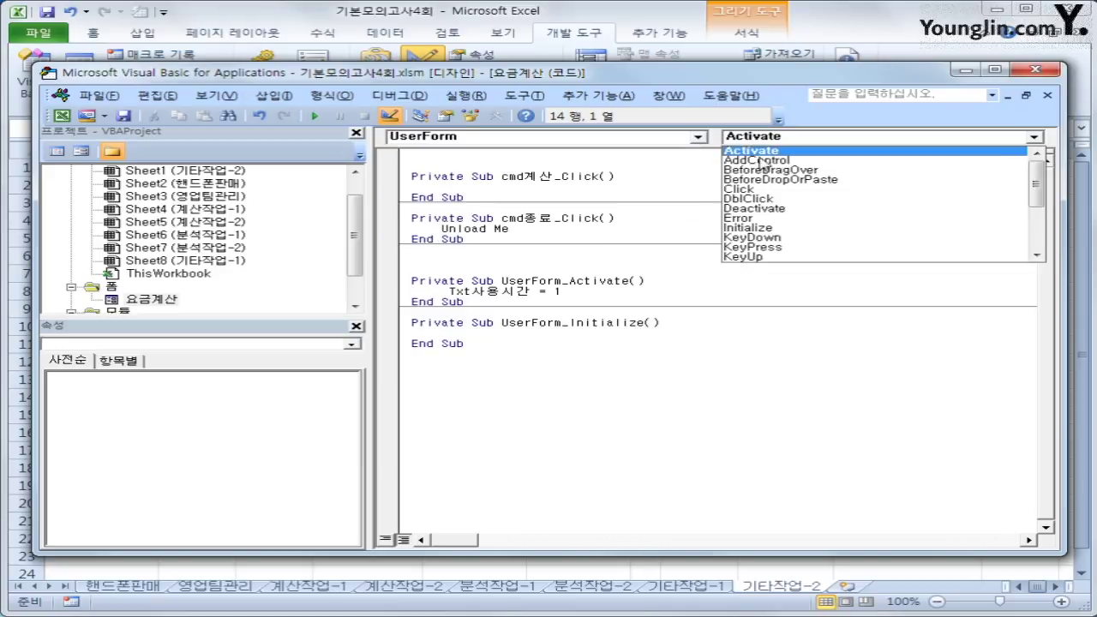
click(749, 228)
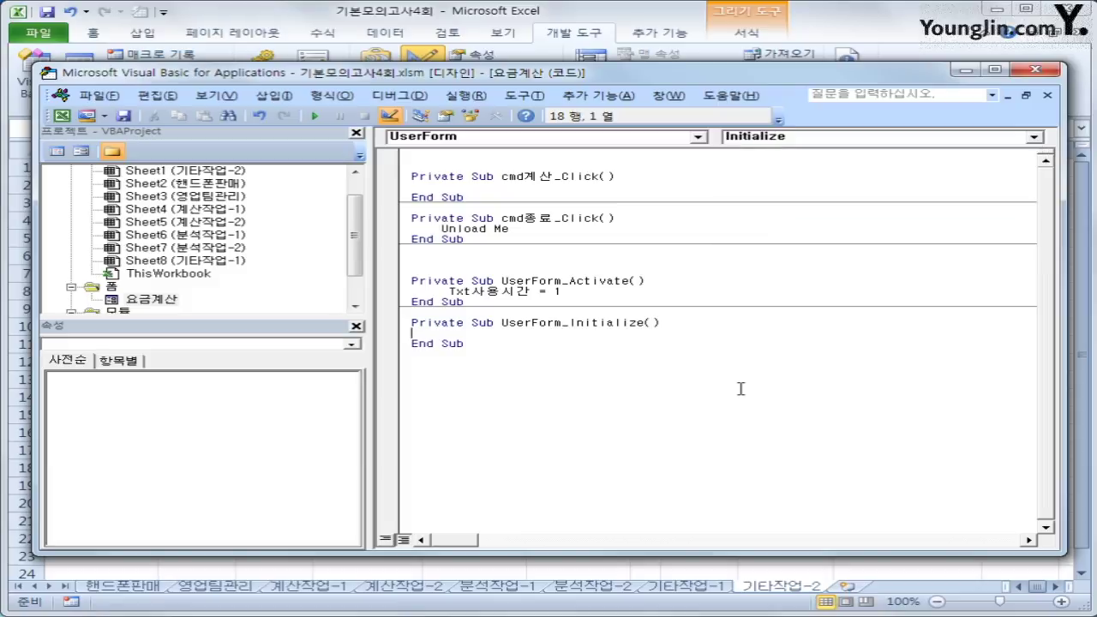
- In UserForm_Initialize, write Txt납부일 = Date to fill the payment date box with today's date
key(Tab)
text(txt납부일 =)
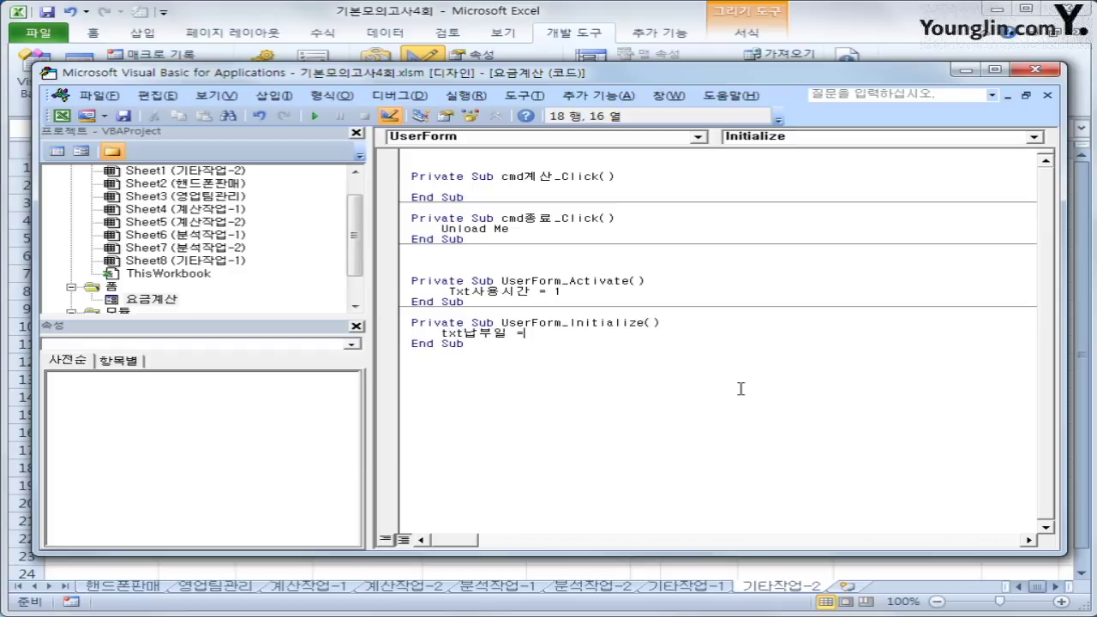
text(date)
key(Return)
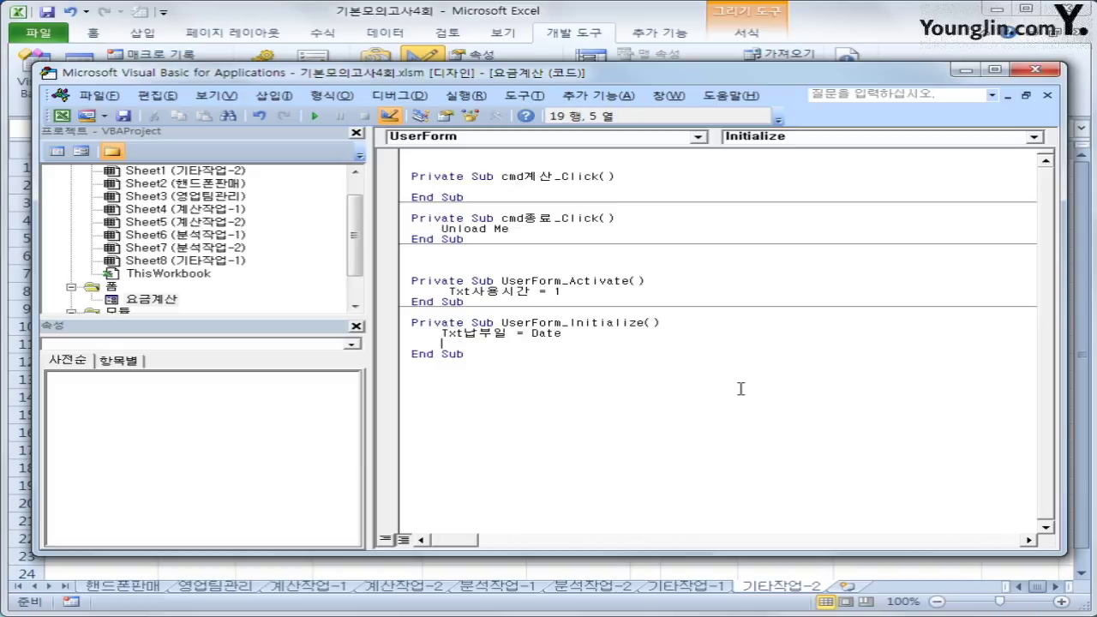
- Add the line lst요금.RowSource = "H6:J11" to UserForm_Initialize to fill the list box
text(lst요금)
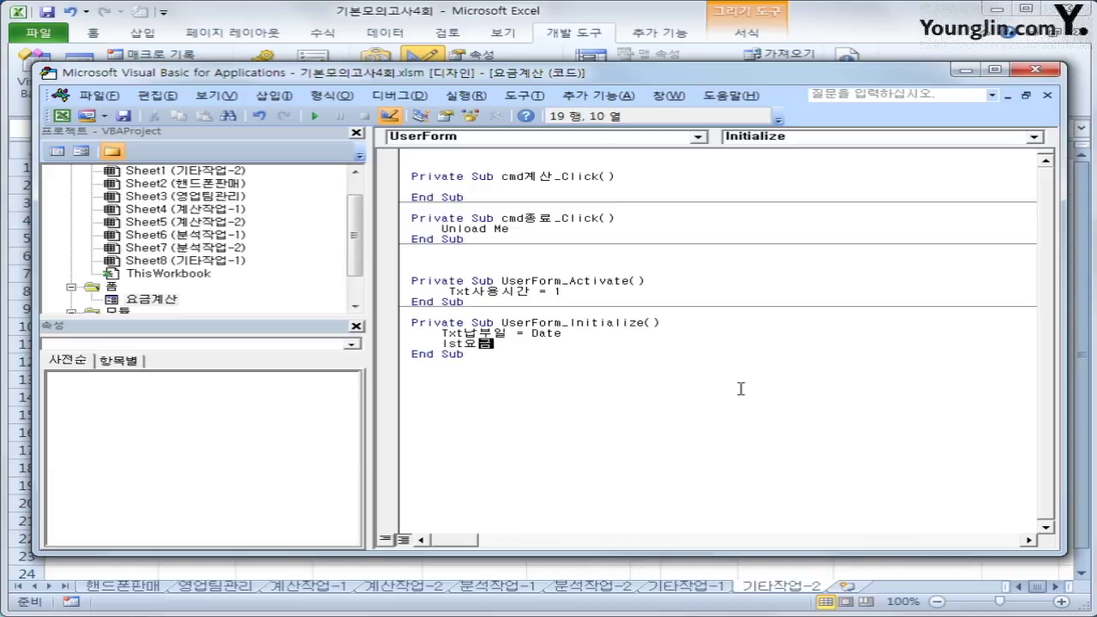
key(Hangul)
text(.ro)
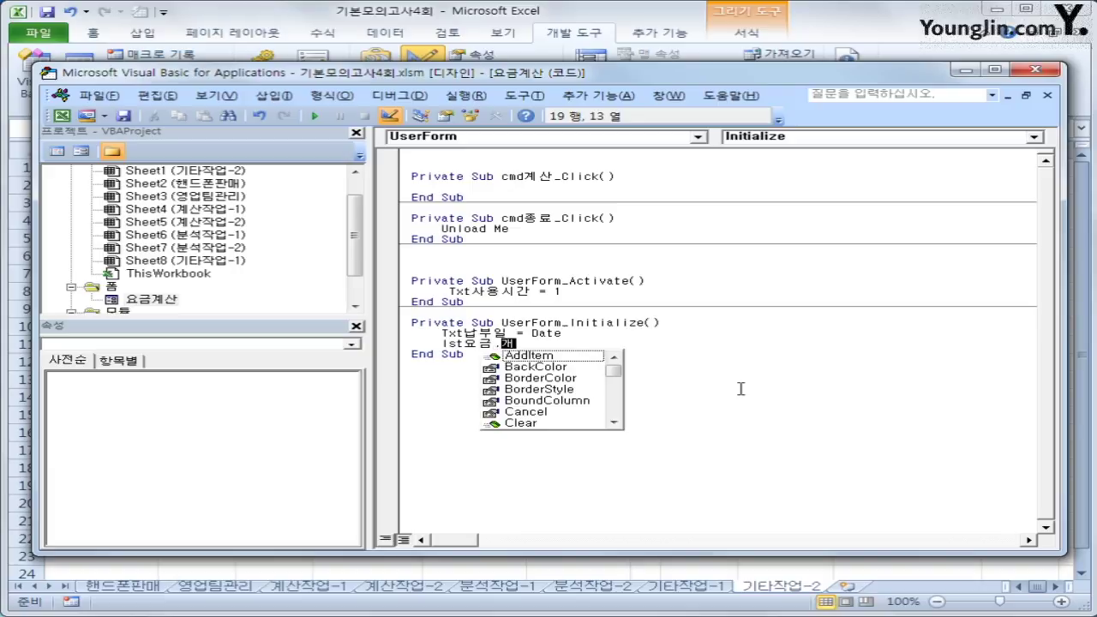
text( =)
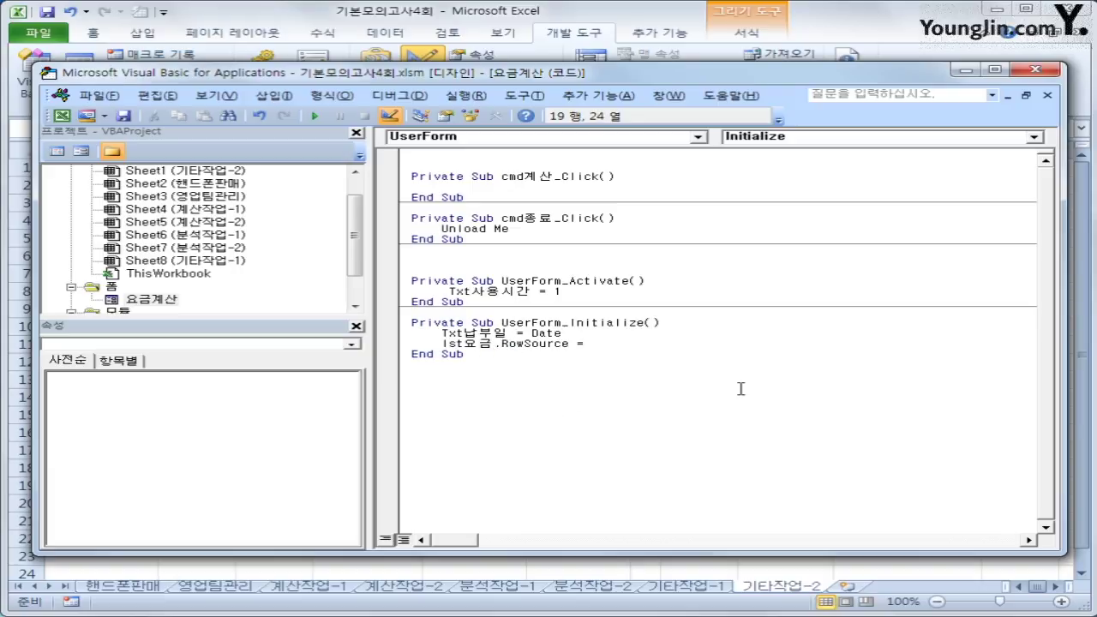
text("H6:J11")
key(Return)
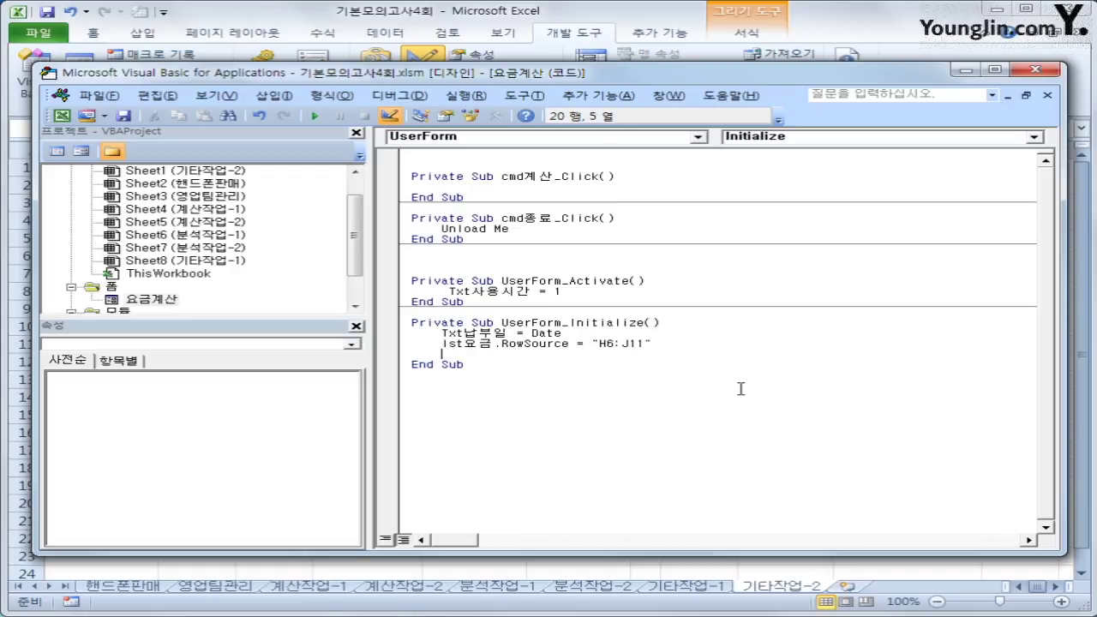
- Add the line lst요금.ColumnCount = 3 below the RowSource line in UserForm_Initialize
text(lst)
text(요거)
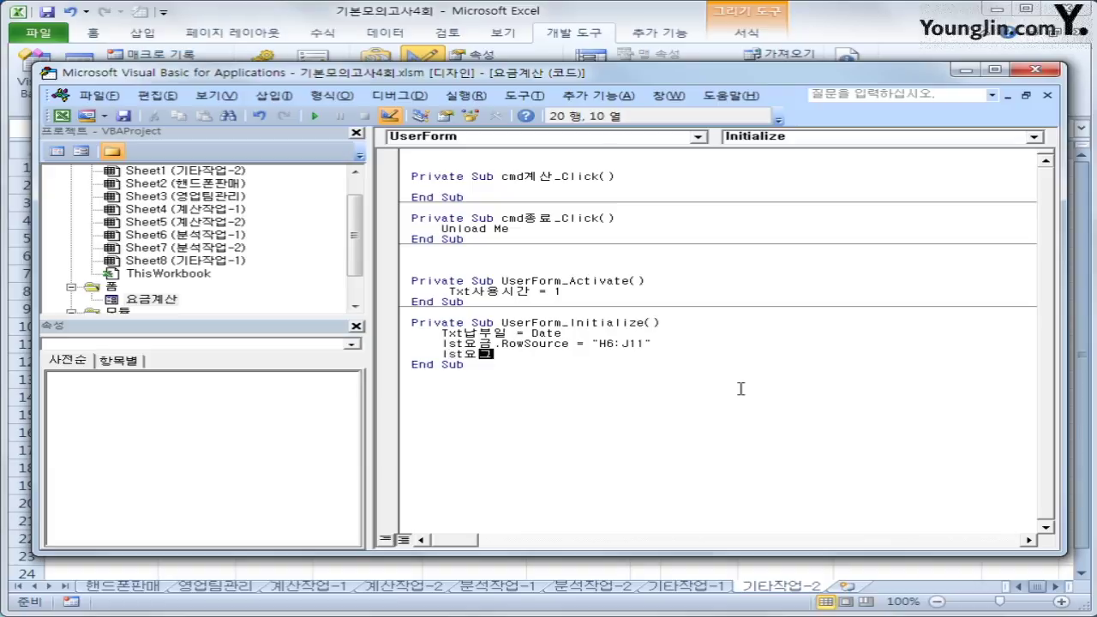
text(ㅁ.)
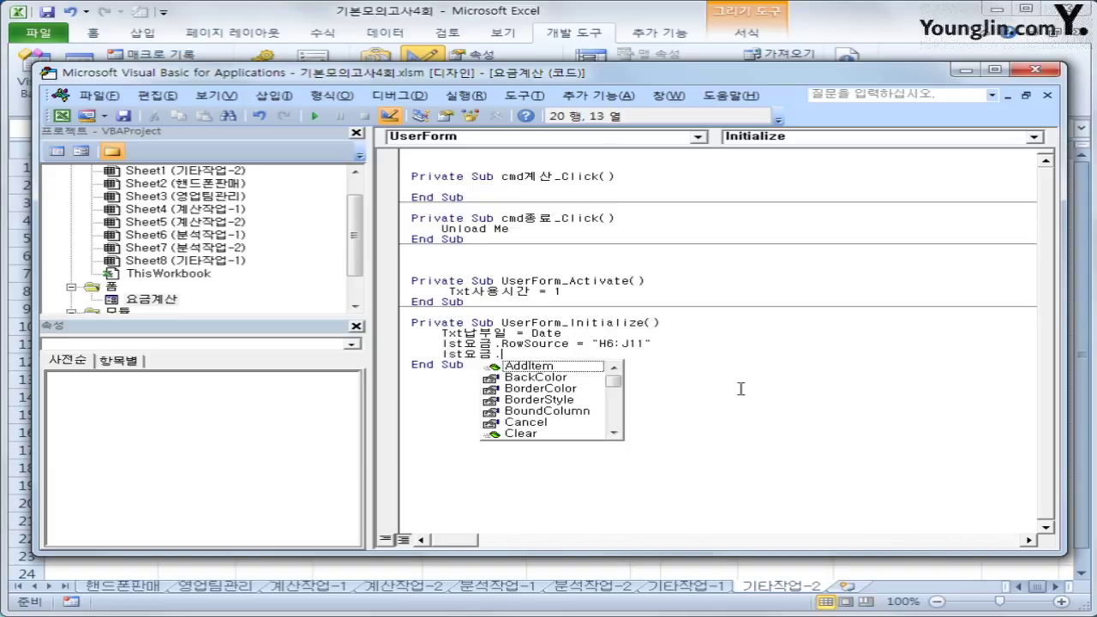
text(cou)
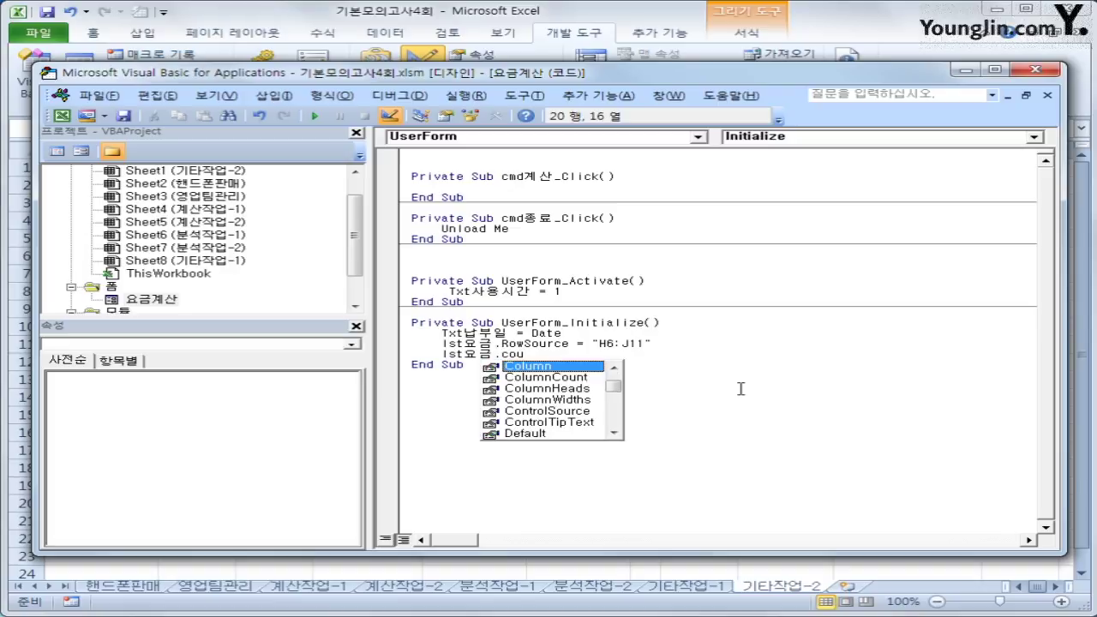
key(Down)
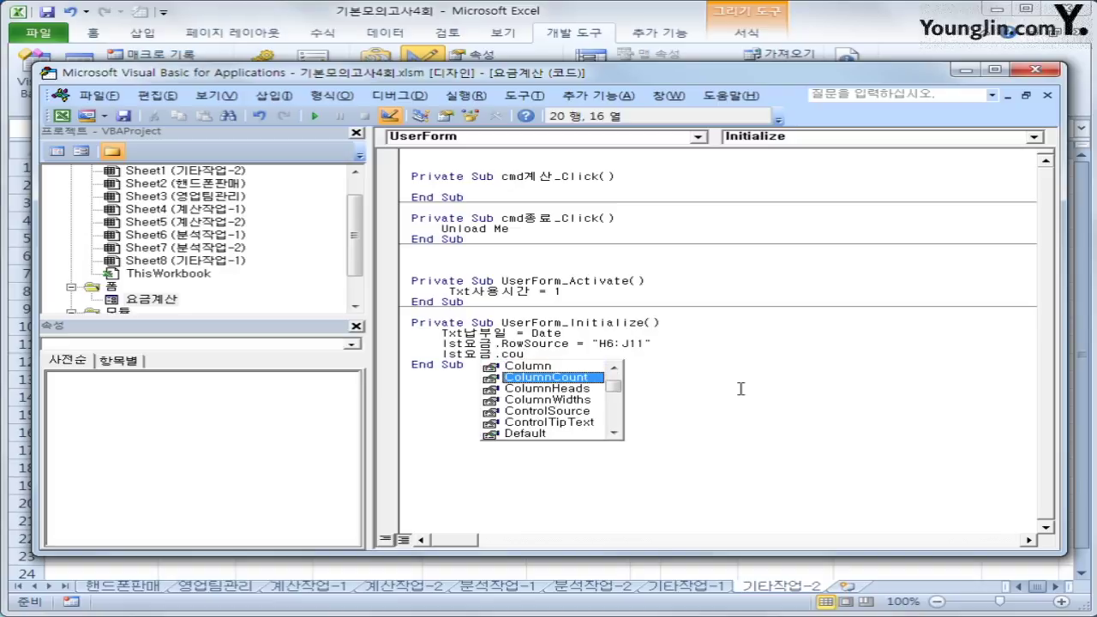
key(Tab)
text(=3)
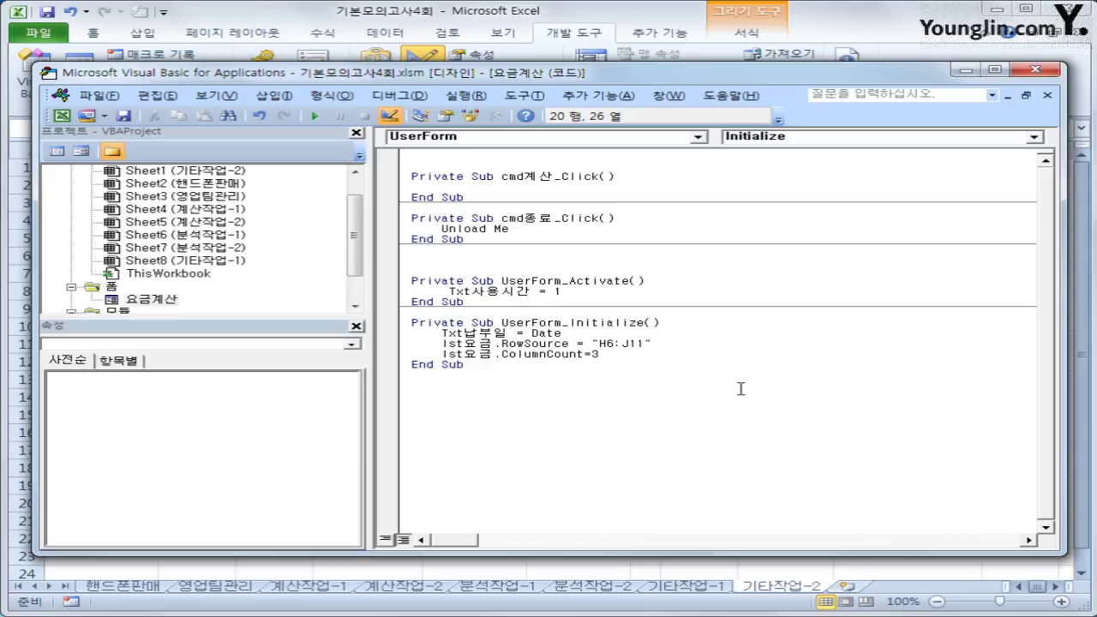
key(Down)
- Go to the cmd계산_Click procedure in the form's code
click(459, 142)
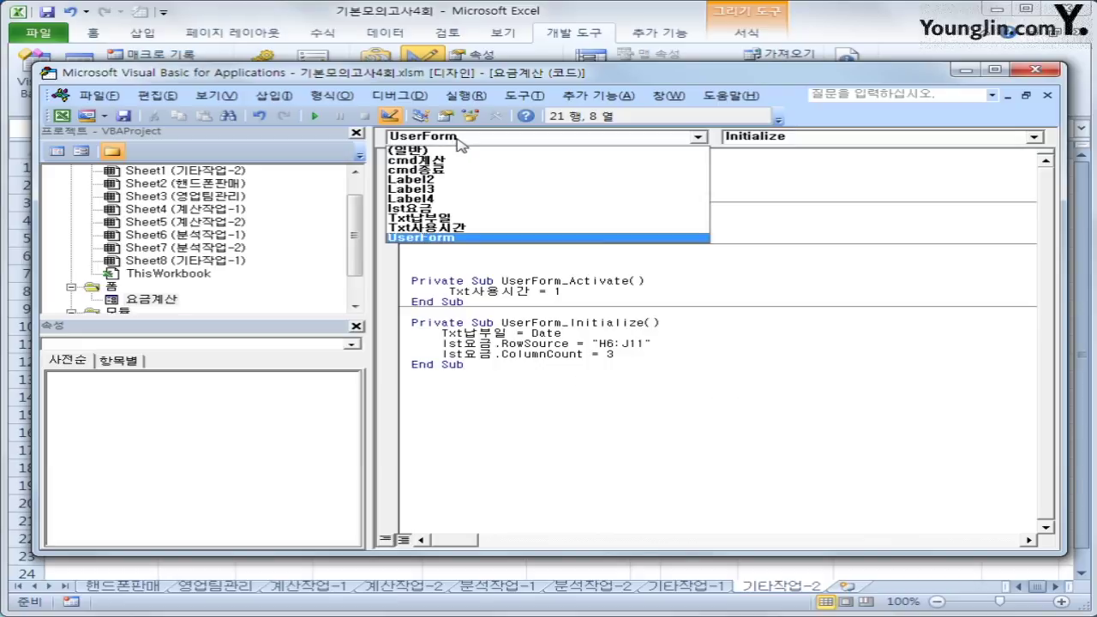
click(459, 162)
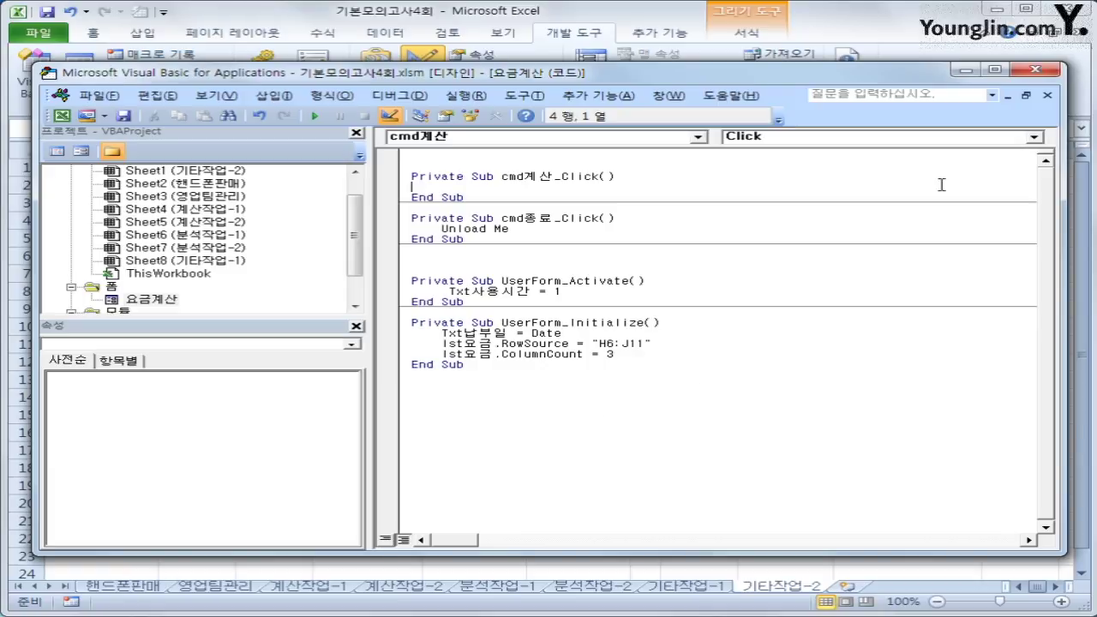
- Leave the code editor, turn off design mode and launch the form with the 요금계산 button on the sheet
click(1035, 69)
click(426, 84)
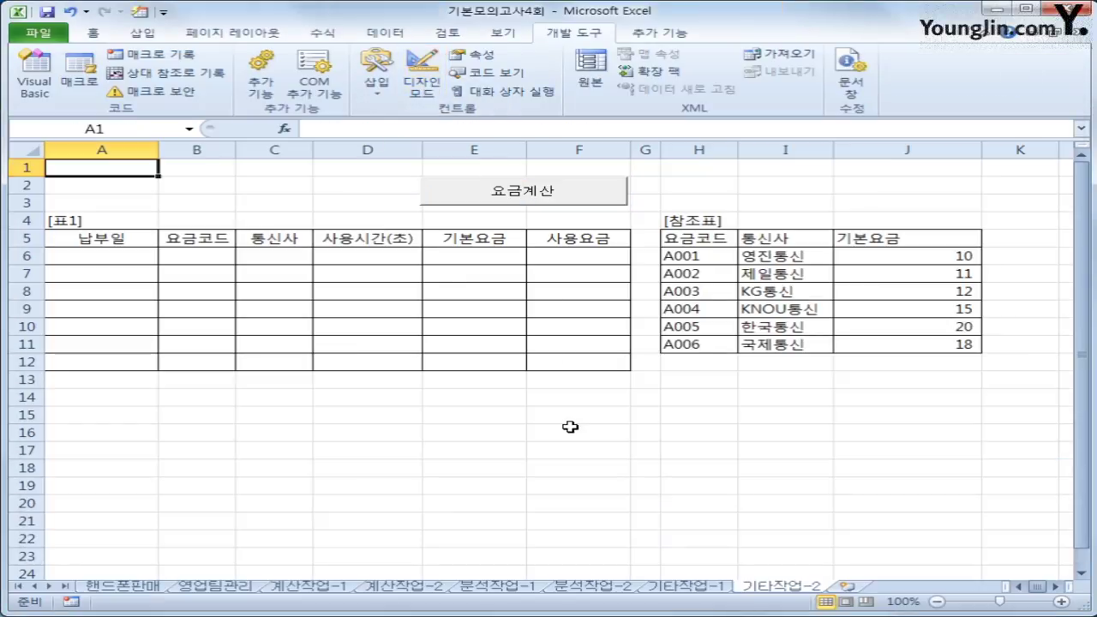
click(580, 197)
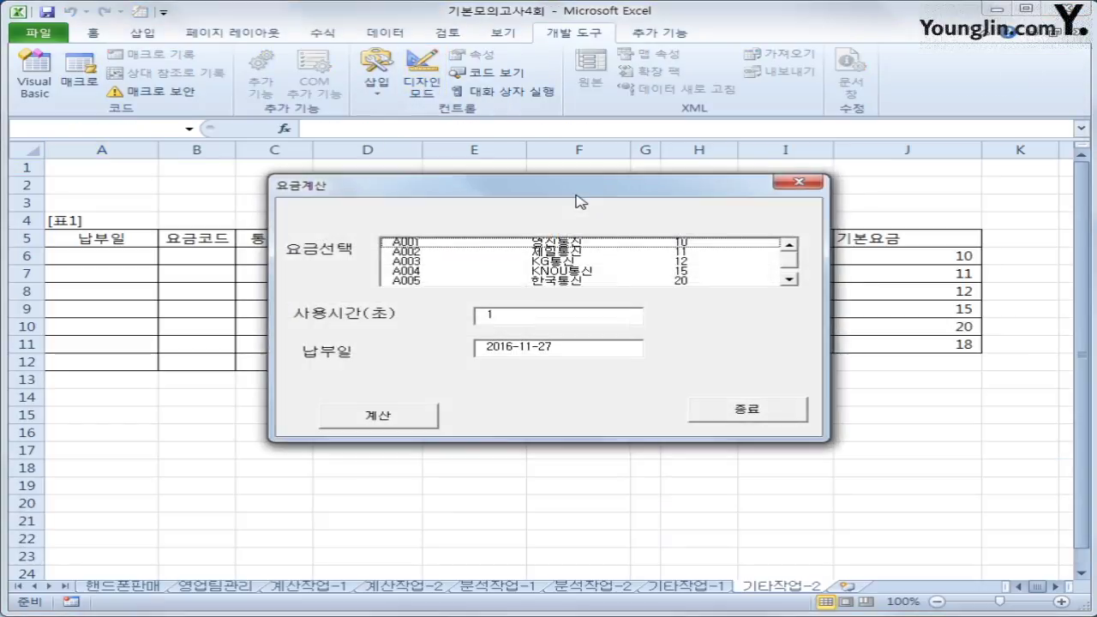
- Move the form clear of the tables, select the A001 row in its list, and close the form with 종료
drag(577, 200, 740, 297)
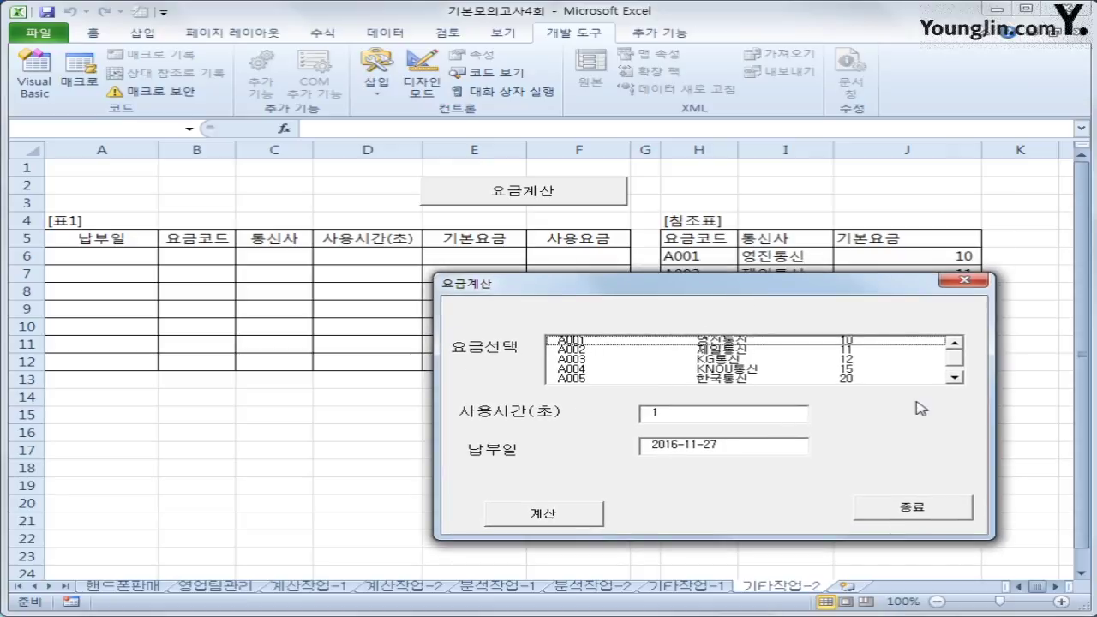
click(591, 342)
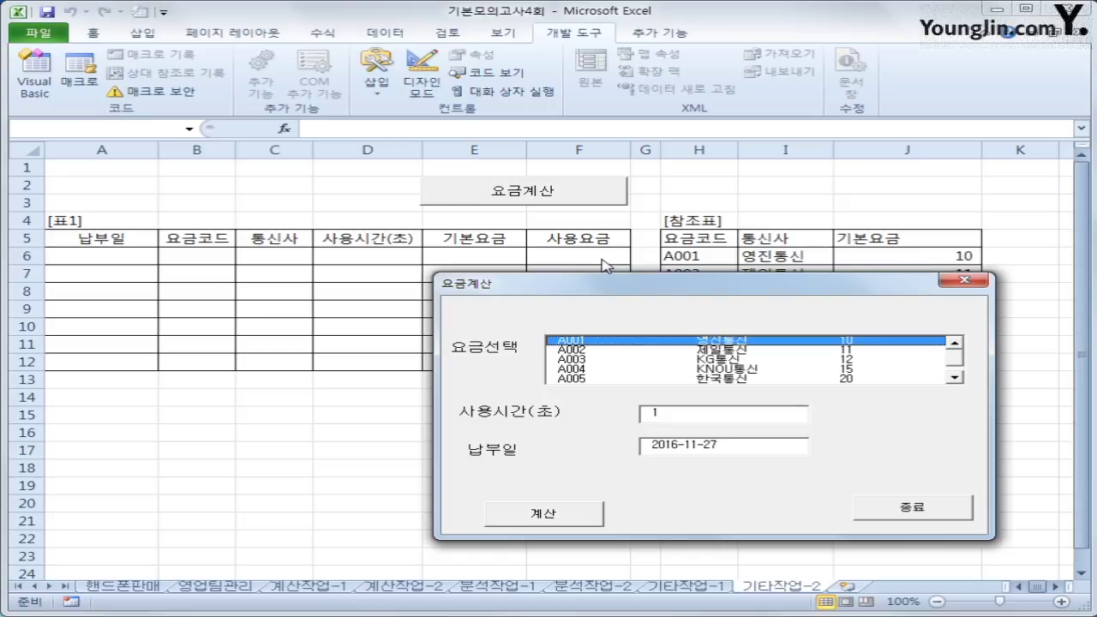
click(910, 508)
- Return to the form's code and start a new indented line in cmd계산_Click
click(35, 85)
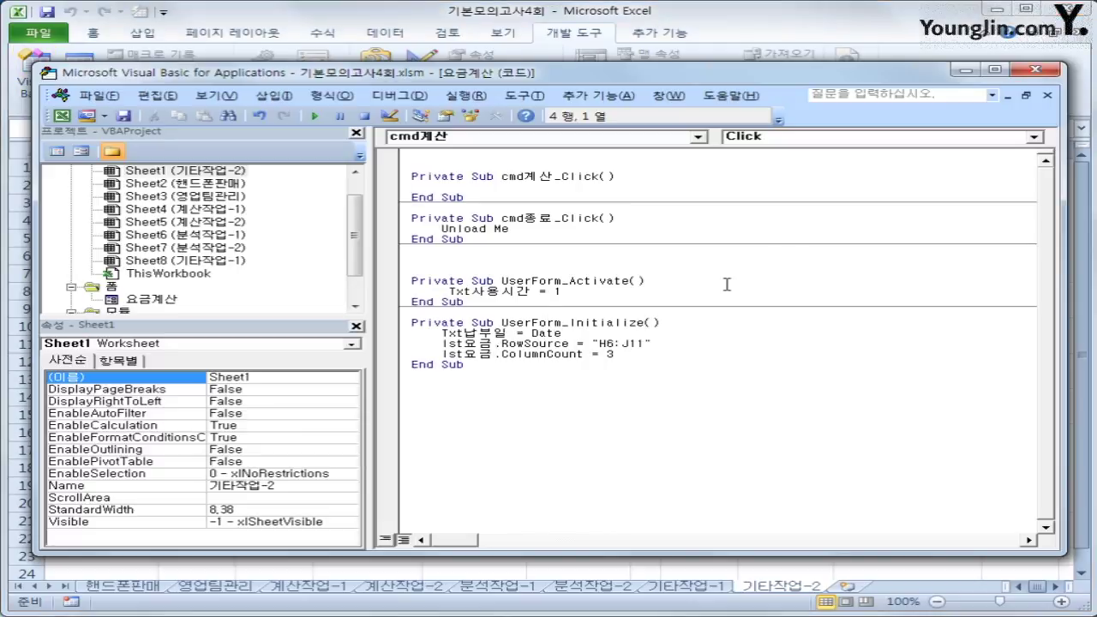
key(Return)
key(Tab)
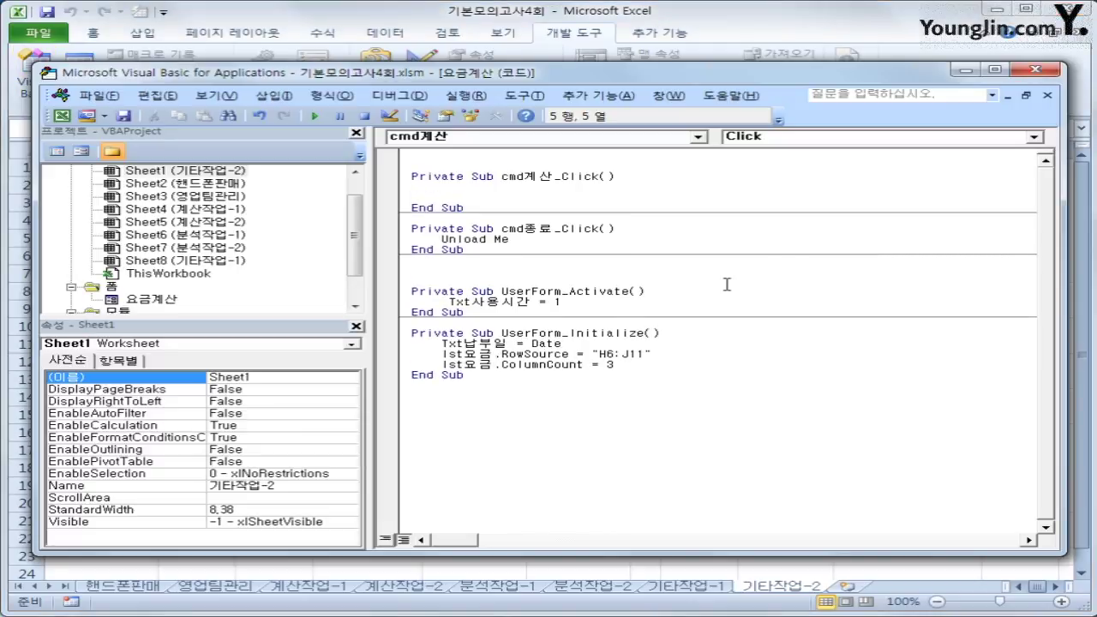
text(i =r)
key(BackSpace)
key(BackSpace)
key(BackSpace)
key(BackSpace)
- Examine on the sheet which rows [표1] occupies: its title, its header row, the rows above and its first entry row
click(1036, 68)
click(99, 243)
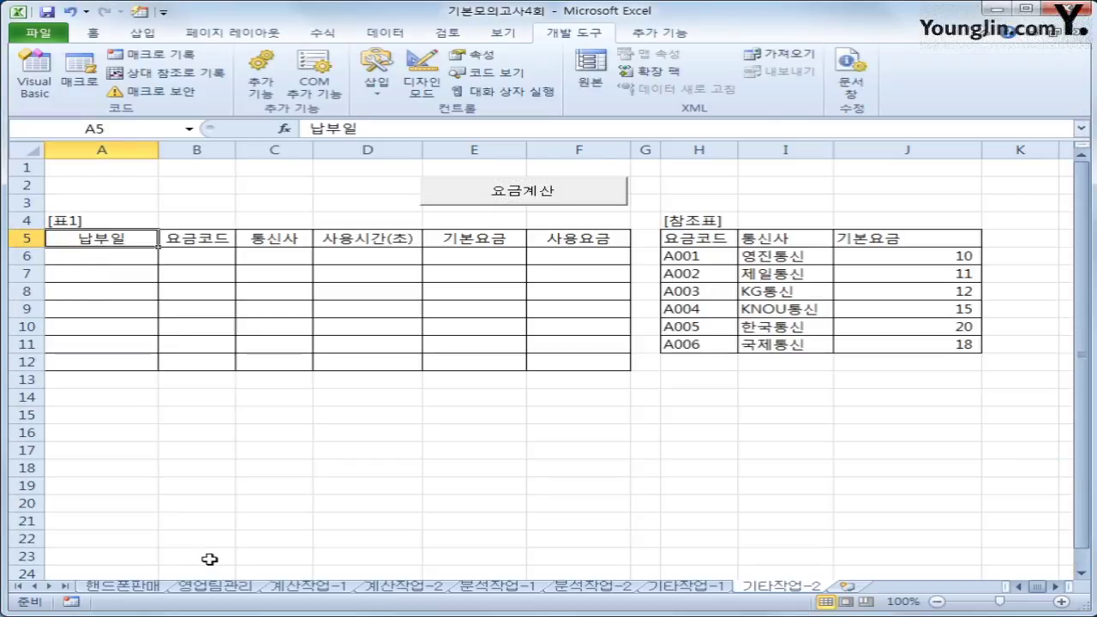
click(86, 225)
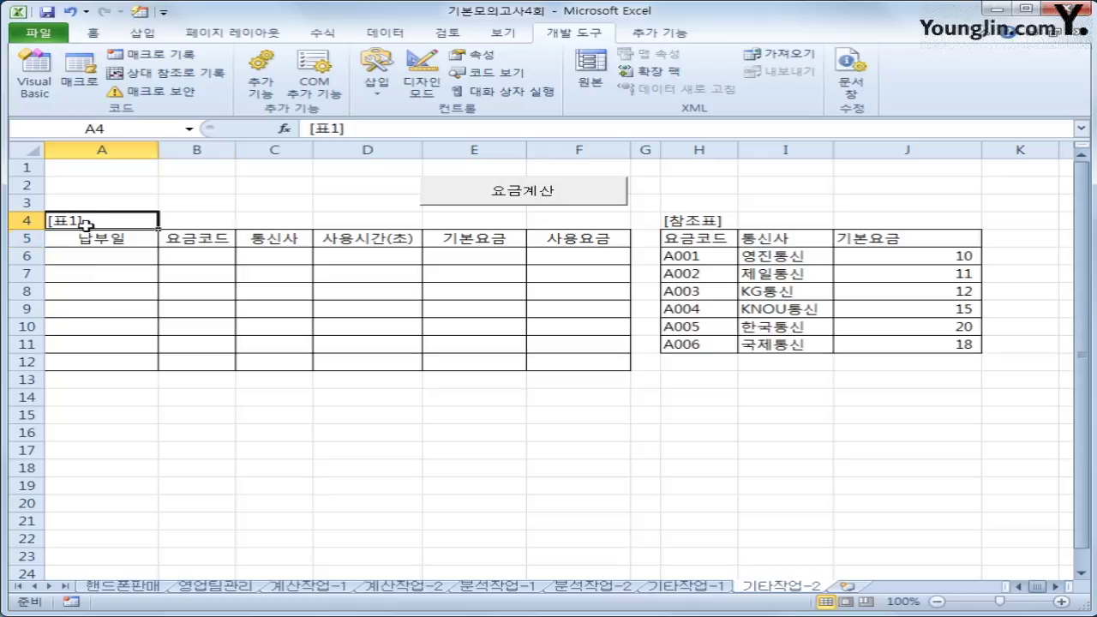
drag(86, 224, 565, 238)
click(85, 224)
click(114, 246)
click(99, 223)
drag(72, 167, 63, 198)
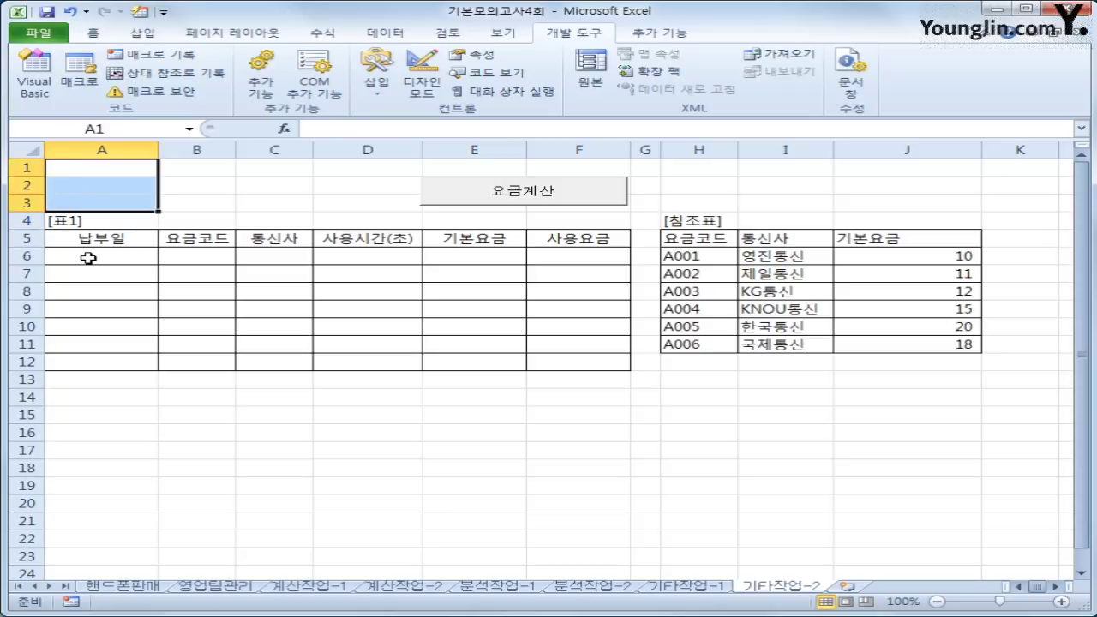
click(88, 257)
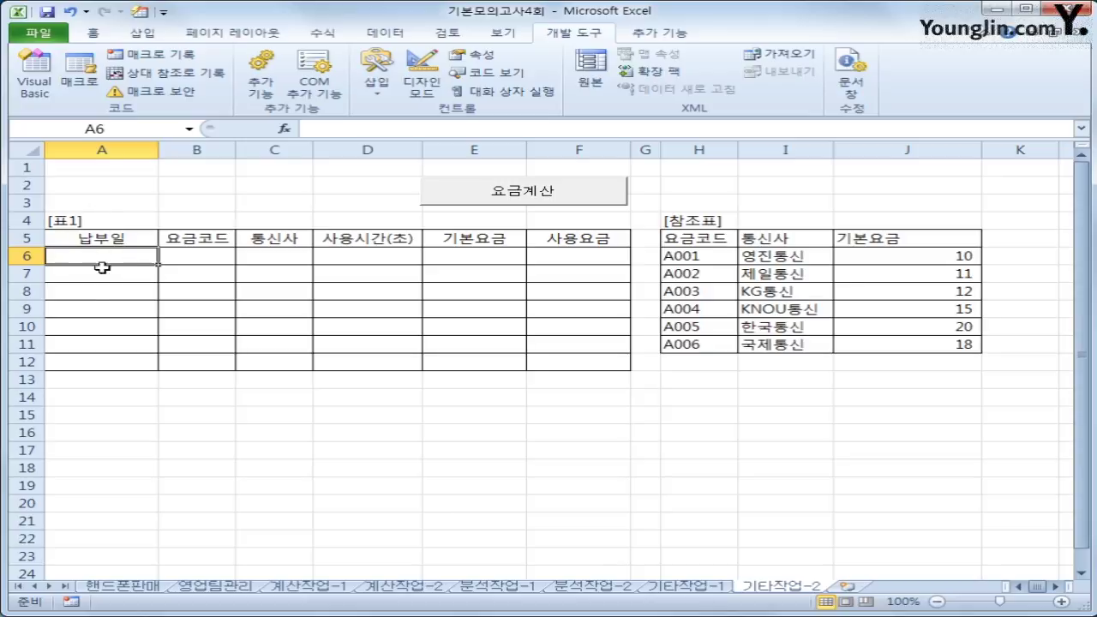
- In cmd계산_Click, write i = Range("A5").CurrentRegion.Rows.Count + 4 and leave blank lines below it
click(34, 77)
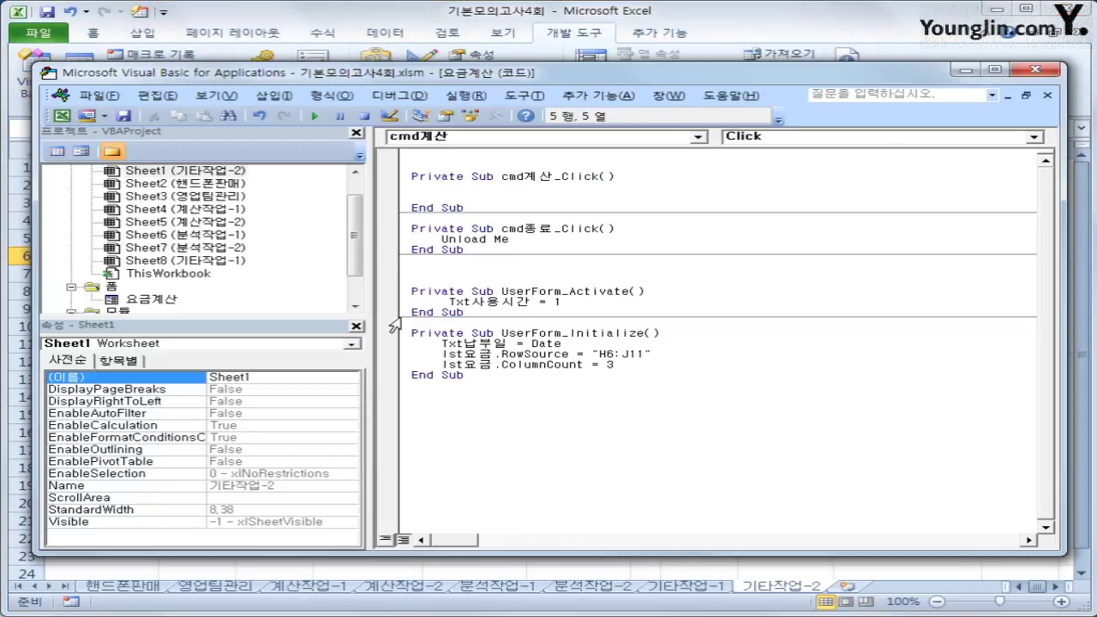
text(i = range(")
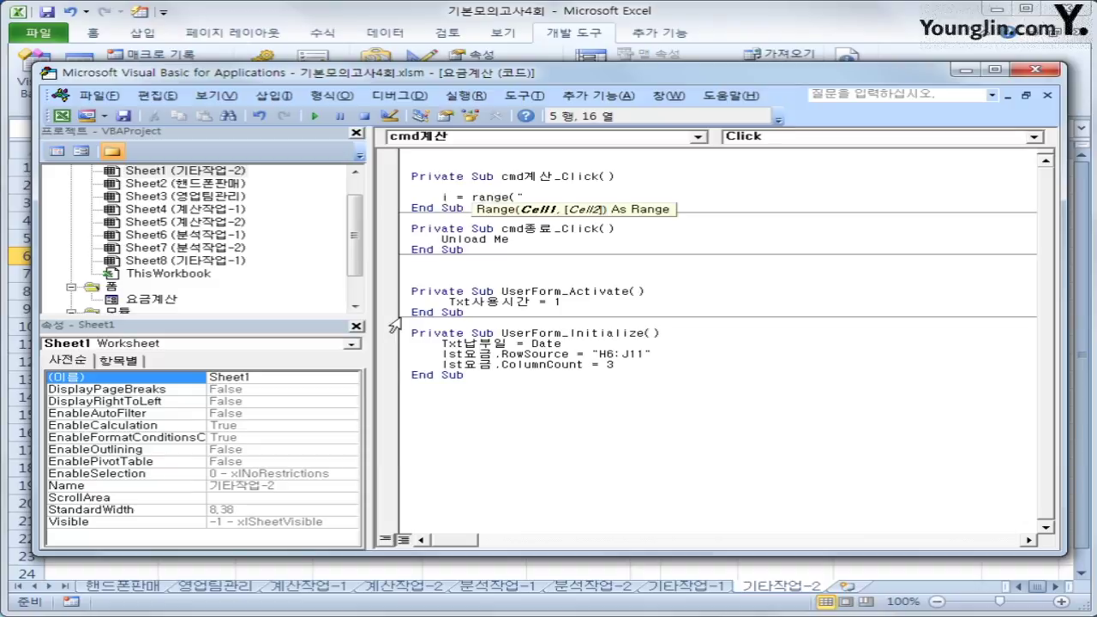
text(A)
text(지)
key(BackSpace)
text(5"))
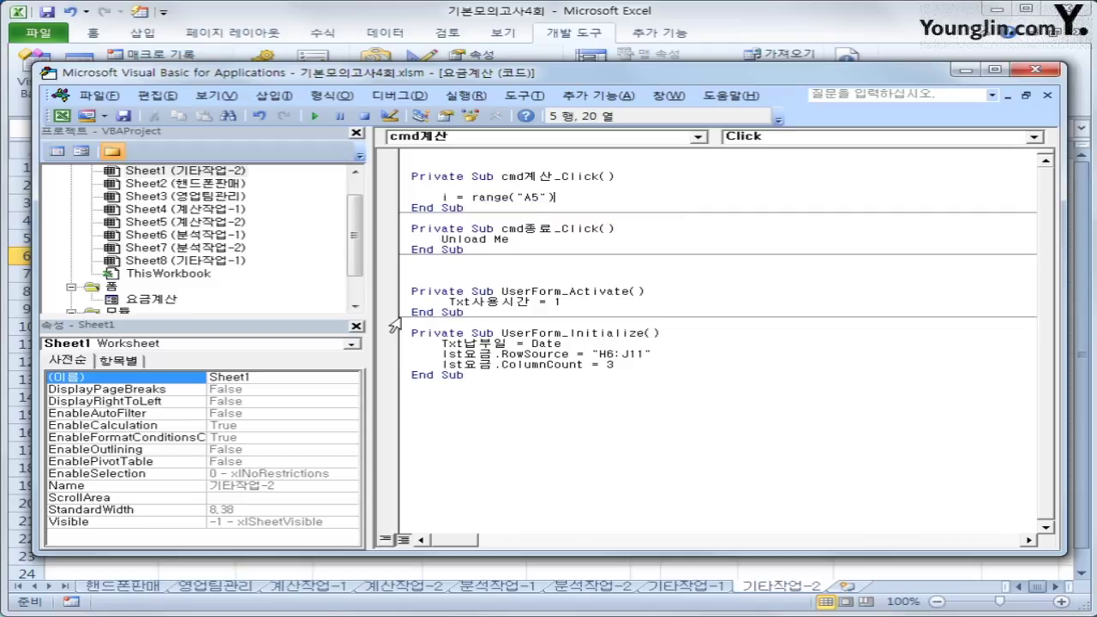
text(.cun)
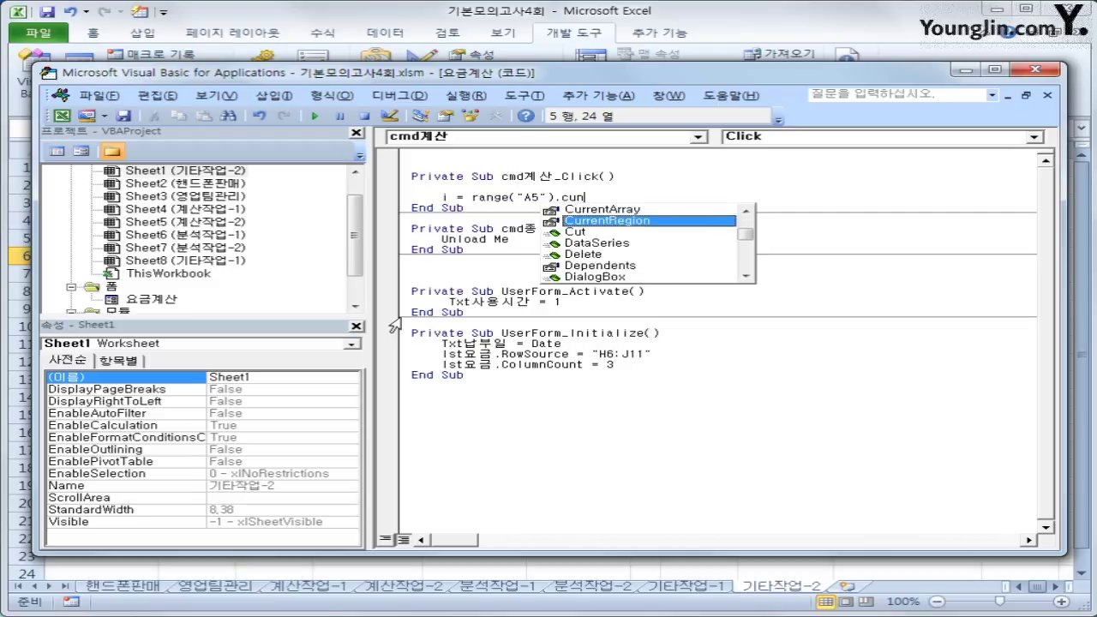
key(Tab)
text(.row)
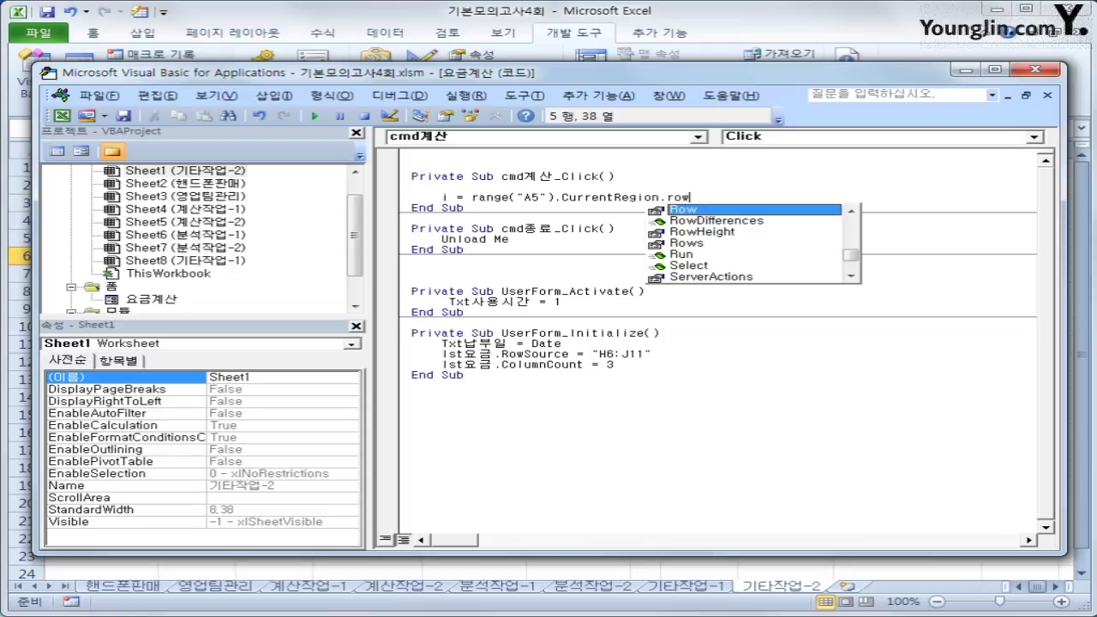
text(s.count + 4)
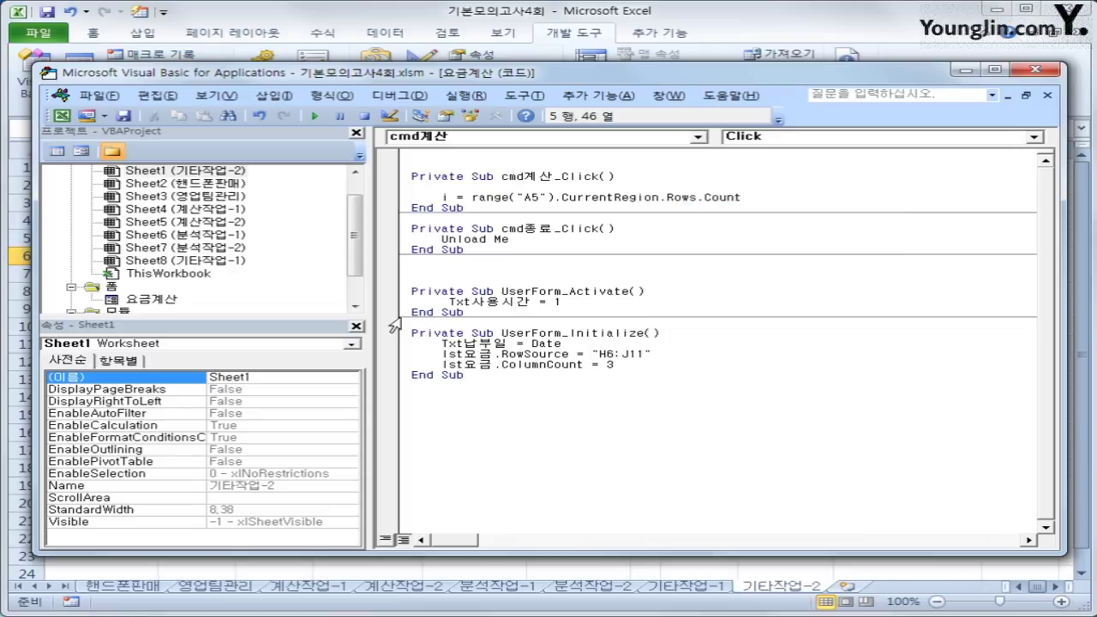
key(Return)
key(Return)
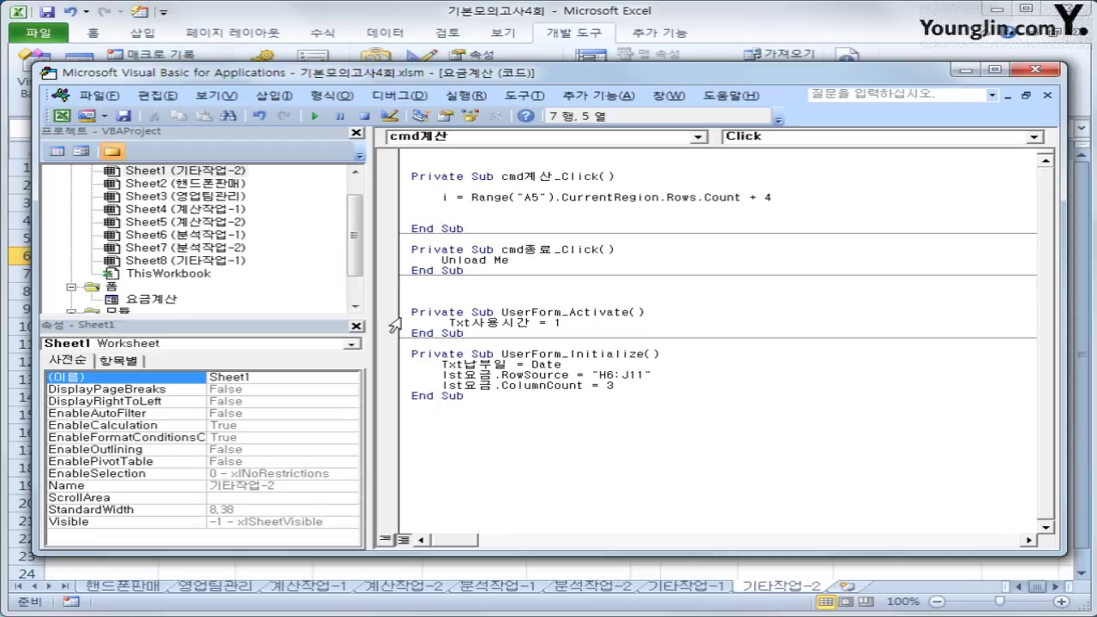
- Write Cells(i, 1) = Txt납부일 below the row-count line in cmd계산_Click
text(cells(i,)
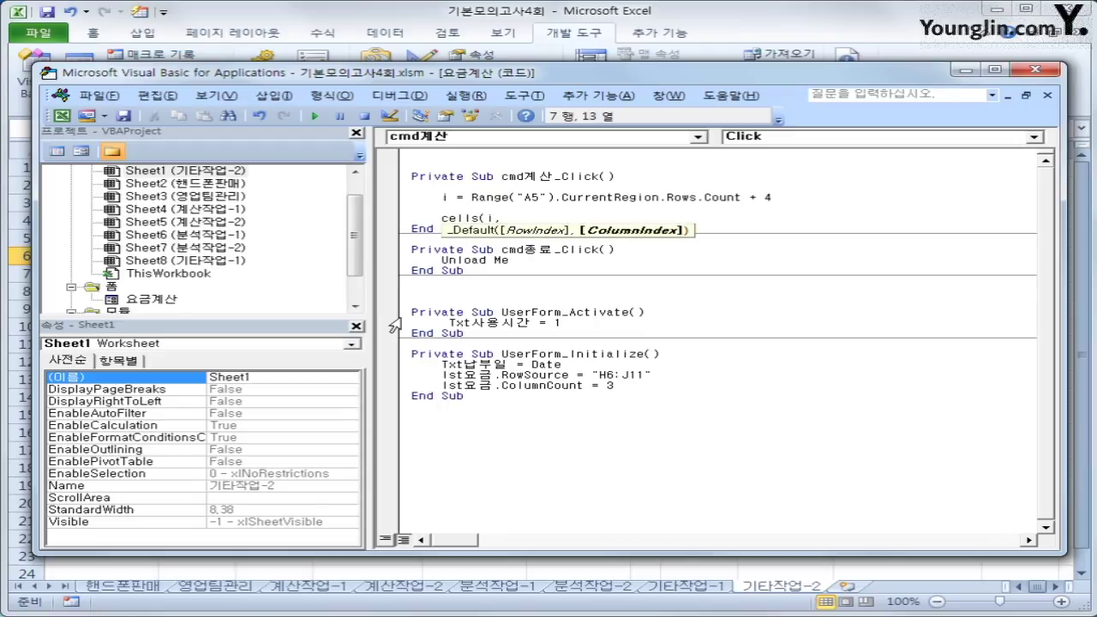
text(1) = )
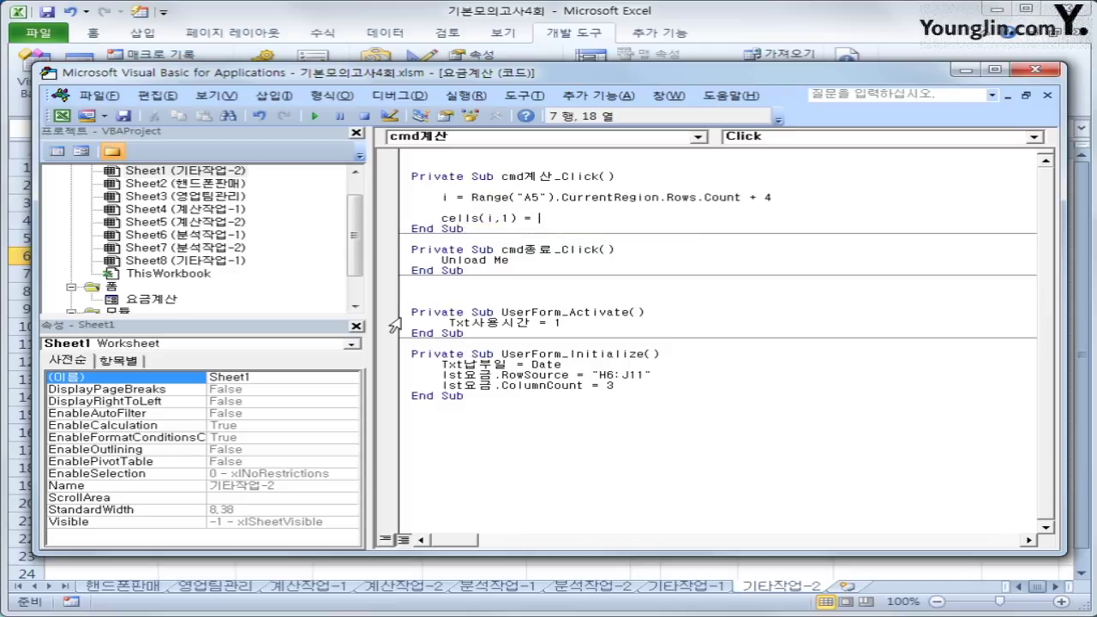
text(txt납부일)
key(Return)
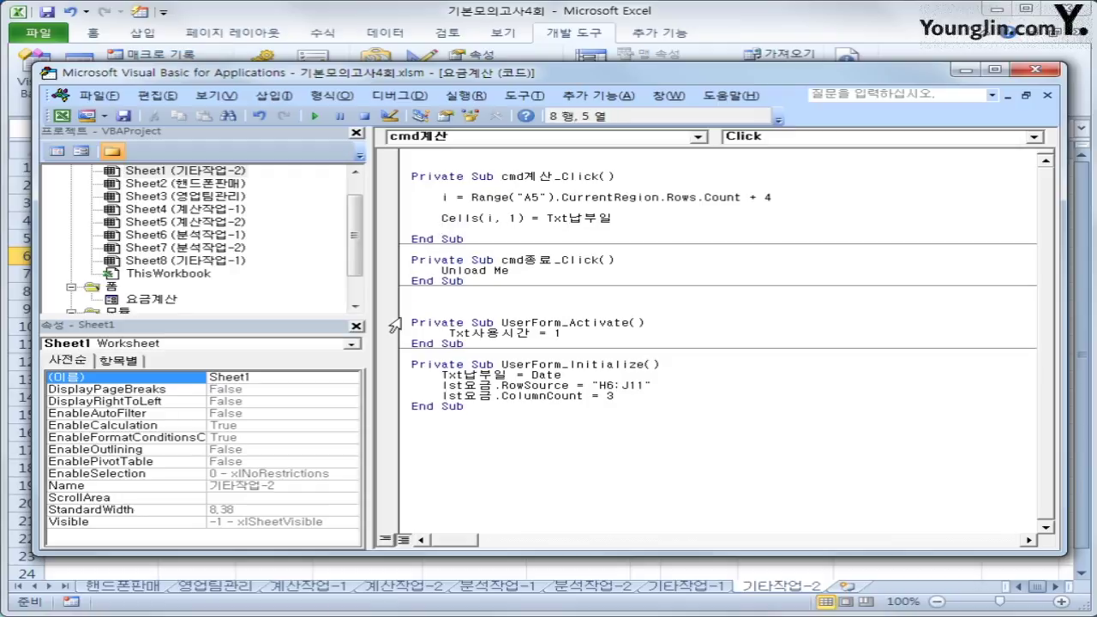
- Duplicate the Cells(i, 1) = Txt납부일 line directly below itself and add a new line after it
key(Up)
key(shift+End)
key(ctrl+c)
key(Down)
key(ctrl+v)
key(Return)
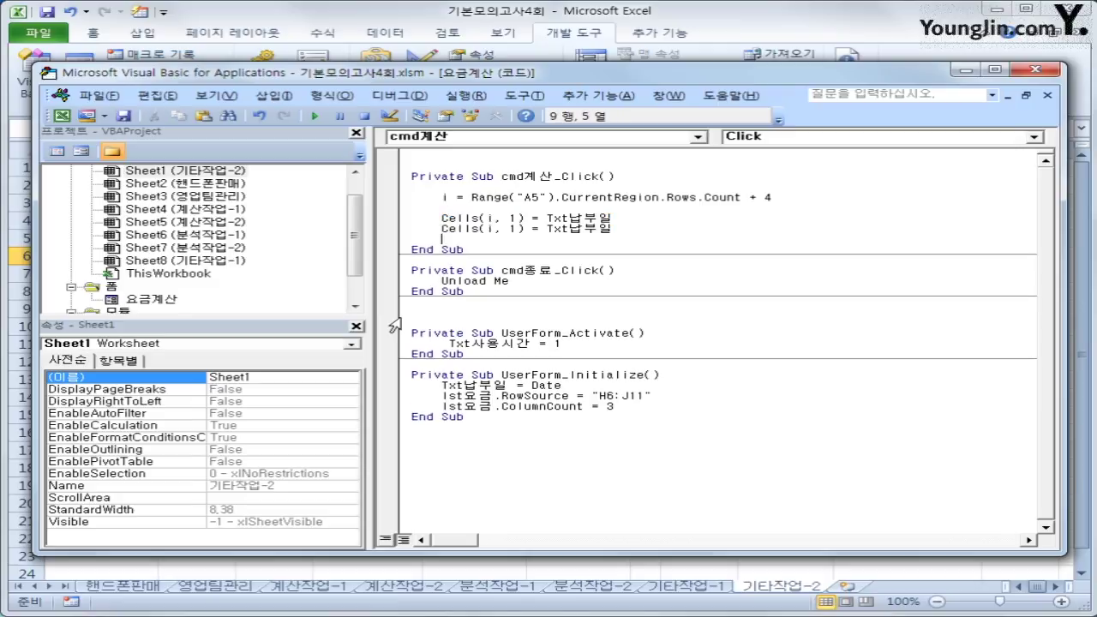
- Change the column number in the duplicated Txt납부일 line to 2
key(Up)
key(End)
key(Left)
key(Left)
key(Left)
key(Left)
key(Left)
key(Left)
key(Left)
key(Left)
key(Left)
key(Left)
key(Left)
key(Delete)
text(2)
- Replace Txt납부일 with lst요금 in the Cells(i, 2) line and add a new line below it
key(End)
key(shift+Left)
key(shift+Left)
key(shift+Left)
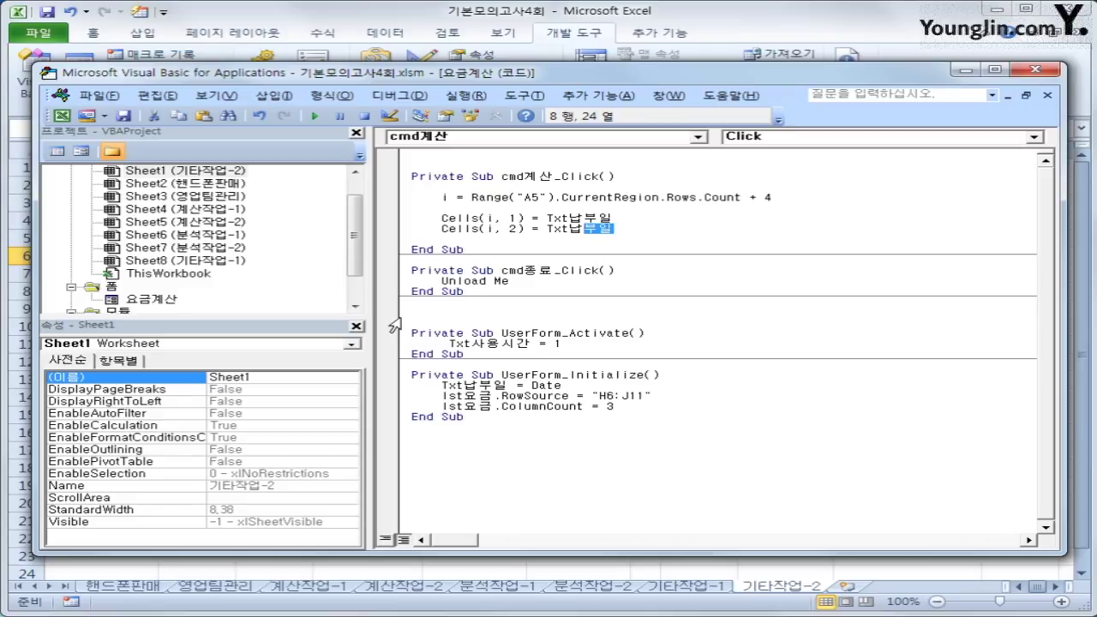
key(shift+Left)
key(shift+Left)
key(shift+Left)
text(lst요금)
key(Return)
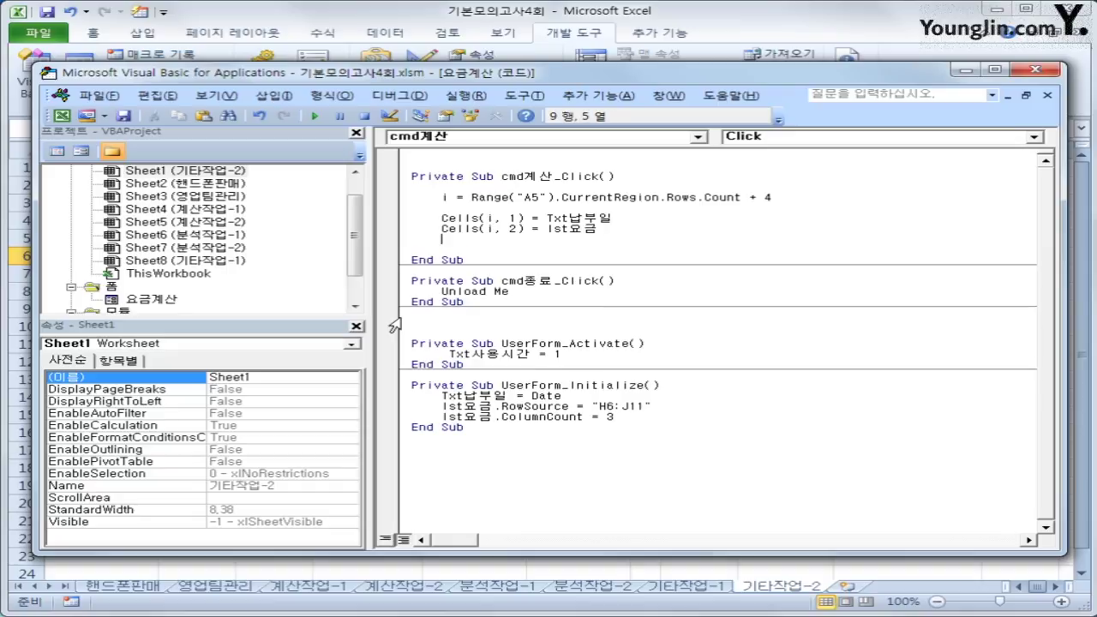
- Duplicate the Cells(i, 2) = lst요금 line onto the line below
key(Up)
key(shift+End)
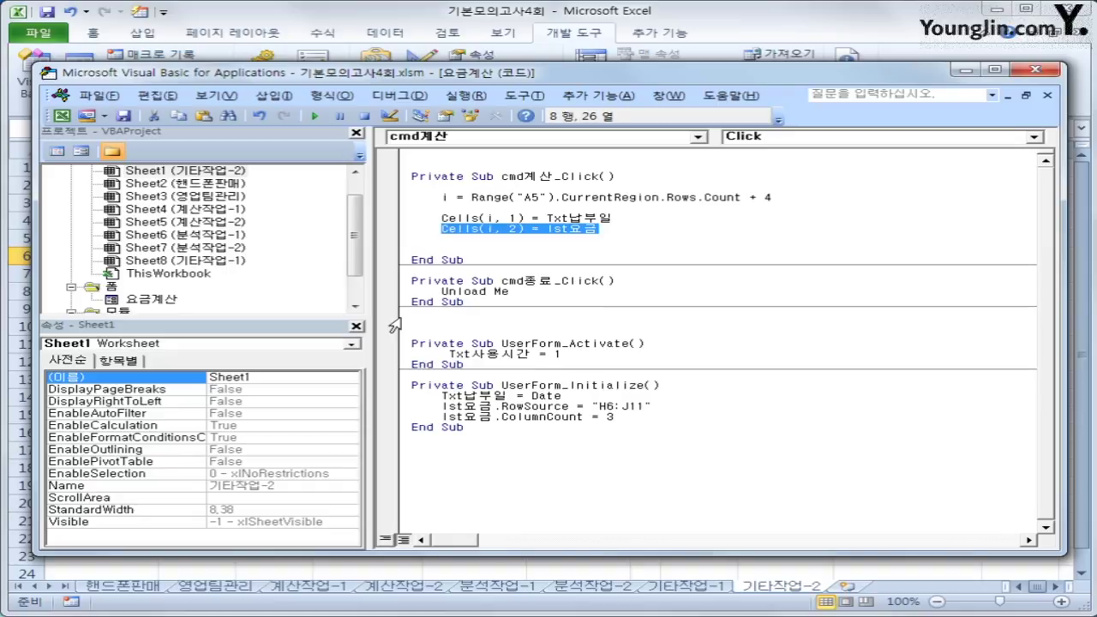
key(ctrl+c)
key(Down)
key(ctrl+v)
- Change the column number in the duplicated lst요금 line to 3
key(Left)
key(Left)
key(Left)
key(Left)
key(Left)
key(Left)
key(Left)
key(Left)
key(Left)
key(Left)
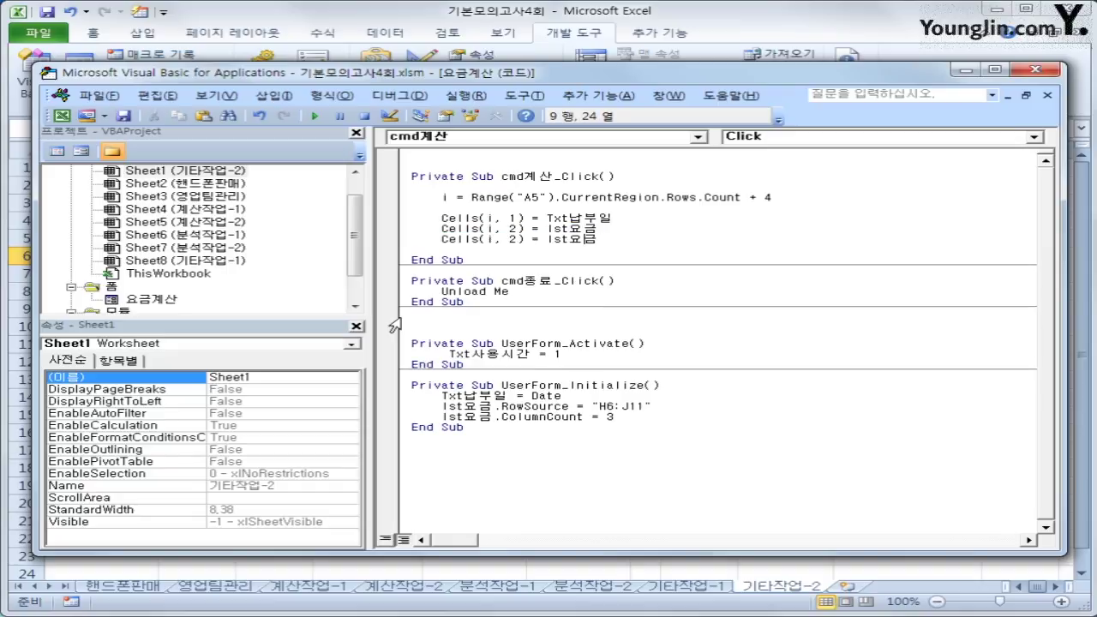
key(Left)
key(Left)
key(Delete)
text(3)
- Delete lst요금 from the Cells(i, 3) line, leaving nothing after the equals sign
key(Right)
key(Right)
key(Right)
key(Right)
key(shift+End)
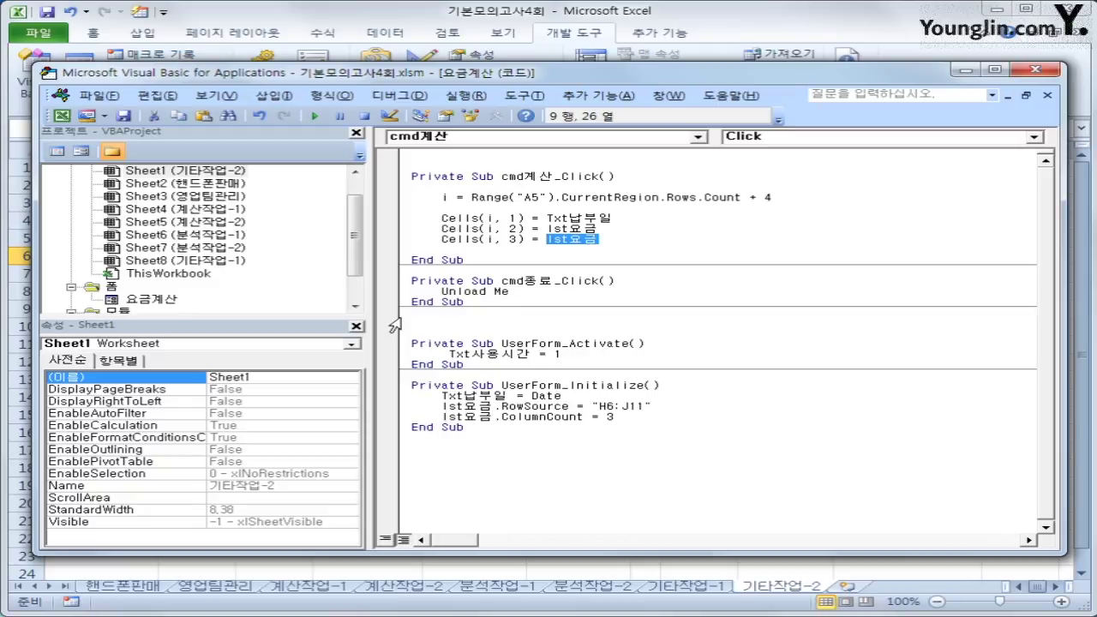
key(Delete)
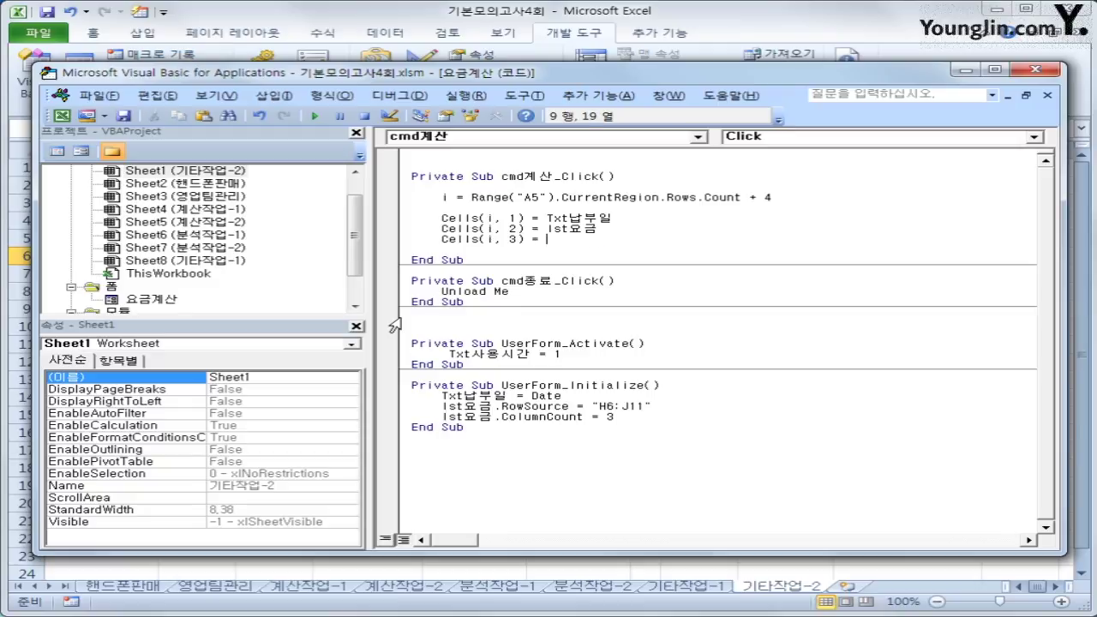
key(Down)
key(Return)
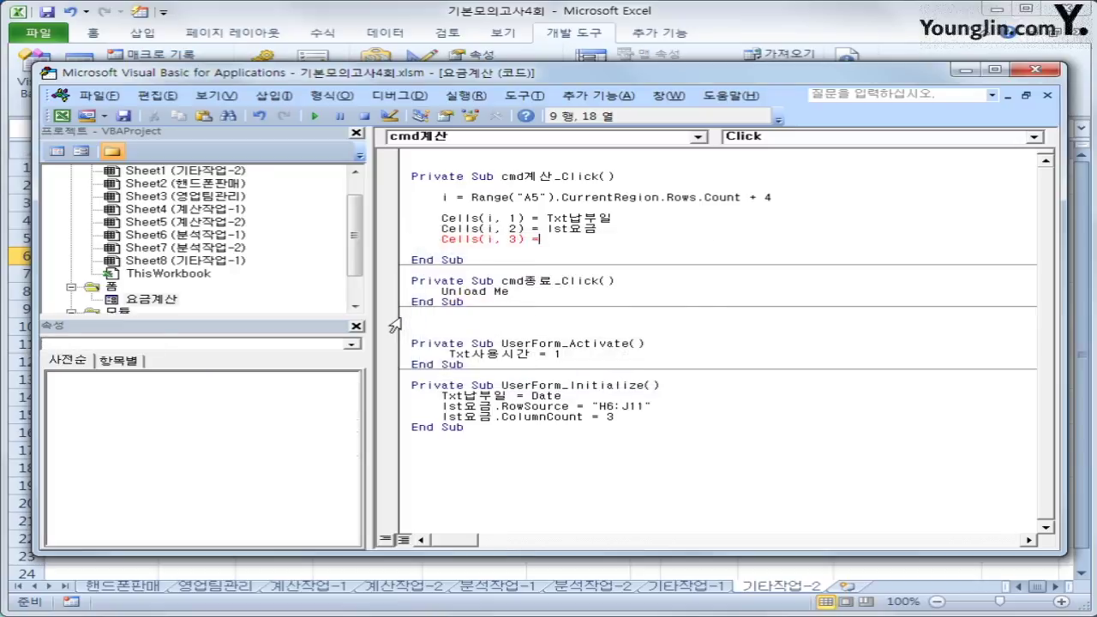
- Insert iRow = lst요금.ListIndex + 6 above the Cells lines, followed by a blank line
key(Up)
key(Up)
key(Home)
key(Return)
key(Up)
text(ㄹ)
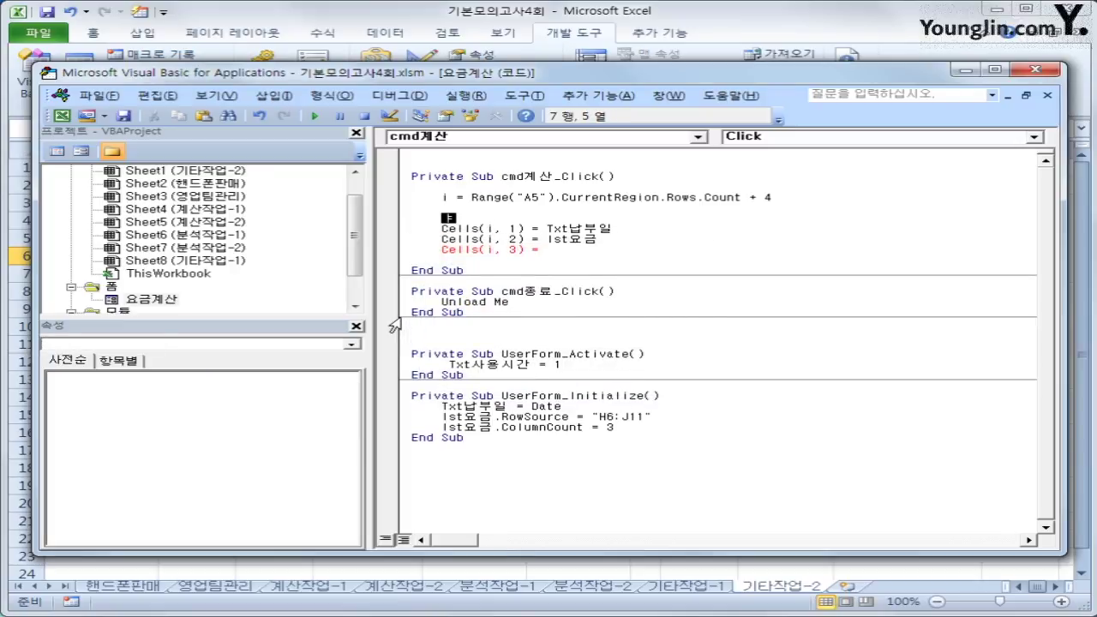
key(BackSpace)
text(iRow = lst요금.)
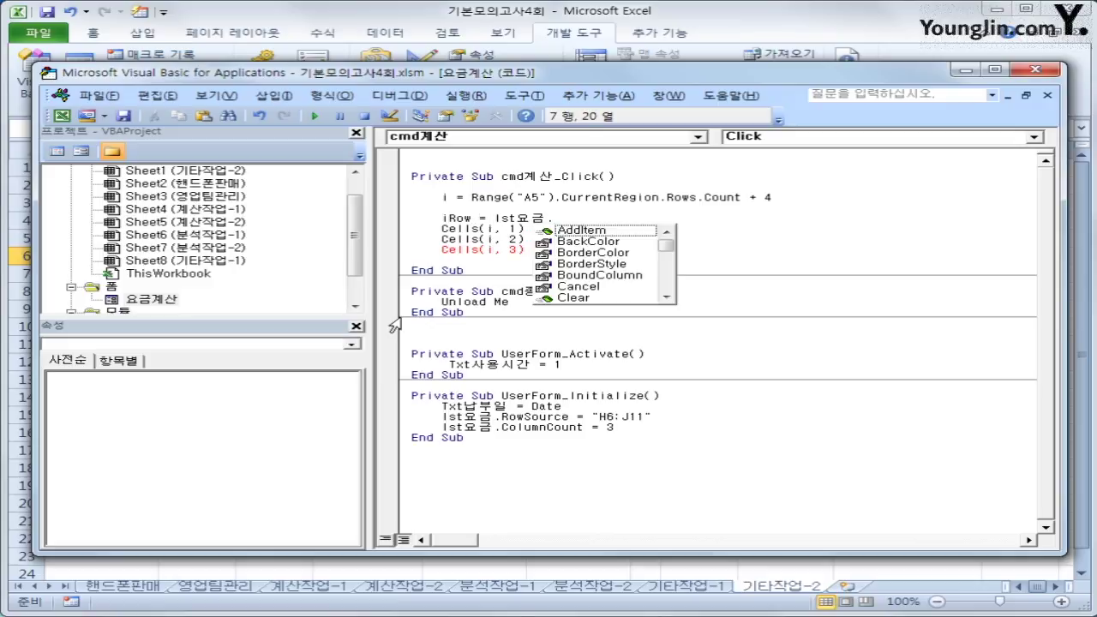
text(ListIndex )
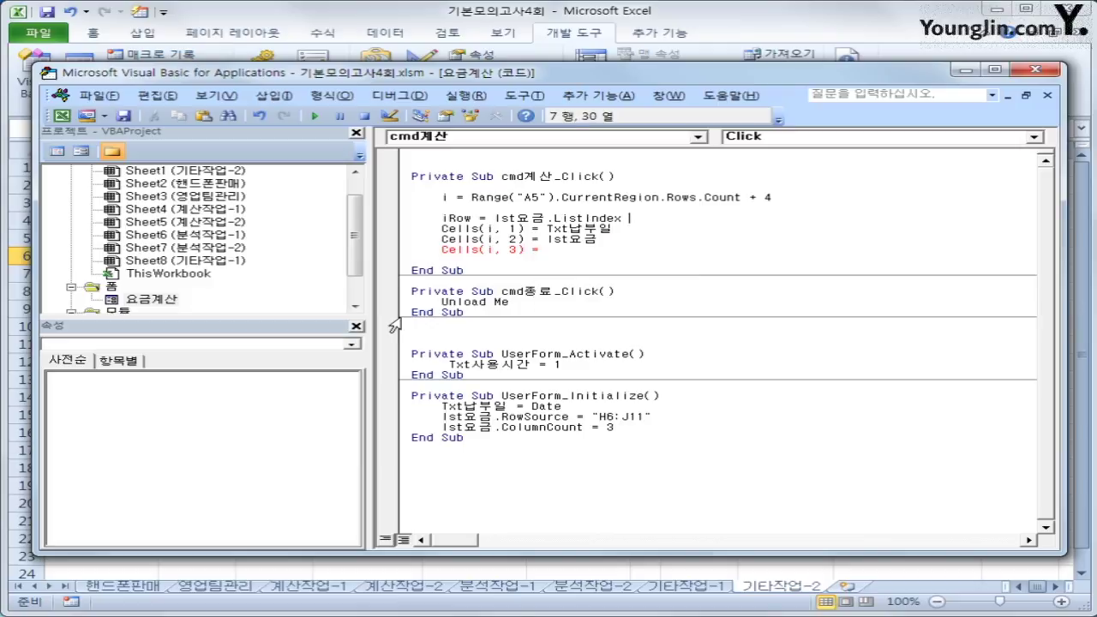
text(+ 6)
key(Return)
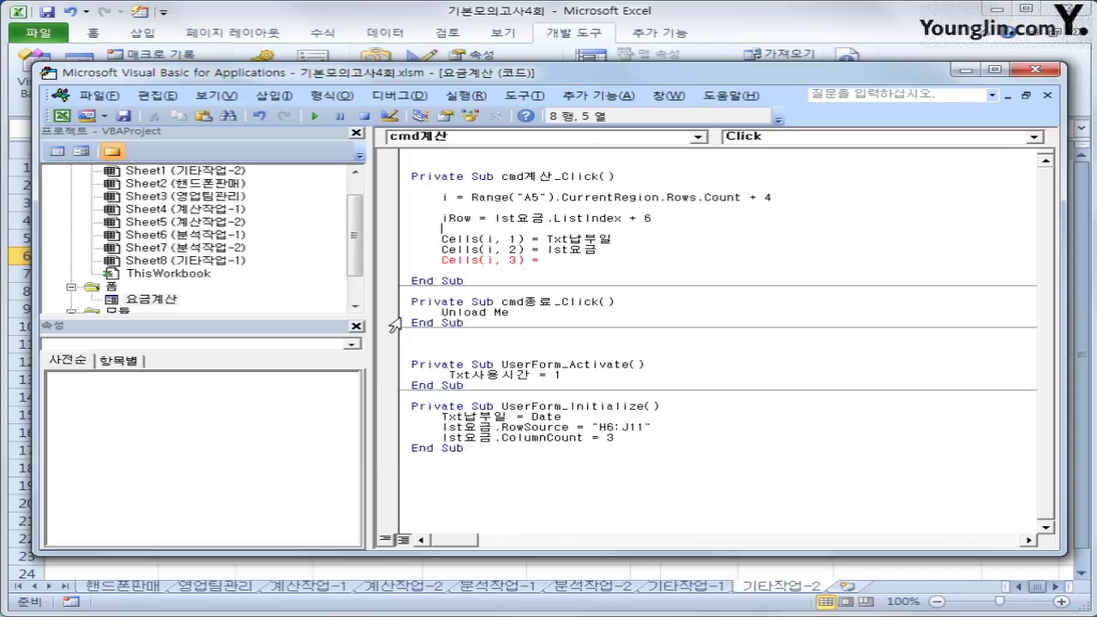
- Complete the third assignment as Cells(i, 3) = Cells(iRow, 9) and add a new line below it
key(Down)
key(Down)
key(Down)
key(End)
text(cells)
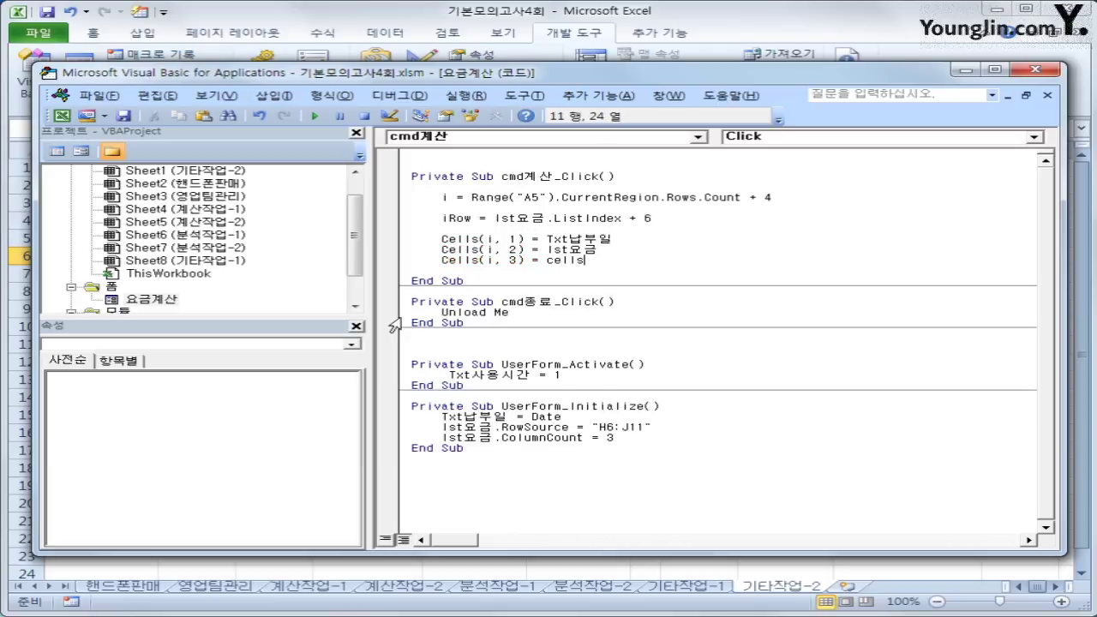
text((iRow,)
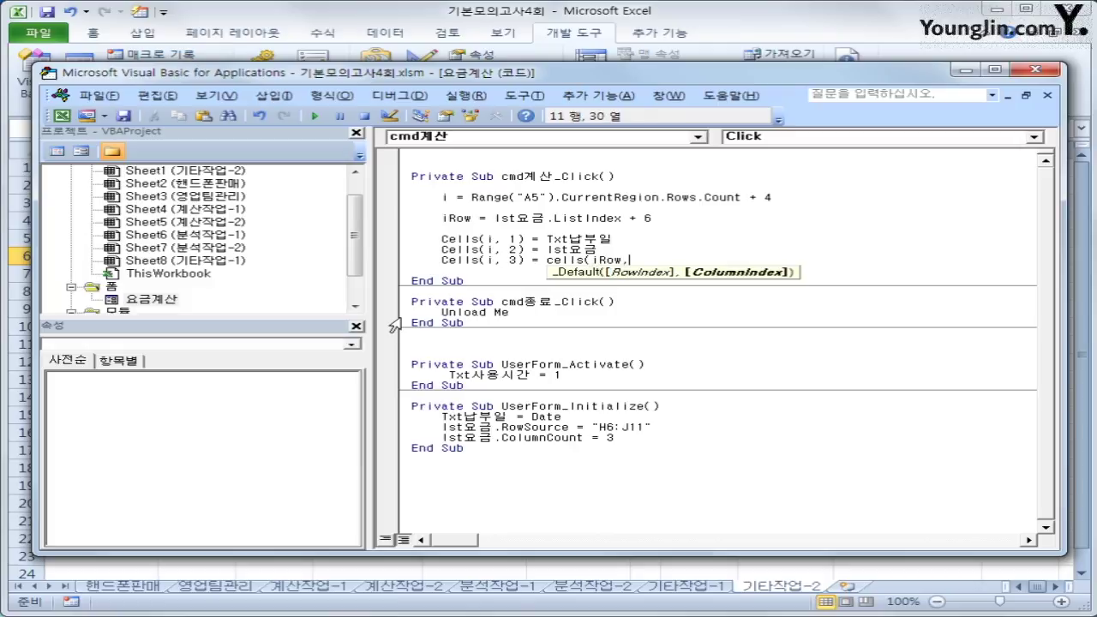
text( 9))
key(Return)
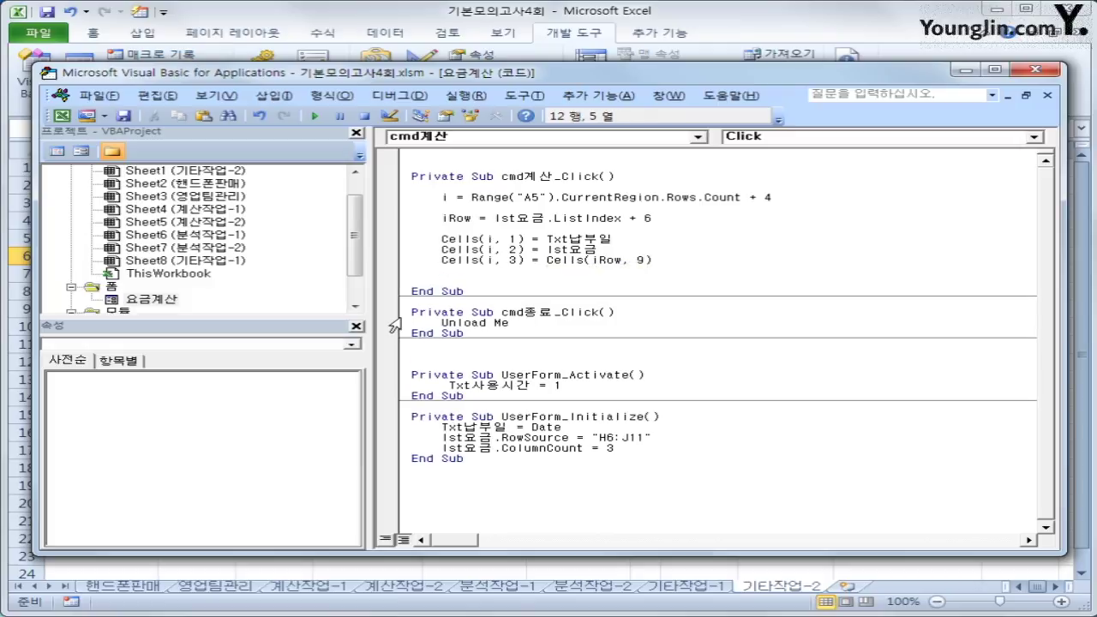
- Duplicate the Cells(i, 3) = Cells(iRow, 9) line onto the line below
text(c)
key(BackSpace)
key(Up)
key(shift+End)
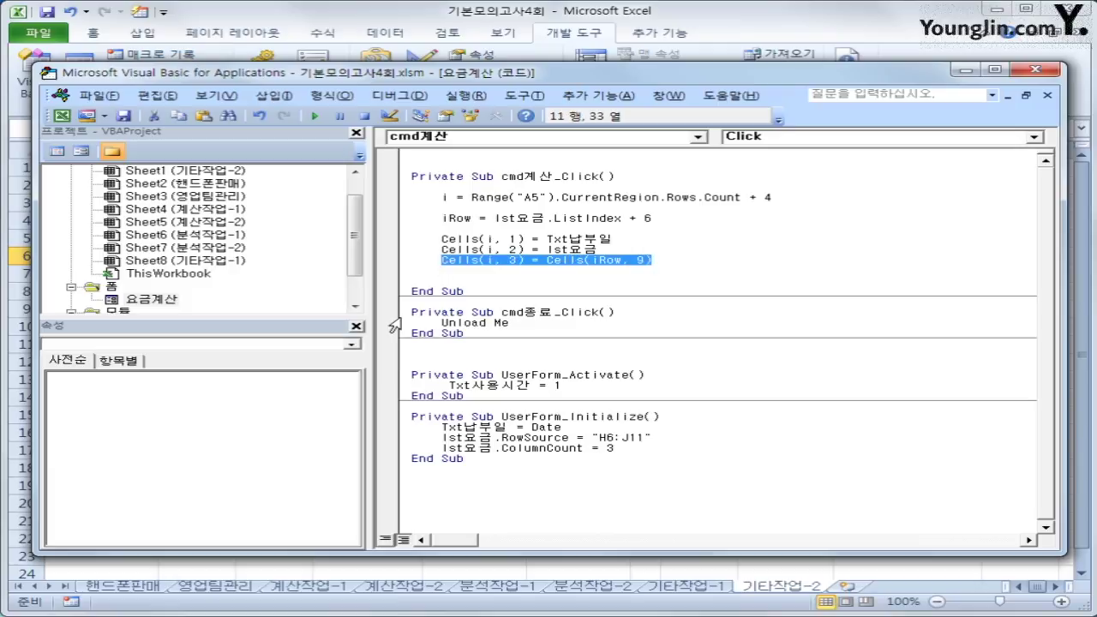
key(ctrl+c)
key(Down)
key(ctrl+v)
- Change the target column number in the duplicated Cells(iRow, 9) line to 4
key(Left)
key(Left)
key(Left)
key(Left)
key(Left)
key(Left)
key(Left)
key(Left)
key(Left)
key(Left)
key(Left)
key(Left)
key(Left)
key(Left)
key(Left)
key(Left)
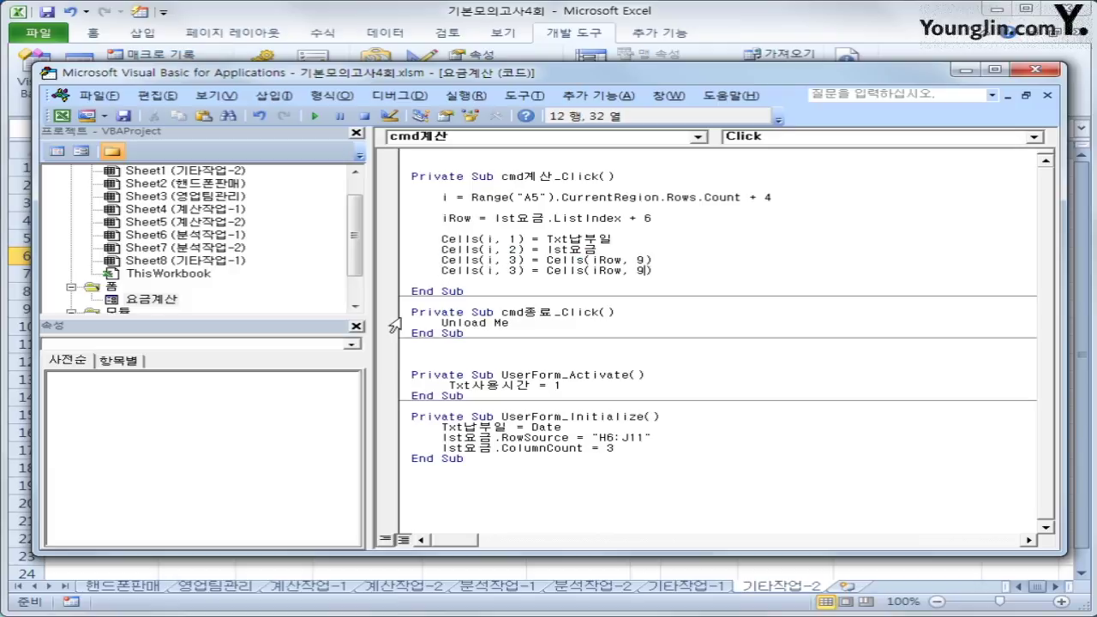
key(Left)
key(Left)
key(Left)
key(Delete)
text(4)
- Replace Cells(iRow, 9) with Txt사용시간.Value in the Cells(i, 4) line and add a new line below it
key(Right)
key(Right)
key(Right)
key(Right)
key(shift+End)
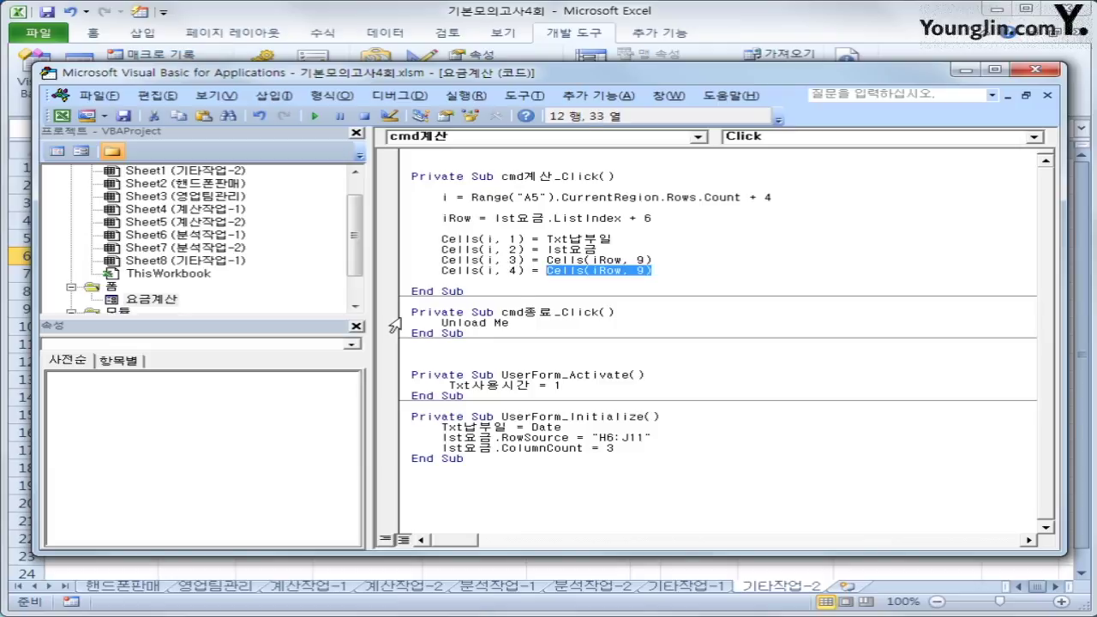
text(txt)
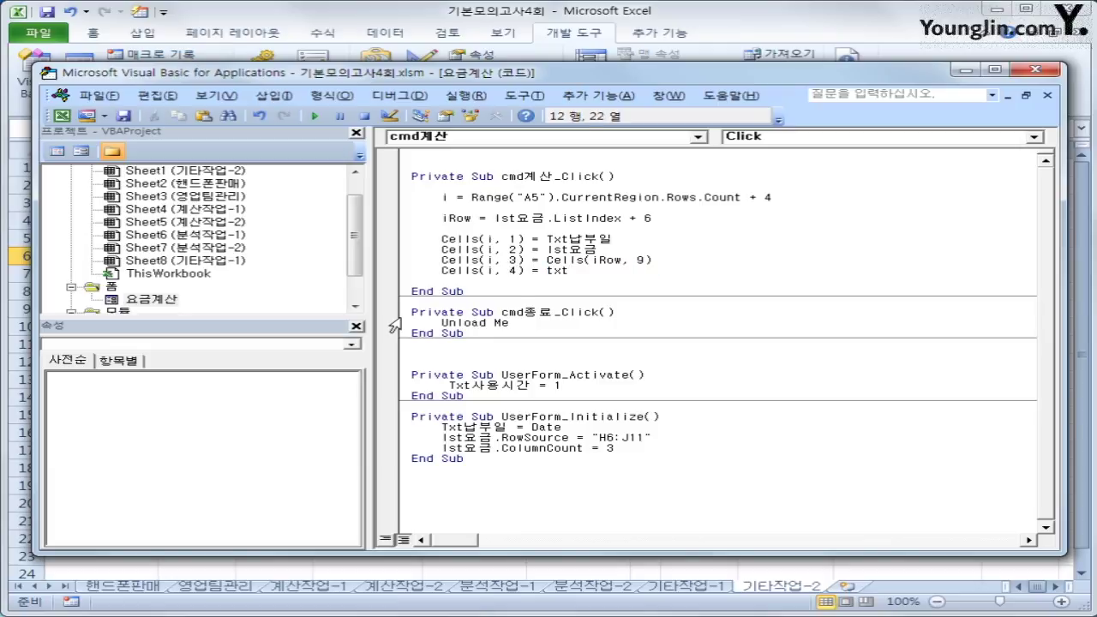
text(사용시간.)
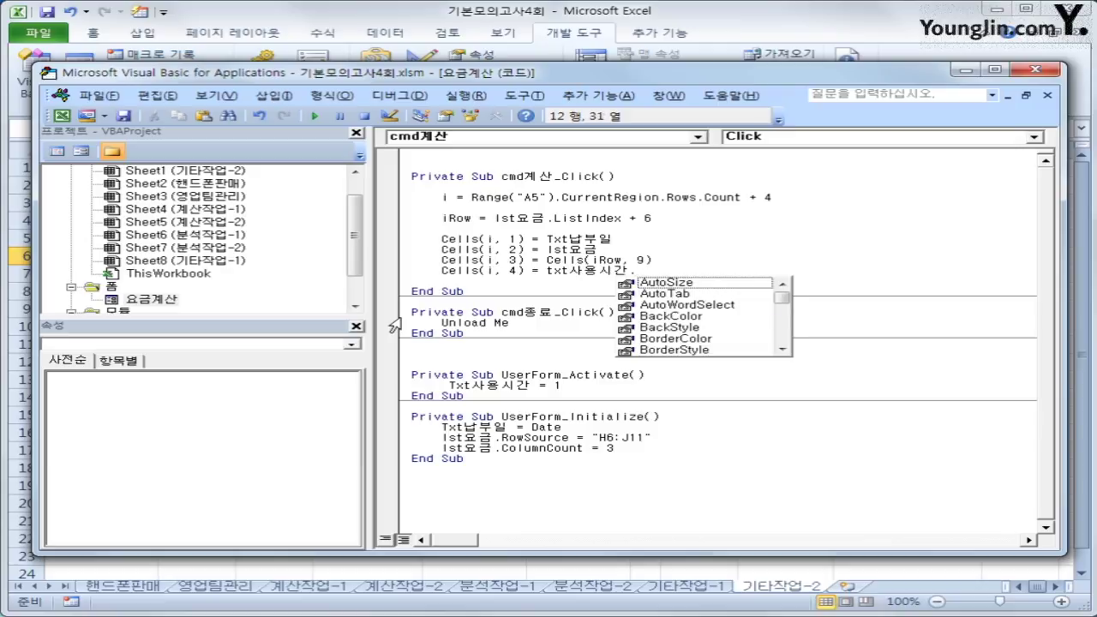
text(val)
key(Tab)
key(Return)
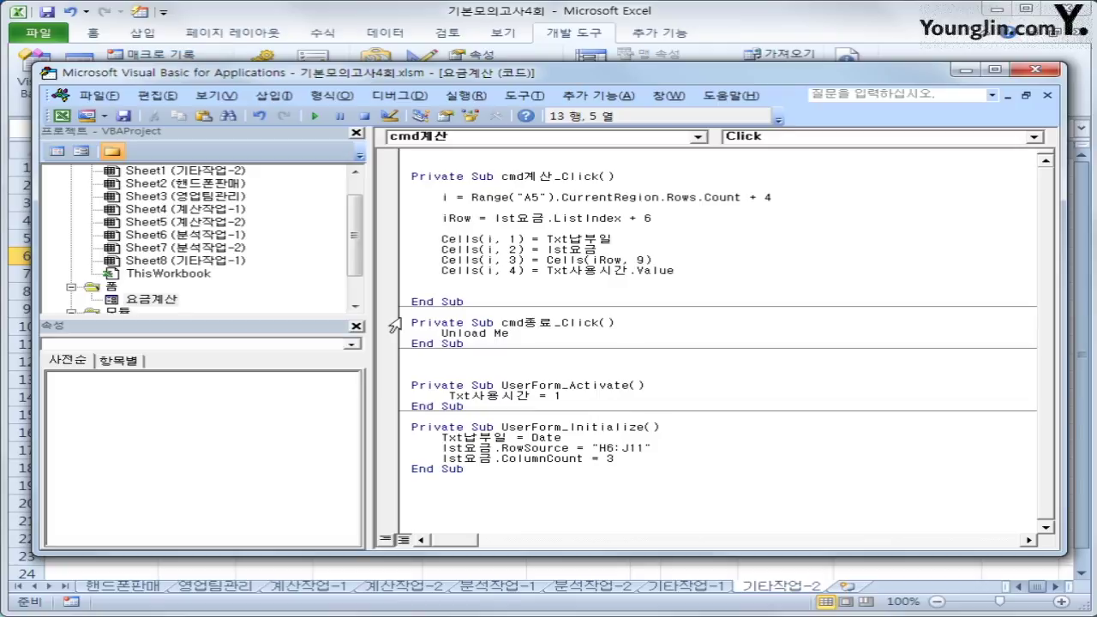
- Paste the copied Cells(i, 3) = Cells(iRow, 9) line below the Txt사용시간 line and change its target column to 5
key(ctrl+v)
key(Left)
key(Left)
key(Left)
key(Left)
key(Left)
key(Left)
key(Left)
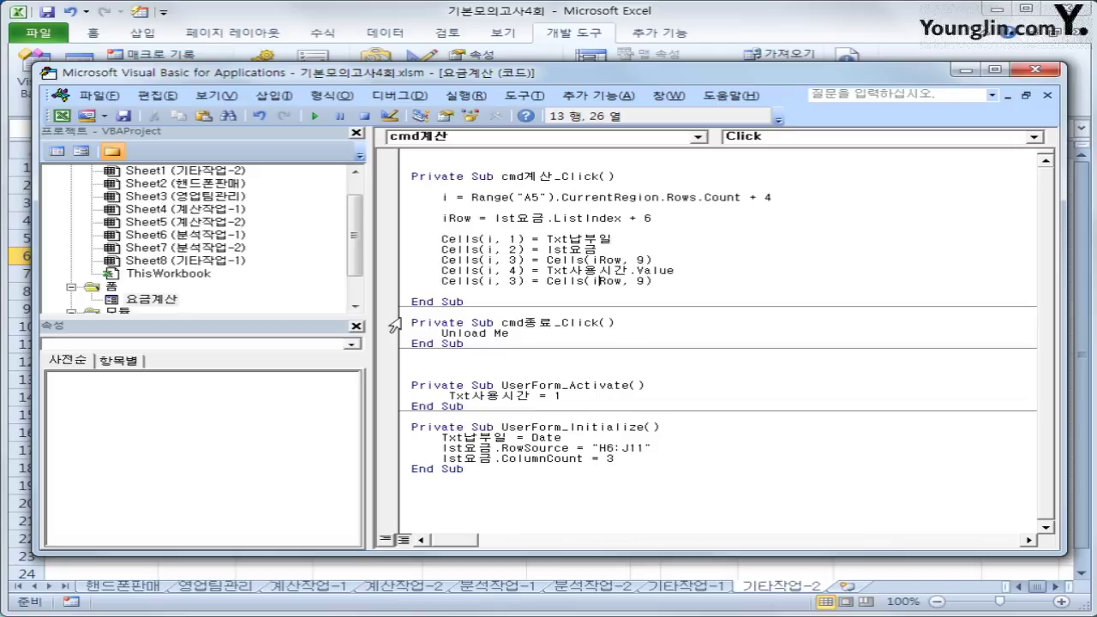
key(Left)
key(Left)
key(Left)
key(Left)
key(Left)
key(Left)
key(Left)
key(Left)
key(Left)
key(Left)
key(Left)
key(BackSpace)
text(5)
- Change the source column in the Cells(i, 5) line to 10, giving Cells(iRow, 10), and add a new line below it
key(Right)
key(Right)
key(Right)
key(Right)
key(Right)
key(Right)
key(Right)
key(Right)
key(Right)
key(Right)
key(Right)
key(Right)
key(Right)
key(Right)
text(10)
key(Return)
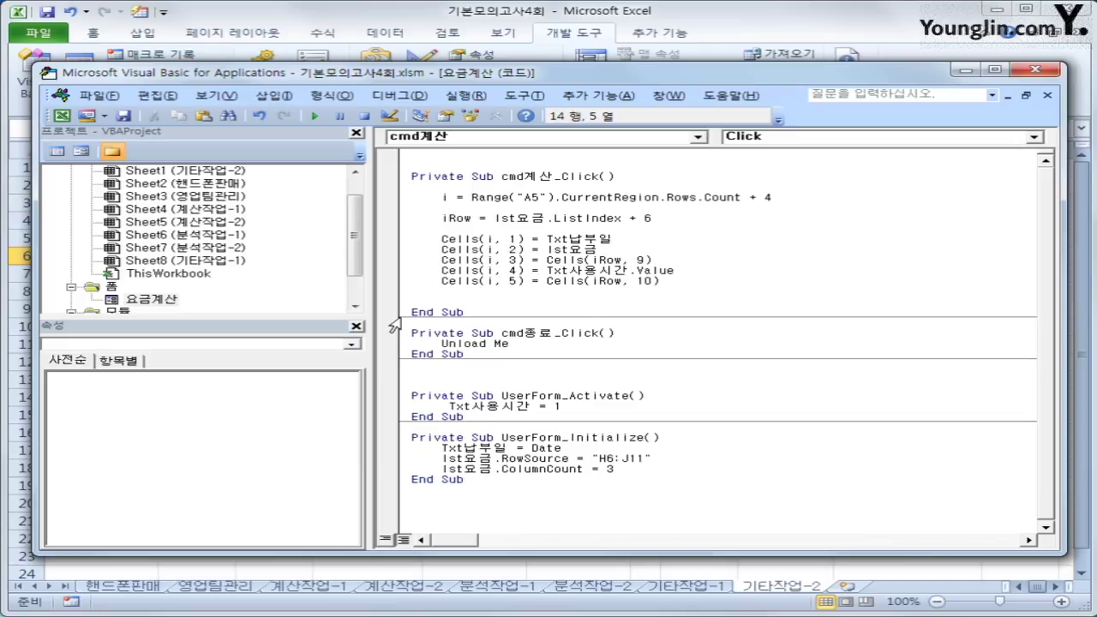
- Append .Value to the end of the Cells(i, 5) = Cells(iRow, 10) line
key(Up)
key(End)
text(.value)
- Paste the copied Cells(i, 3) = Cells(iRow, 9) line below the Cells(i, 5) line and change its target column to 6
key(Down)
key(ctrl+v)
key(Left)
key(Left)
key(Left)
key(Left)
key(Left)
key(Left)
key(Left)
key(Left)
key(Left)
key(Left)
key(Left)
key(Left)
key(Left)
key(Left)
key(Left)
key(Left)
key(Left)
key(Left)
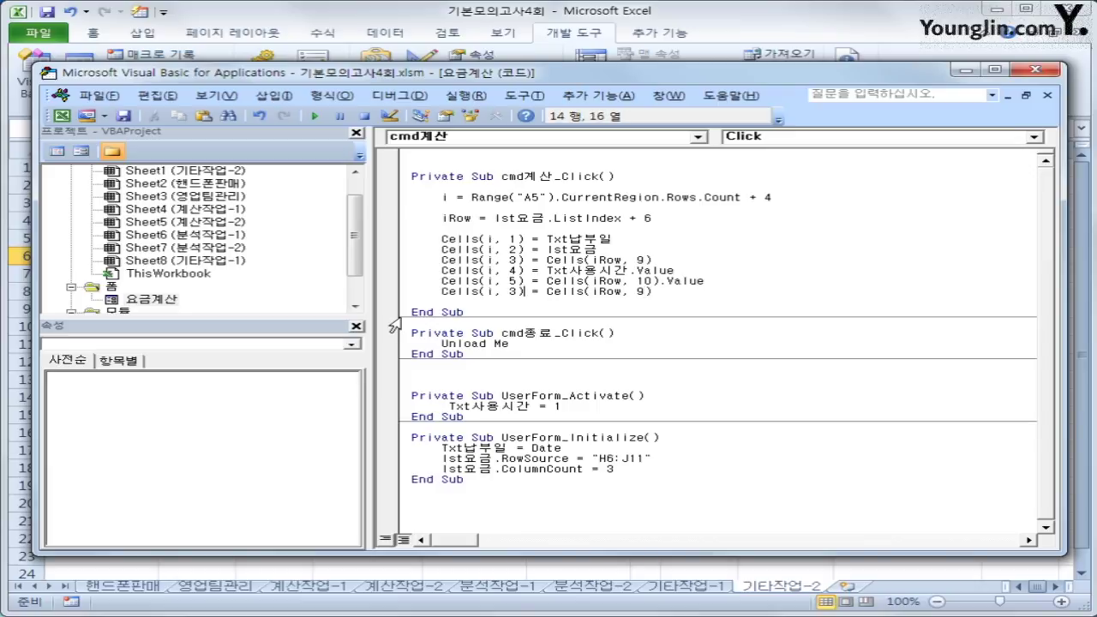
text(6)
key(Delete)
- Replace Cells(iRow, 9) in the Cells(i, 6) line with the product Cells(i, 4) * Cells(i, 5)
key(Right)
key(Right)
key(shift+End)
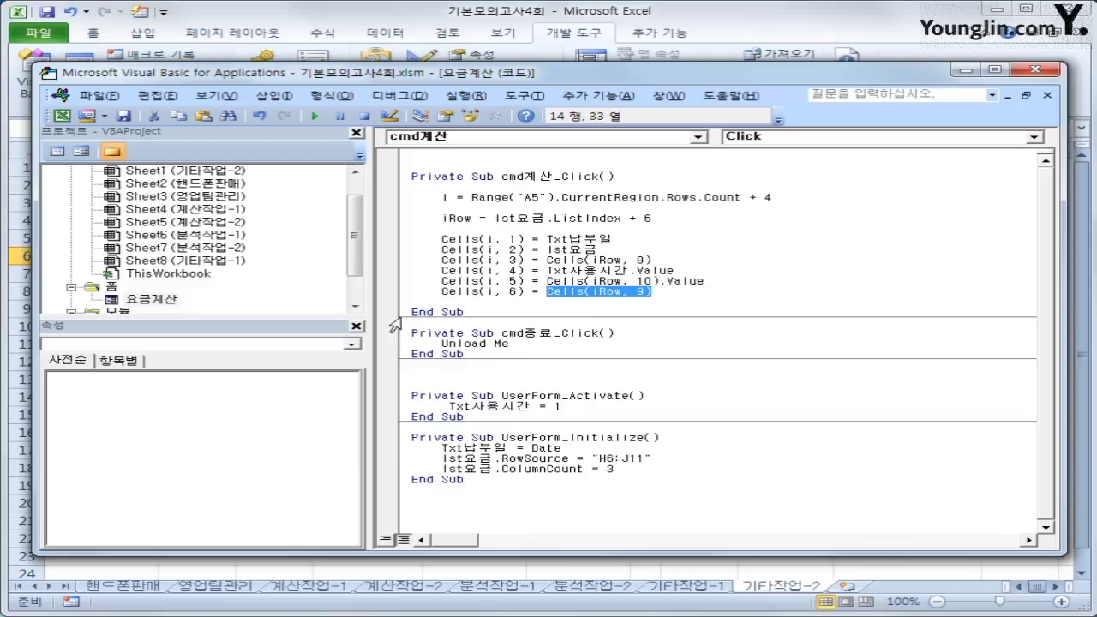
text(cells)
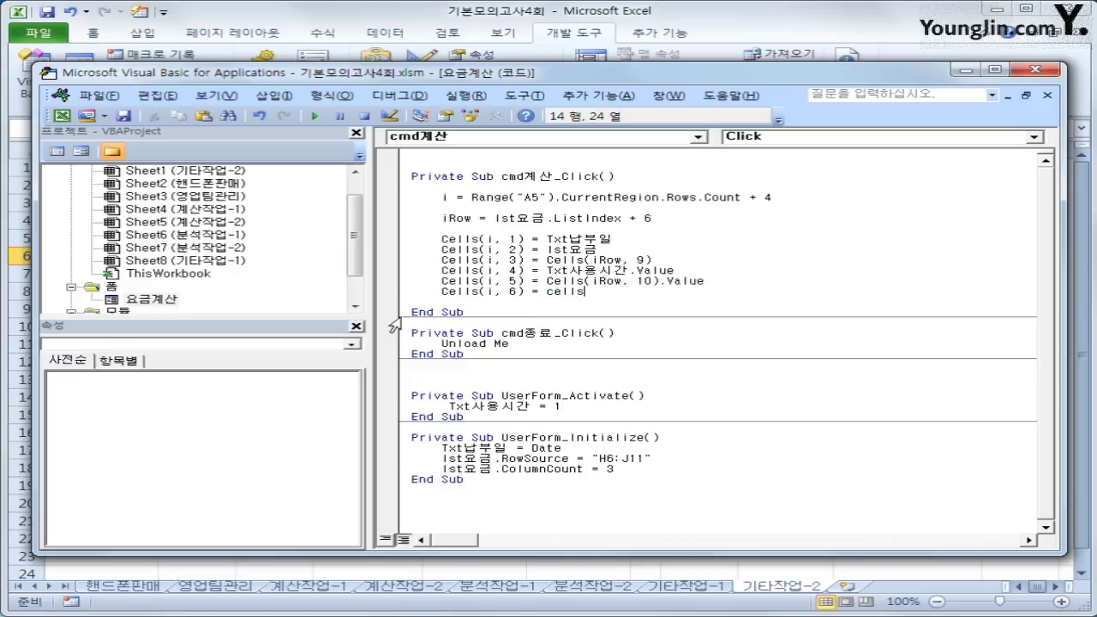
text((i,)
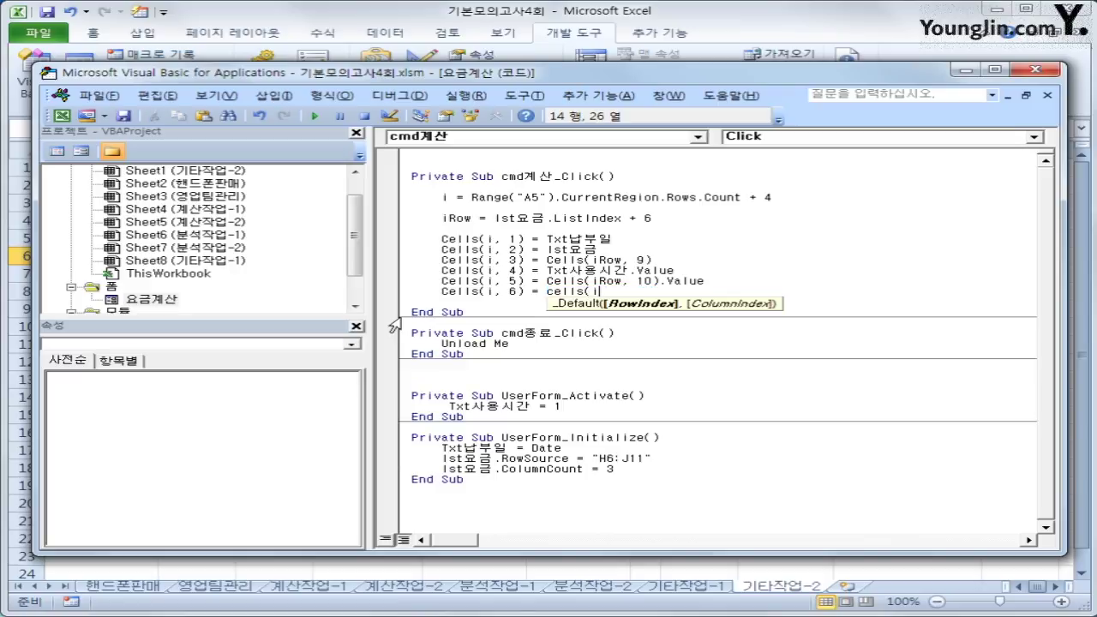
text(4) )
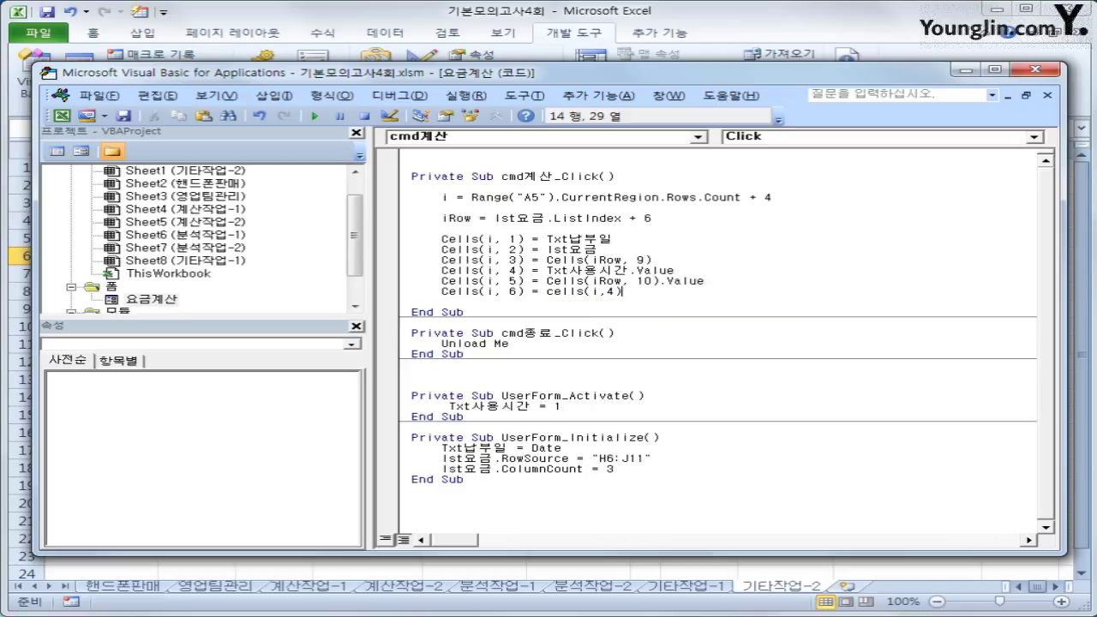
text(* cells(i)
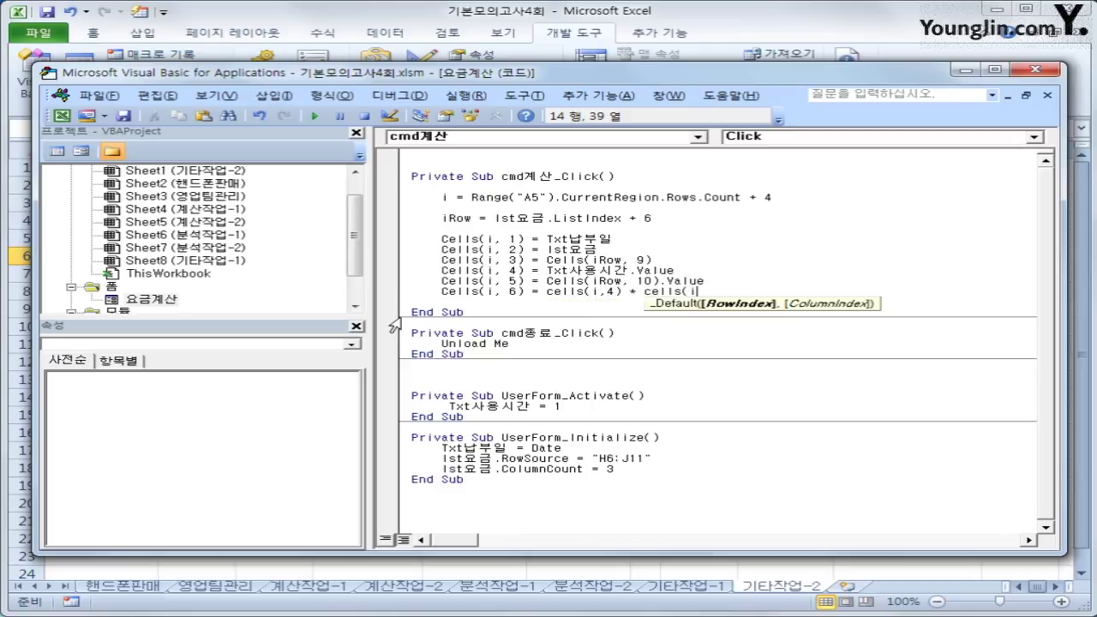
text(,5))
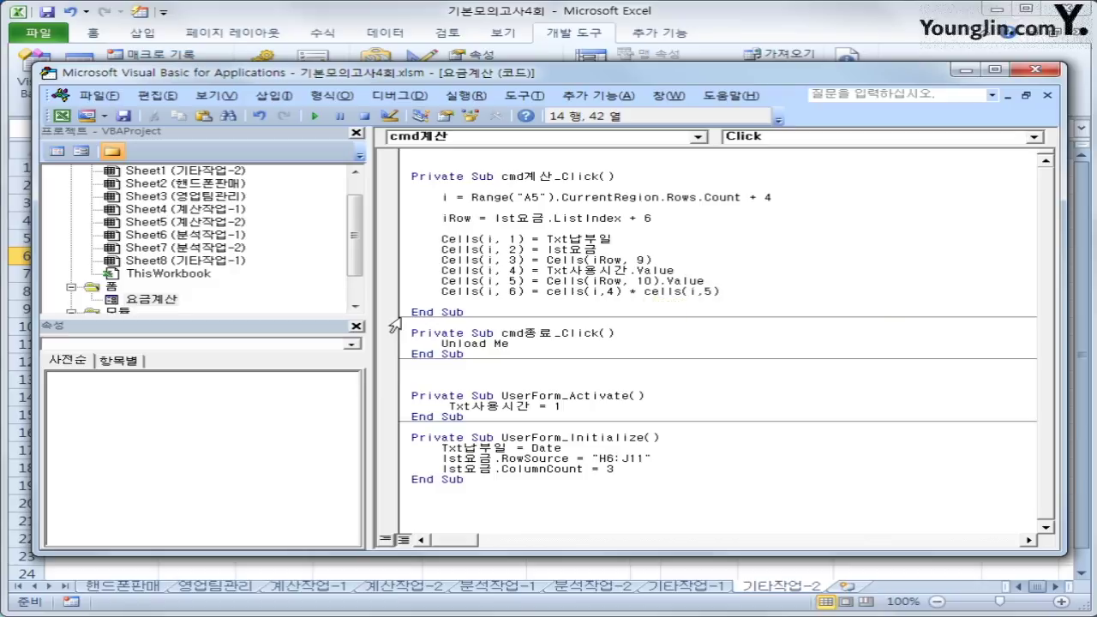
key(Return)
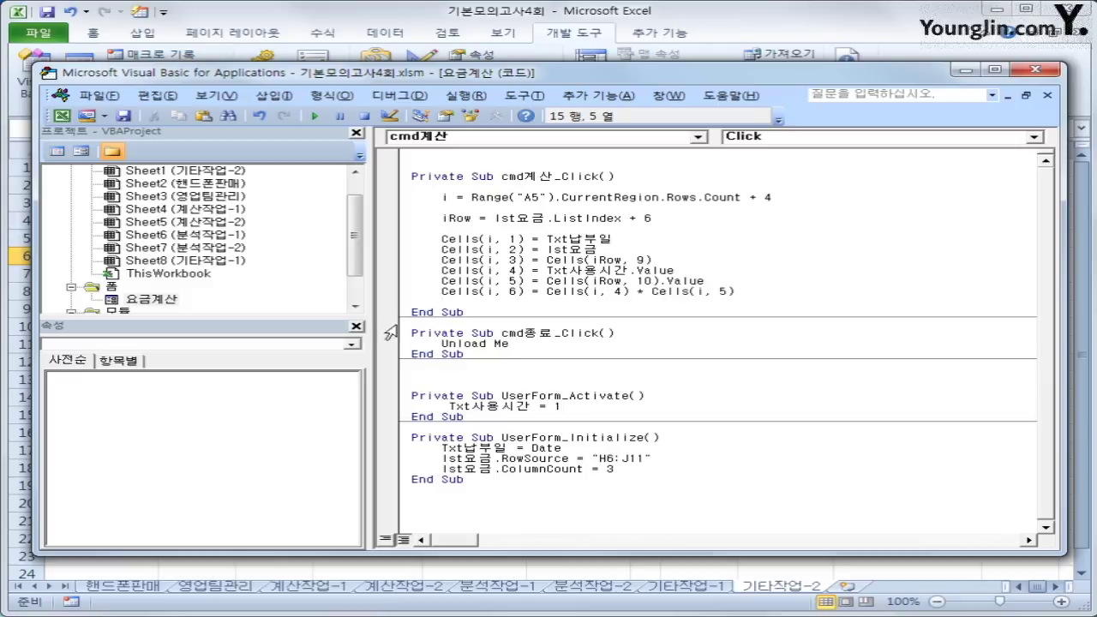
- Close the code editor, open the 요금계산 form from the sheet, select A001 and set 사용시간(초) to 100
click(1035, 74)
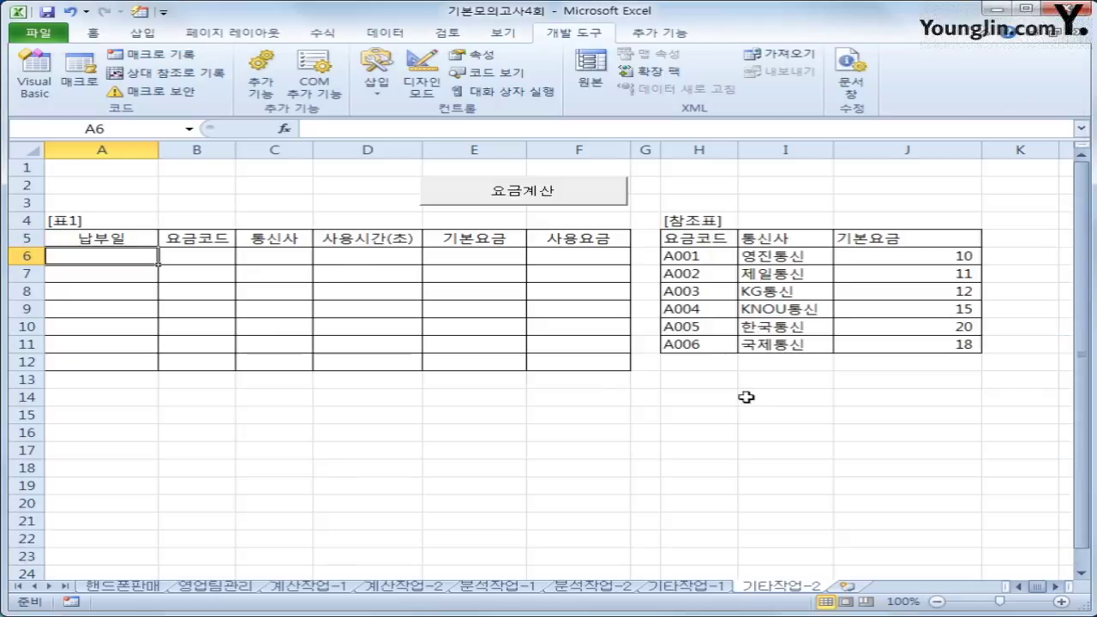
click(569, 204)
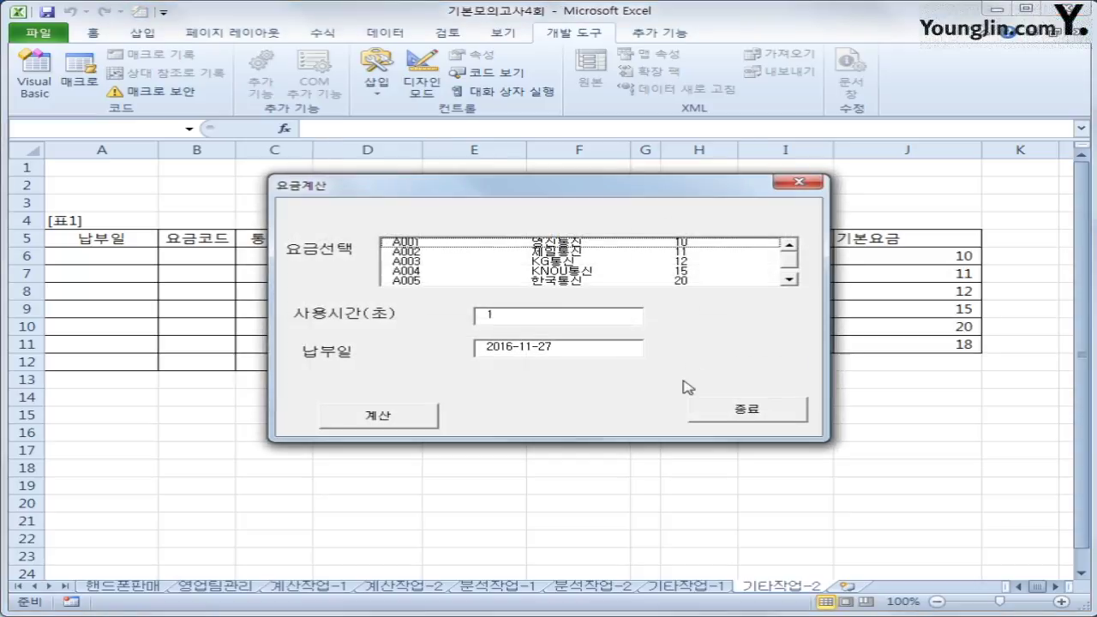
click(506, 244)
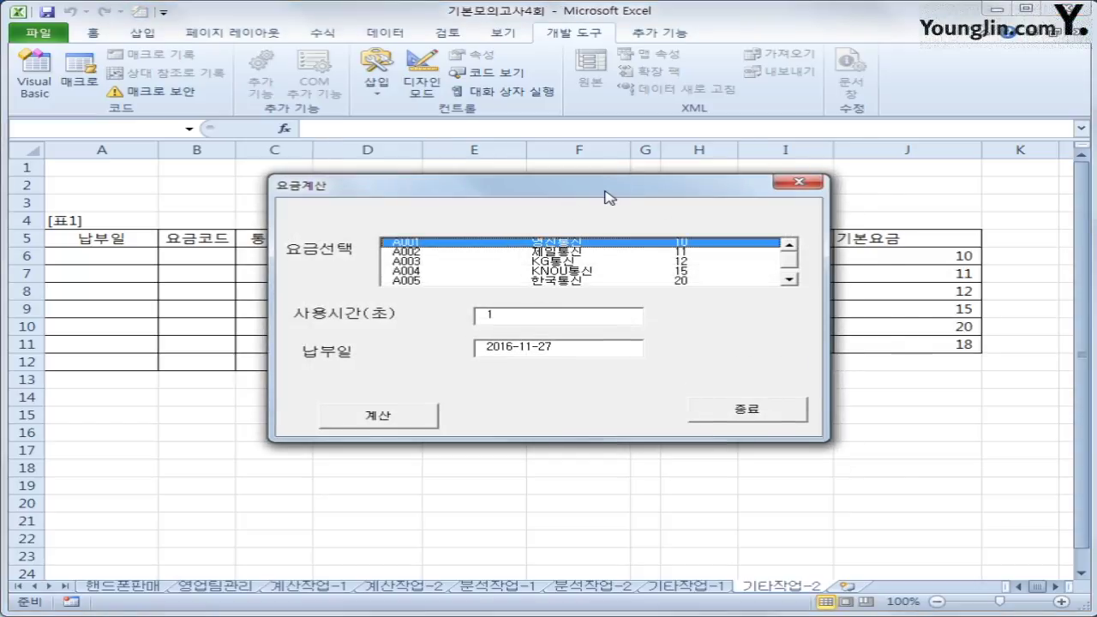
drag(609, 192, 696, 306)
click(634, 429)
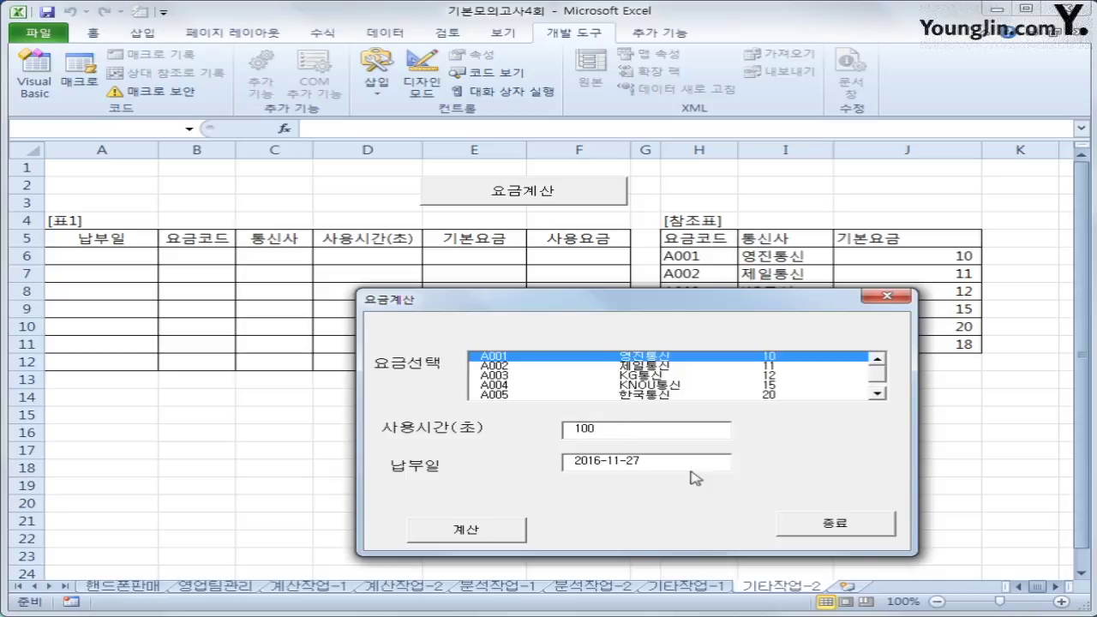
- Run 계산 to enter the record in 표1, close the 요금계산 form and select cell I18
click(455, 536)
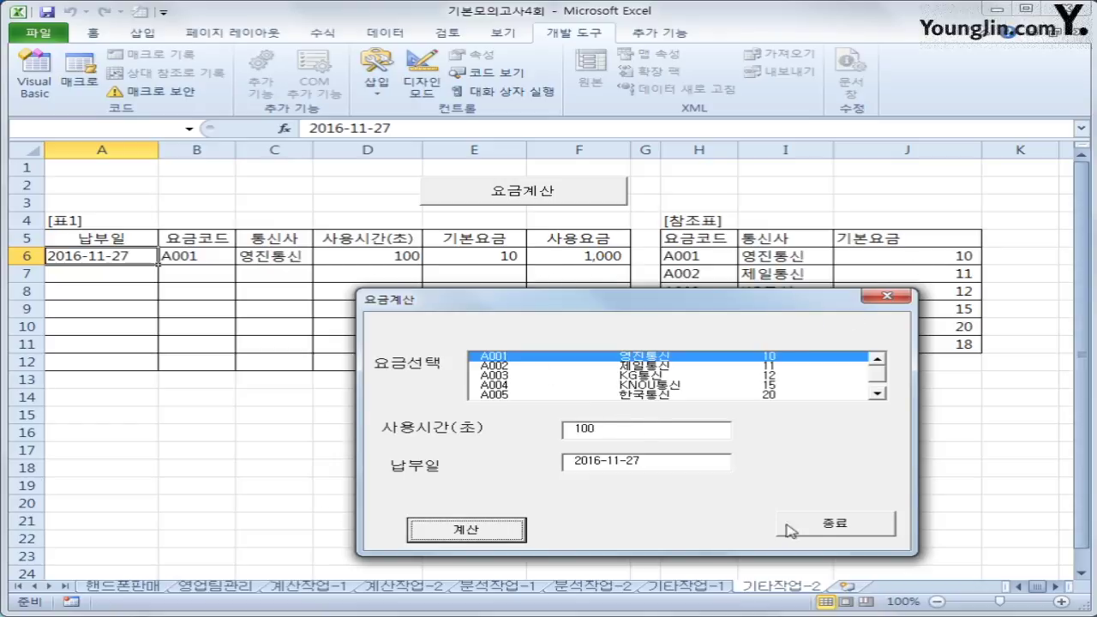
click(887, 296)
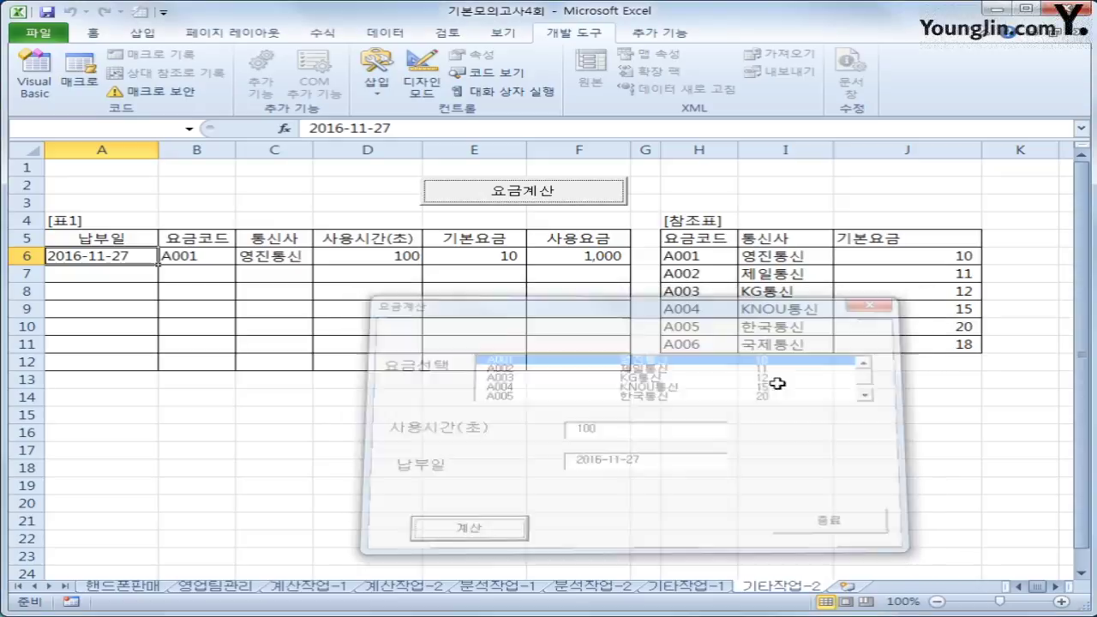
click(815, 467)
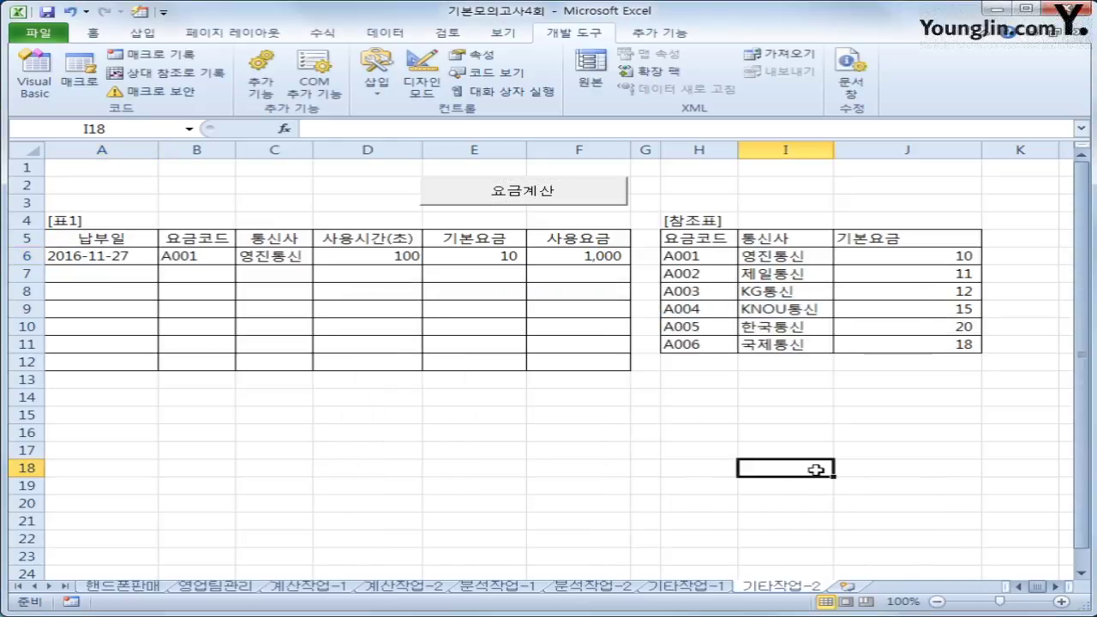